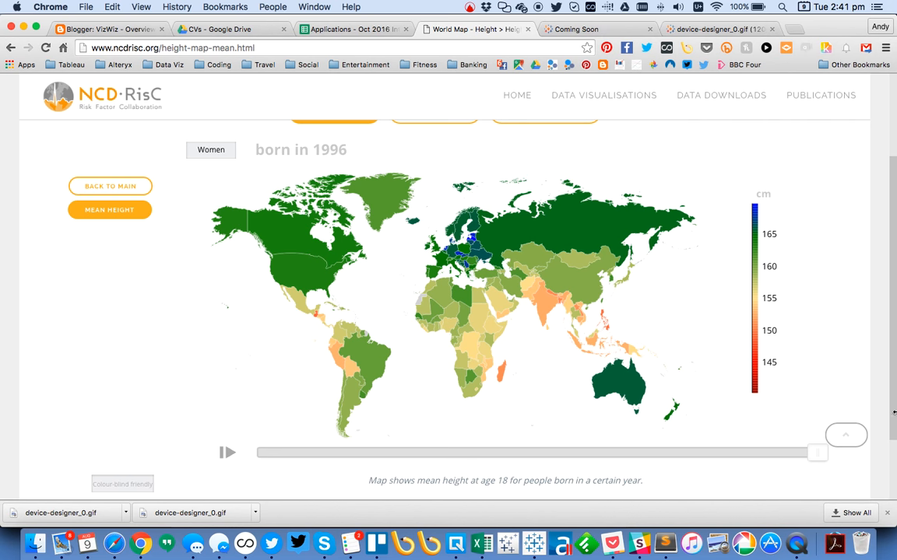
View the world height map for people born in 1996 and switch it from women to men.
scroll(867, 359, "up", 3)
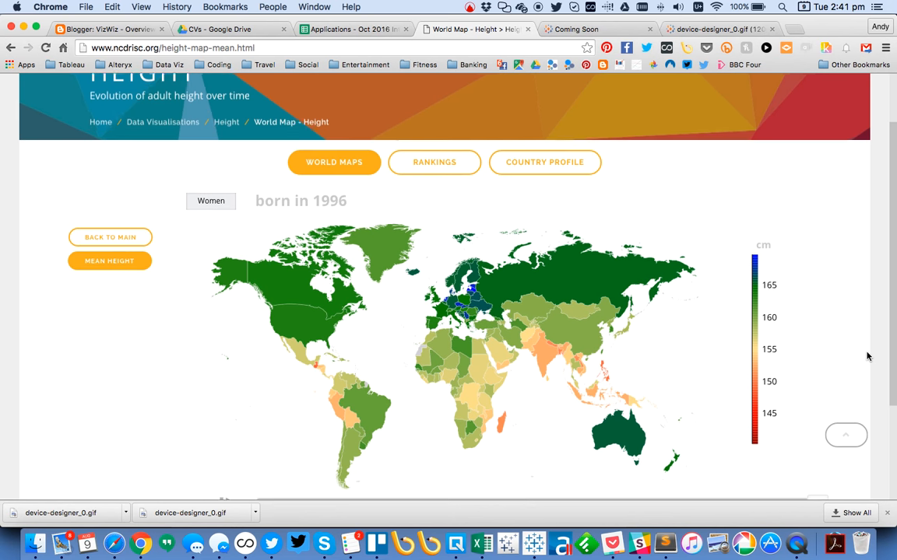
scroll(867, 357, "down", 2)
scroll(867, 357, "up", 1)
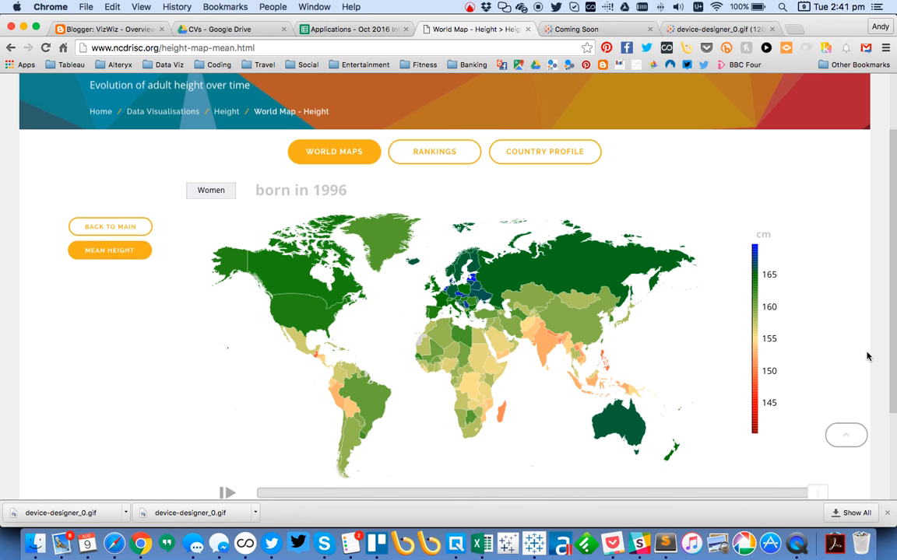
left_click(209, 194)
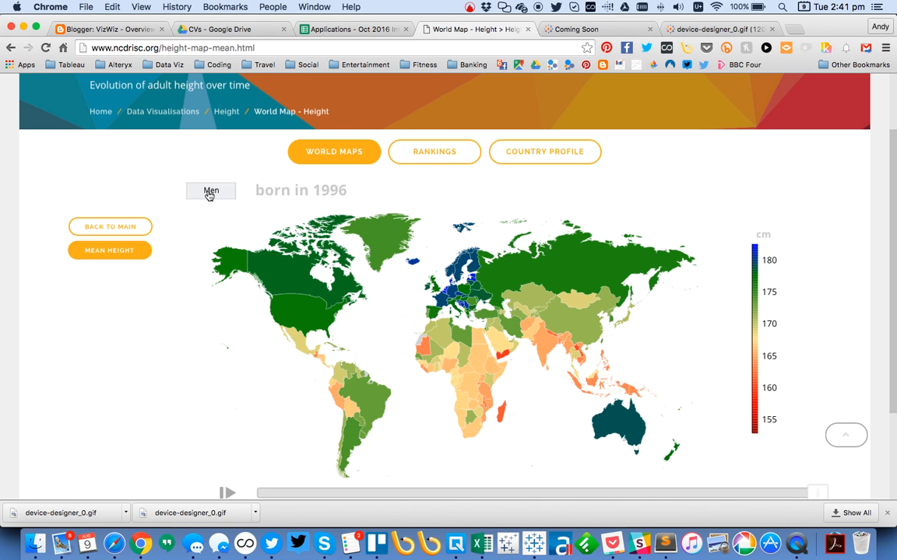
Open the mean height rankings and look through the country list for people born from 1896 to 1996.
left_click(448, 165)
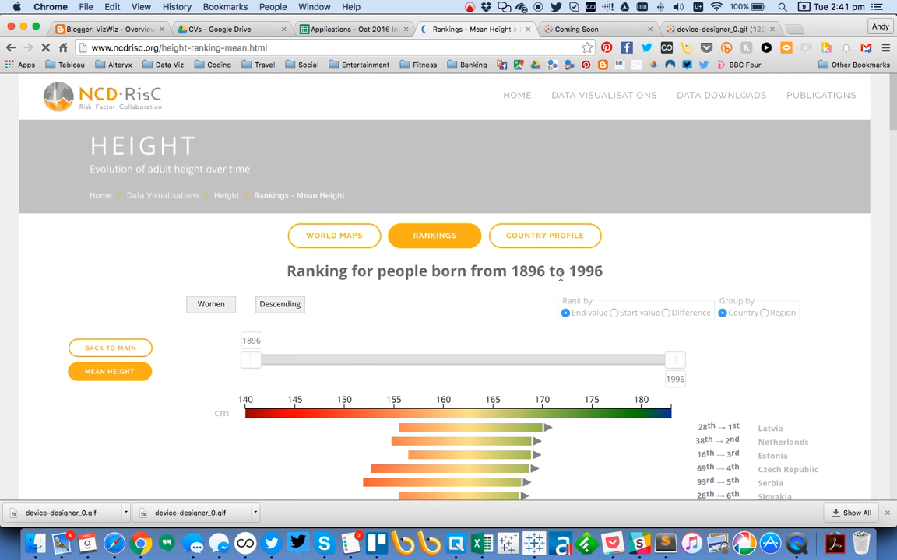
scroll(809, 316, "down", 2)
scroll(809, 315, "down", 3)
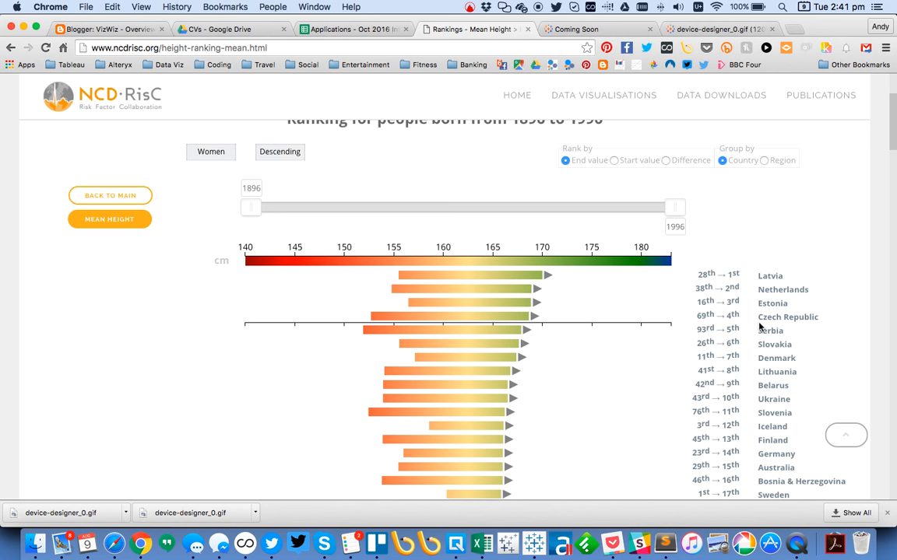
Switch to Tableau and set the default aggregation of Mean height (cm) to Average.
left_click(534, 543)
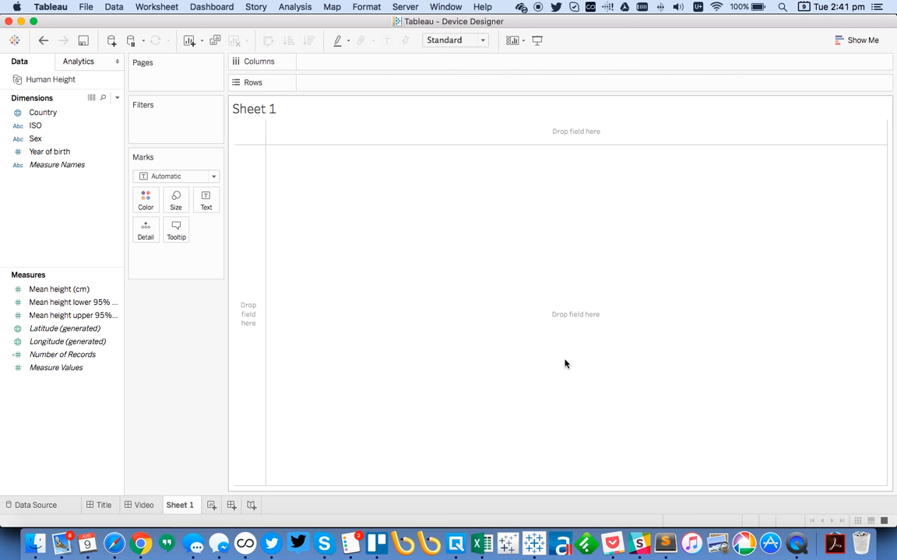
right_click(66, 290)
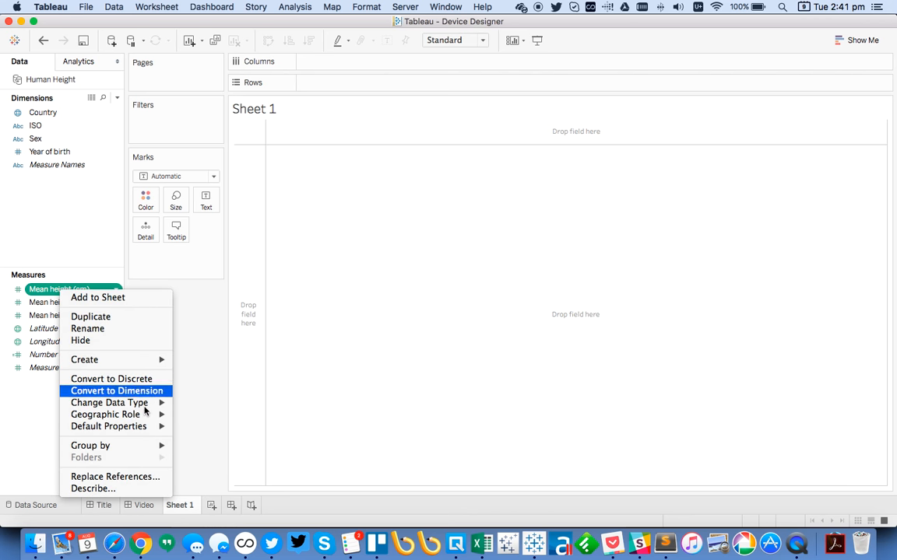
mouse_move(144, 427)
mouse_move(225, 467)
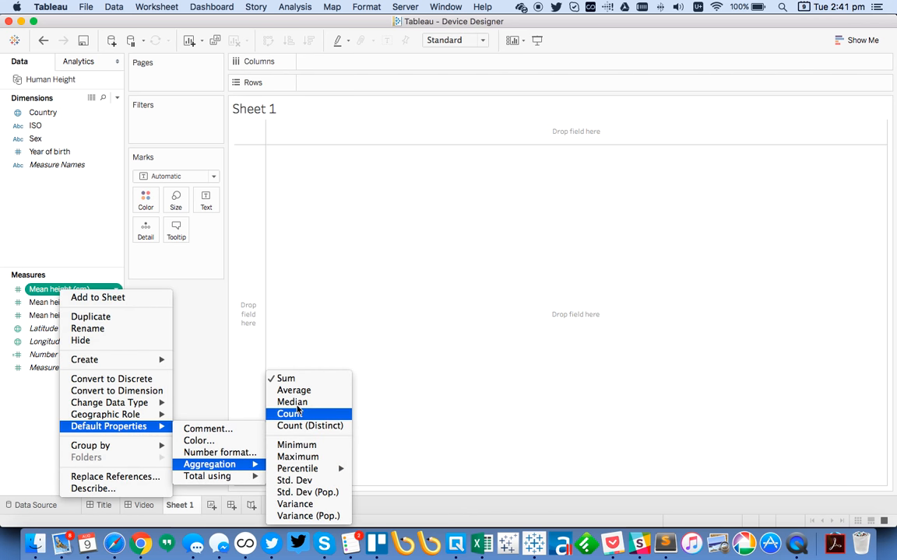
left_click(294, 390)
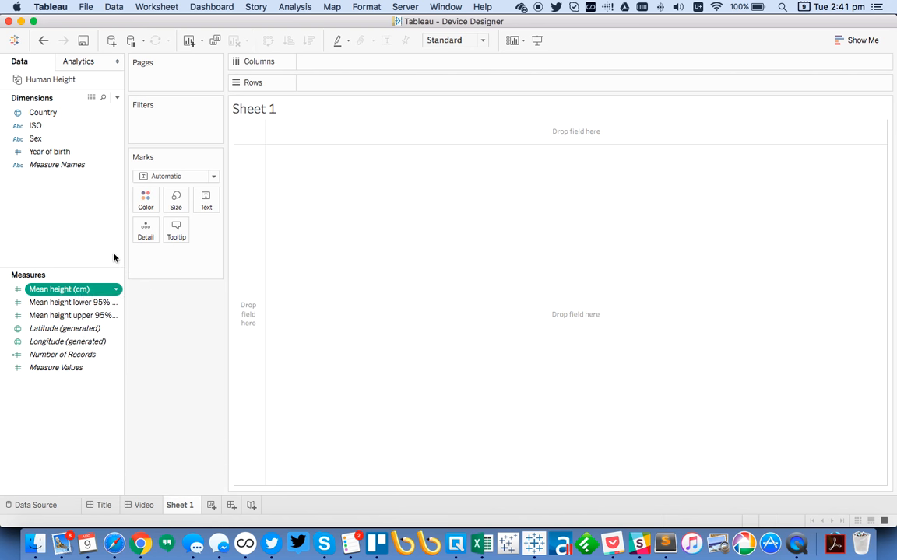
Check the rankings page's colour scale and choose the Triangle Chart palette as the default colours for Mean height (cm).
right_click(81, 289)
mouse_move(168, 424)
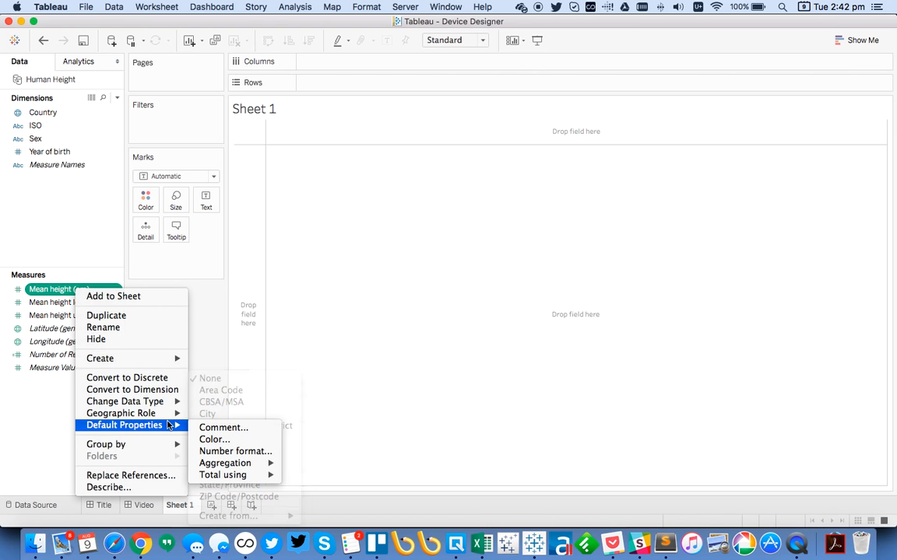
left_click(217, 439)
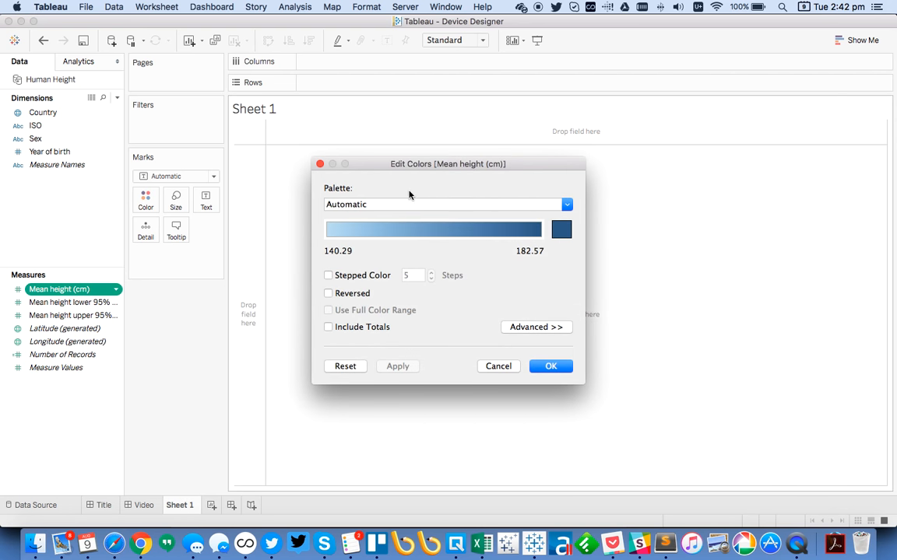
key("super+Tab")
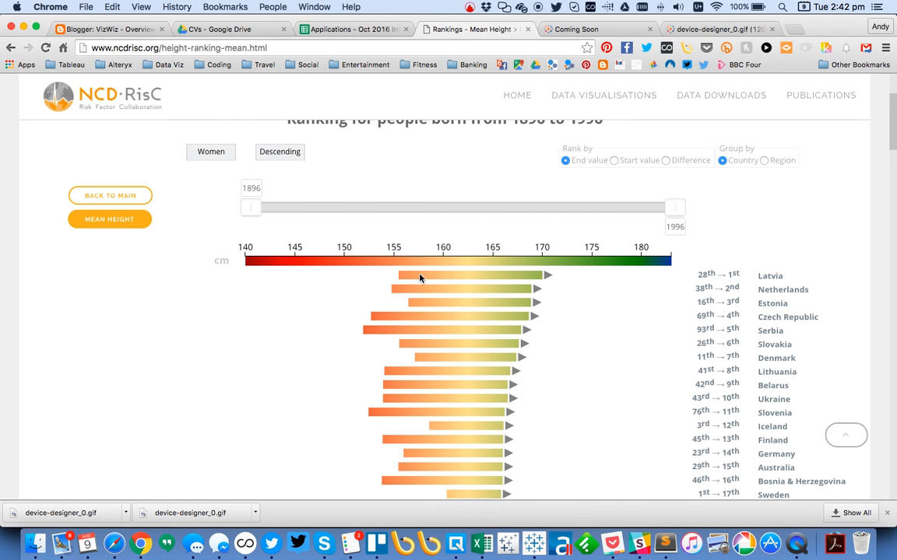
mouse_move(480, 276)
key("super+Tab")
left_click(369, 204)
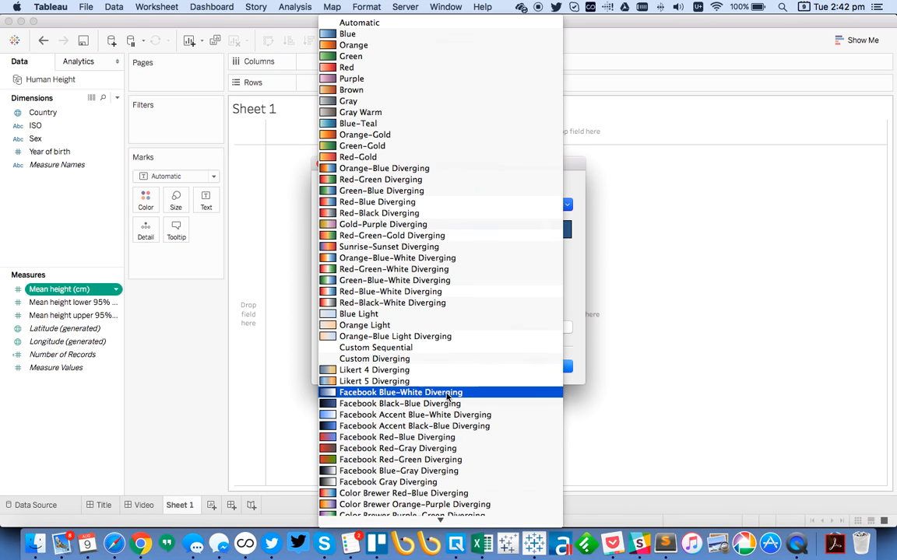
left_click(399, 504)
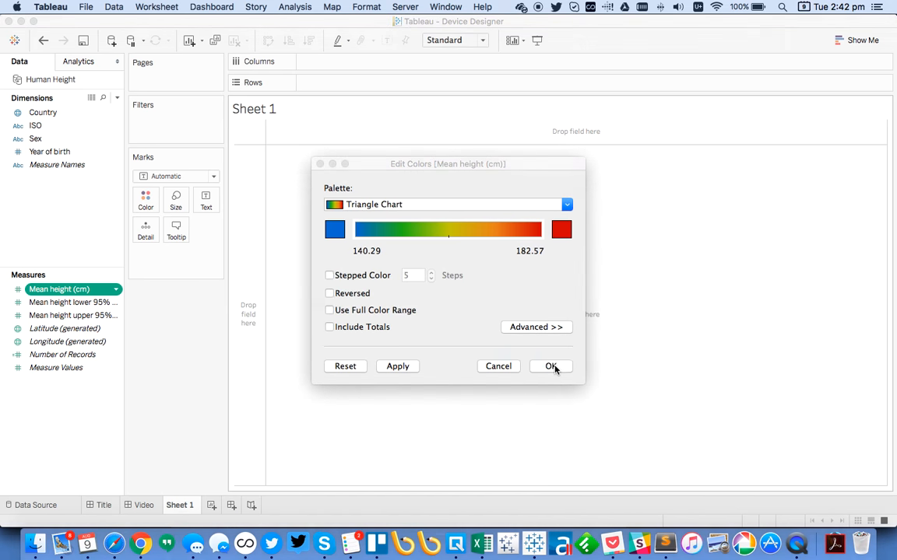
Reverse the Triangle Chart palette and accept the default colours for Mean height (cm).
key("super+Tab")
key("super+Tab")
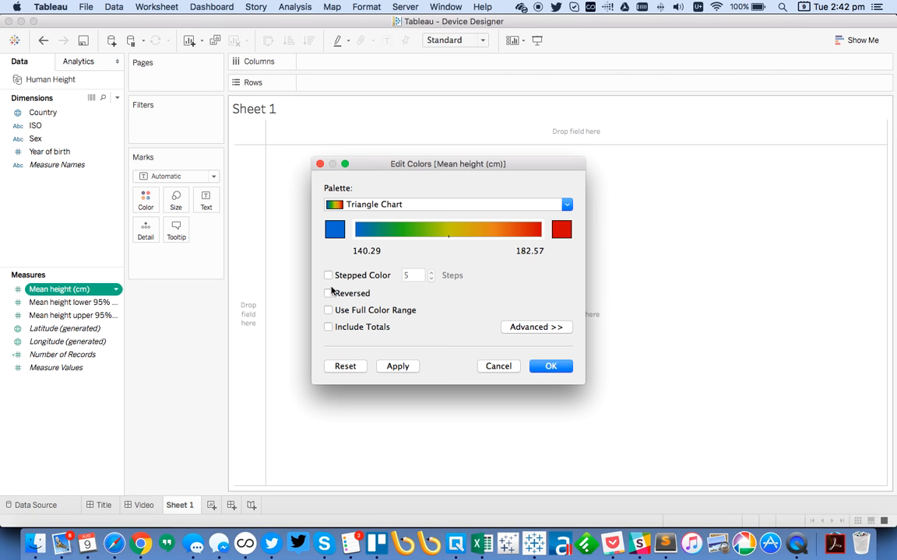
left_click(327, 293)
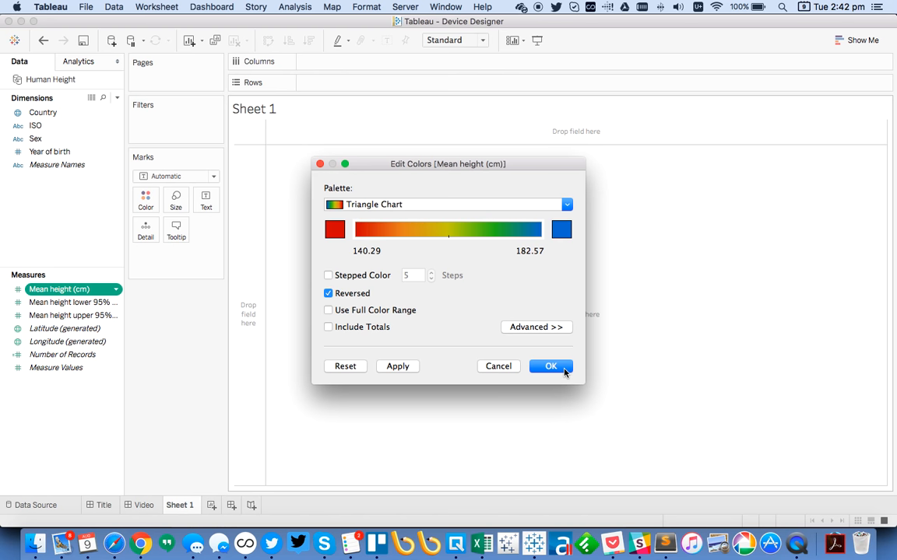
left_click(564, 372)
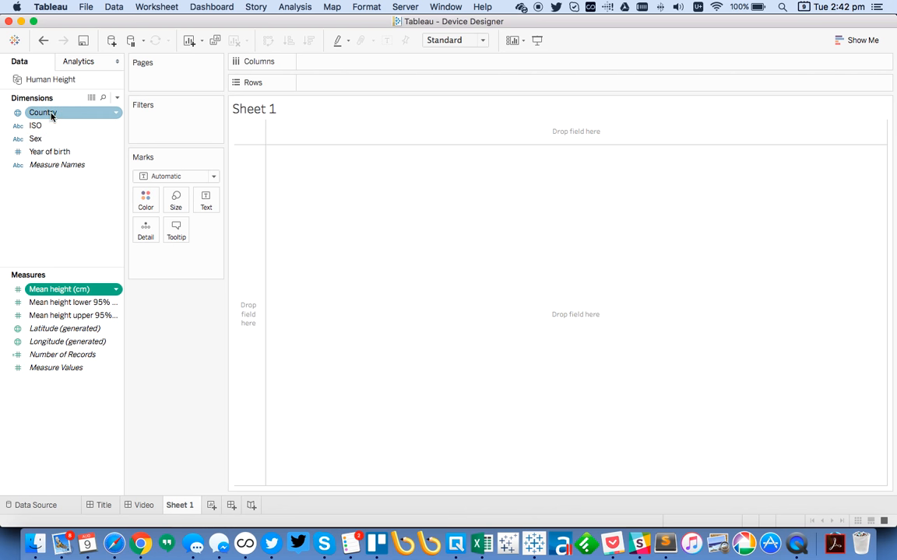
Plot average Mean height (cm) on rows against Year of birth as a continuous dimension on columns.
left_click_drag(47, 151, 366, 60)
left_click(379, 62)
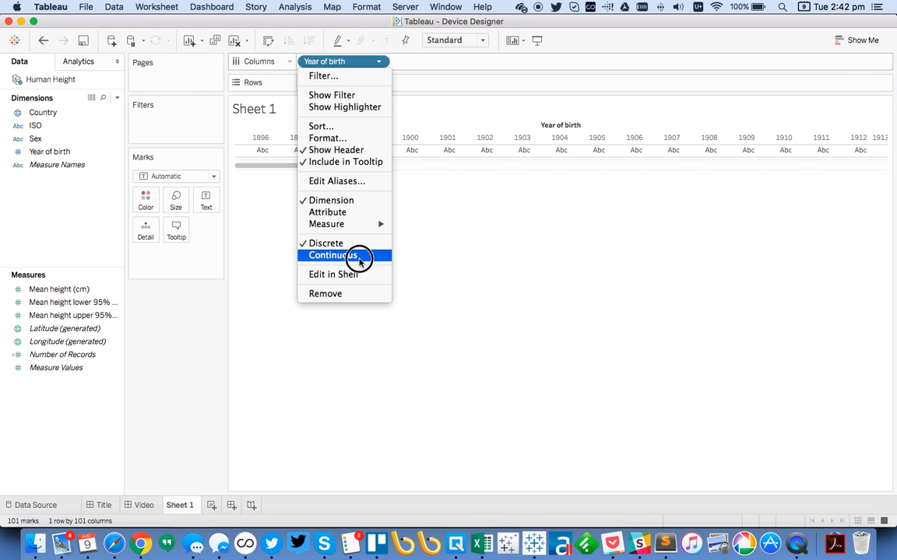
left_click(360, 254)
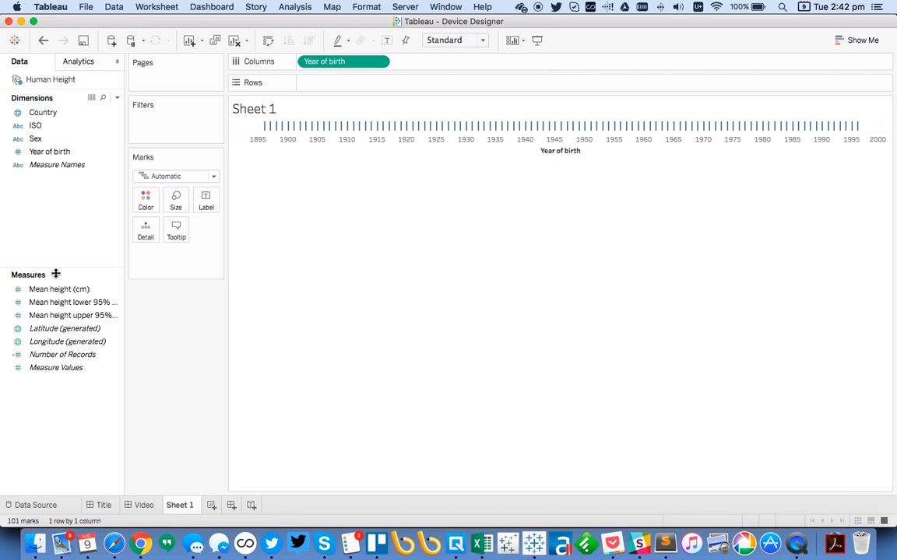
left_click_drag(55, 290, 351, 83)
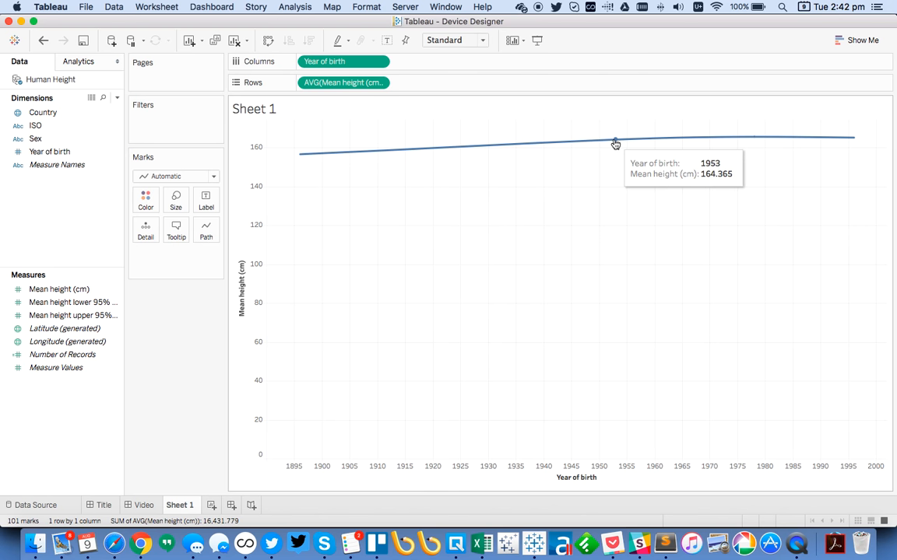
Show a filter for Sex as a single-value list and remove its "All" option.
right_click(44, 138)
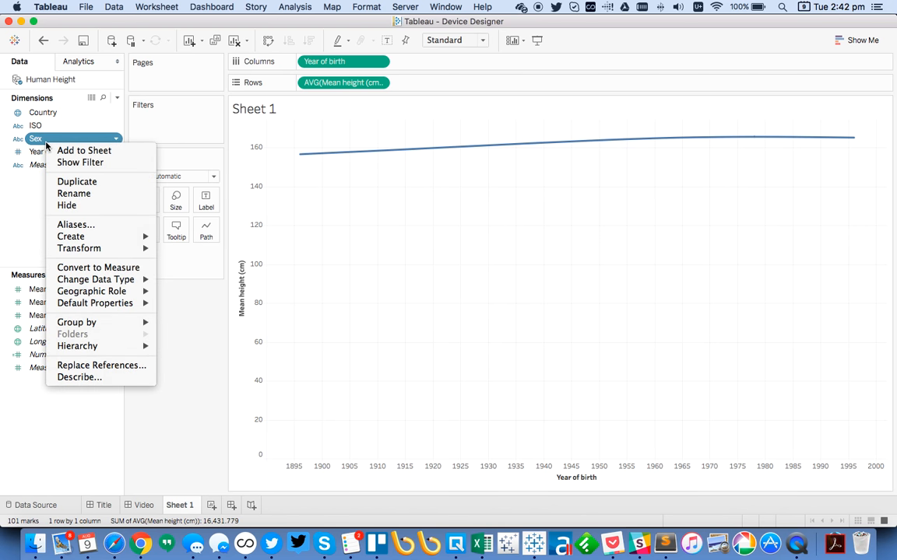
left_click(79, 164)
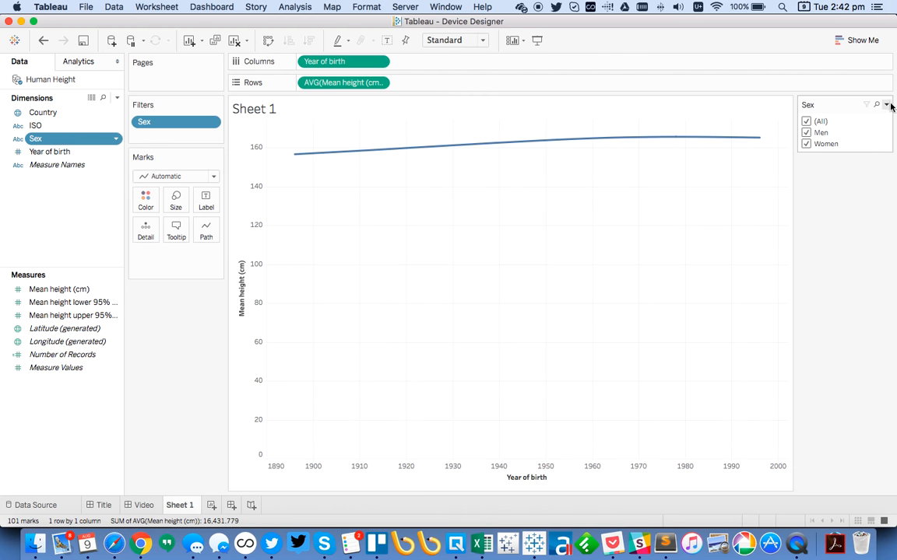
left_click(888, 105)
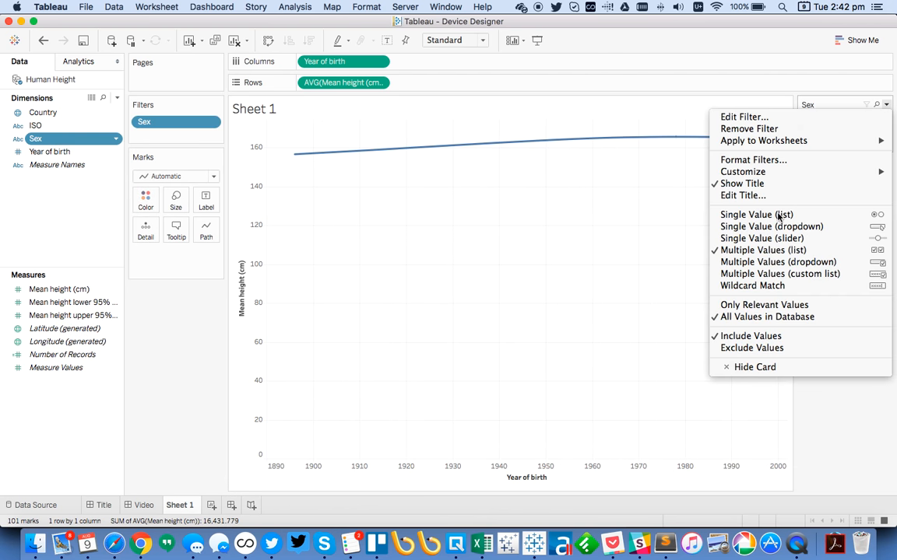
left_click(888, 105)
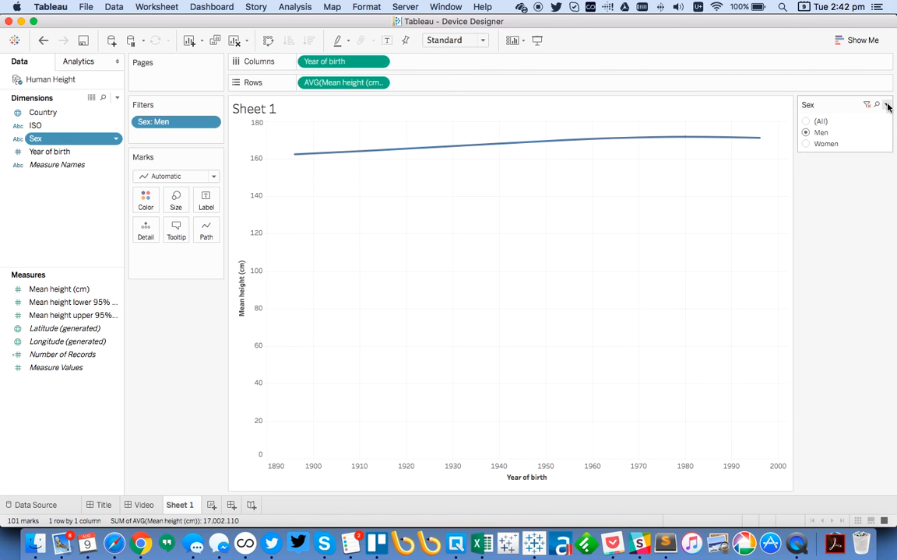
left_click(888, 105)
mouse_move(762, 143)
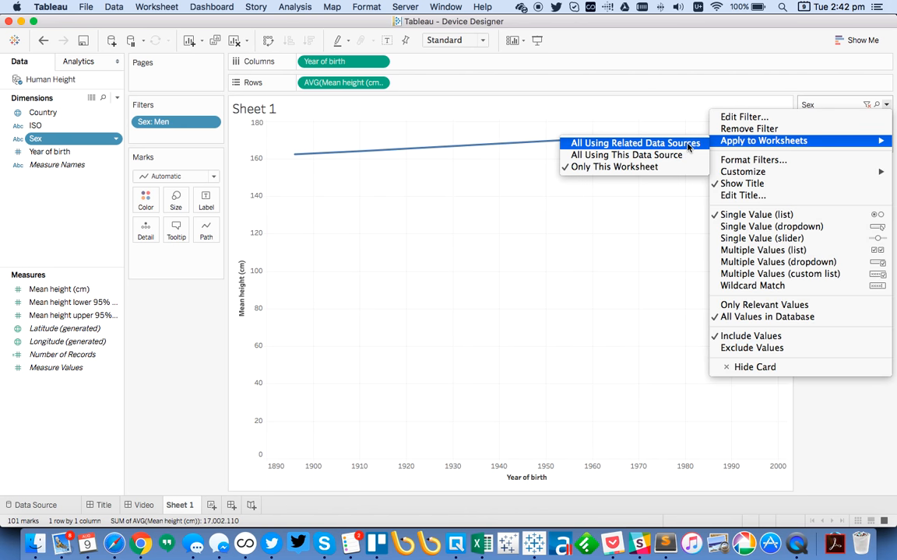
mouse_move(743, 172)
left_click(674, 174)
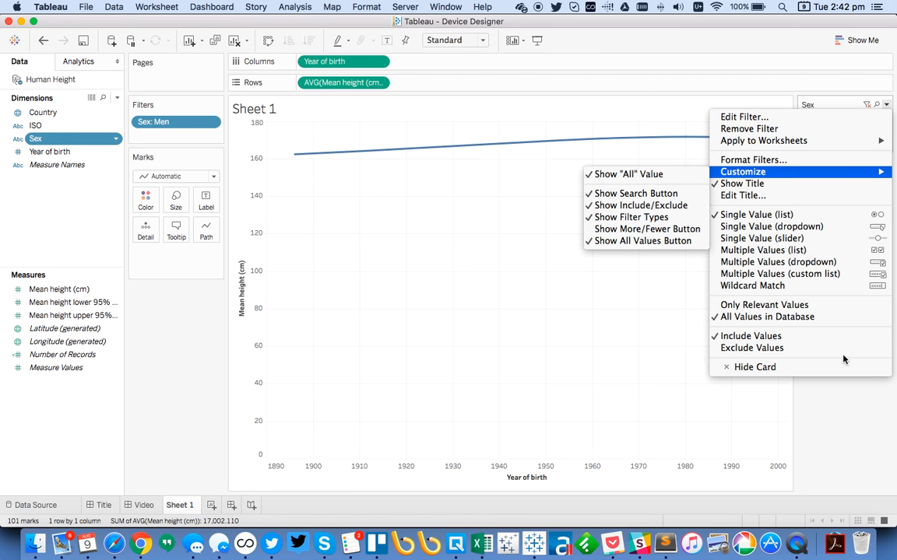
Apply the Sex filter to all worksheets using this data source.
left_click(212, 122)
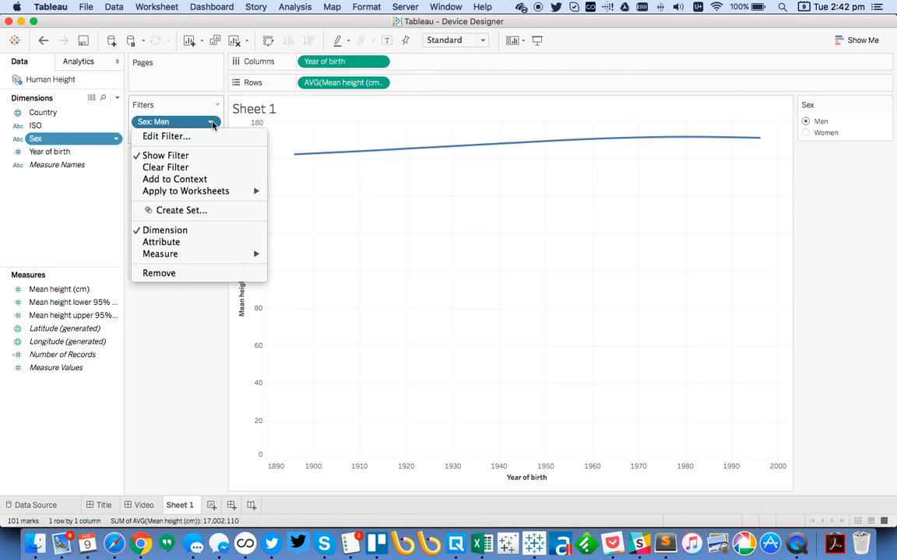
left_click(319, 204)
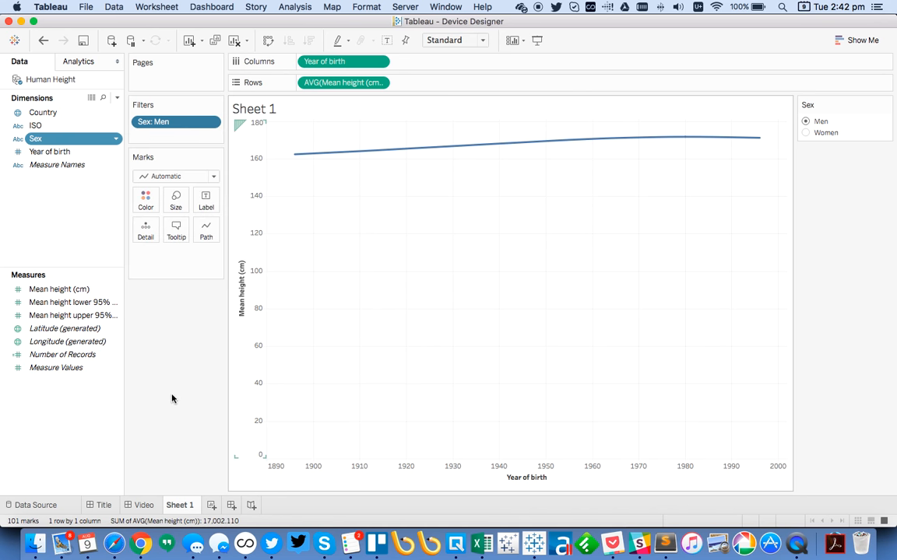
left_click(185, 389)
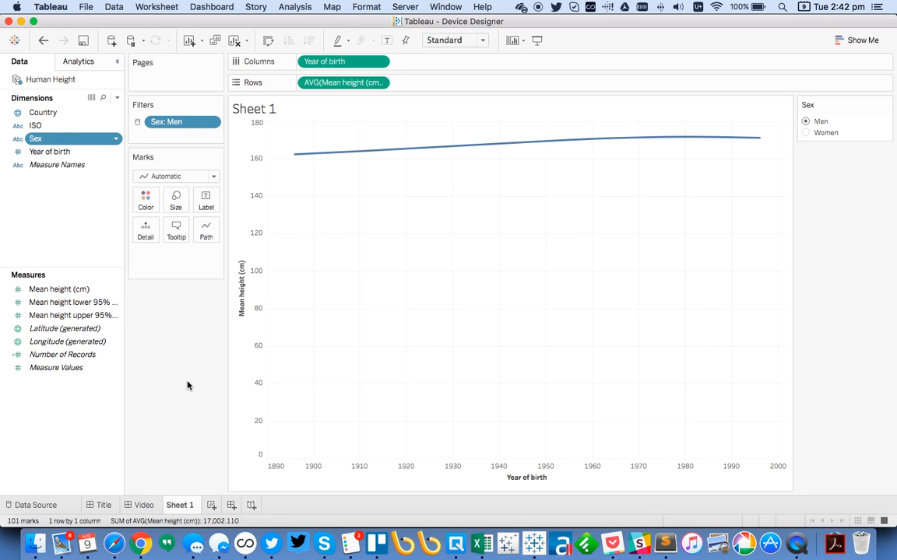
Split the line by Country as detail and exclude zero from the Mean height (cm) axis.
left_click_drag(38, 113, 146, 232)
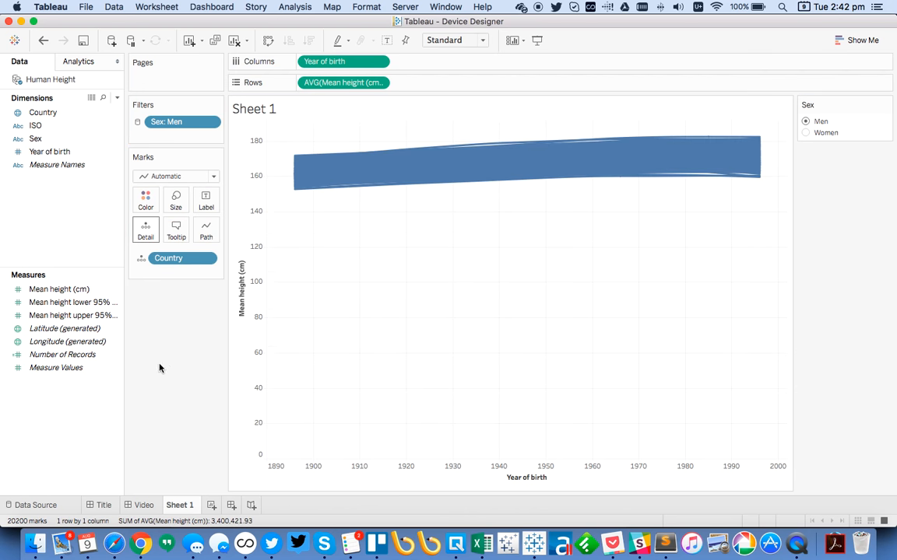
double_click(256, 245)
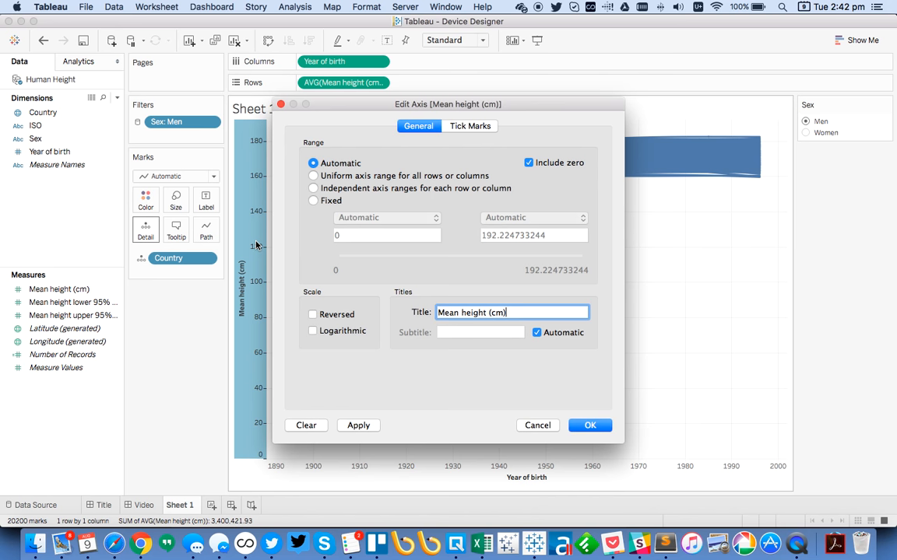
left_click(552, 166)
left_click(590, 427)
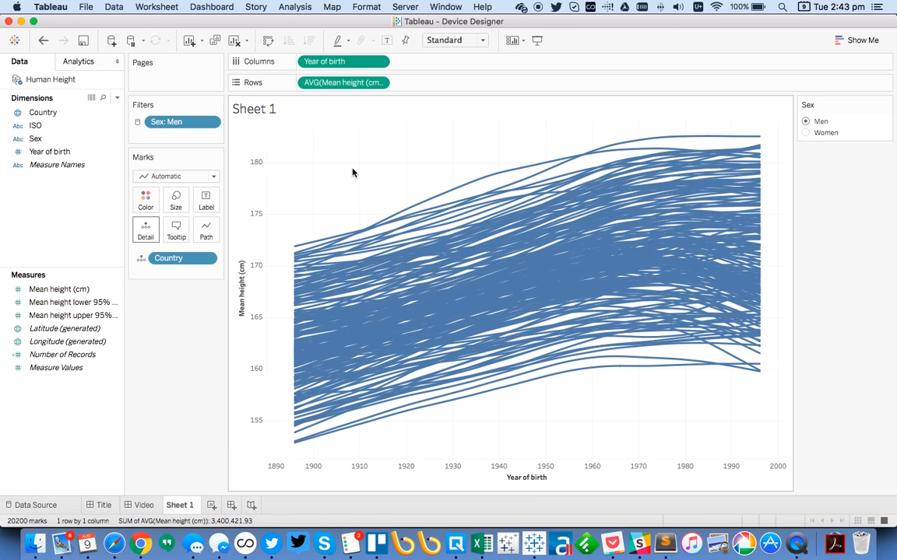
Colour the country lines by average Mean height (cm) and make the lines thinner.
left_click(83, 288)
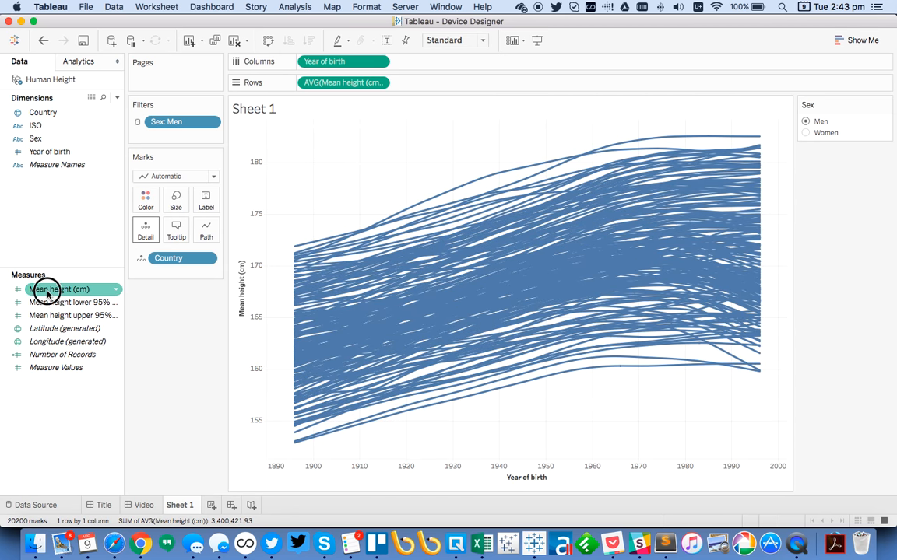
left_click_drag(54, 292, 145, 199)
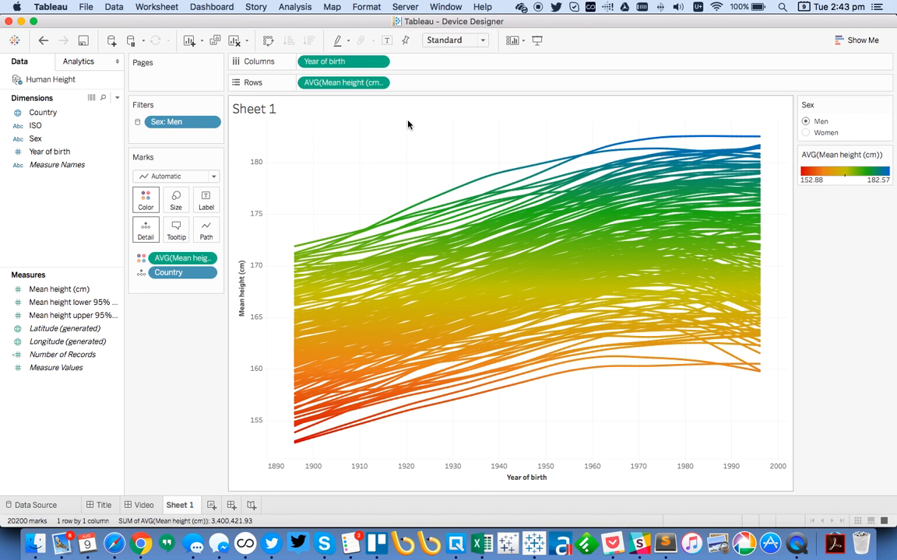
left_click(176, 201)
left_click_drag(195, 232, 179, 235)
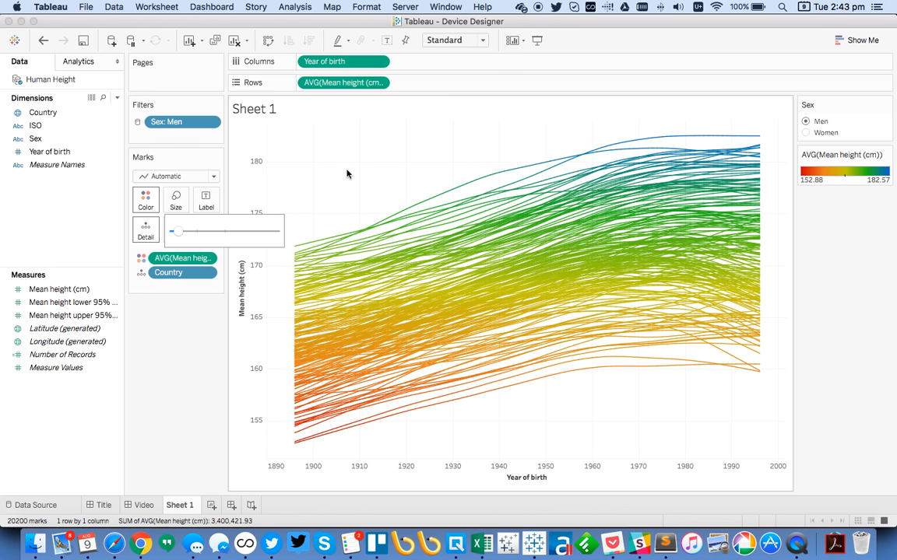
Show a highlighter for Country and use it to highlight the countries matching "United".
left_click(348, 173)
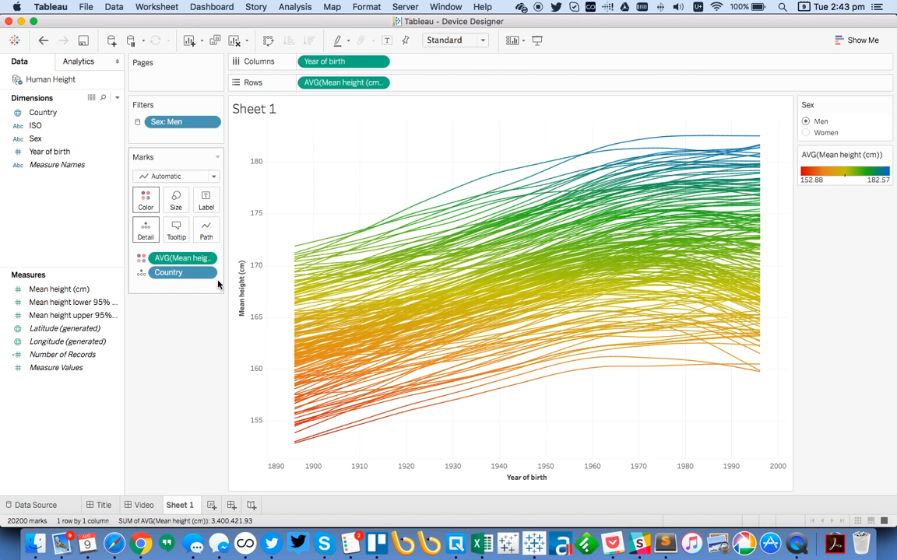
left_click(209, 272)
left_click(194, 318)
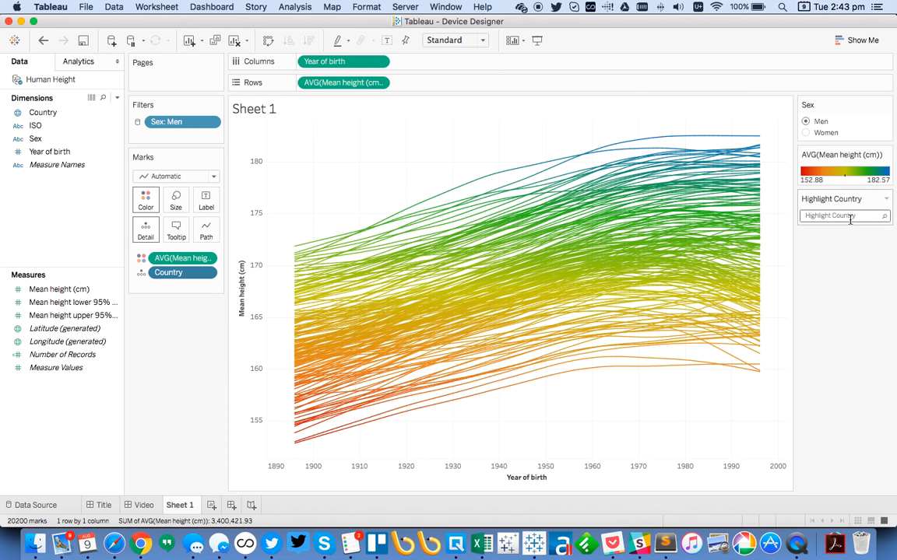
left_click(844, 215)
type("United")
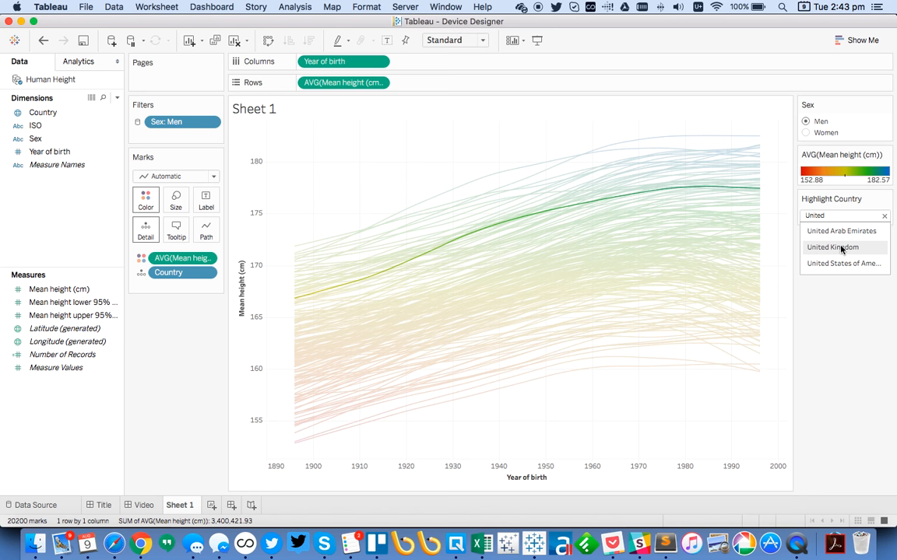
Retitle the country highlighter "Enter a Country" and clear its highlighted search text.
left_click(886, 198)
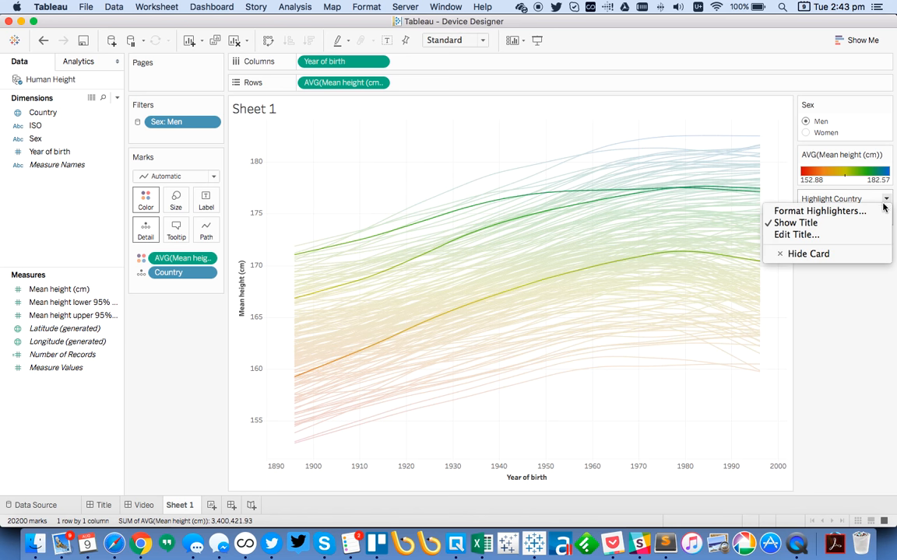
left_click(854, 309)
left_click(885, 198)
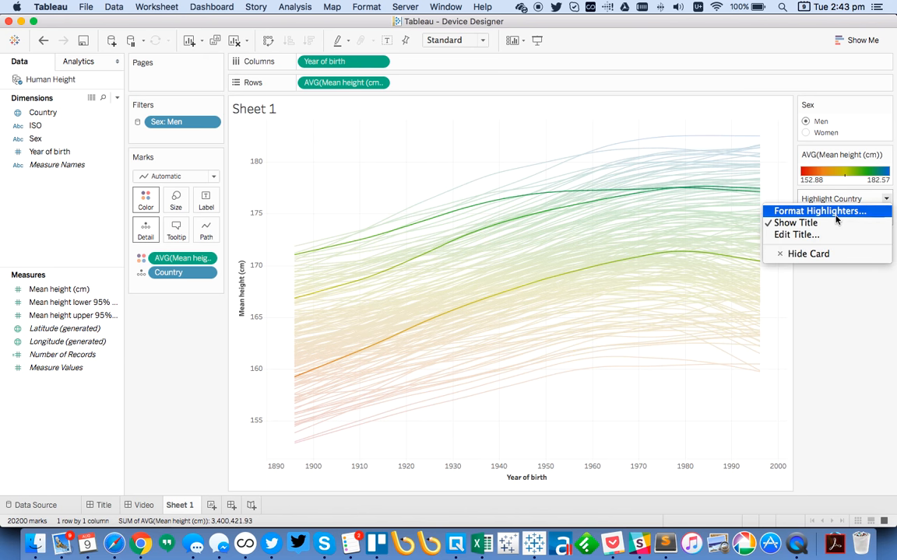
left_click(795, 235)
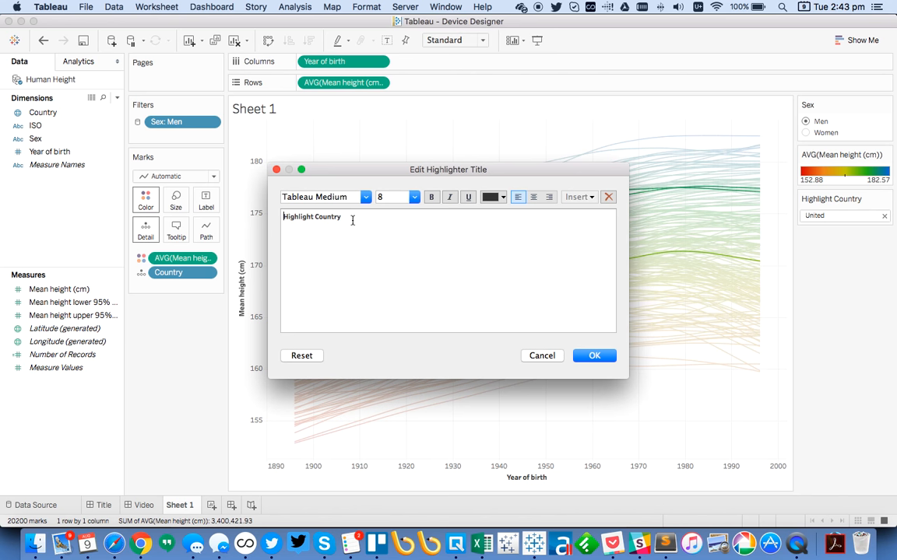
left_click_drag(353, 221, 218, 220)
type("Enter a")
left_click(596, 355)
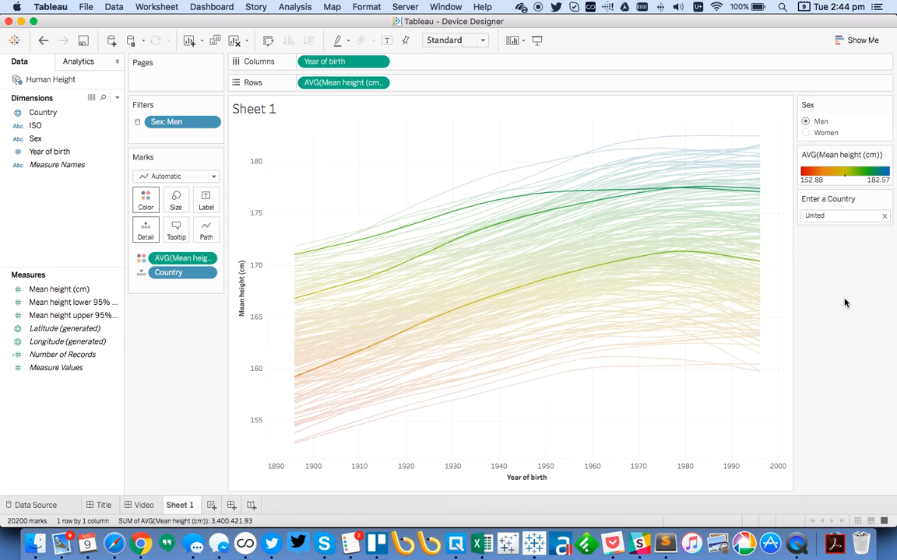
left_click(884, 217)
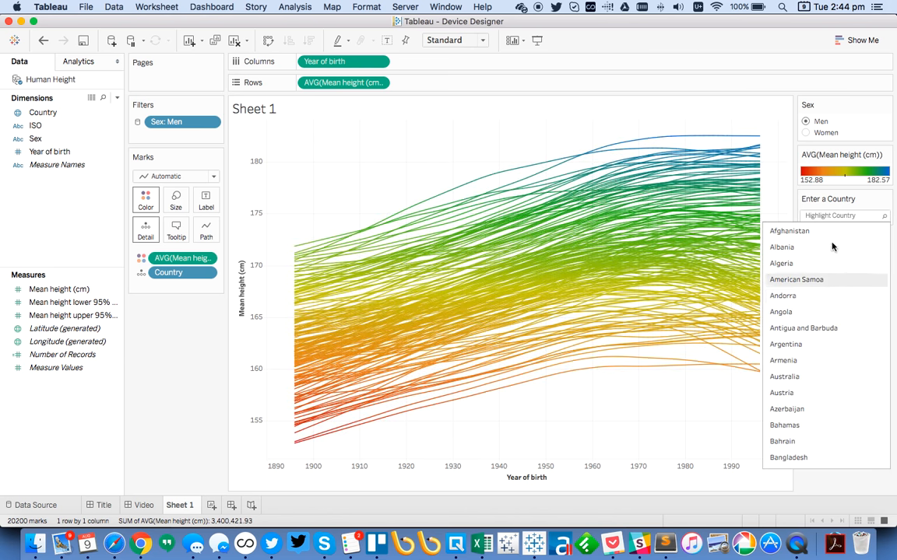
left_click(196, 393)
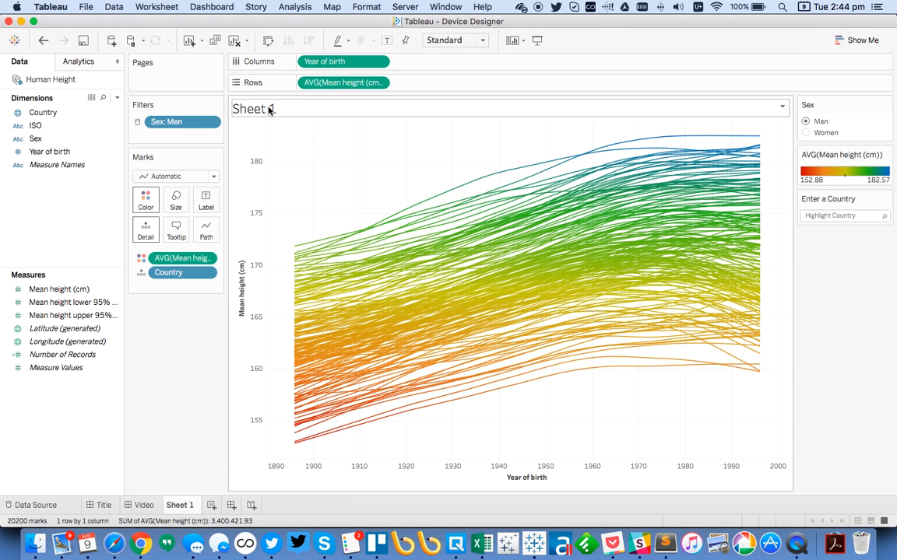
Rename the line chart's worksheet "Taller People".
double_click(182, 506)
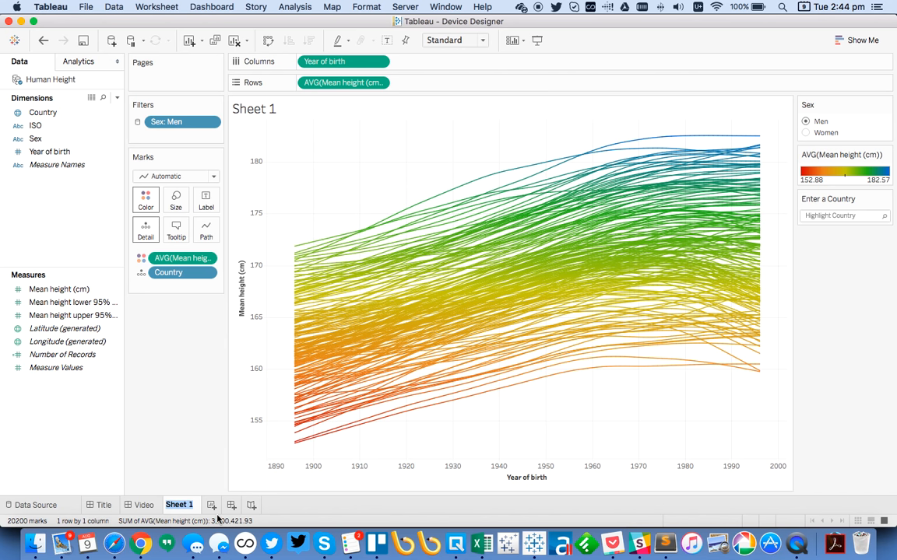
type("People are Getting")
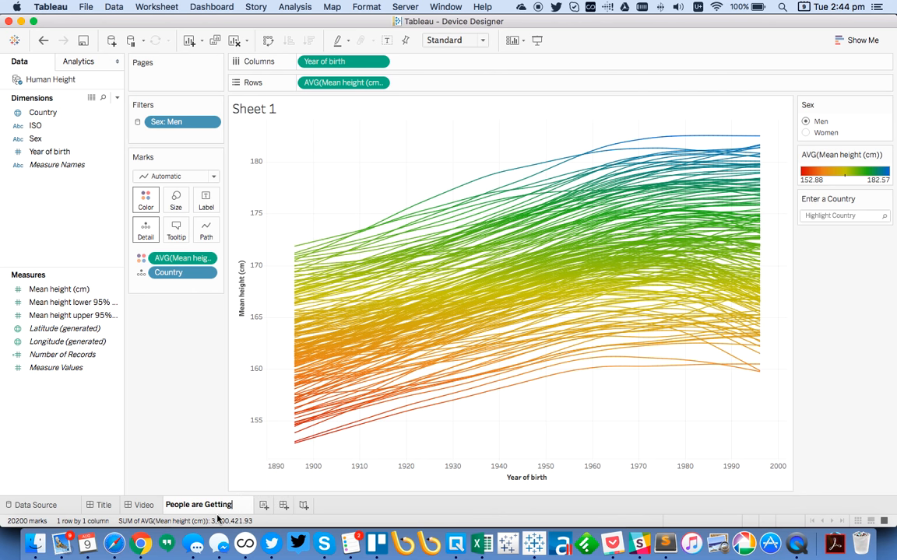
key("BackSpace")
key("BackSpace")
key("BackSpace")
key("BackSpace")
key("BackSpace")
key("BackSpace")
key("BackSpace")
key("BackSpace")
key("BackSpace")
key("BackSpace")
key("BackSpace")
key("BackSpace")
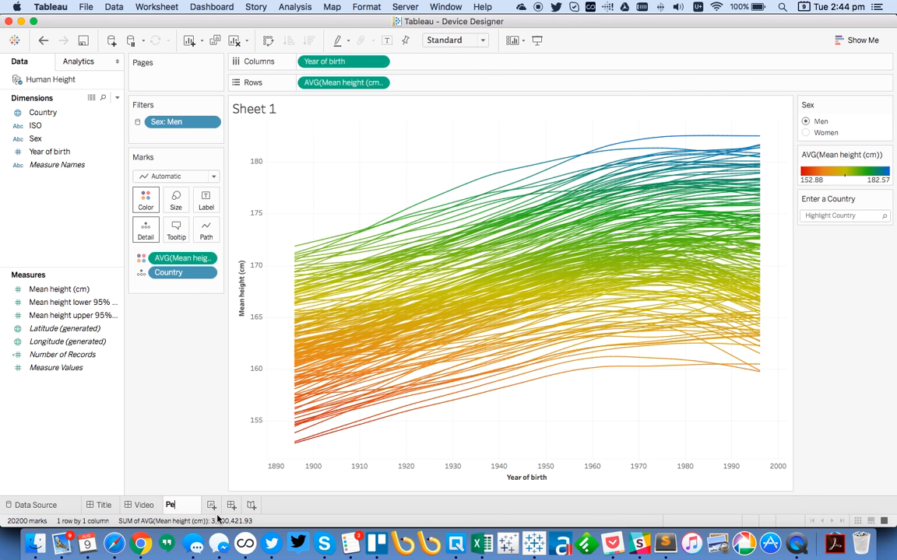
type("Taller People")
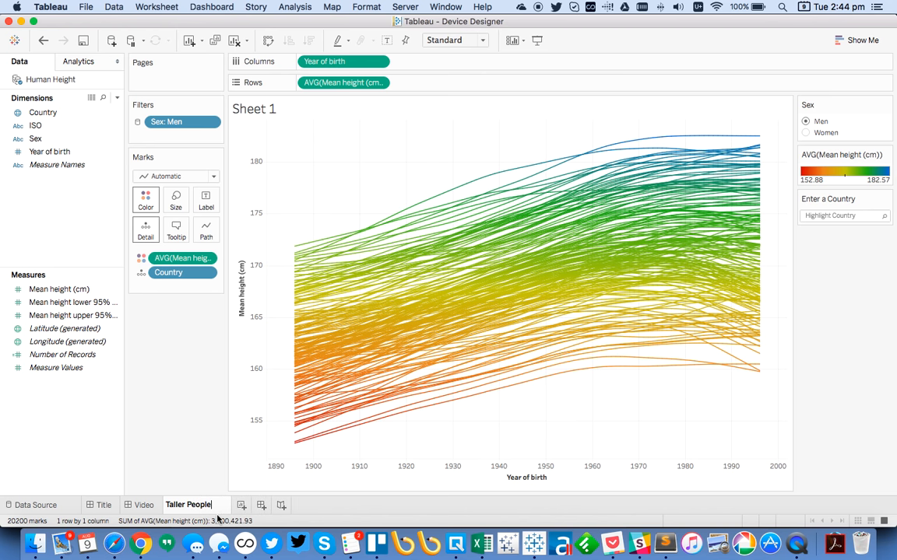
key("Return")
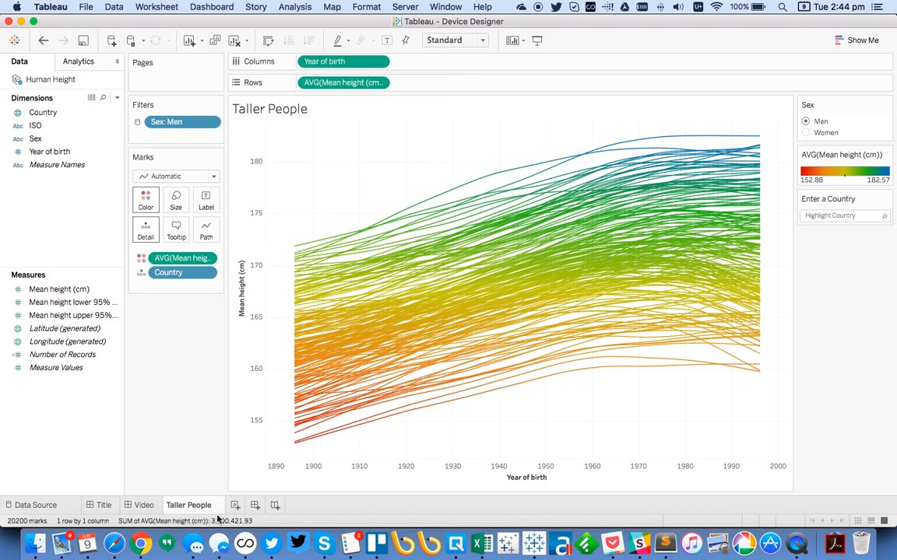
Replace the chart title with "Since 1886, people have grown quite a bit!" and make 1886 bold.
double_click(296, 110)
triple_click(592, 293)
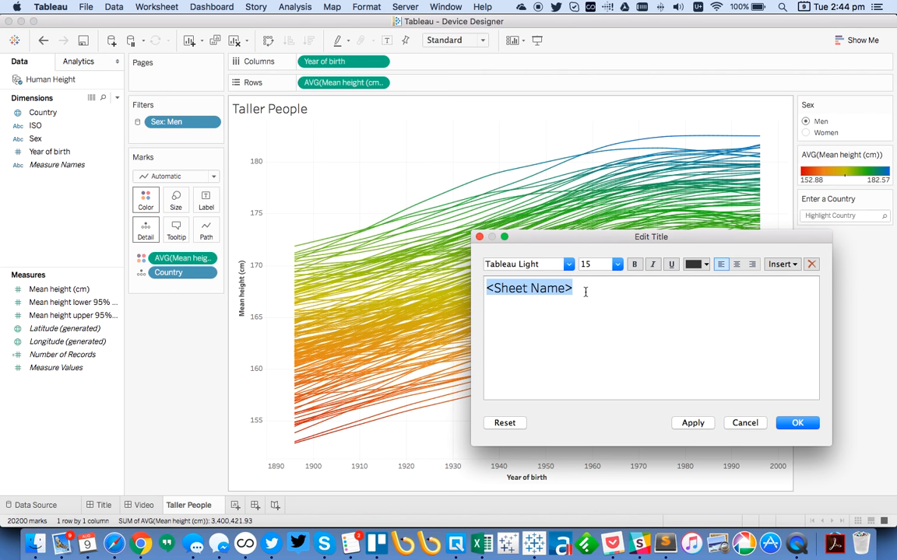
type("Since 18")
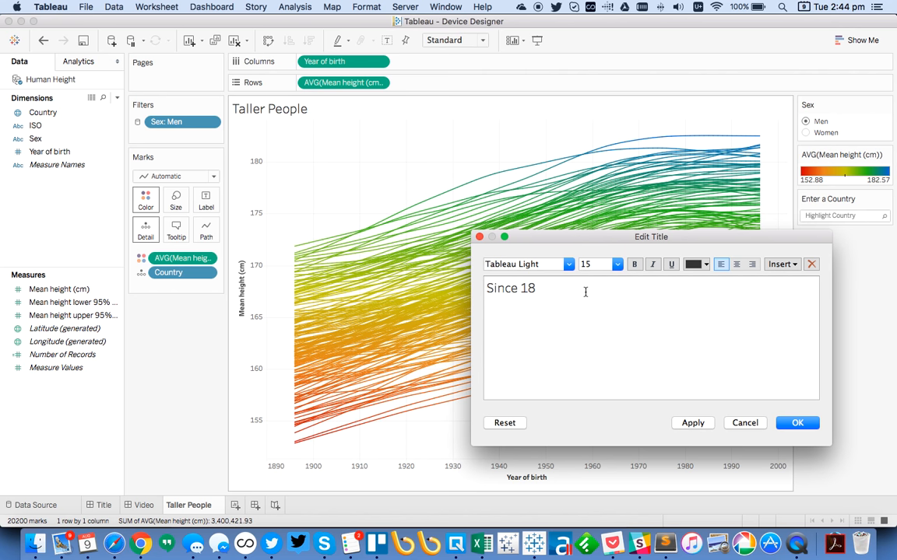
type("86, people have grown ")
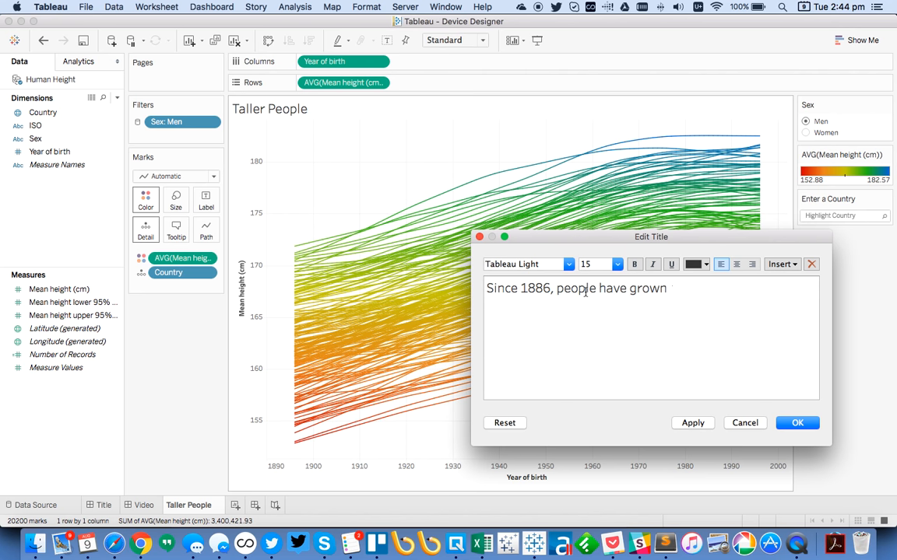
type("quite a bit!")
double_click(535, 288)
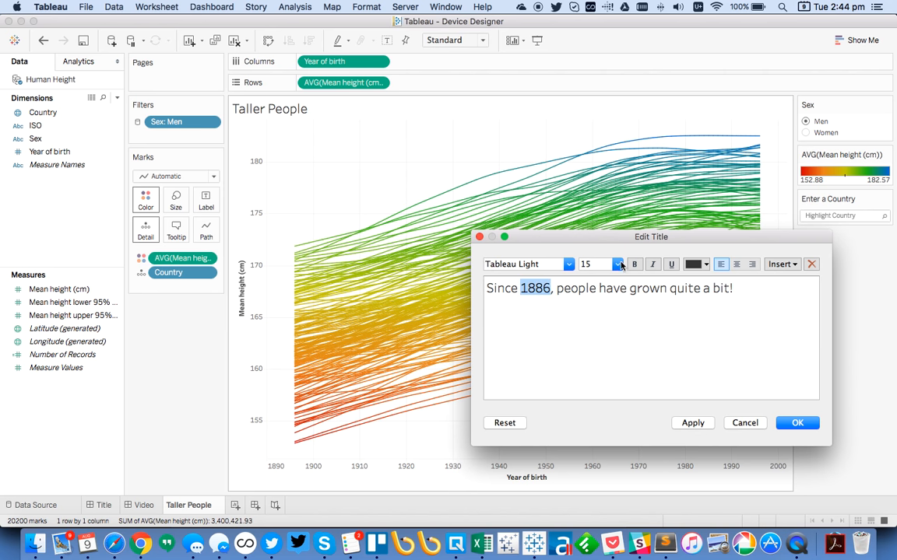
key("super+b")
left_click(794, 424)
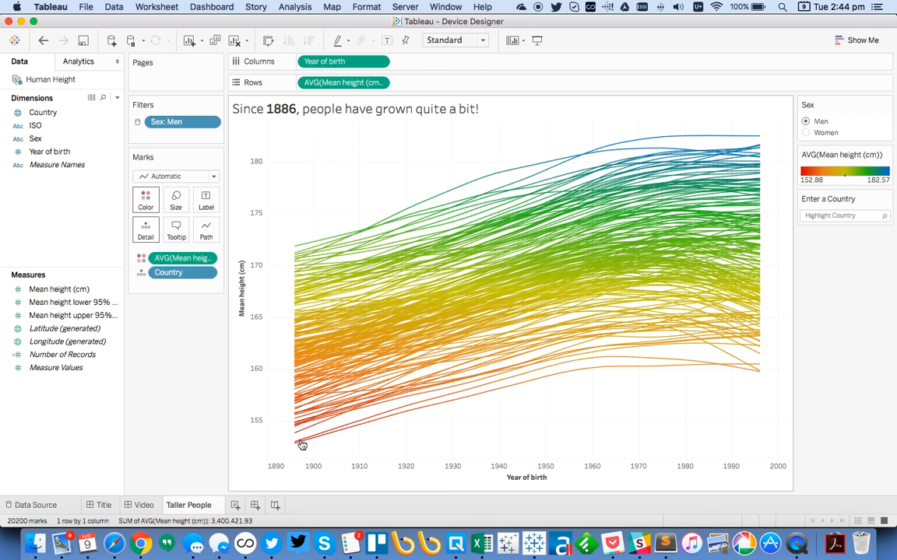
Add a new worksheet and build a horizontal bar chart of average Mean height (cm) by Country.
left_click(235, 507)
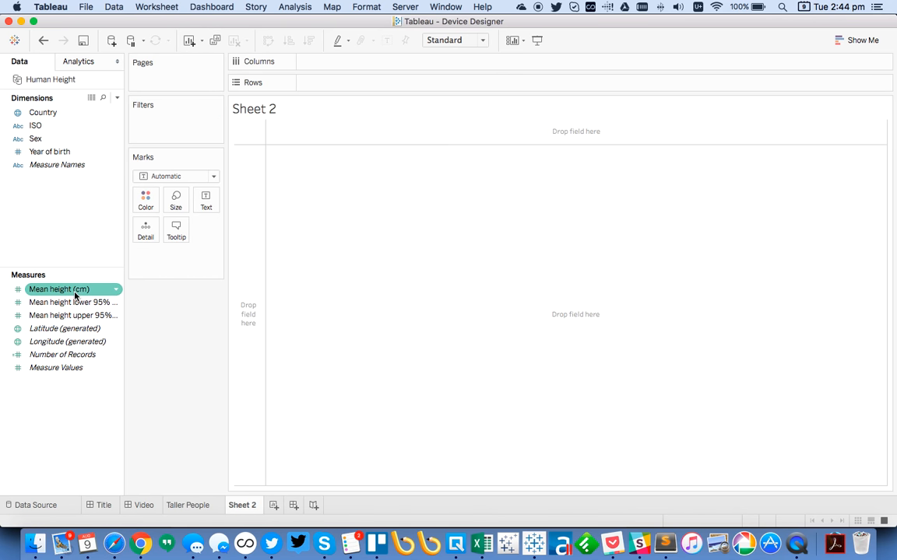
left_click_drag(74, 295, 387, 64)
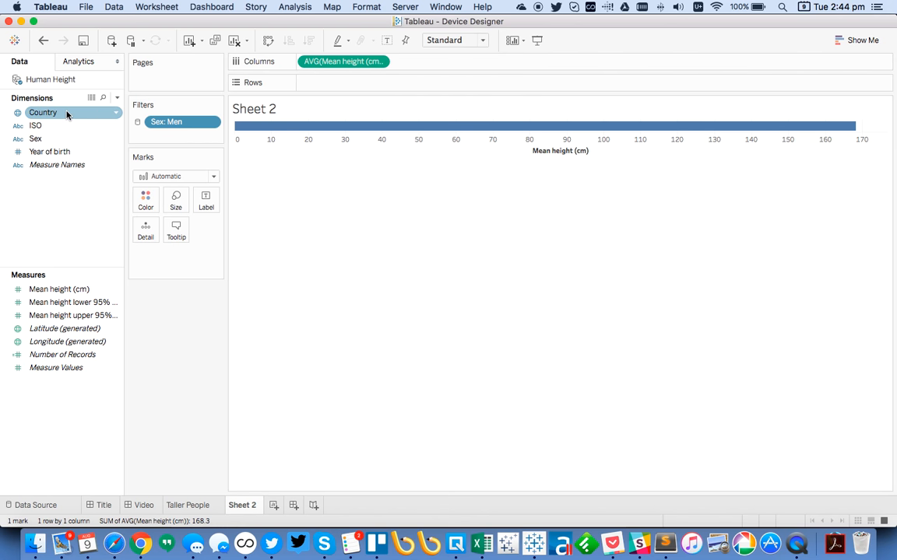
left_click_drag(67, 114, 375, 84)
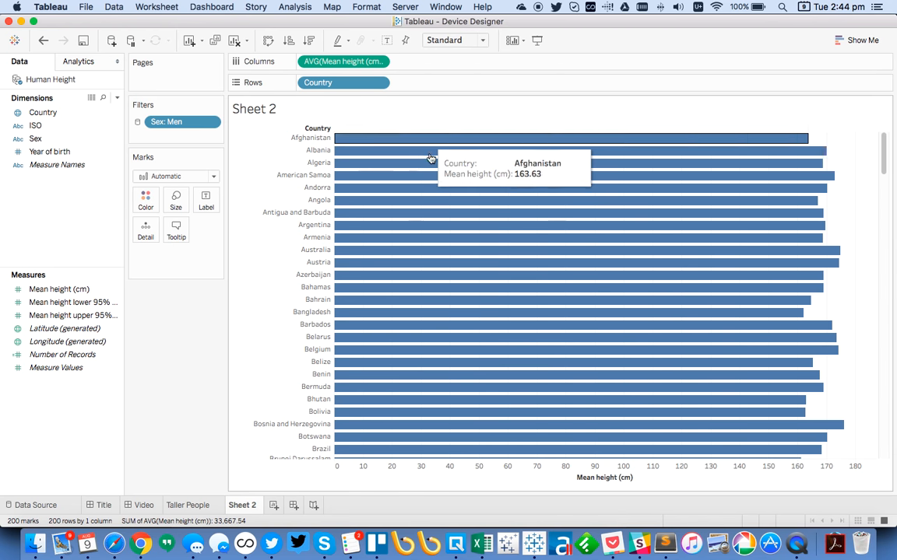
Create a calculated field "1986 Height" with the formula IIF([Year of birth]=1986,[Mean height (cm)],NULL).
right_click(45, 240)
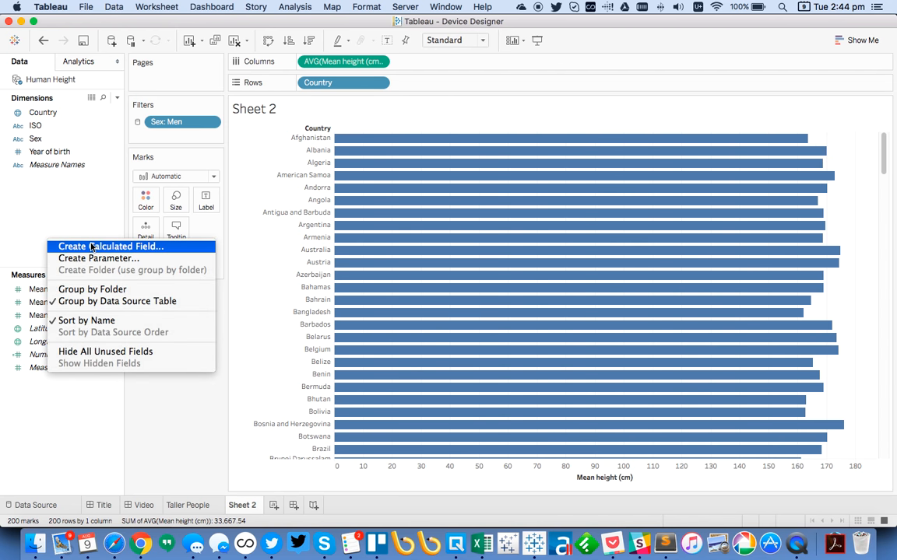
left_click(109, 246)
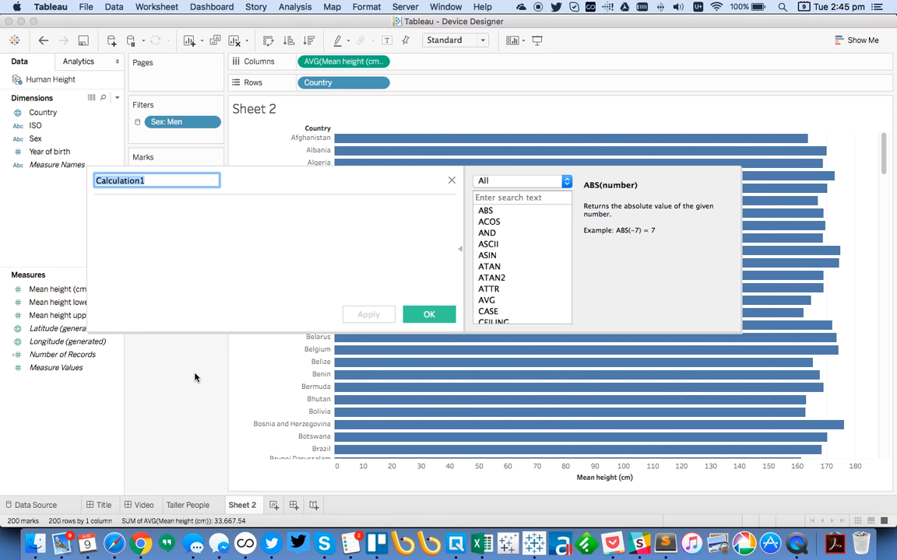
type("1986 Height")
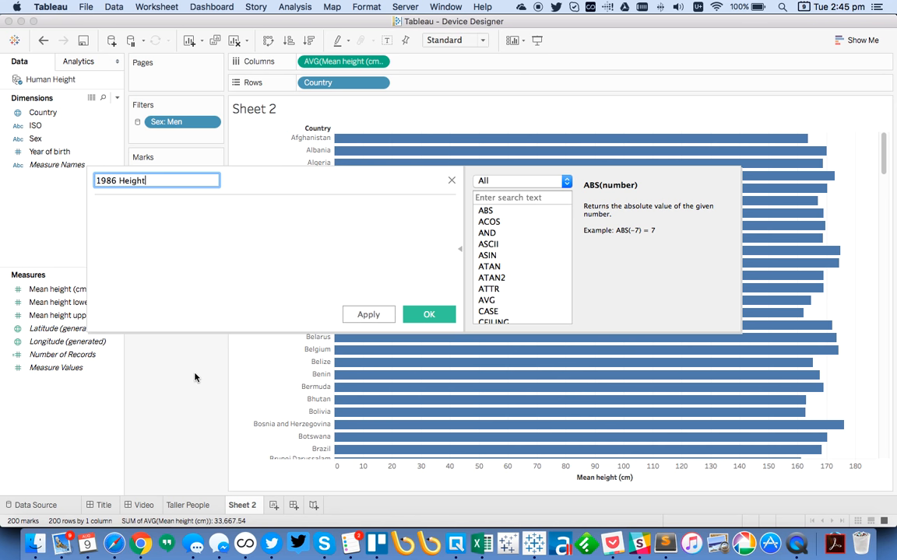
key("Tab")
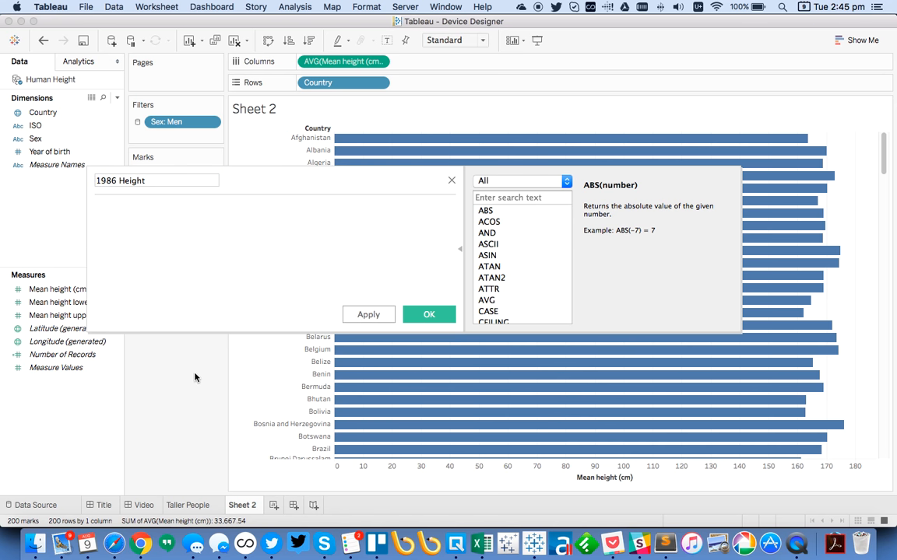
type("iif")
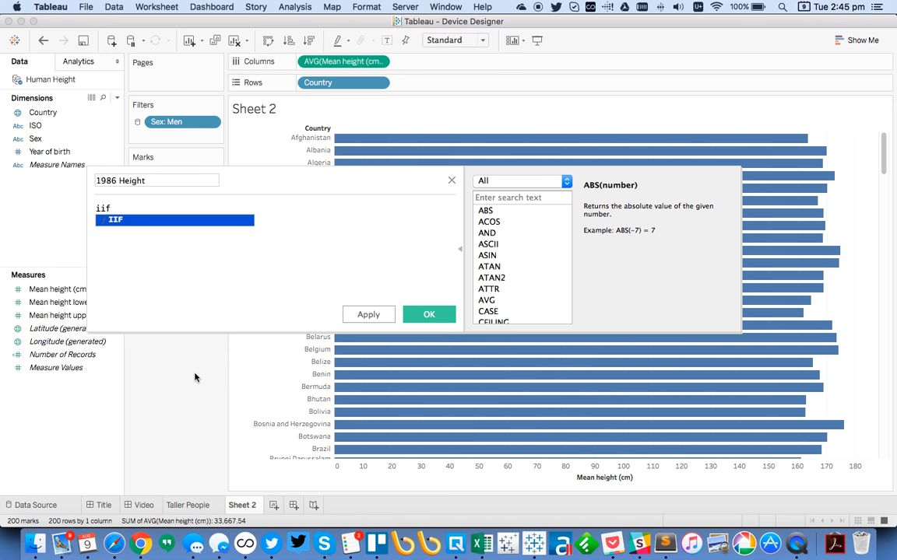
key("Return")
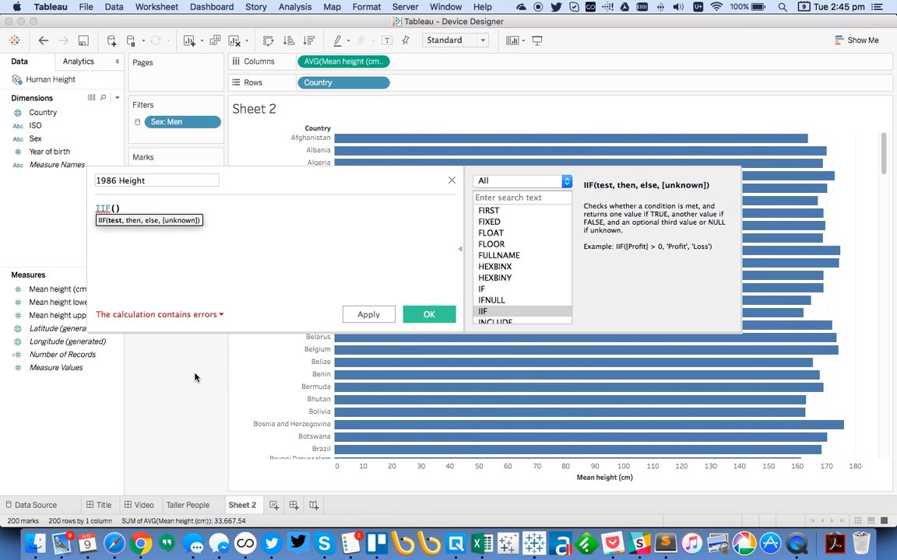
type("year")
key("Down")
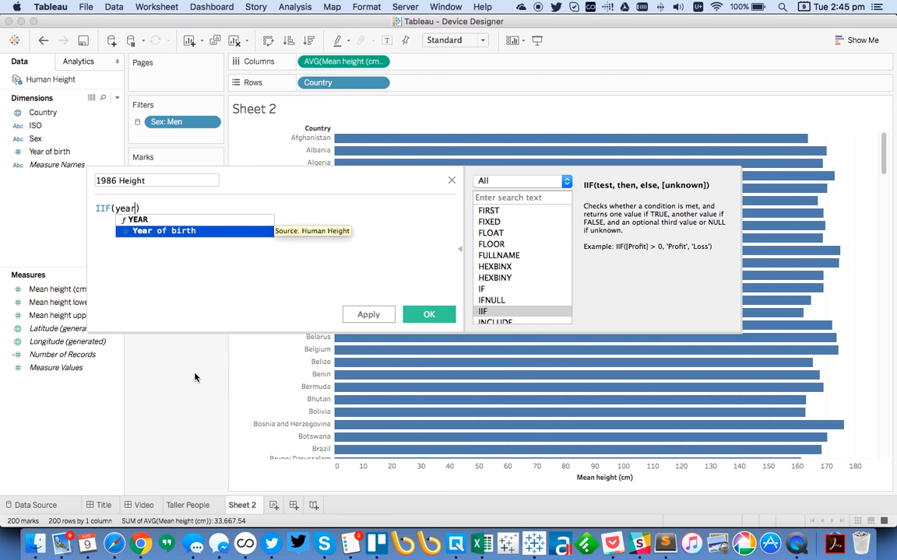
key("Return")
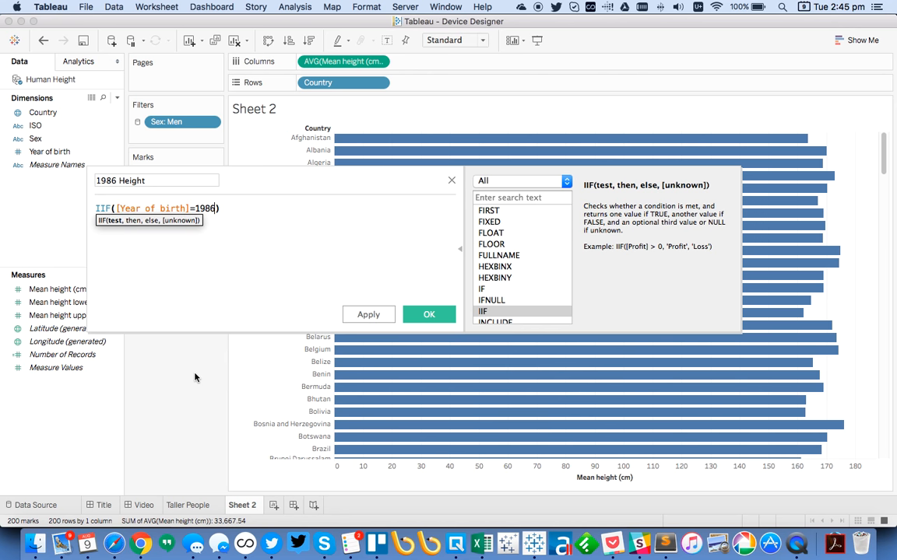
type("=1986,mean")
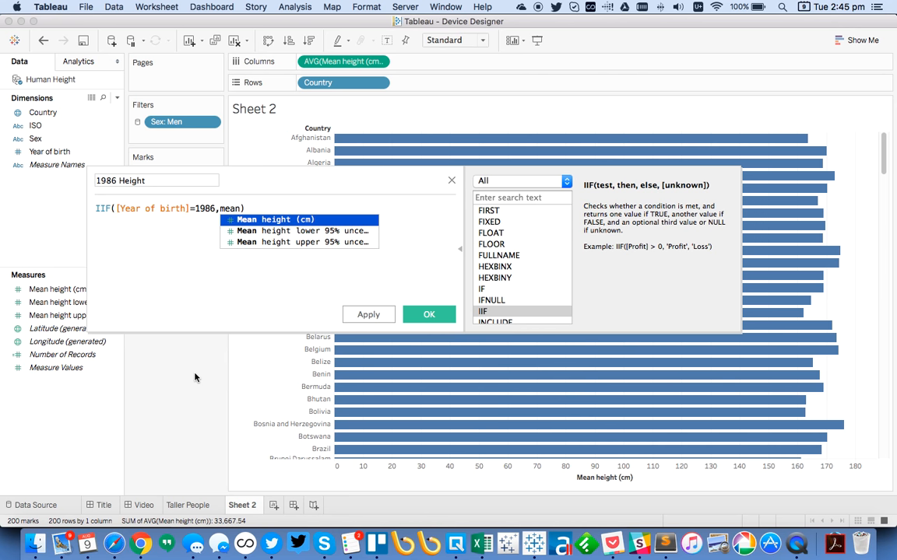
key("Return")
type(",NULL)")
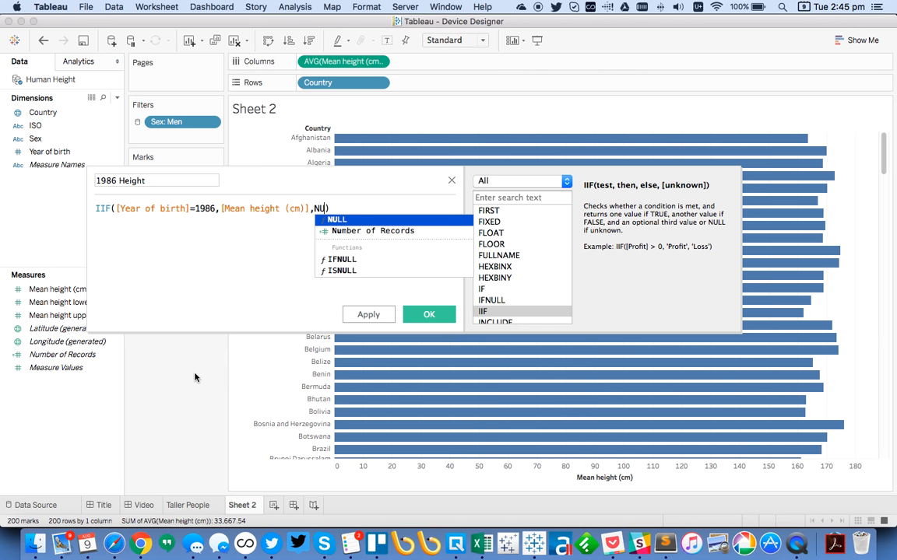
key("BackSpace")
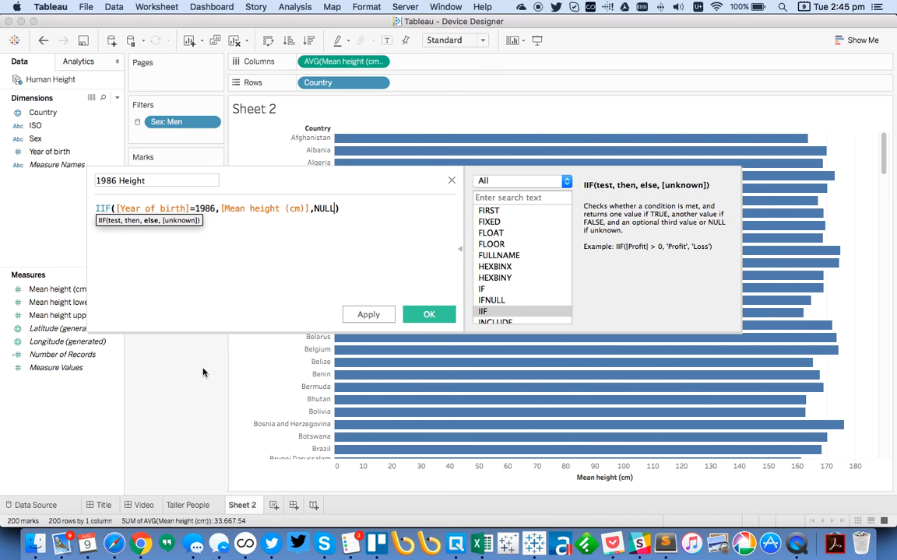
left_click(429, 315)
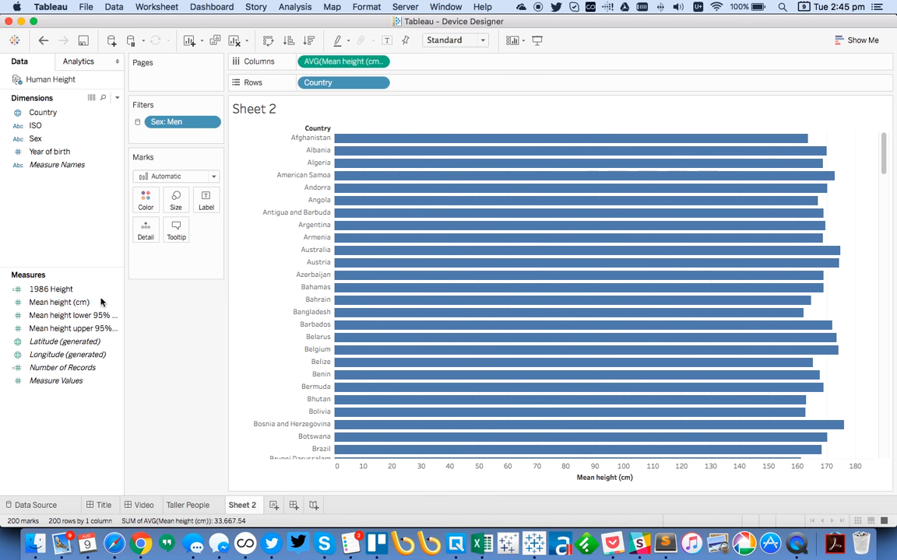
Sort the countries in the bar chart in descending order by the 1986 Height field.
left_click(378, 83)
left_click(340, 148)
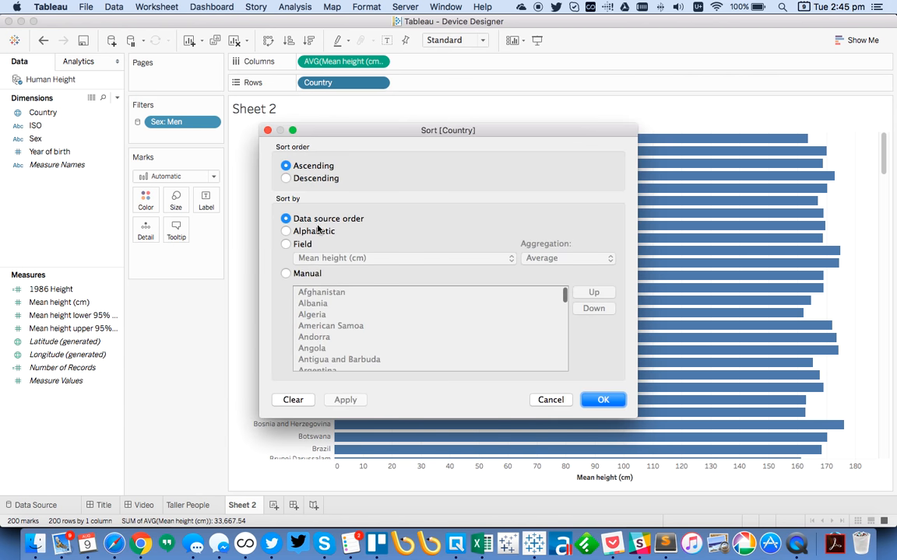
left_click(285, 177)
left_click(304, 243)
left_click(327, 260)
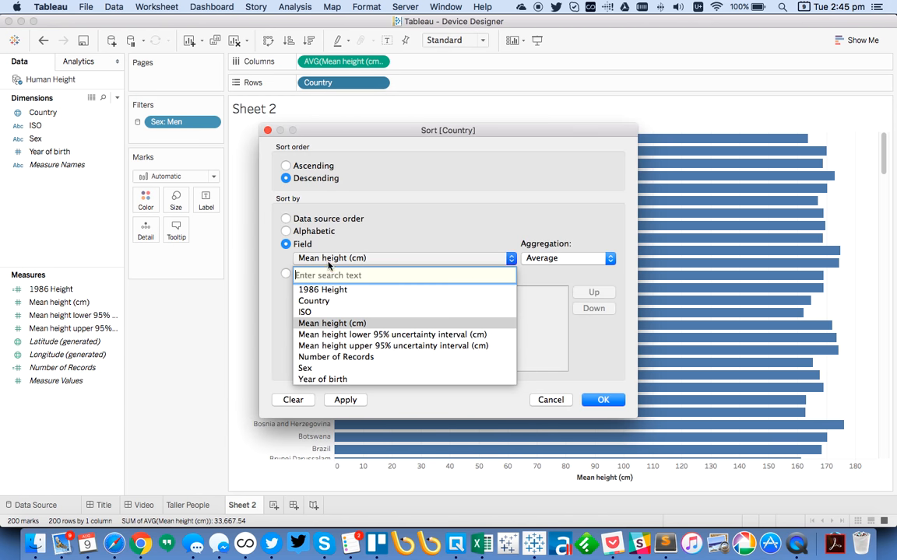
left_click(326, 290)
left_click(603, 400)
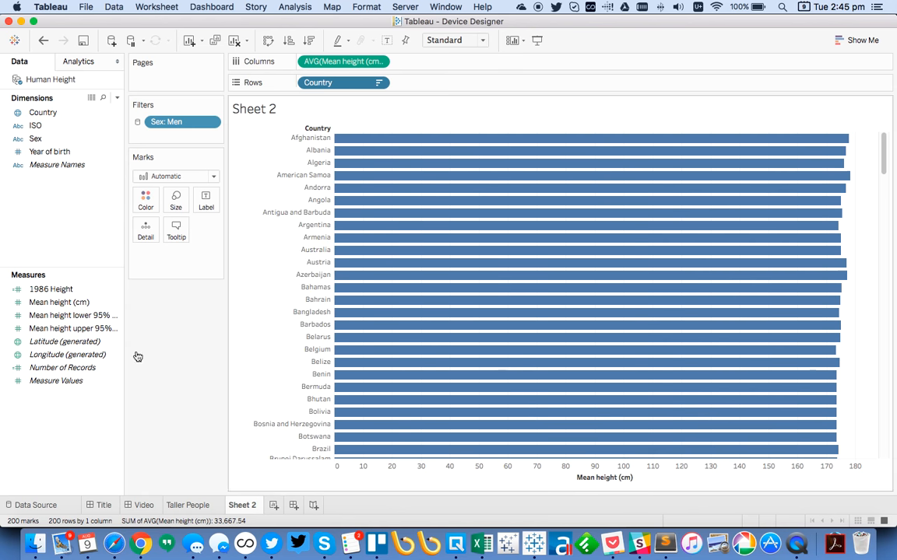
mouse_move(365, 140)
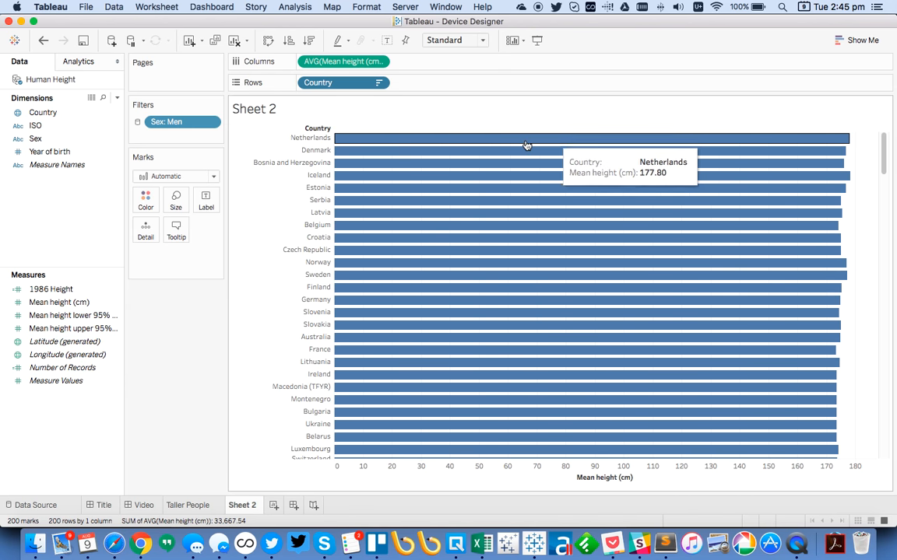
Check the NCD-RisC height ranking in Chrome, and filter the Tableau bar chart to birth years 1896 and 1996.
key("super+Tab")
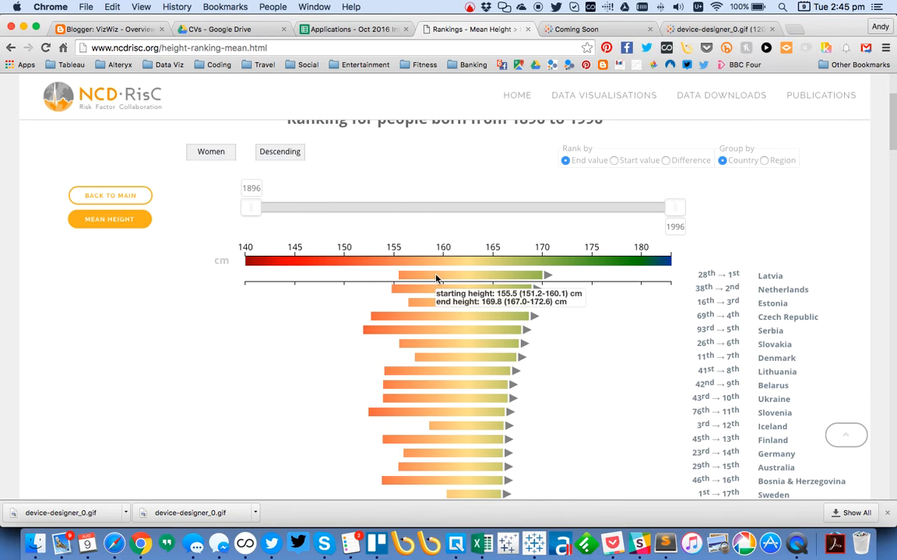
key("super+Tab")
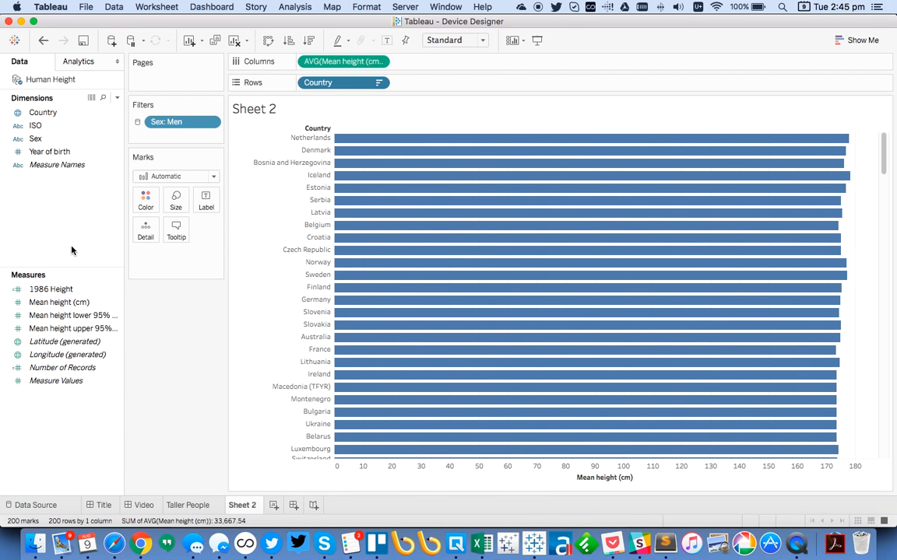
left_click_drag(55, 151, 171, 132)
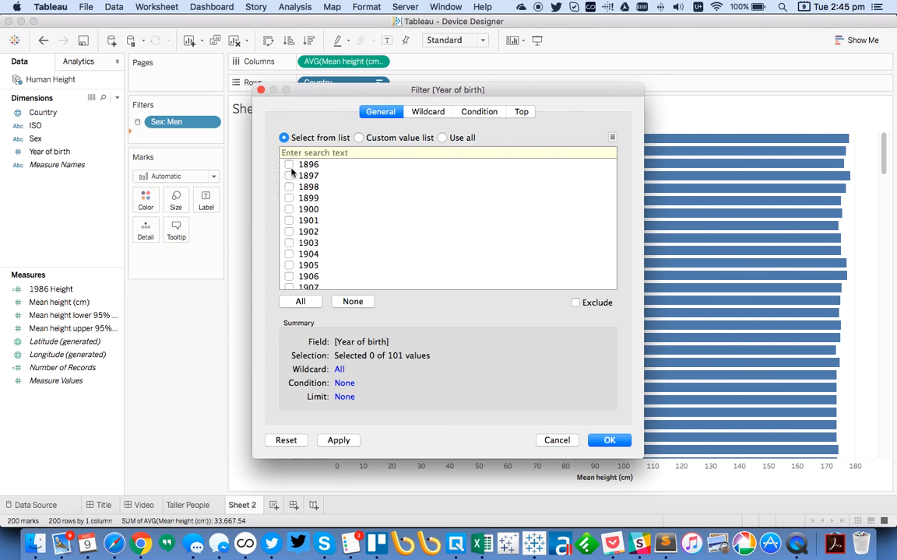
left_click(291, 167)
scroll(401, 246, "down", 15)
left_click(289, 276)
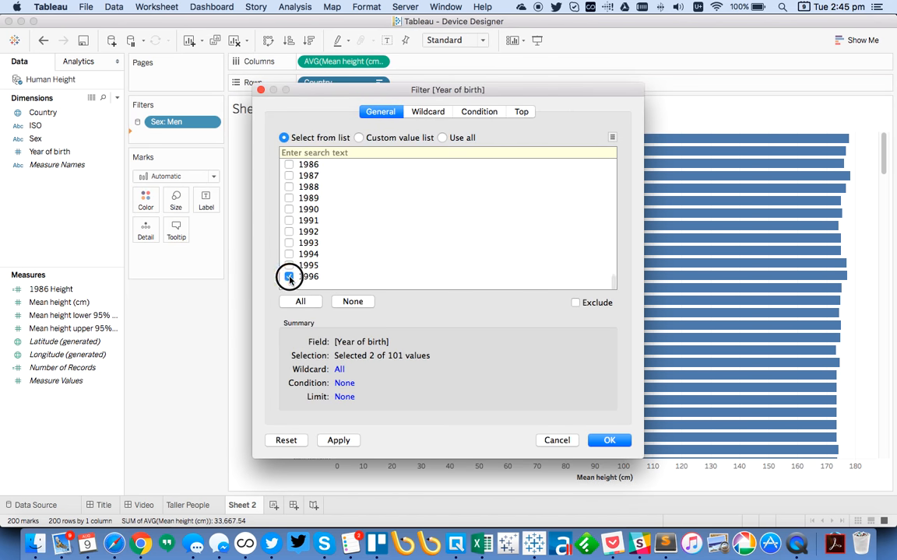
left_click(608, 440)
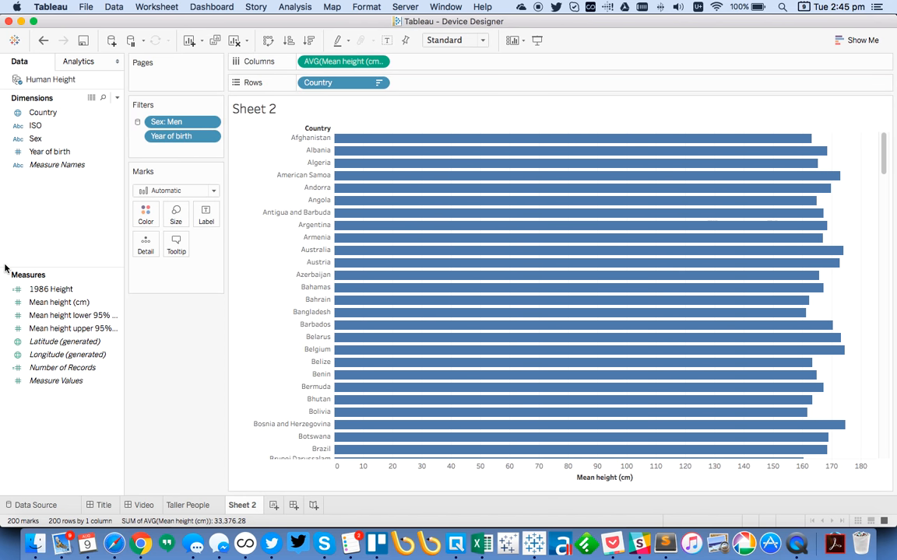
Change the marks to lines and use Year of birth as their path, joining each country's two heights.
left_click_drag(49, 152, 145, 242)
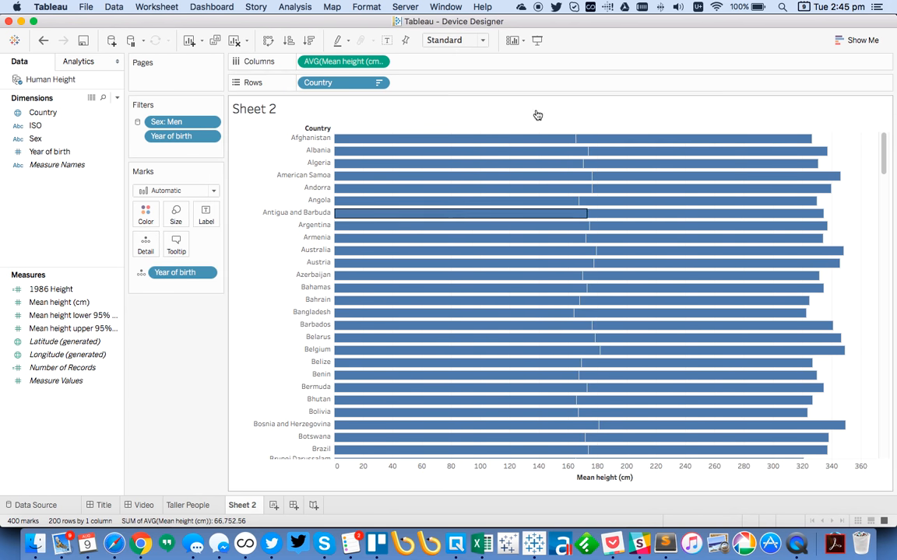
mouse_move(566, 154)
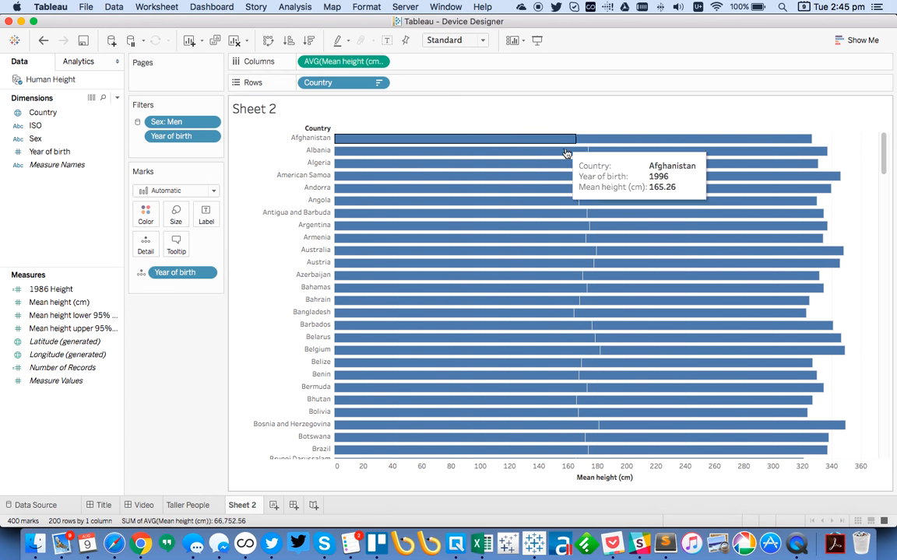
left_click(190, 190)
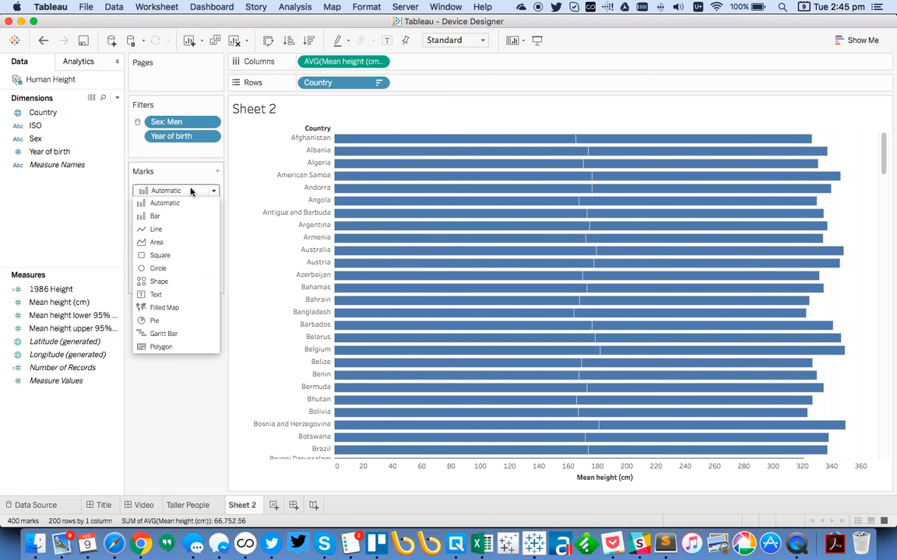
left_click(185, 229)
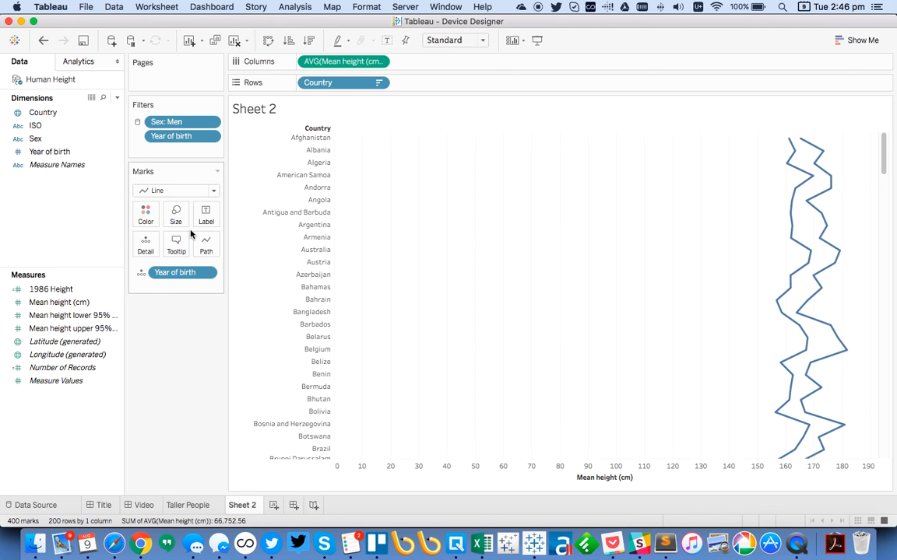
left_click_drag(170, 273, 254, 246)
Thicken the country lines and color them by average Mean height (cm).
left_click(176, 215)
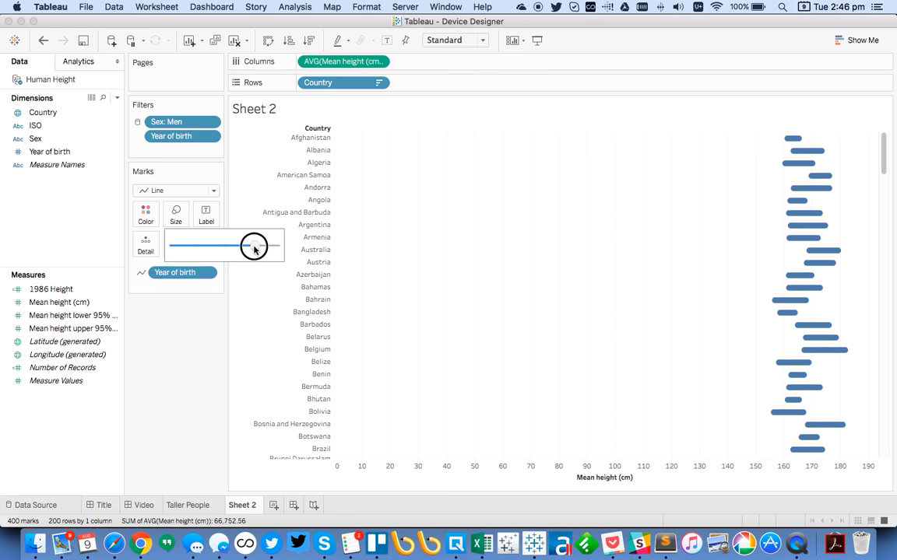
left_click(165, 327)
left_click(68, 304)
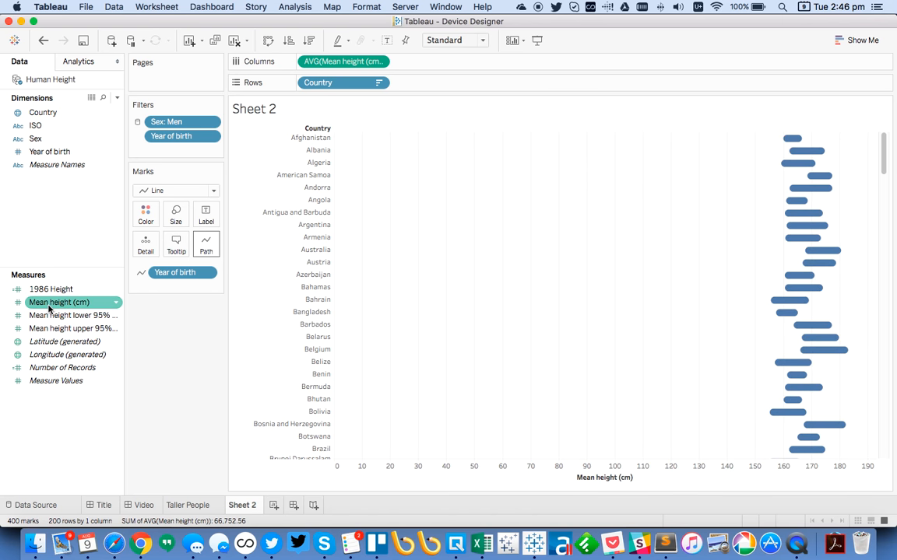
left_click_drag(49, 308, 145, 215)
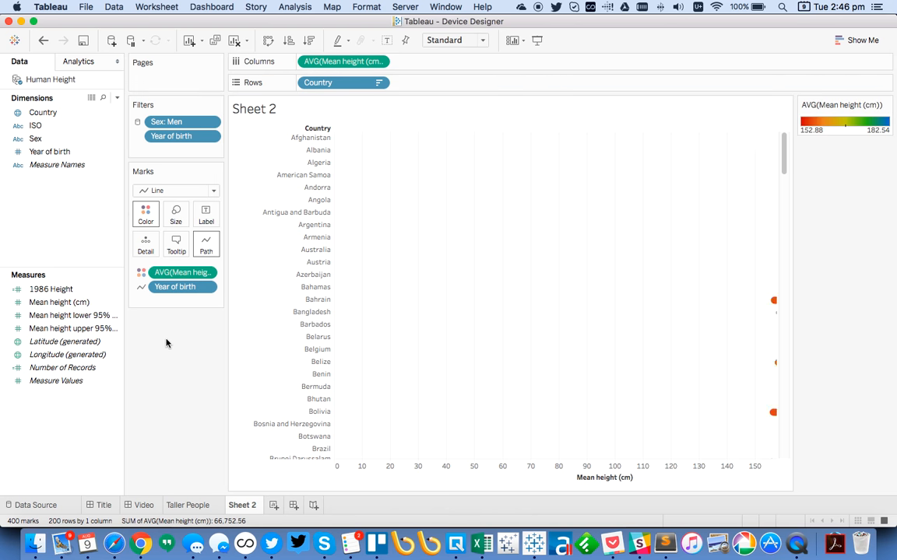
Edit the 1986 Height calculation so that its formula tests for Year of birth 1996.
right_click(54, 289)
left_click(88, 90)
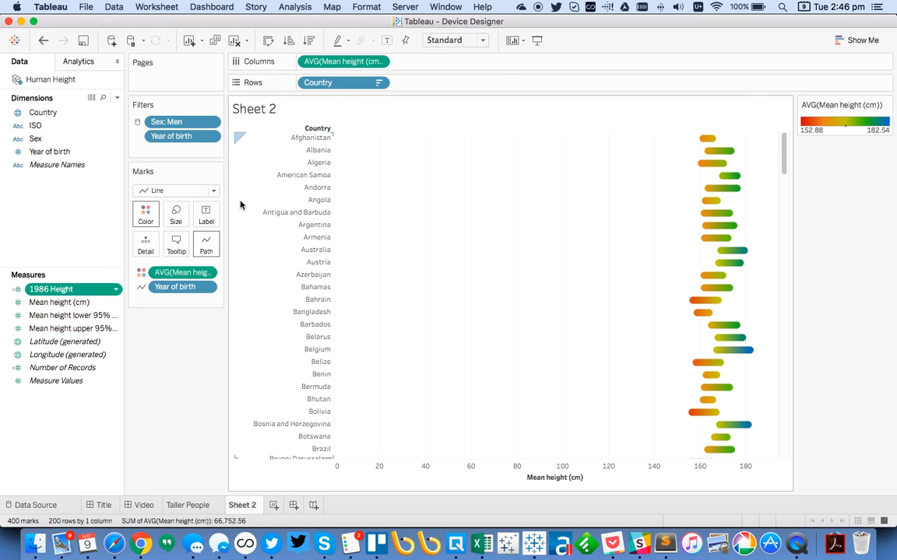
left_click(209, 207)
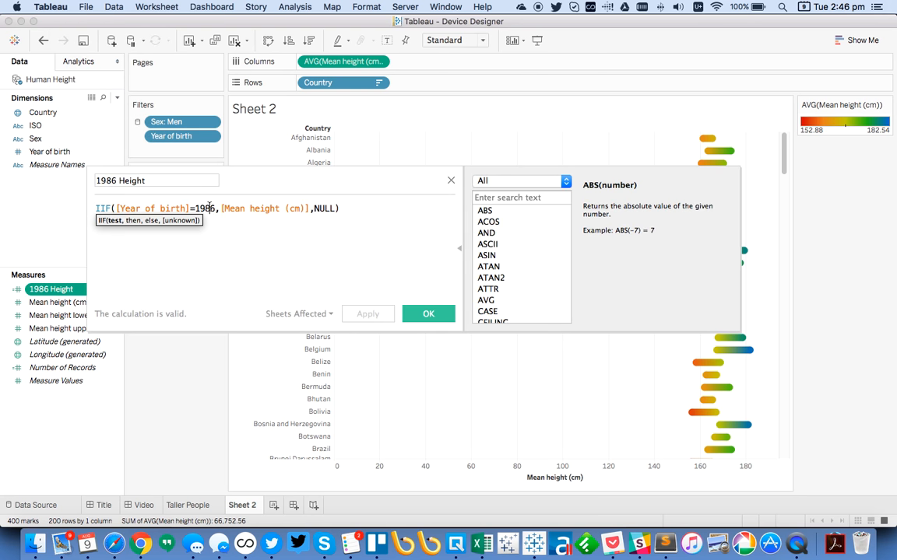
key("BackSpace")
type("9")
left_click(410, 315)
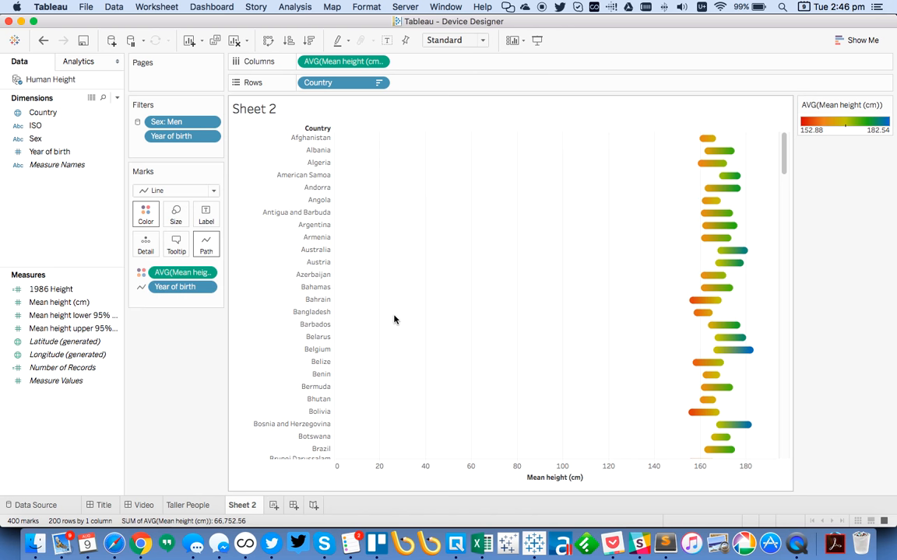
Exclude zero from the Mean height (cm) axis, and compare the chart with the NCD-RisC ranking in Chrome.
double_click(478, 479)
left_click(529, 162)
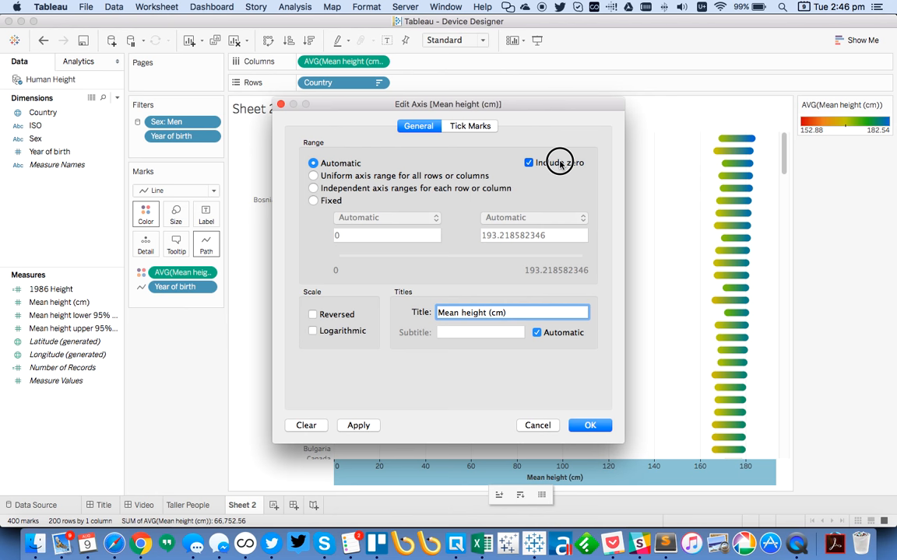
left_click(590, 424)
key("super+Tab")
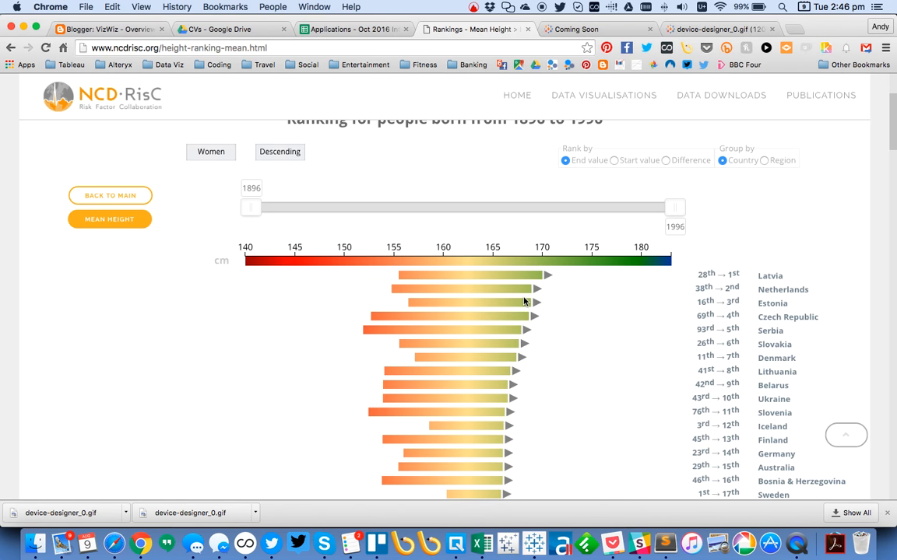
key("super+Tab")
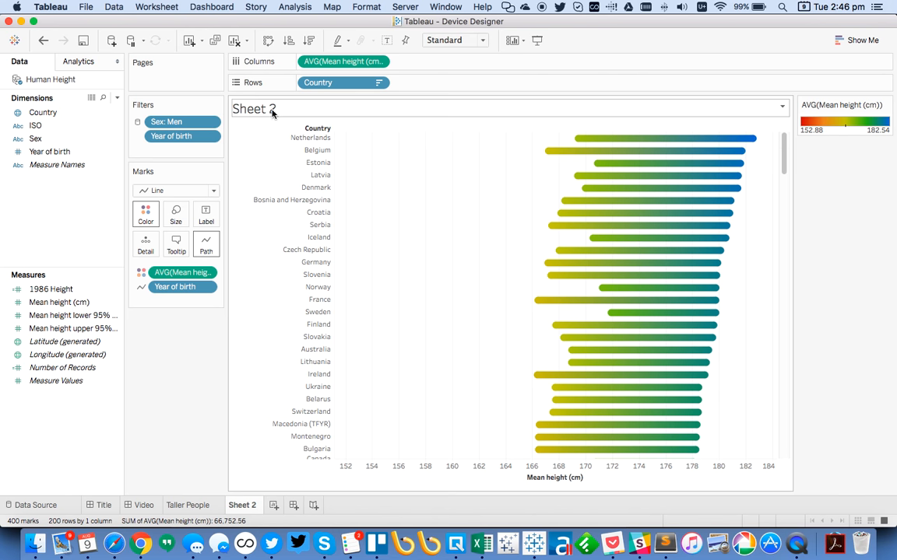
Rename the worksheet "Change in Height".
double_click(239, 507)
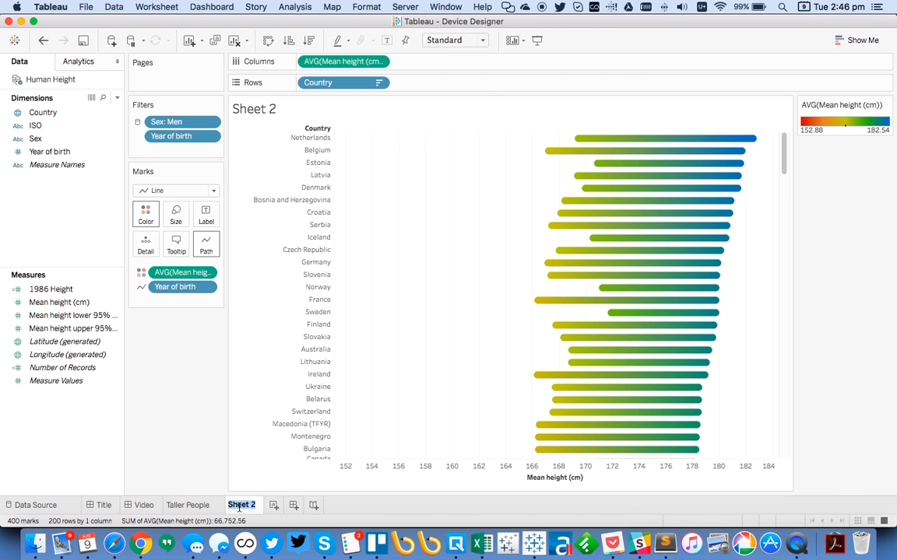
type("Change in Height")
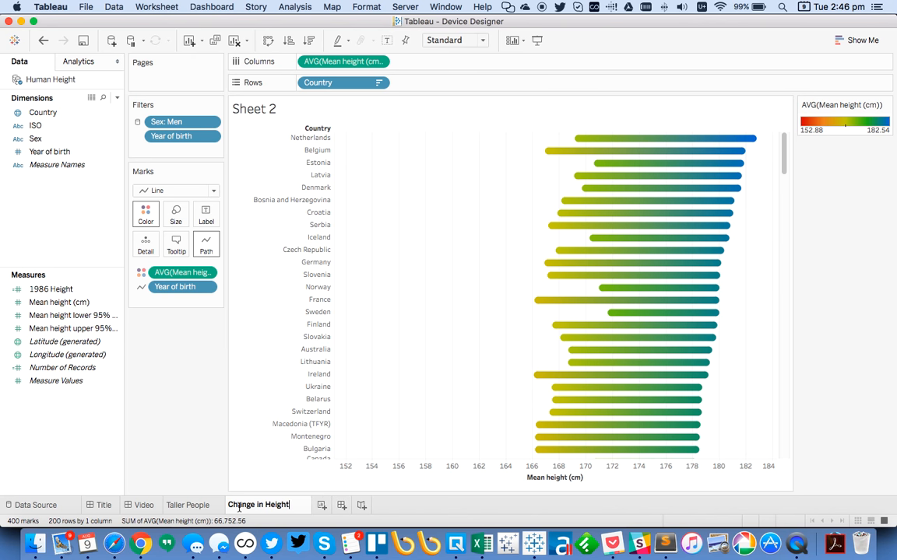
key("Return")
Replace the chart title with "How much has each country grown?".
double_click(298, 109)
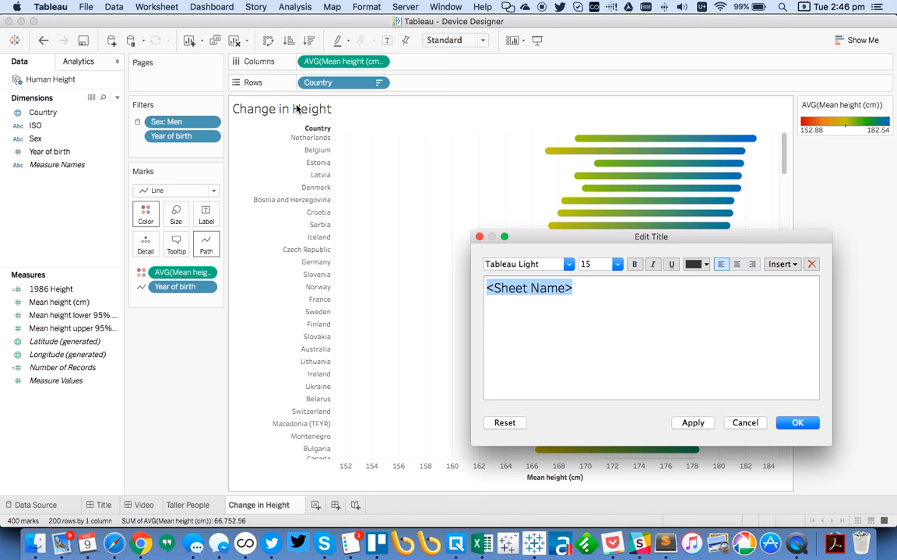
type("H")
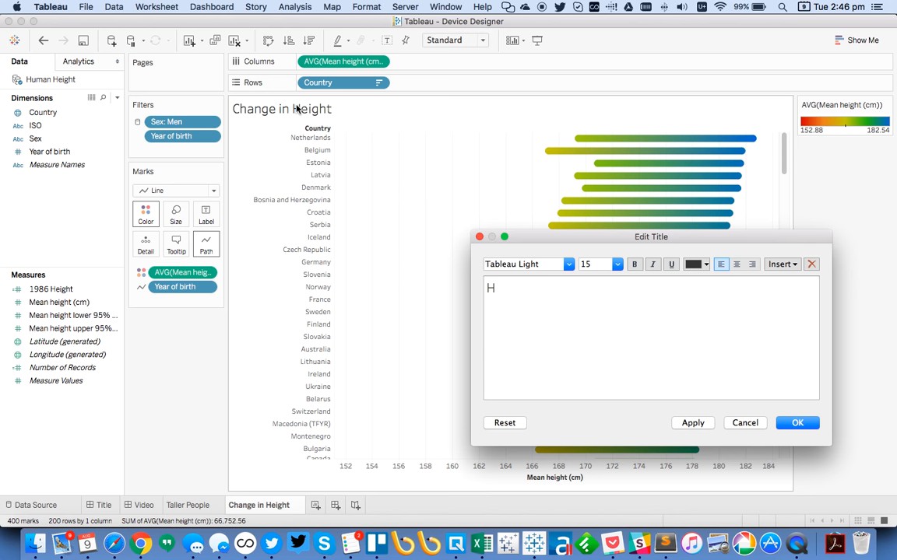
type("ow much has each country")
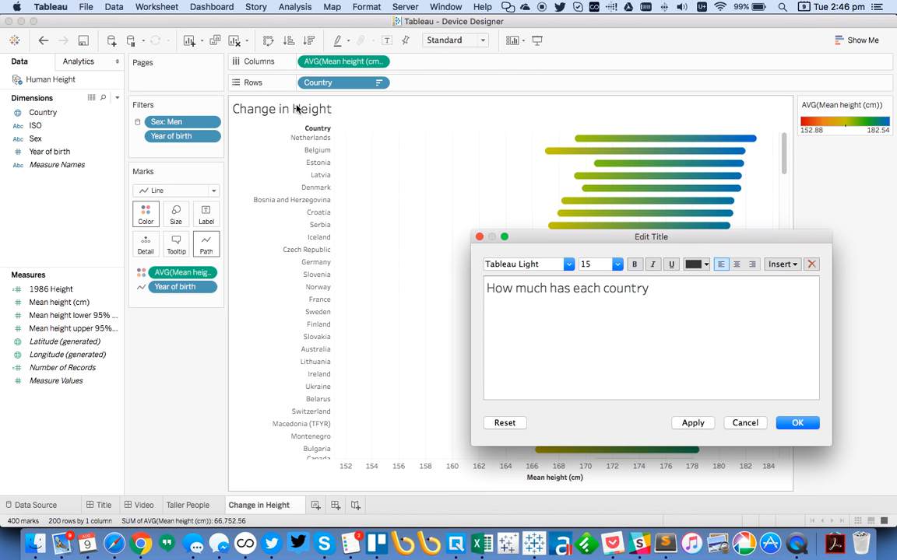
type(" grown?")
left_click(795, 425)
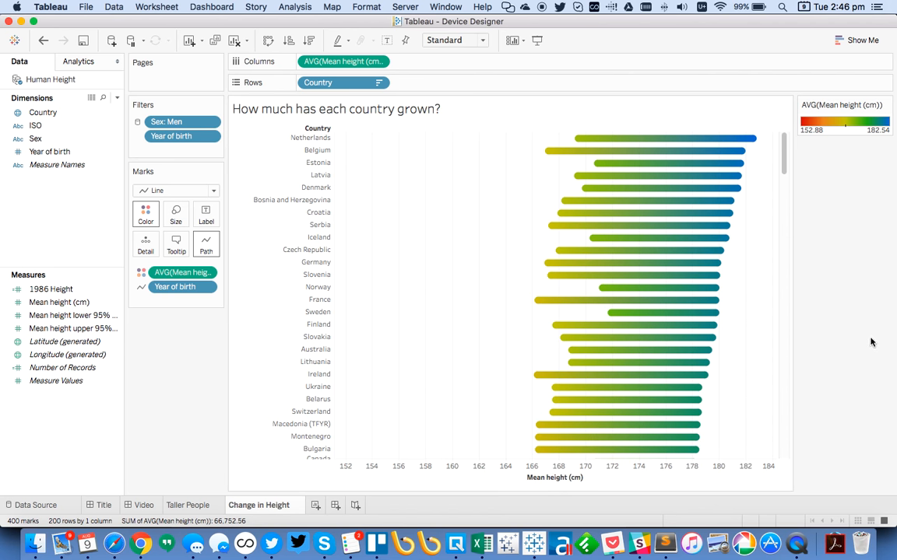
Add a new worksheet and build a map that plots each Country.
left_click(316, 507)
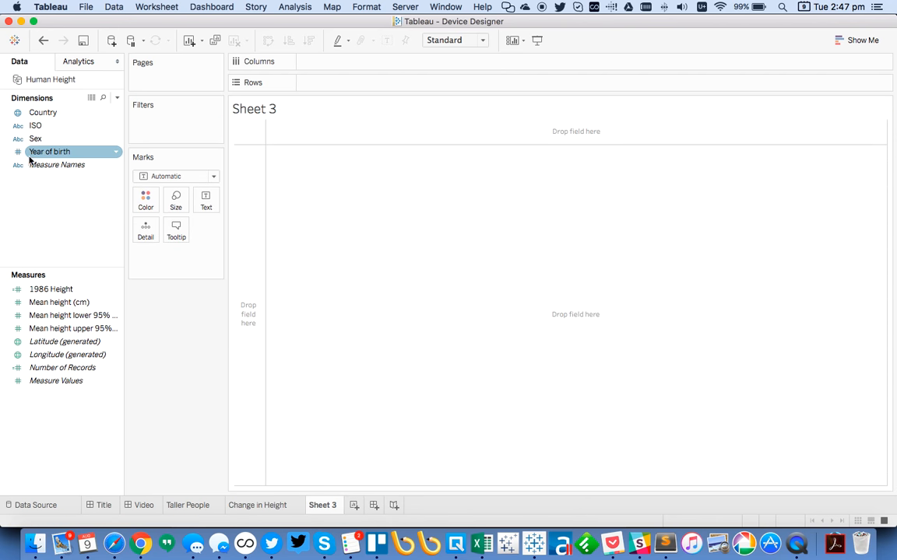
mouse_move(51, 113)
left_mouse_down()
mouse_move(126, 206)
mouse_move(48, 113)
left_mouse_up()
left_click(51, 113)
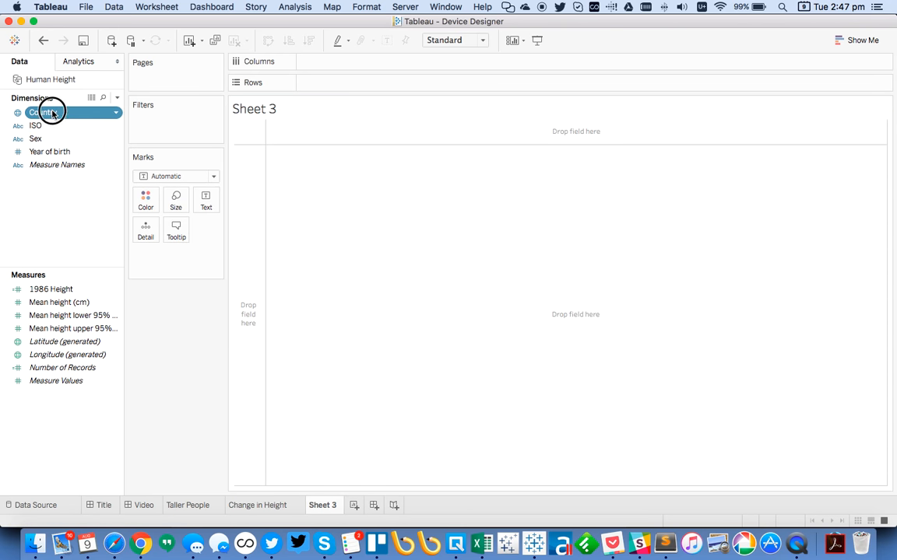
double_click(51, 113)
Filter the country map to year of birth 1996.
left_click_drag(54, 151, 173, 139)
scroll(349, 268, "down", 20)
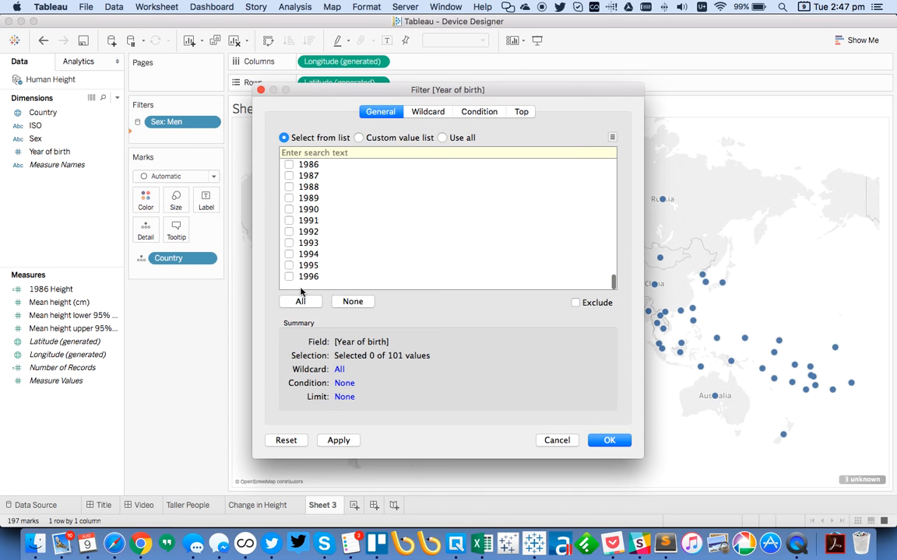
left_click(291, 278)
left_click(606, 440)
Color the map's countries by 1986 Height and remove the Year of birth filter.
left_click(52, 292)
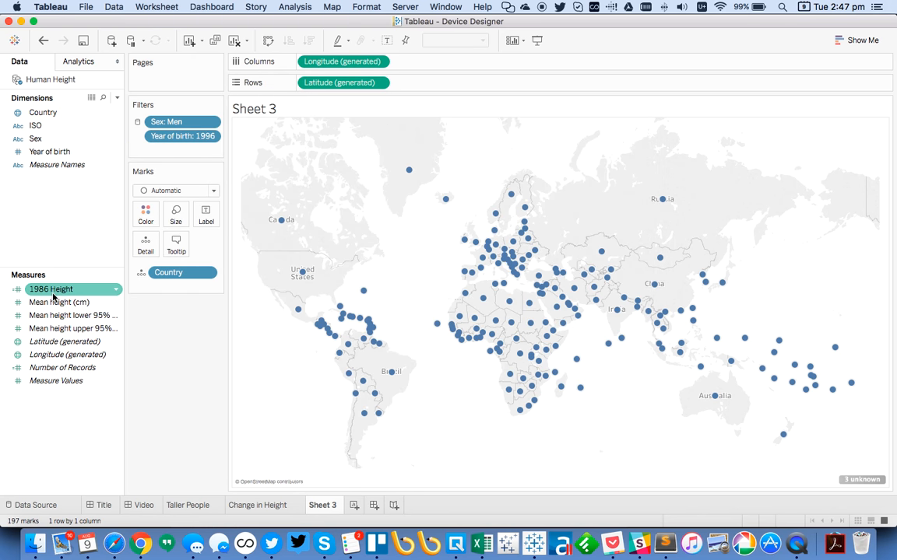
left_click_drag(53, 296, 146, 210)
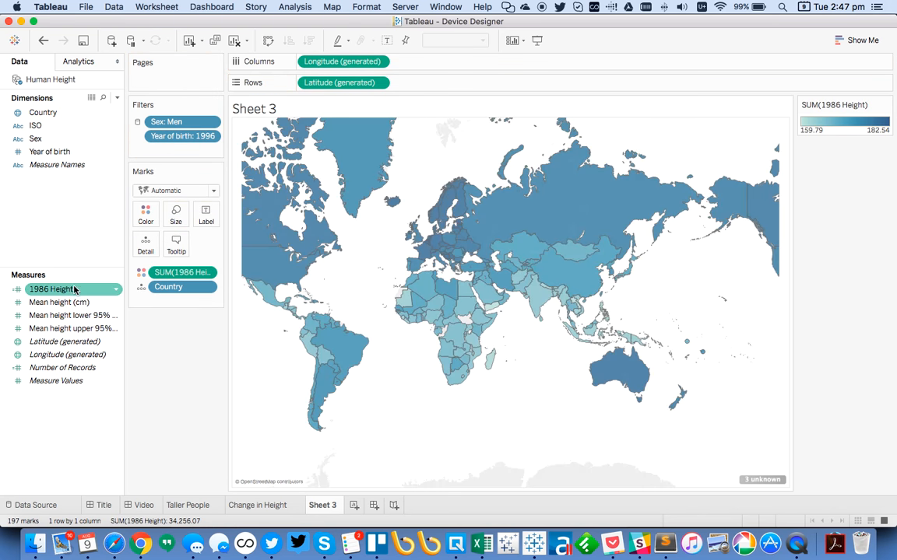
left_click(163, 142)
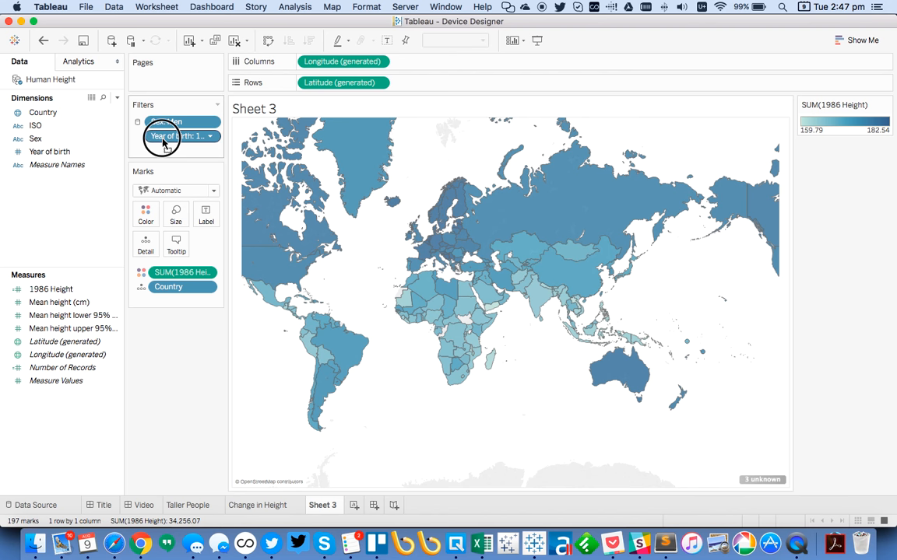
left_click_drag(164, 142, 39, 225)
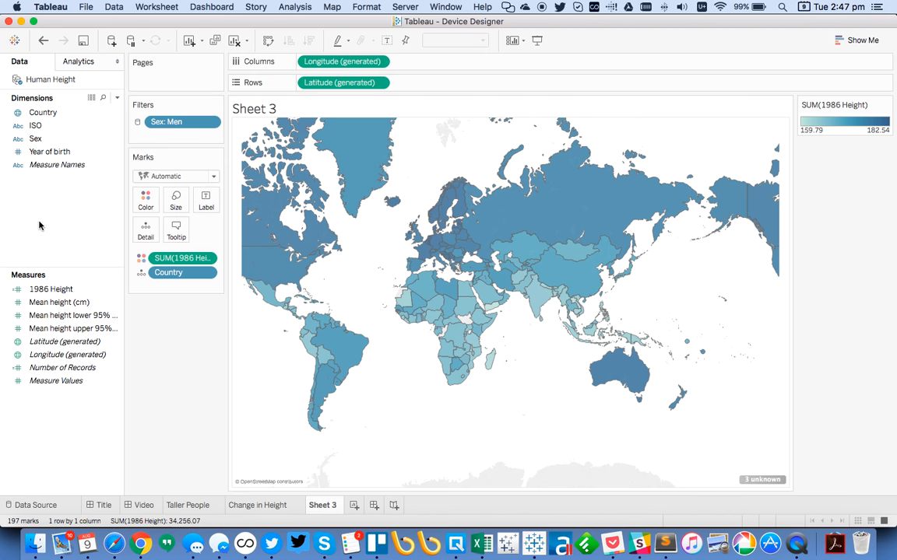
Undo the removal of the Year of birth filter and color the map by average Mean height (cm) instead of 1986 Height.
left_click(43, 39)
left_click_drag(148, 272, 159, 311)
left_click_drag(59, 302, 146, 215)
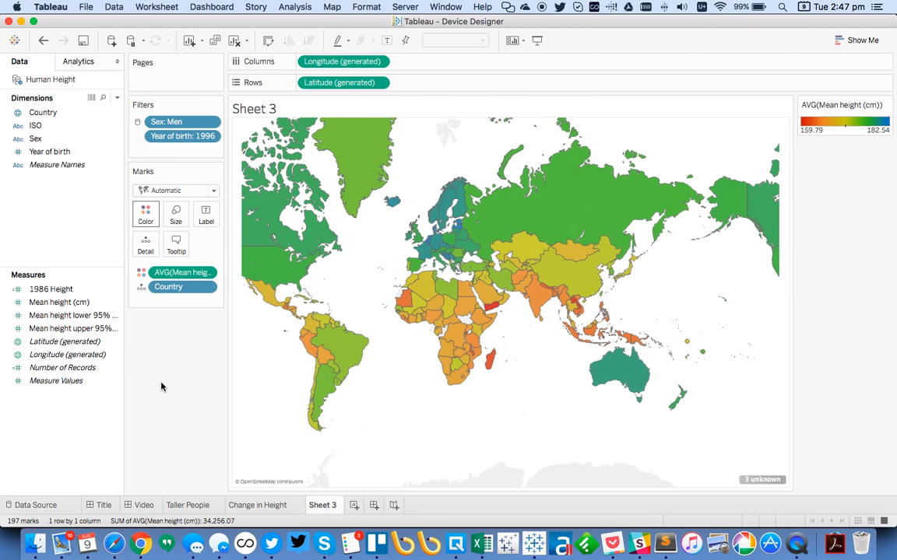
Change the country map's mark type to Circle.
left_click(167, 191)
left_click(163, 281)
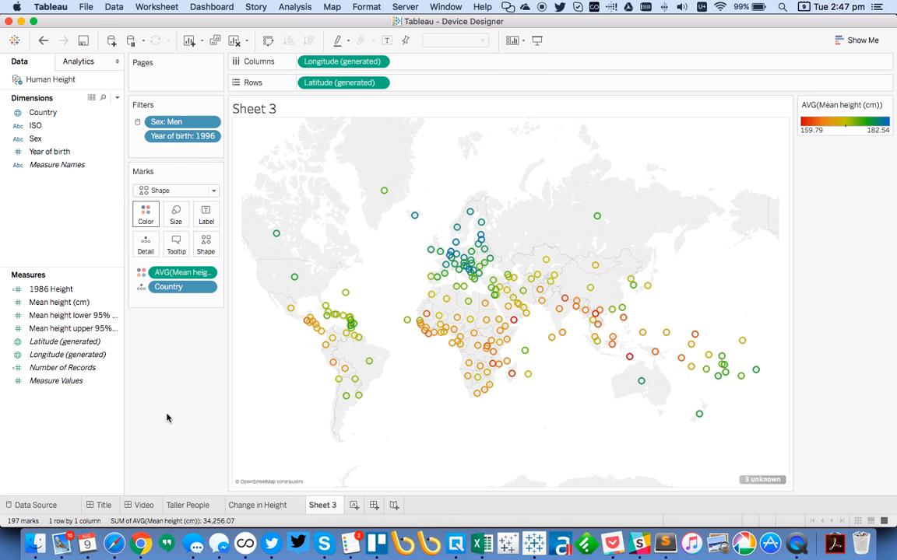
left_click(160, 192)
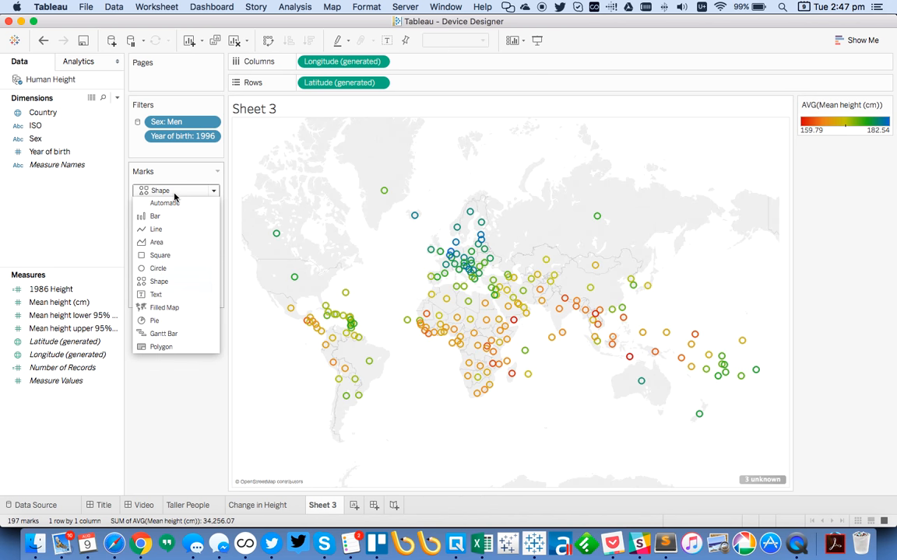
left_click(167, 268)
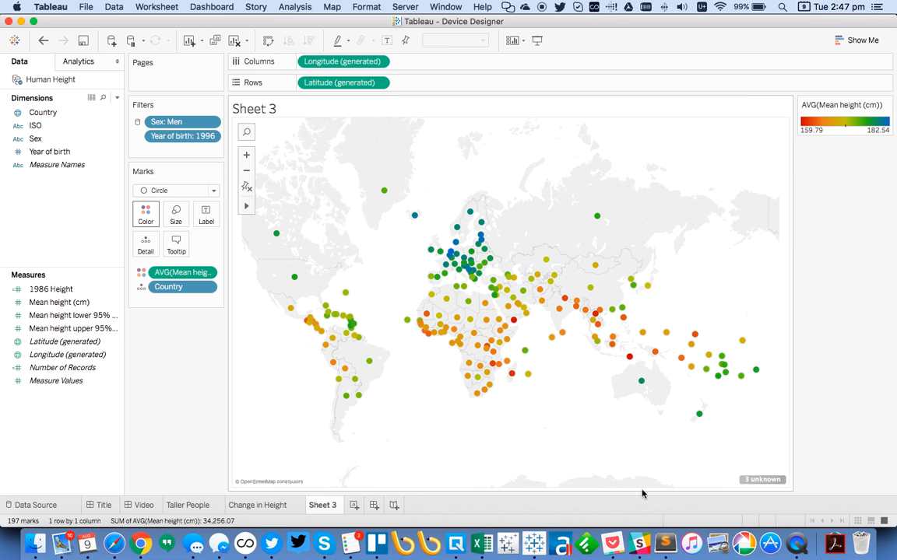
Edit the map's unknown locations and match Congo to Congo (Brazzaville).
left_click(762, 479)
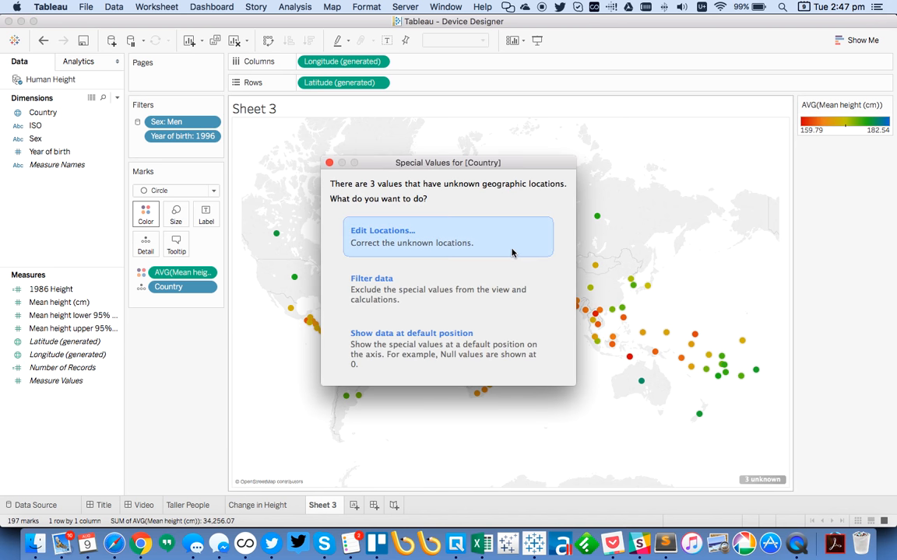
key("Escape")
left_click(498, 225)
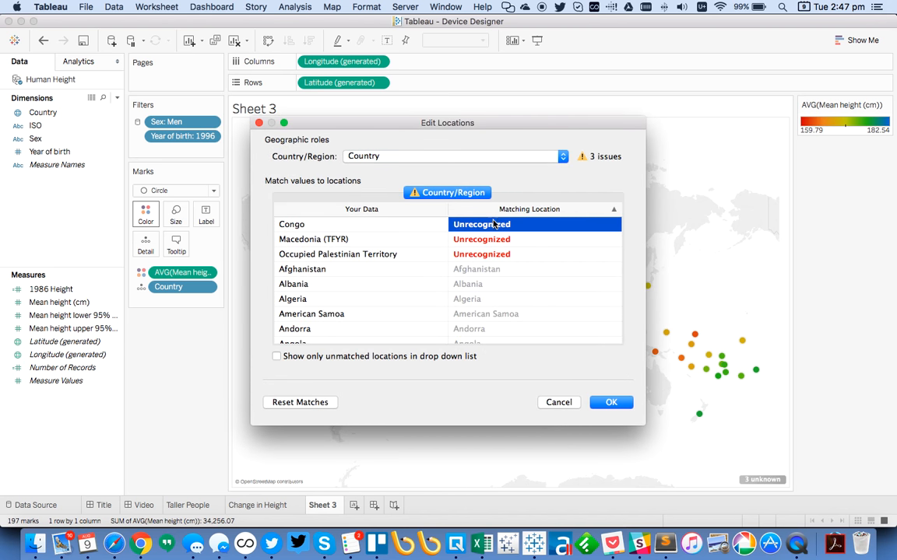
type("con")
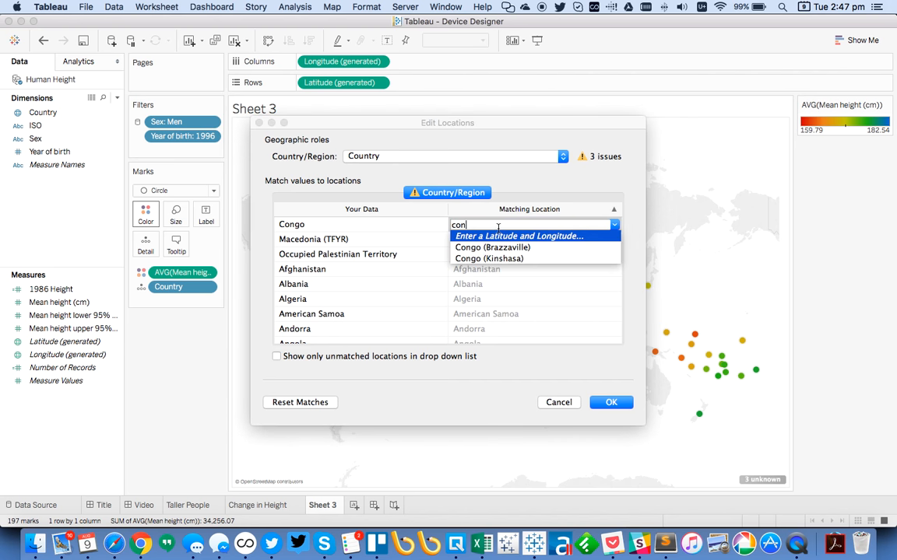
left_click(500, 248)
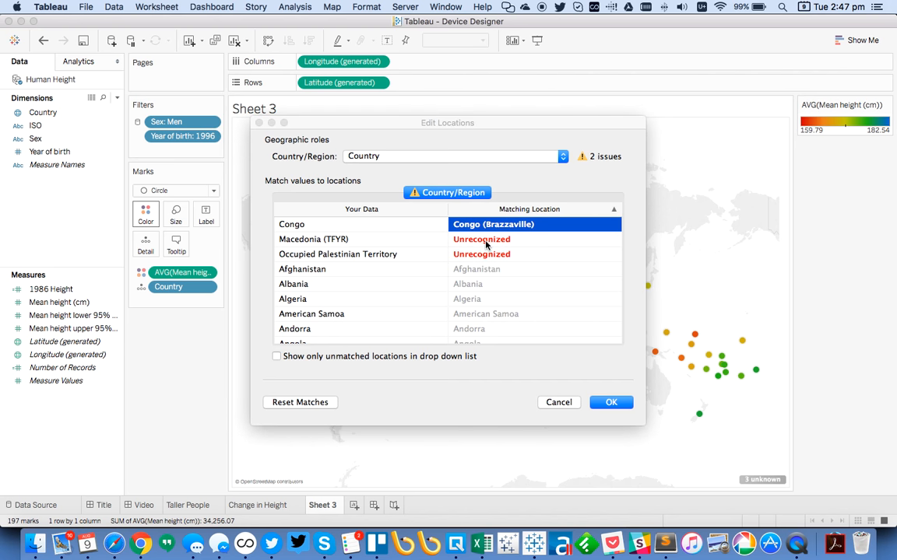
Match Macedonia (TFYR) to Former Yugoslav Republic of Macedonia and Occupied Palestinian Territory to Palestinian Territories, and apply the location matches.
left_click(486, 241)
type("mac")
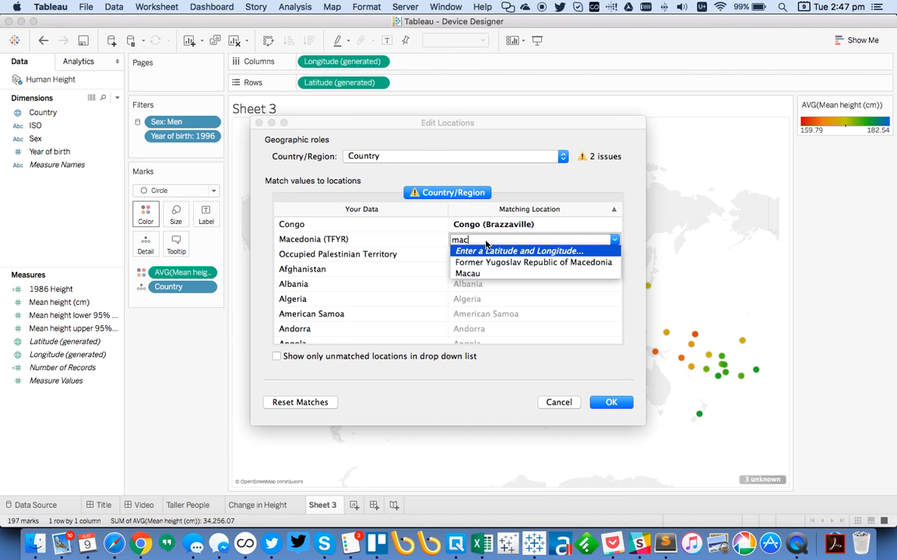
left_click(483, 265)
left_click(479, 256)
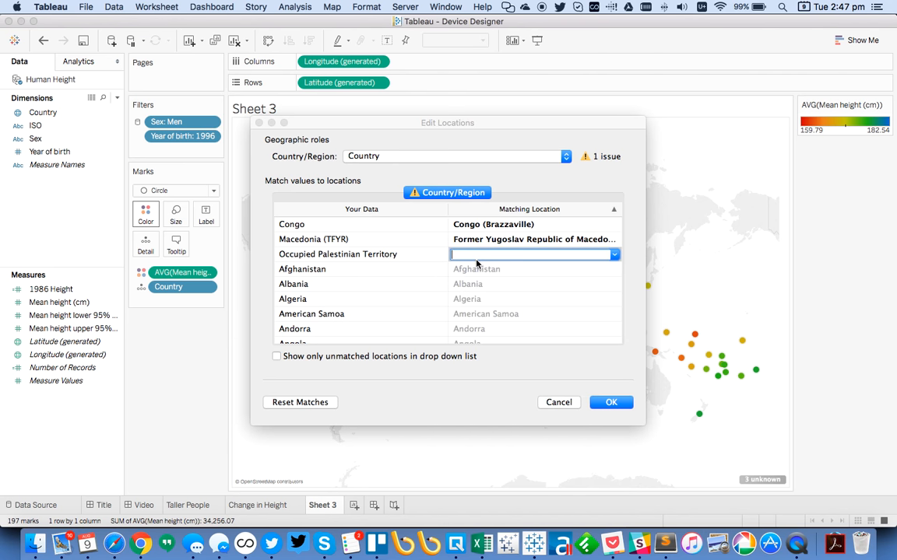
type("pal")
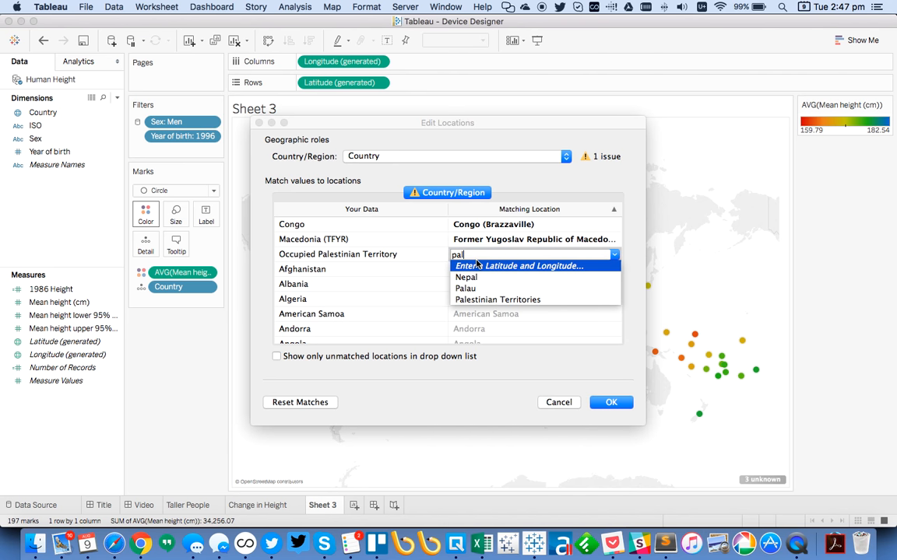
left_click(523, 299)
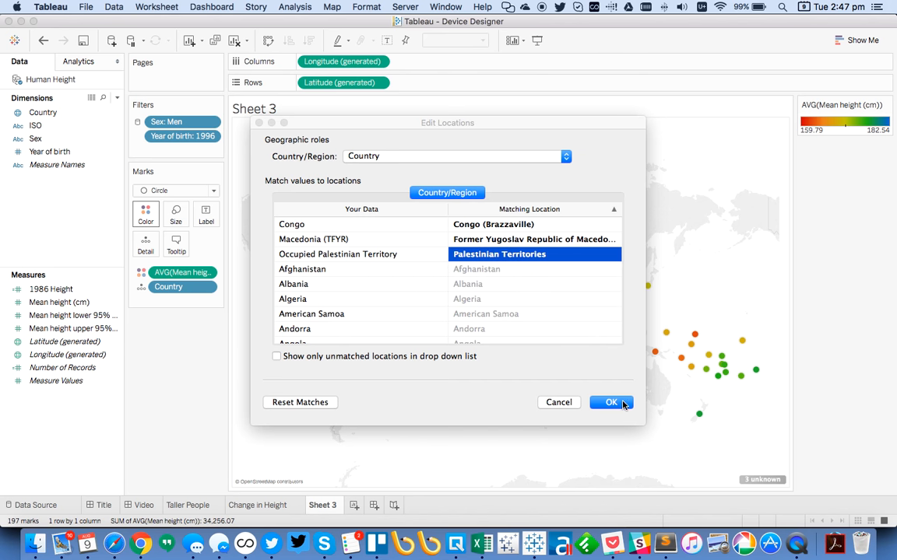
left_click(621, 402)
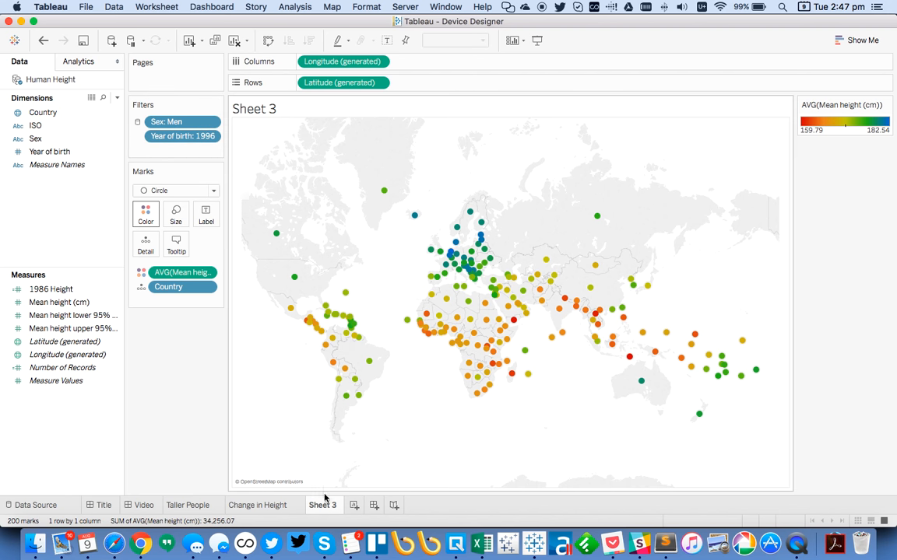
Format the map's lines so that the row grid lines are None.
right_click(393, 455)
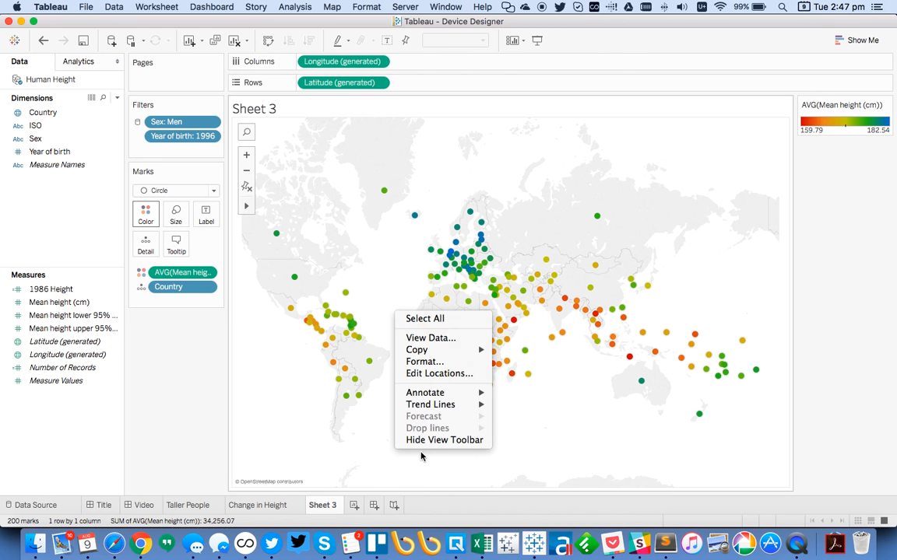
left_click(429, 362)
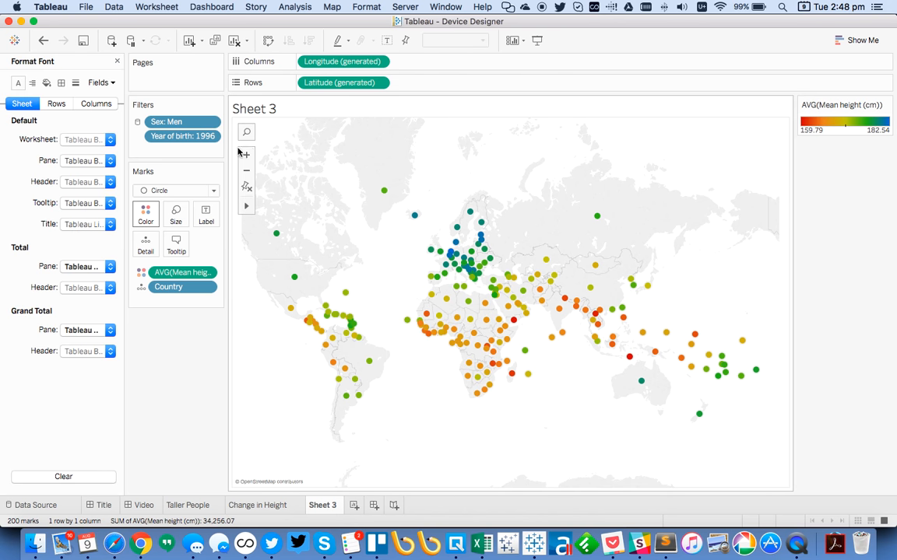
left_click(61, 82)
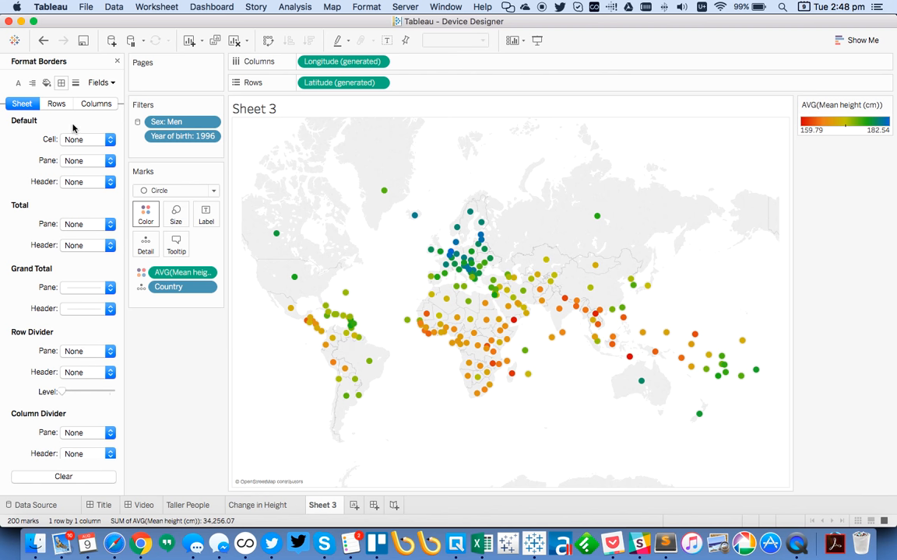
left_click(56, 104)
left_click(76, 82)
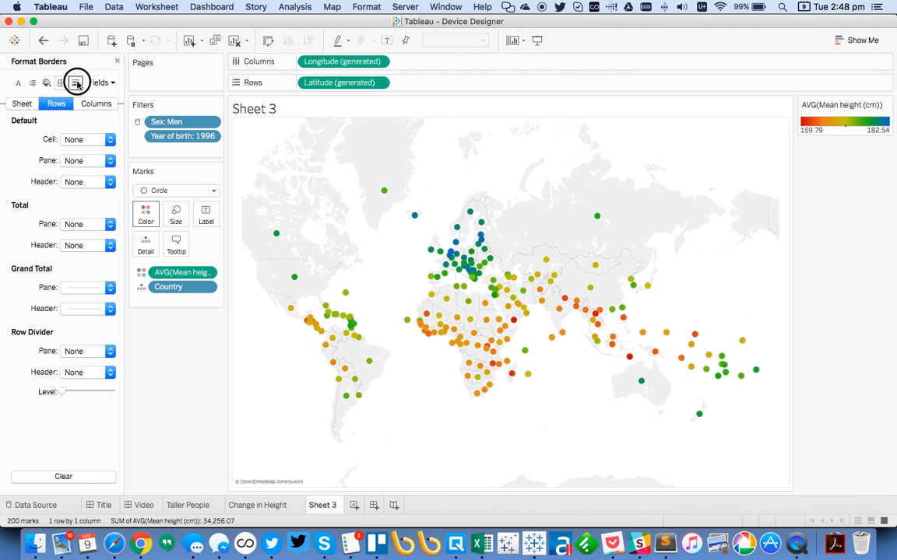
left_click(75, 138)
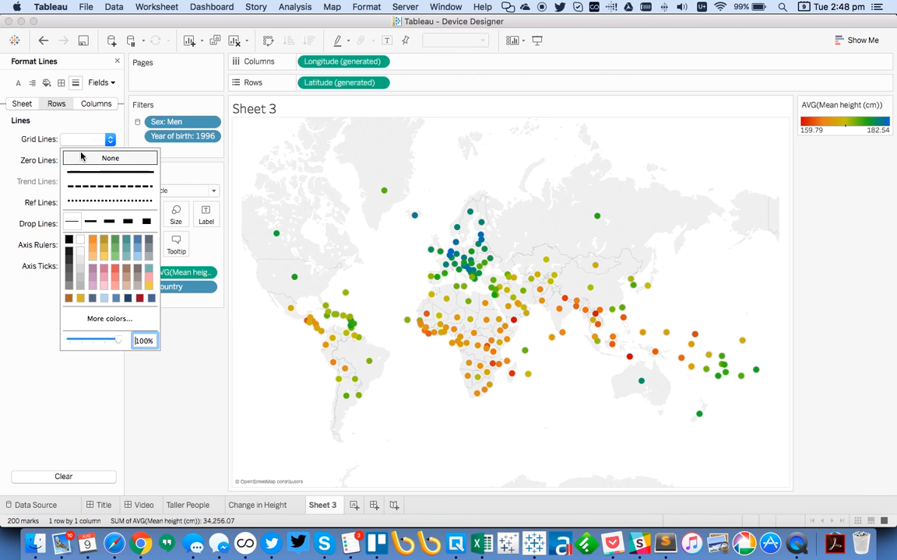
left_click(20, 103)
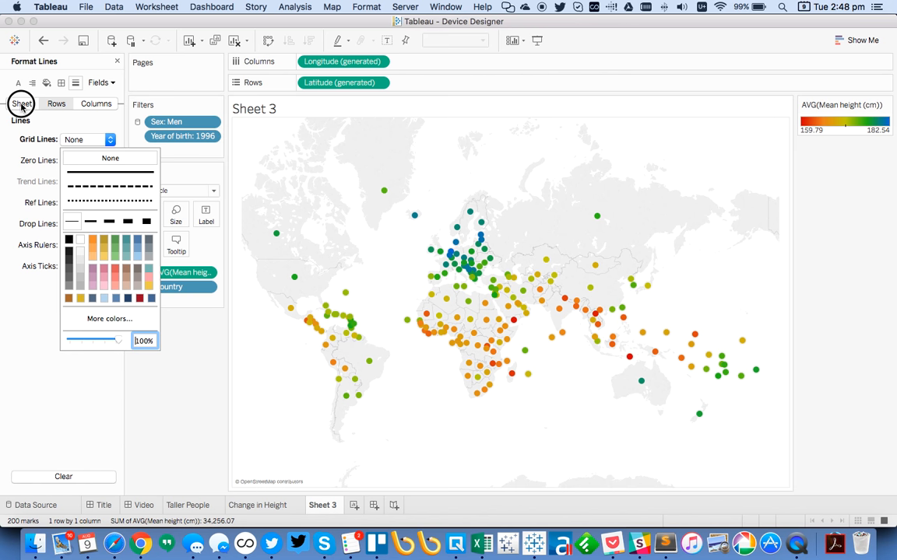
Set the map's column grid lines and column axis rulers to None.
left_click(90, 106)
left_click(85, 138)
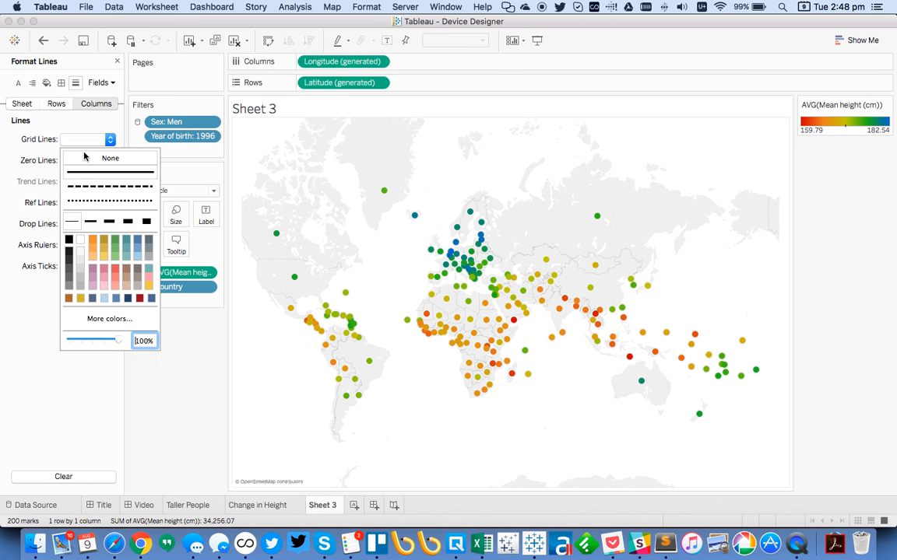
left_click(178, 464)
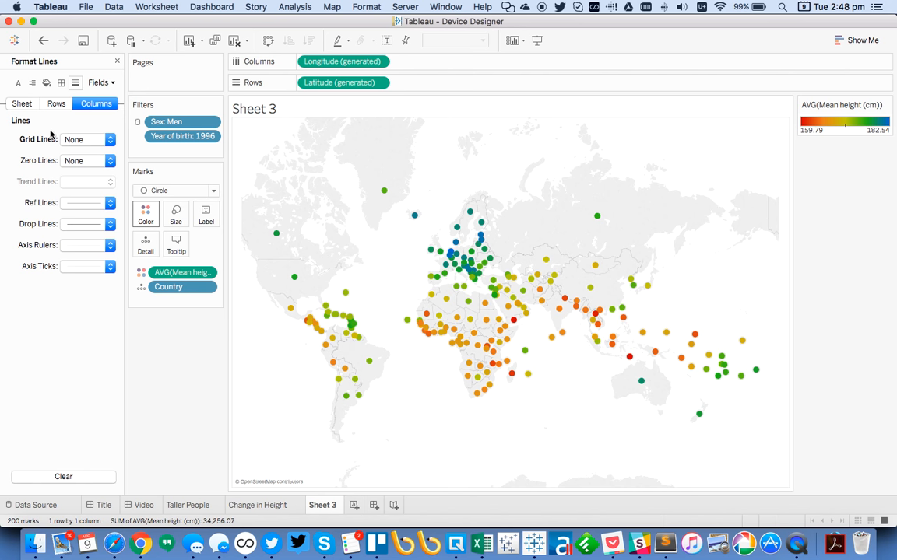
left_click(71, 266)
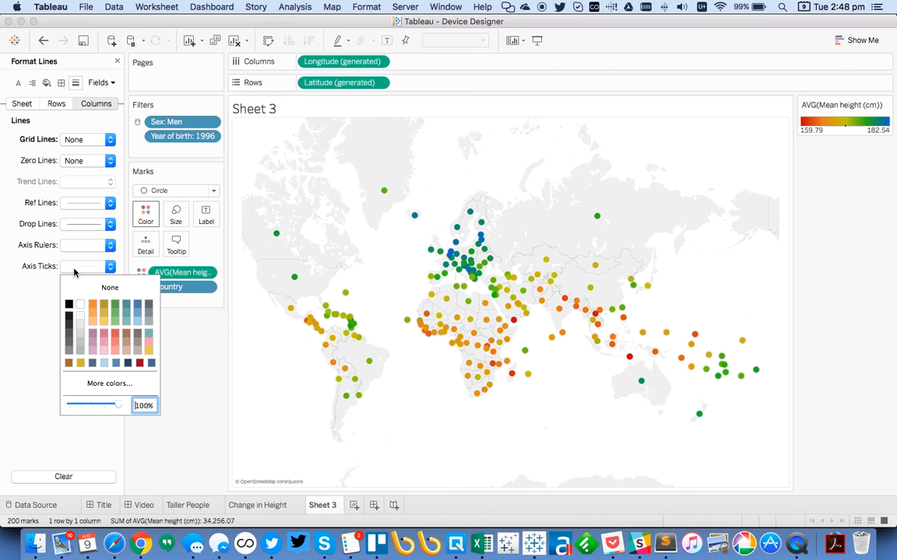
left_click(74, 245)
left_click(182, 408)
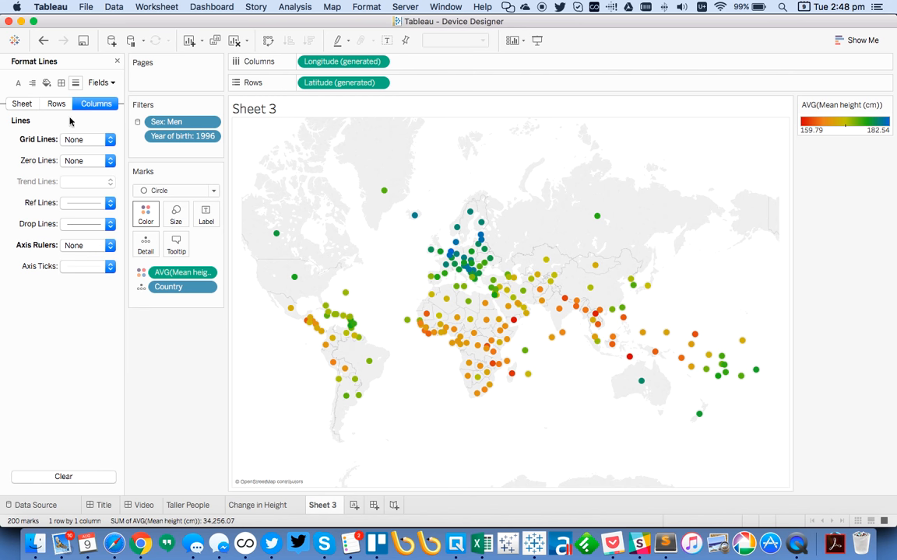
Set the sheet's Grand Total pane border to None and close the formatting options.
left_click(60, 83)
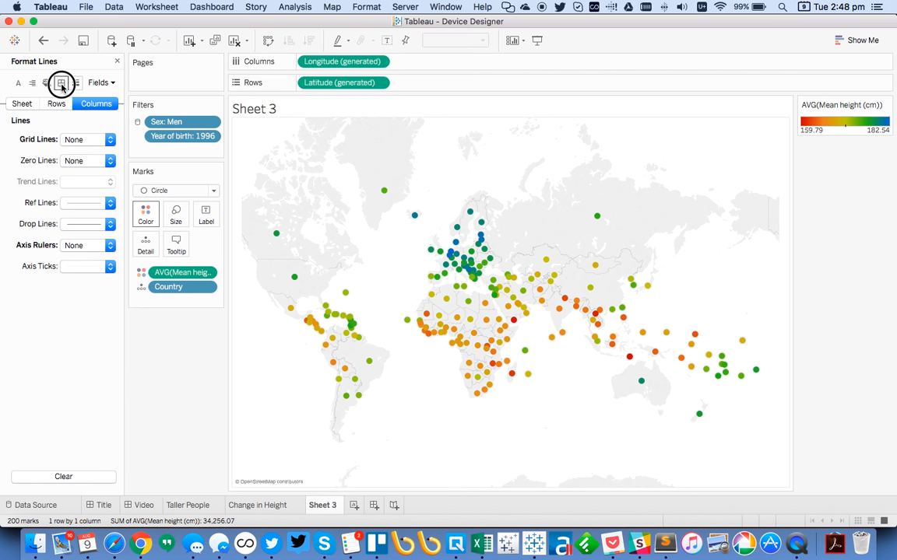
left_click(23, 103)
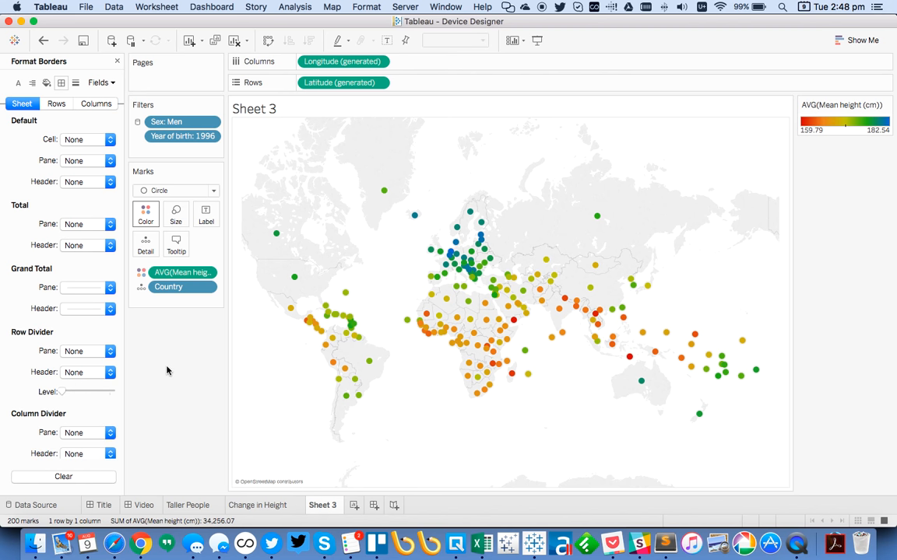
left_click(84, 287)
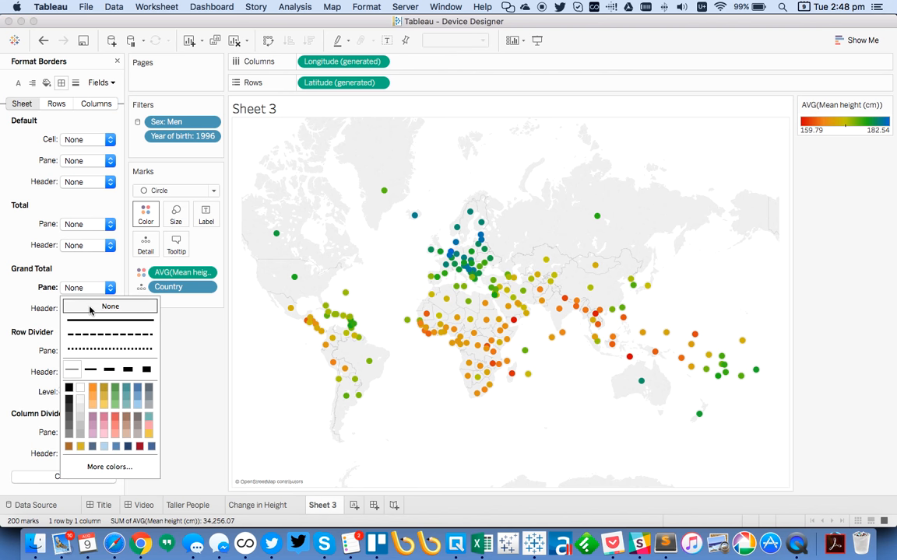
left_click(90, 308)
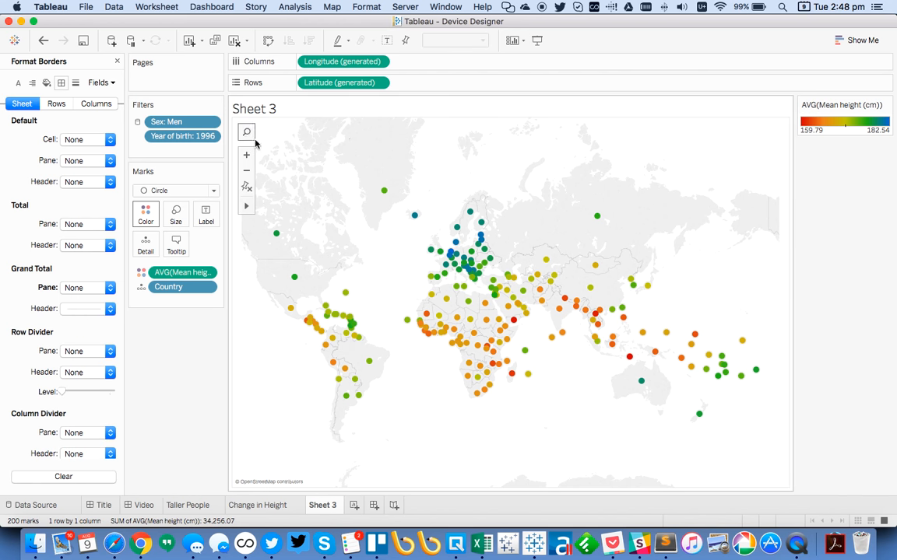
left_click(117, 61)
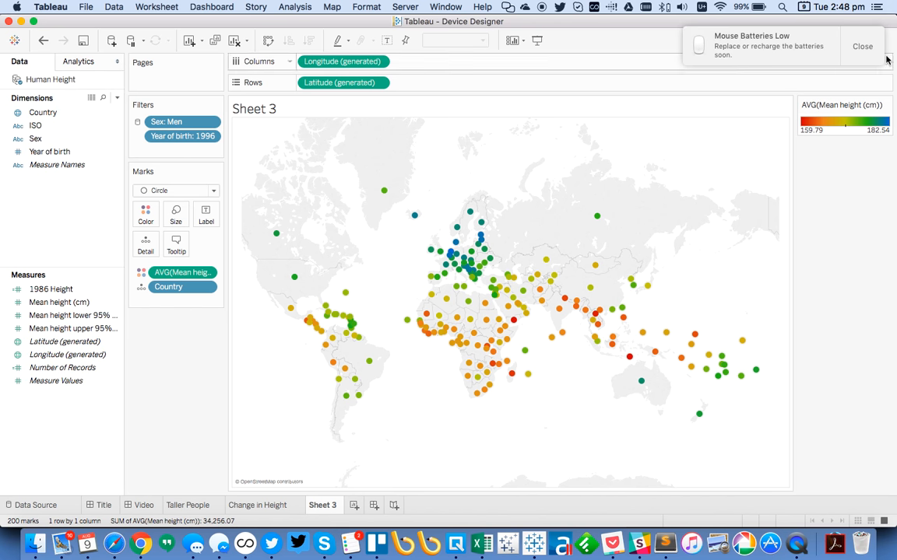
Replace the map's title with "Where do the tallest people live now?".
mouse_move(482, 352)
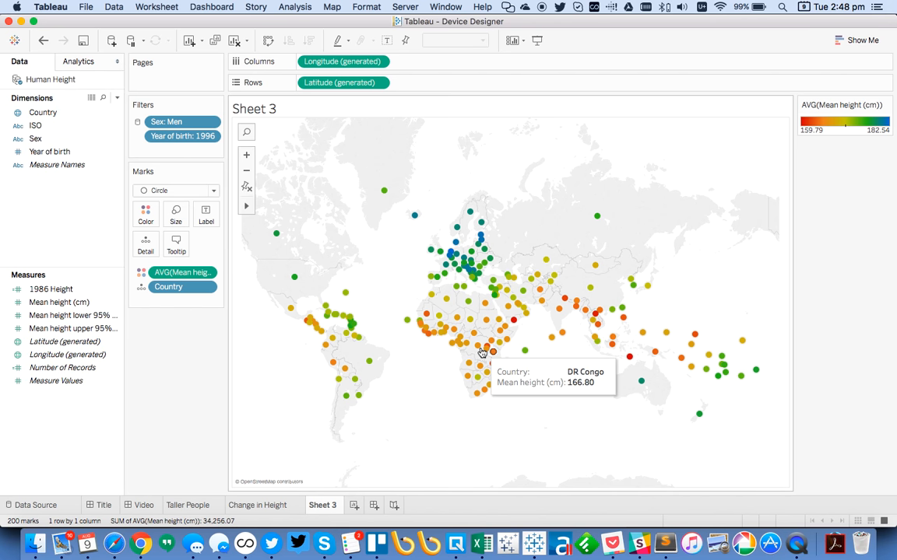
double_click(265, 114)
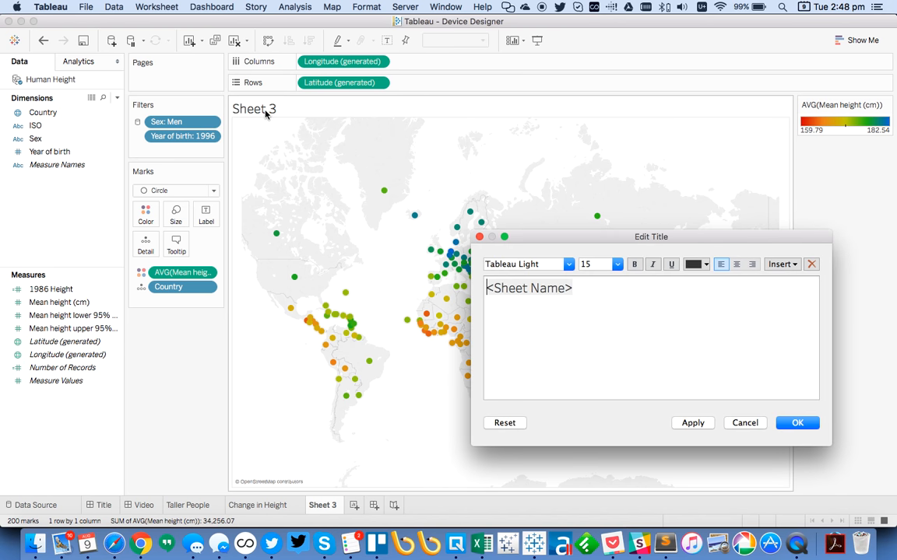
type("Where")
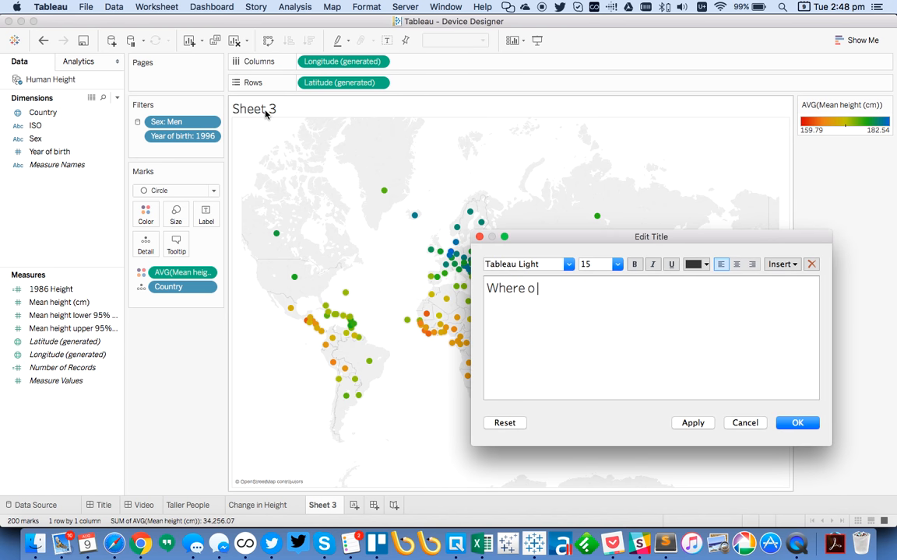
type(" do the tallest people live now?")
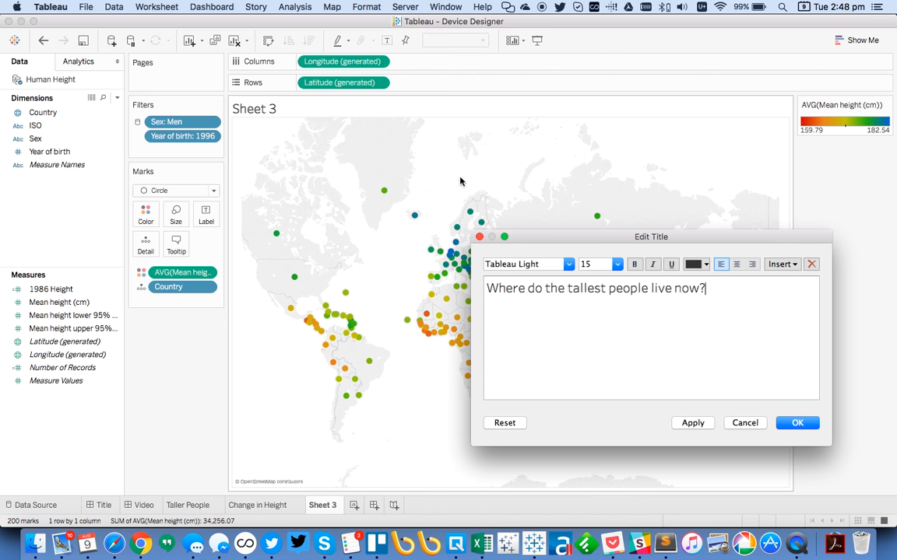
key("Return")
Rename the map worksheet as "Map" and add a new dashboard.
double_click(322, 504)
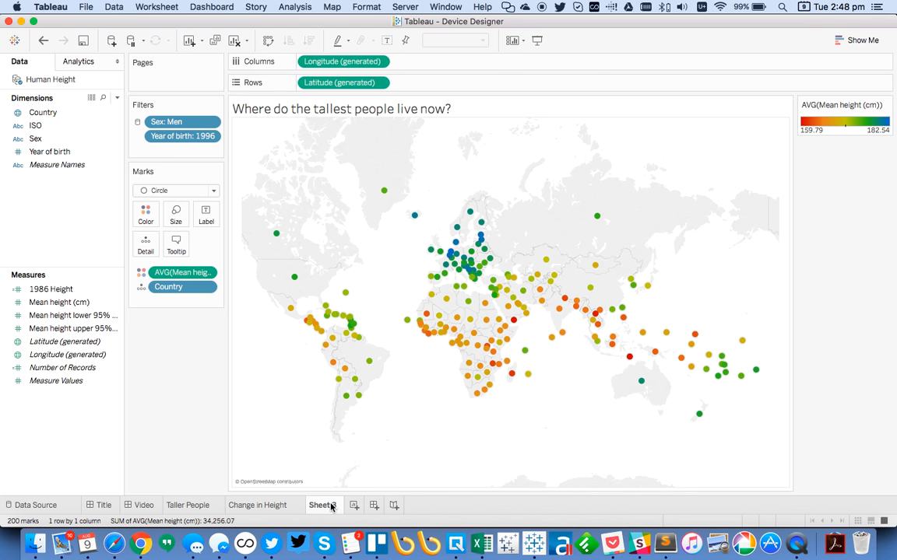
type("Map")
key("Return")
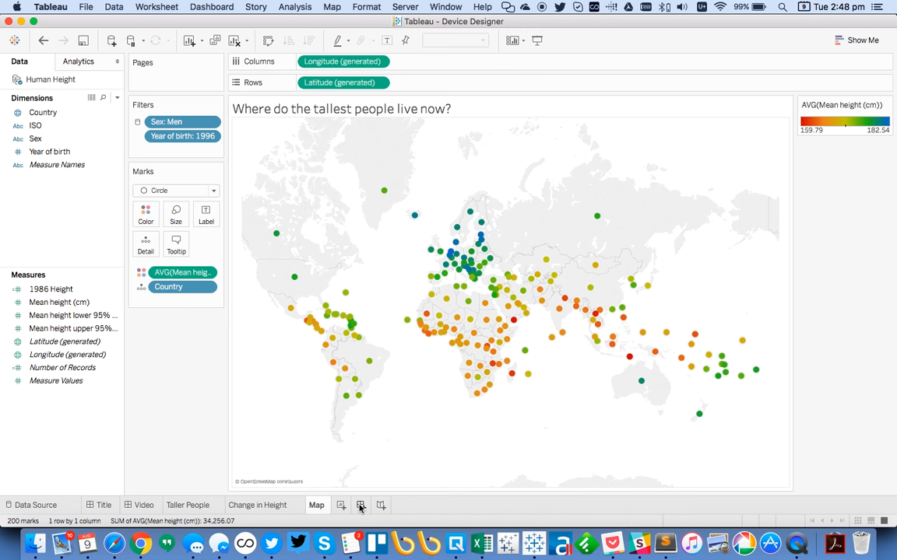
left_click(360, 506)
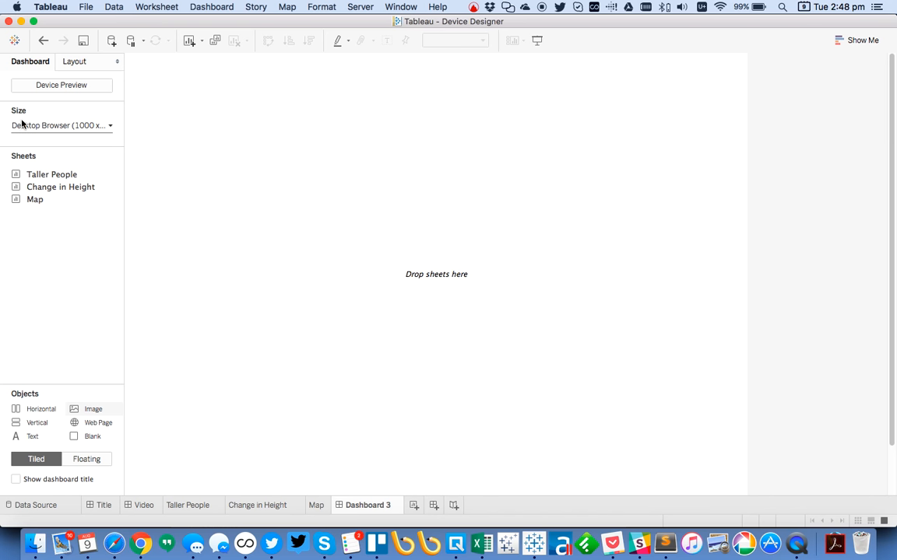
Place Taller People on the dashboard with Change in Height beside it and the Map sheet across the full width above both.
mouse_move(50, 181)
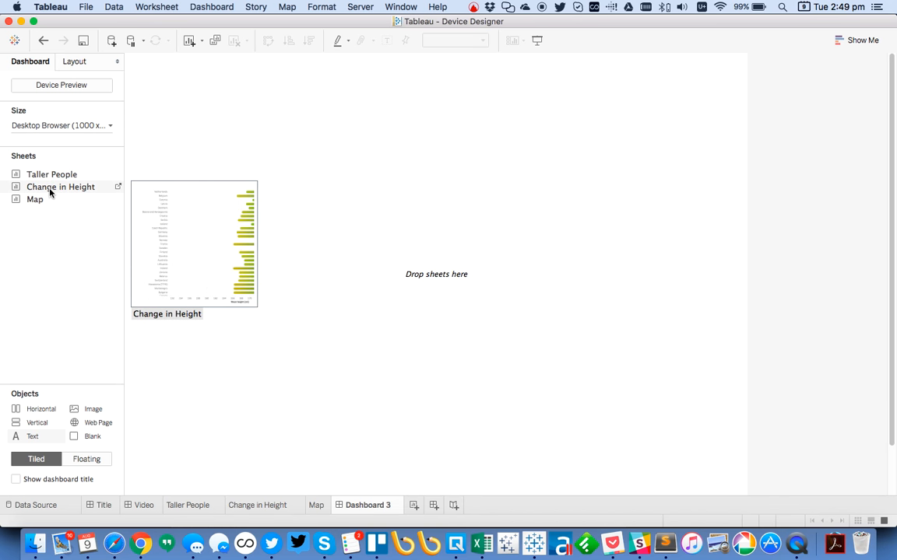
left_click_drag(52, 176, 434, 121)
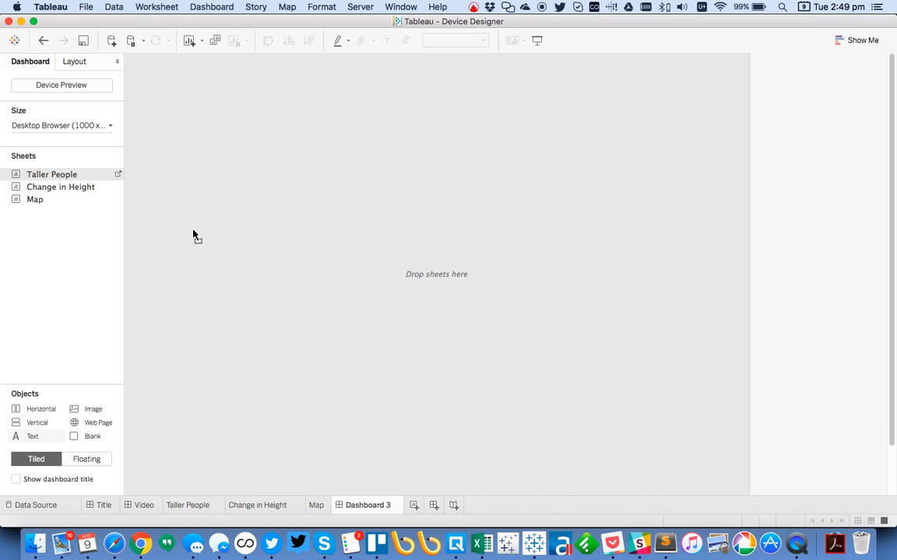
mouse_move(82, 188)
left_click_drag(81, 190, 491, 302)
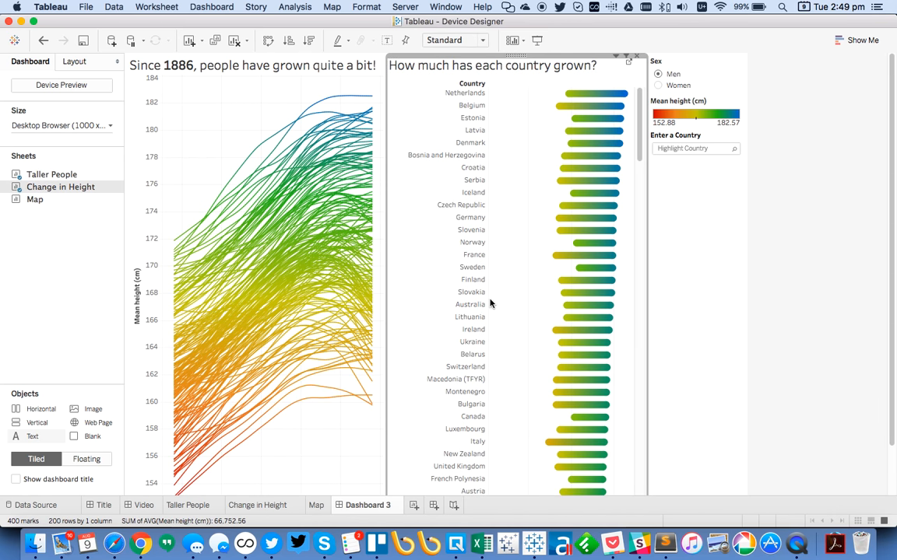
mouse_move(81, 198)
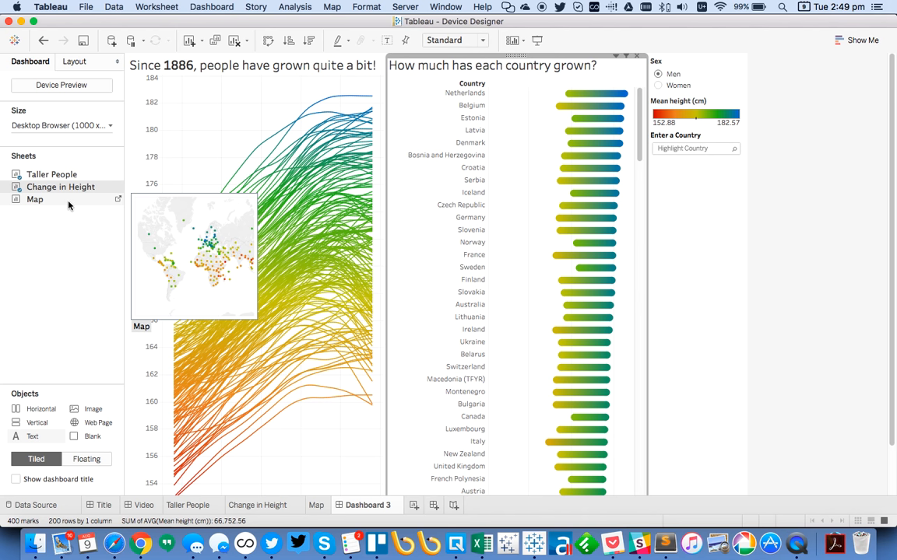
mouse_move(69, 205)
left_mouse_down()
mouse_move(460, 40)
mouse_move(368, 76)
mouse_move(372, 46)
mouse_move(383, 56)
left_mouse_up()
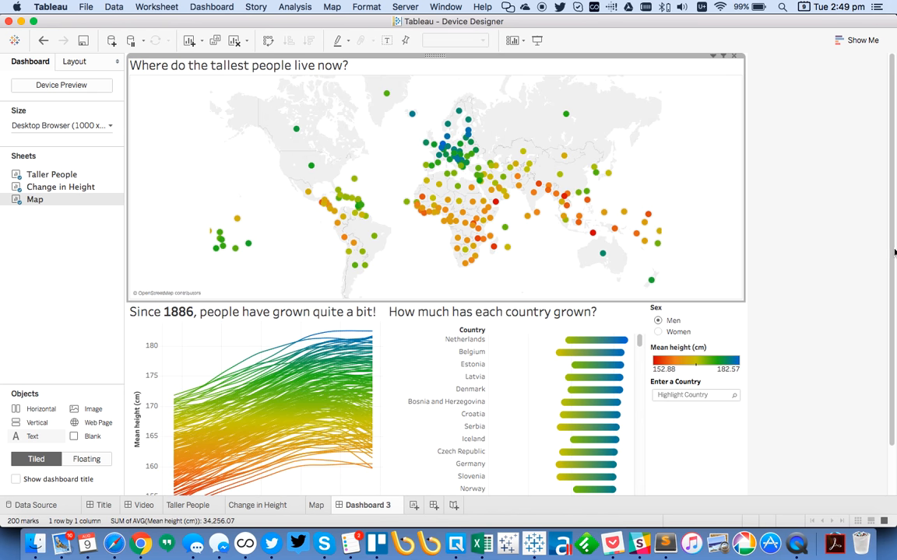
Change the Sex filter to a single-value dropdown and remove the Mean height (cm) color legend from the dashboard.
left_click(724, 306)
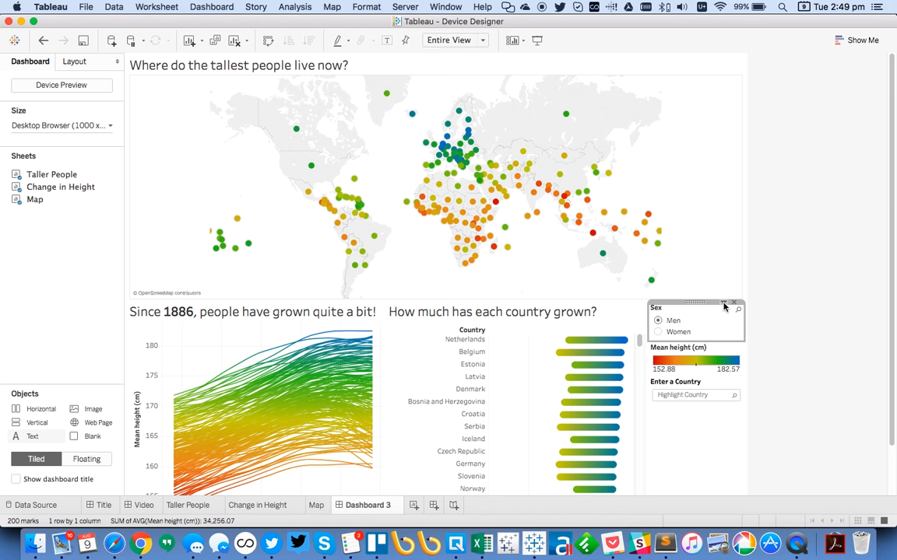
left_click(723, 304)
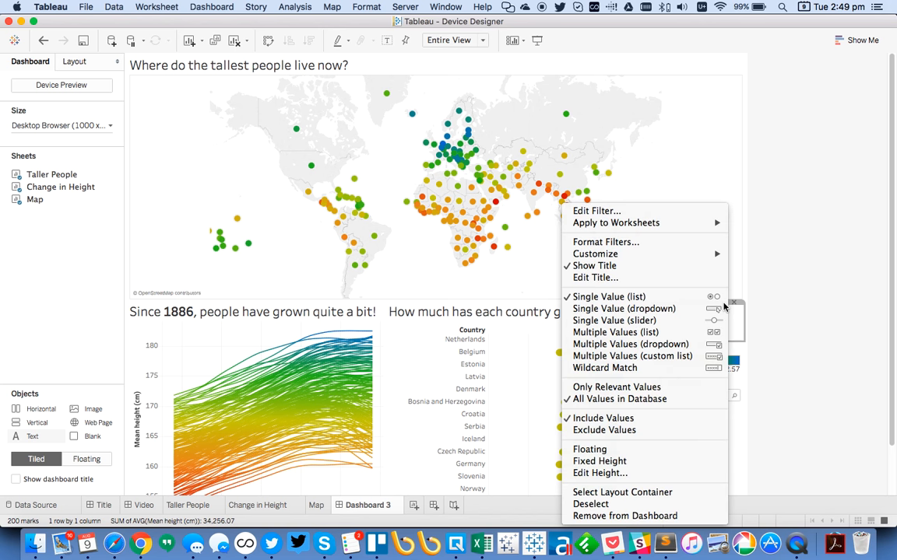
left_click(670, 309)
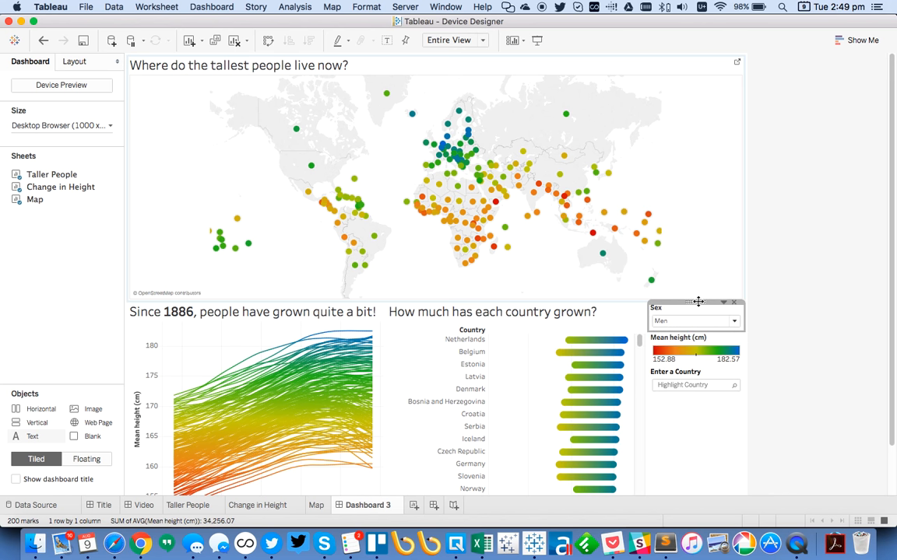
left_click(715, 336)
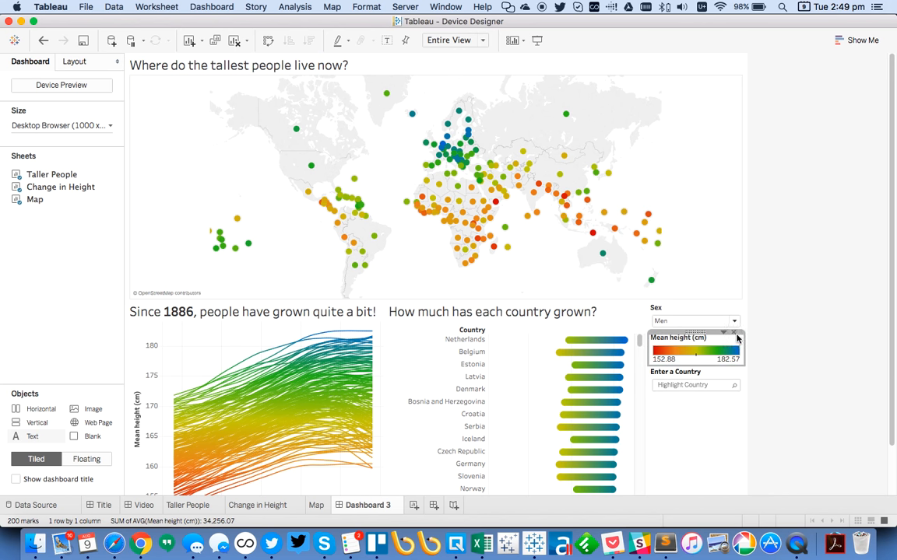
left_click(734, 334)
Make the Enter a Country highlighter and the Sex filter floating, stacked over the map's upper-right corner.
left_click(715, 343)
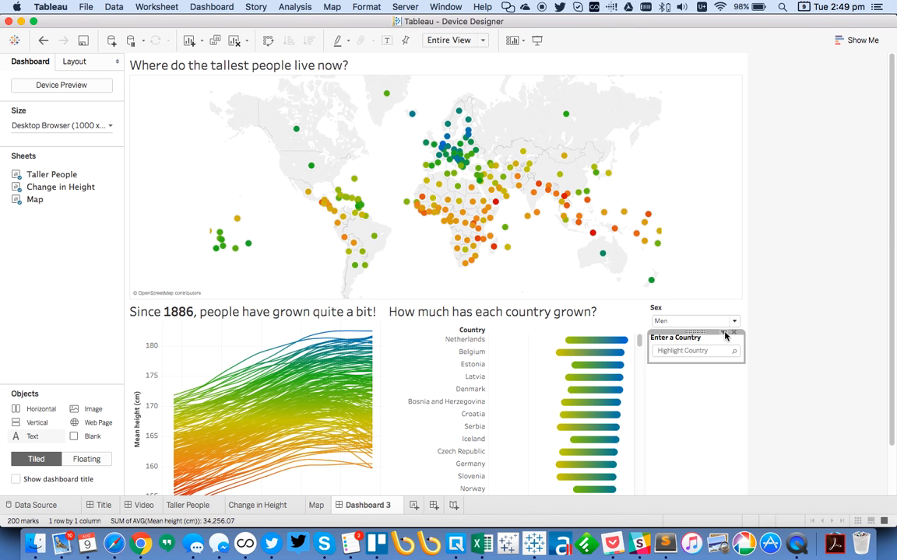
left_click(724, 334)
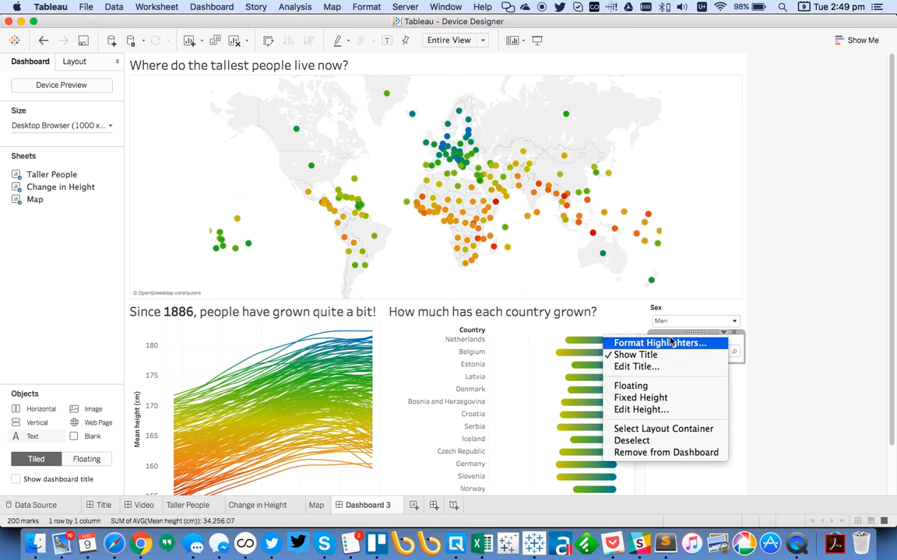
left_click(653, 388)
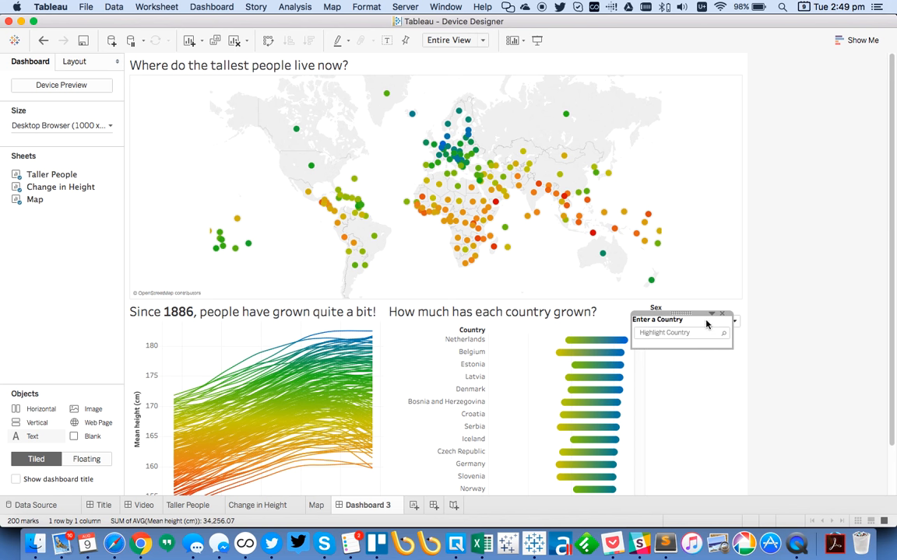
left_click_drag(681, 310, 692, 78)
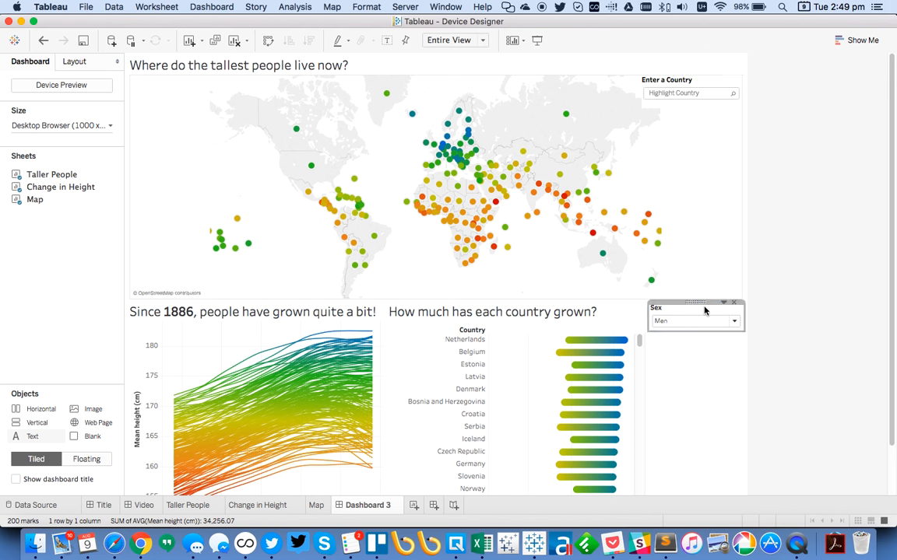
left_click(724, 303)
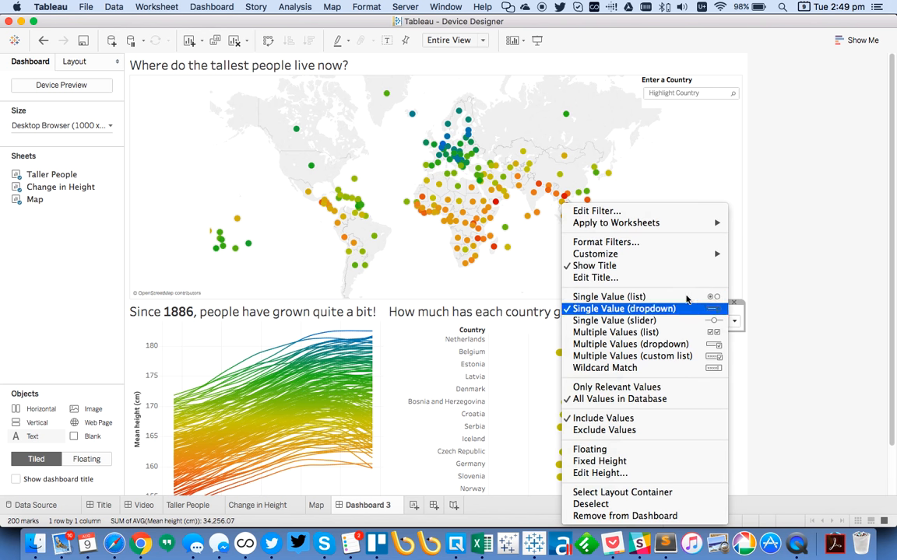
left_click(622, 450)
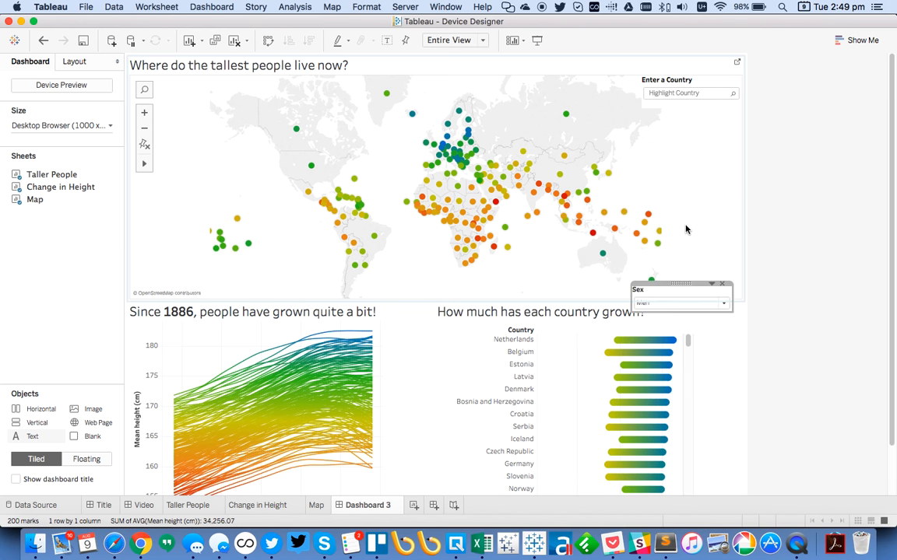
left_click_drag(679, 282, 688, 106)
Add a floating vertical container over the map and put the Enter a Country highlighter and the Sex filter in it.
left_click(67, 462)
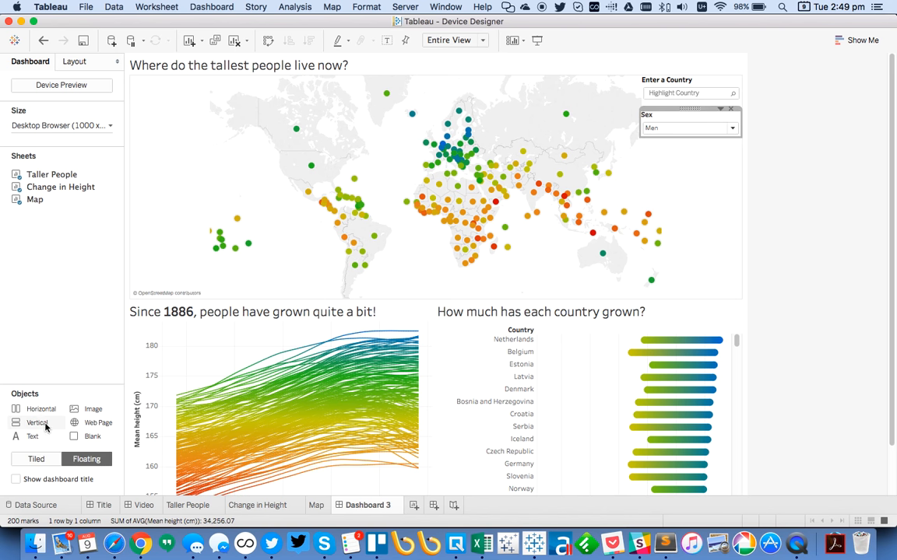
left_click_drag(41, 426, 591, 140)
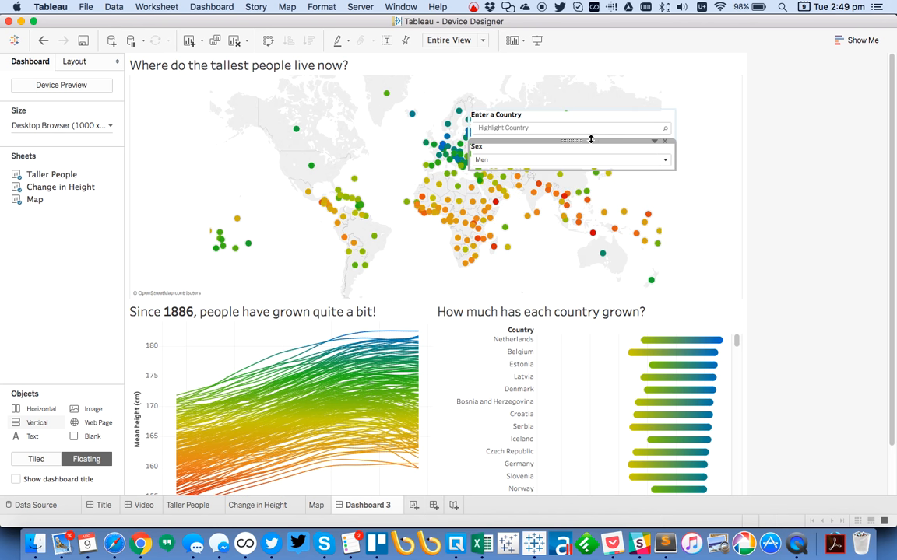
Give the vertical container that holds the country highlighter and Sex filter a thin solid light-gray border.
double_click(570, 140)
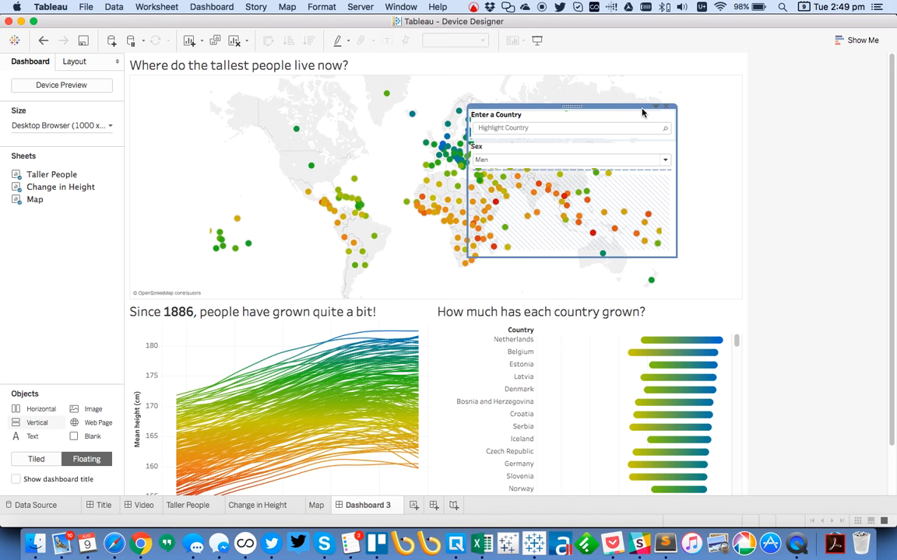
left_click(656, 108)
left_click(607, 120)
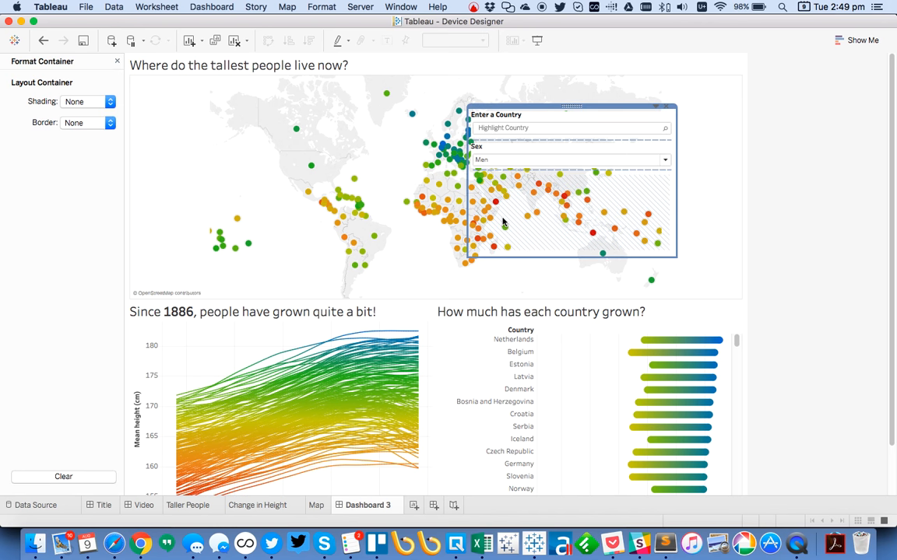
left_click(75, 102)
left_click(37, 113)
left_click(88, 122)
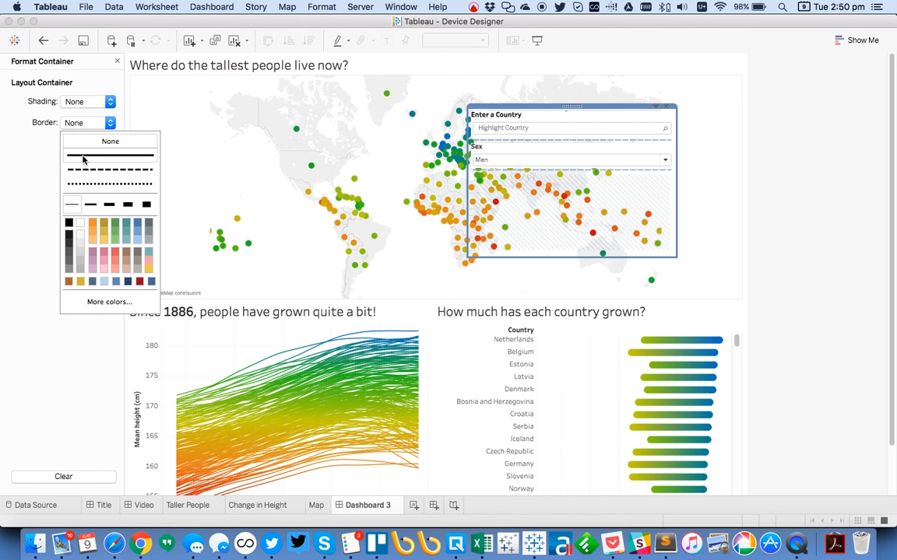
left_click(83, 156)
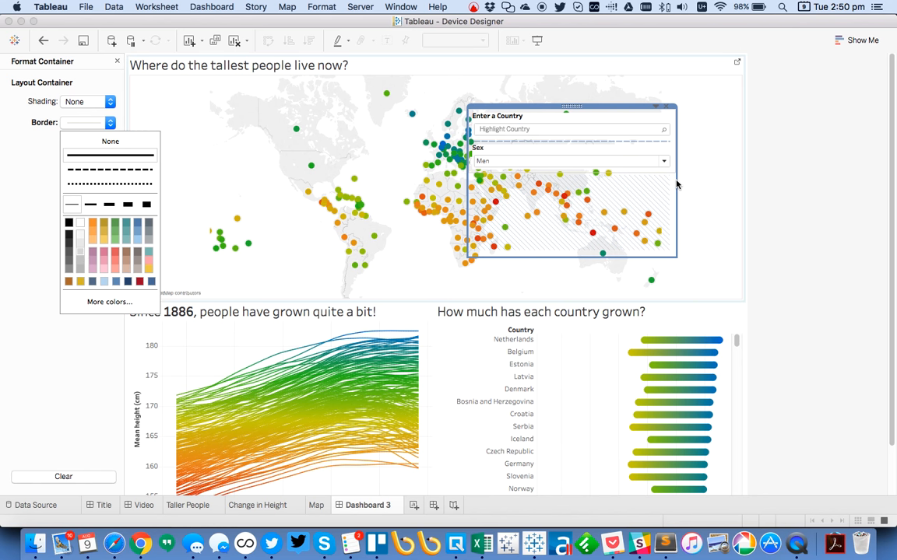
left_click(578, 108)
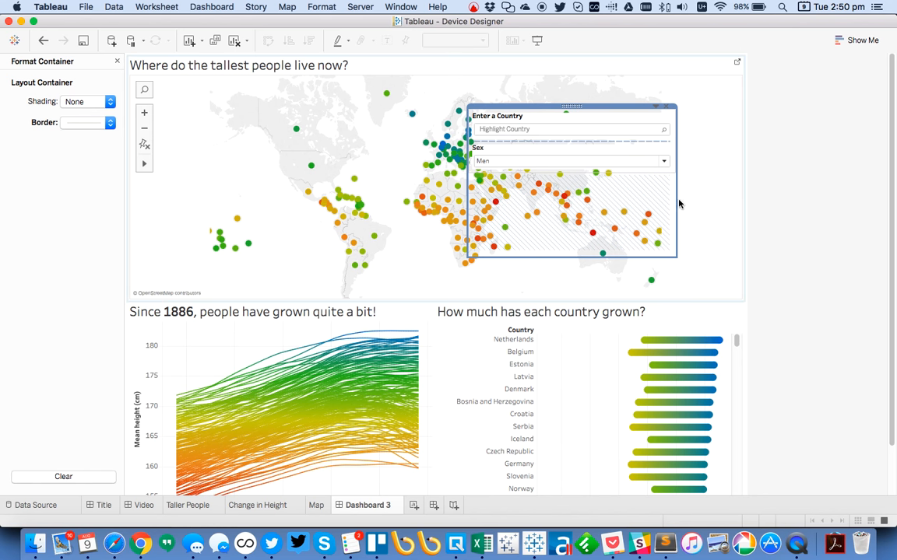
Shrink the container's width and height to suit its two controls and move it to the map's upper-right corner.
left_click_drag(676, 198, 603, 204)
left_click_drag(539, 255, 543, 209)
left_click_drag(535, 110, 684, 87)
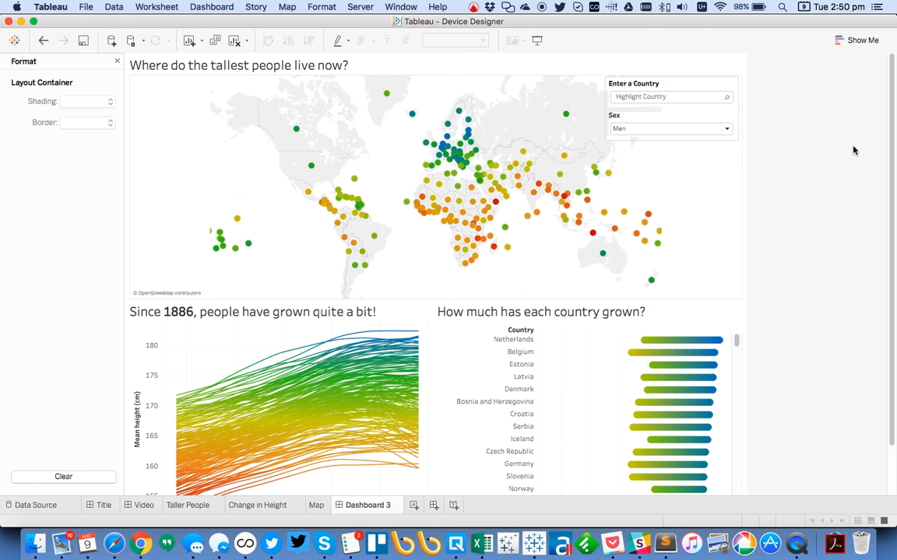
Set the container's shading to white and close the formatting options.
left_click(609, 106)
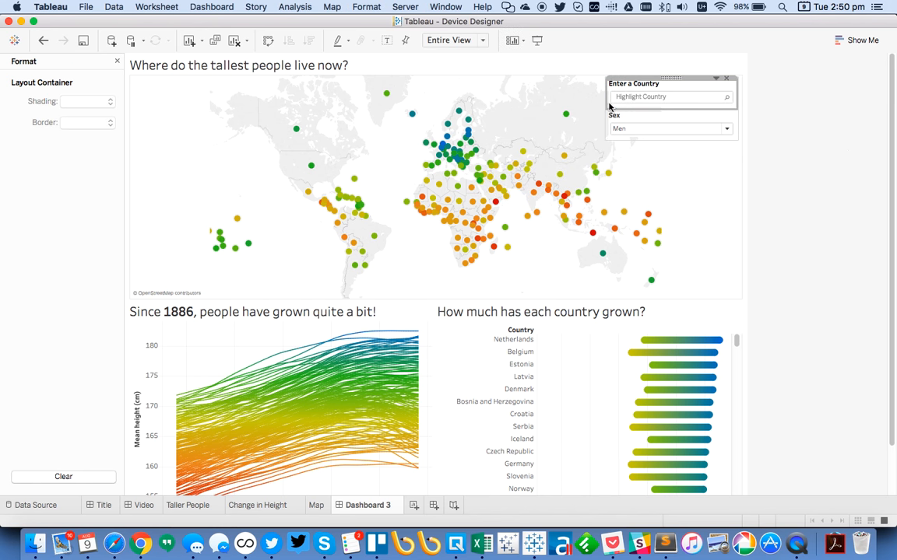
left_click(680, 78)
left_click(81, 101)
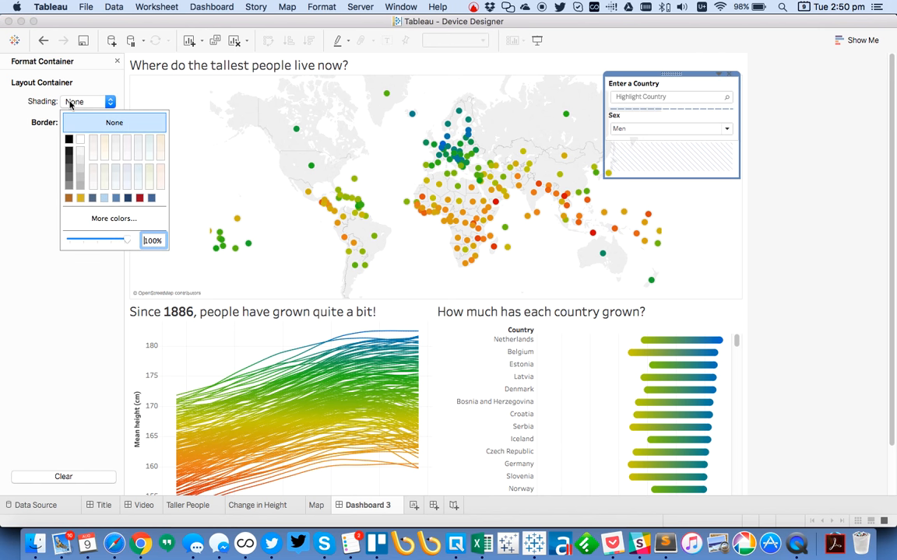
left_click(78, 139)
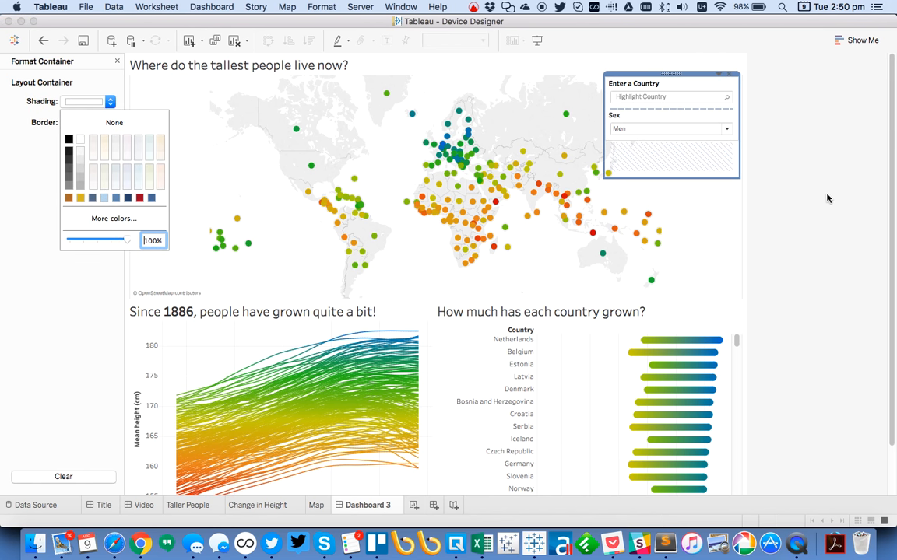
left_click(853, 182)
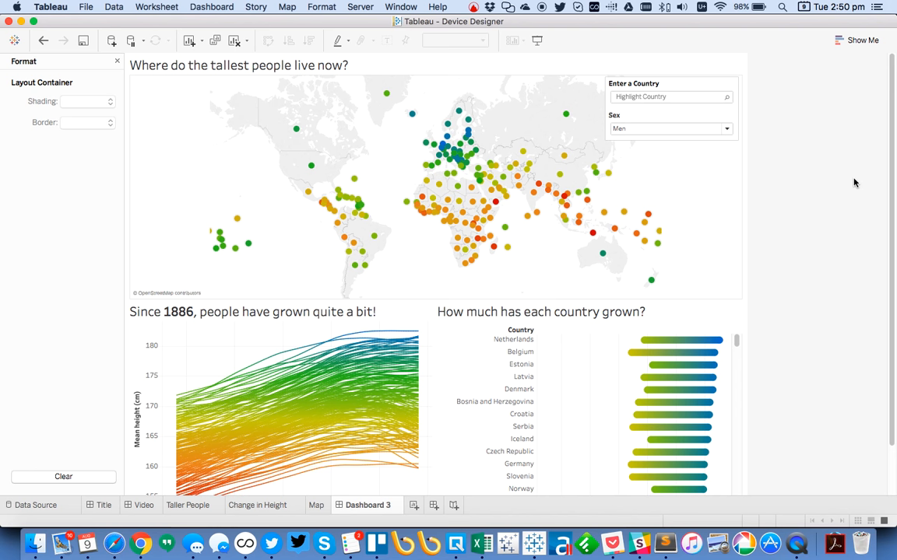
left_click(117, 62)
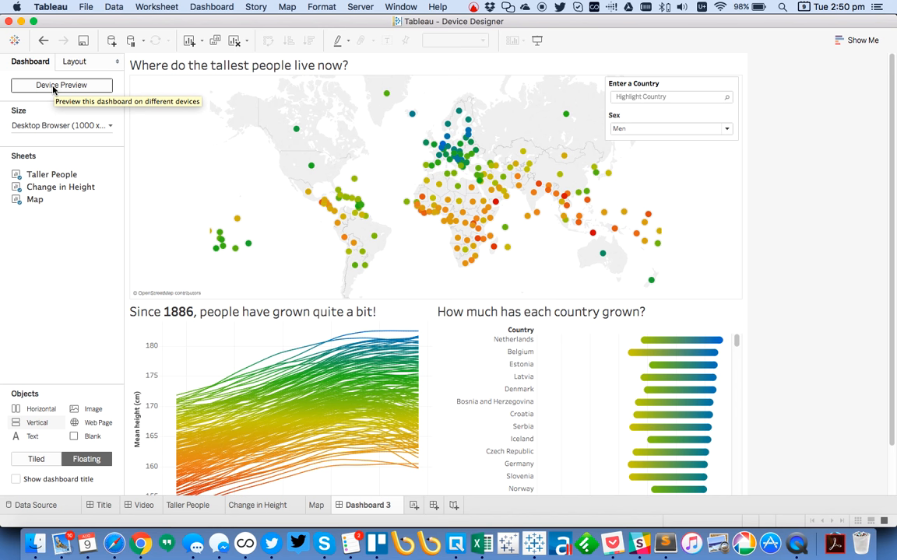
Preview the dashboard on the Generic Tablet (1024 x 768) and check its size settings and how the layout fits.
left_click(53, 87)
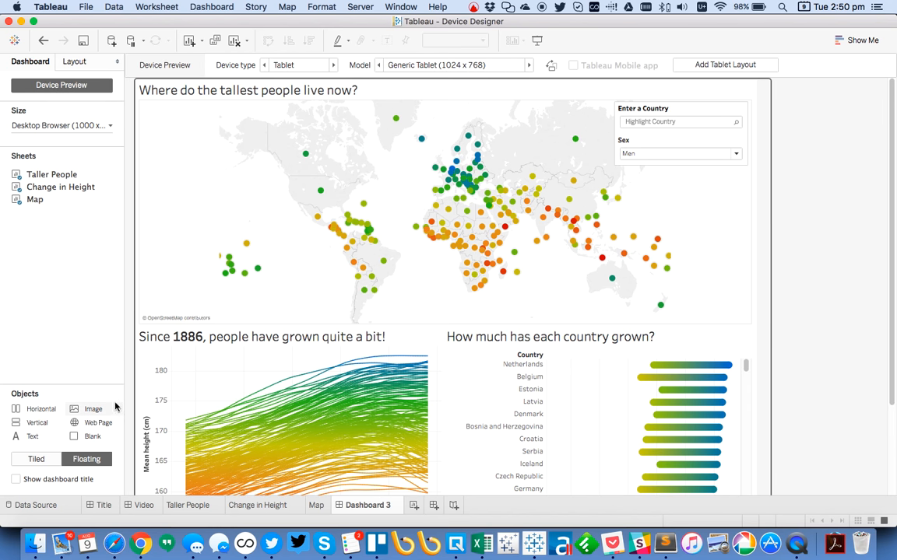
left_click(67, 129)
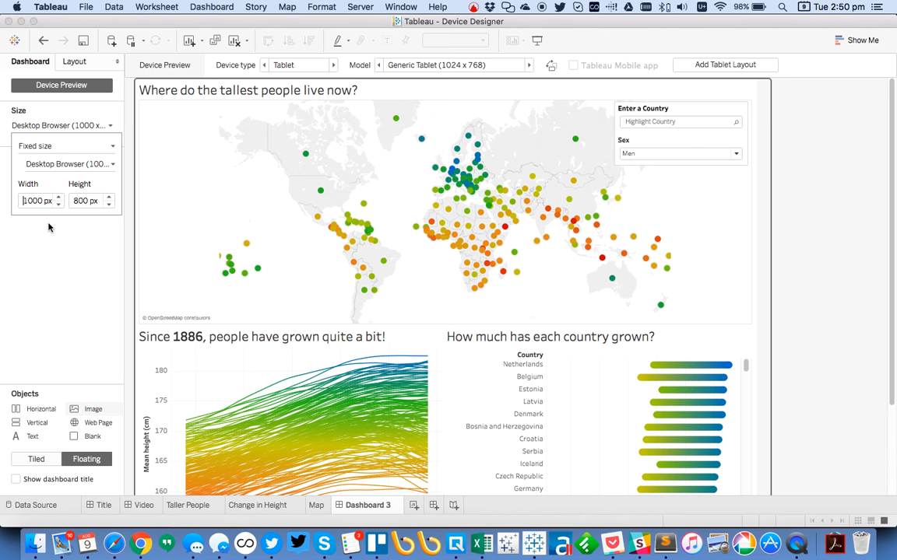
left_click(56, 87)
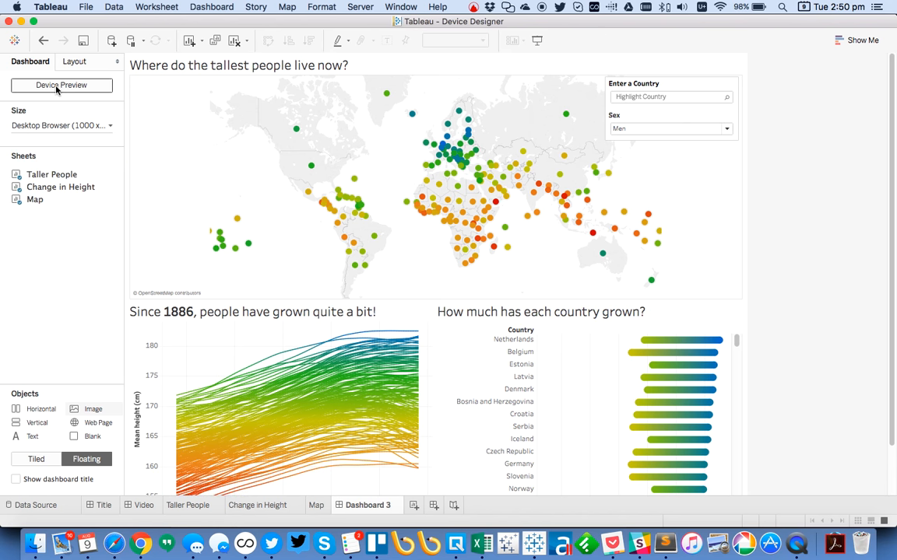
left_click(56, 86)
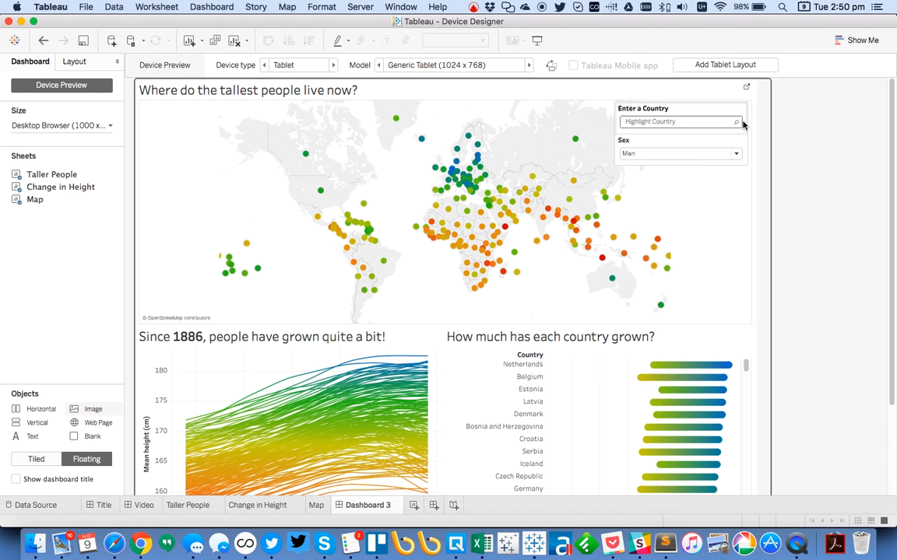
left_click_drag(892, 399, 892, 132)
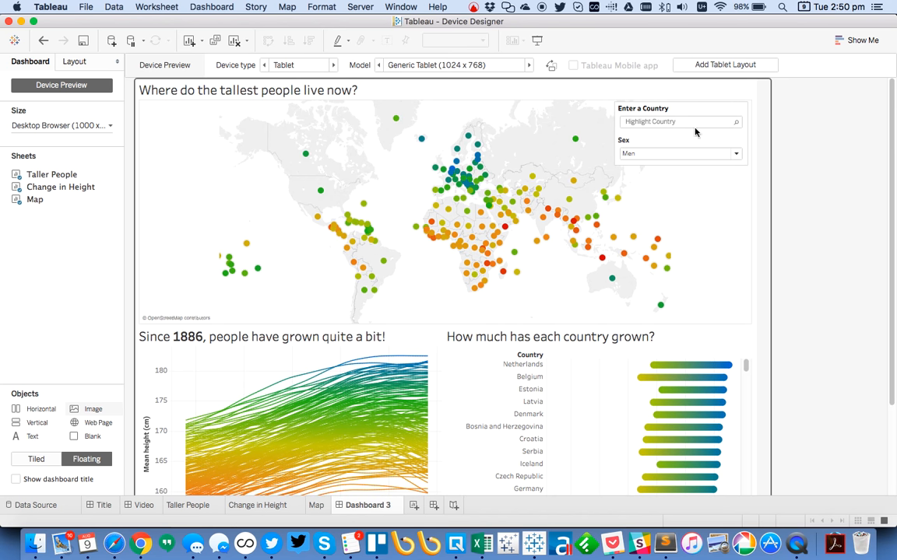
Turn off the device preview and set the dashboard to a fixed custom size of 900 x 700 px.
left_click(46, 86)
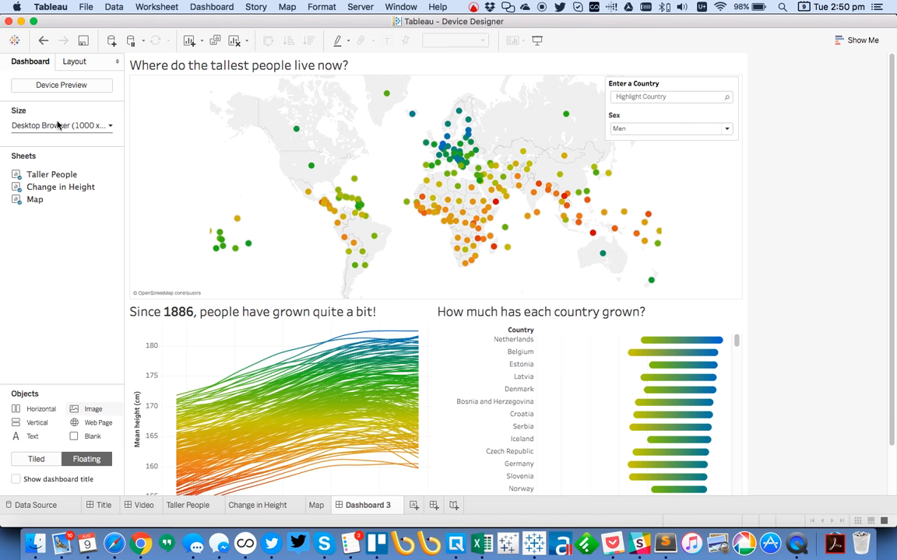
left_click(54, 124)
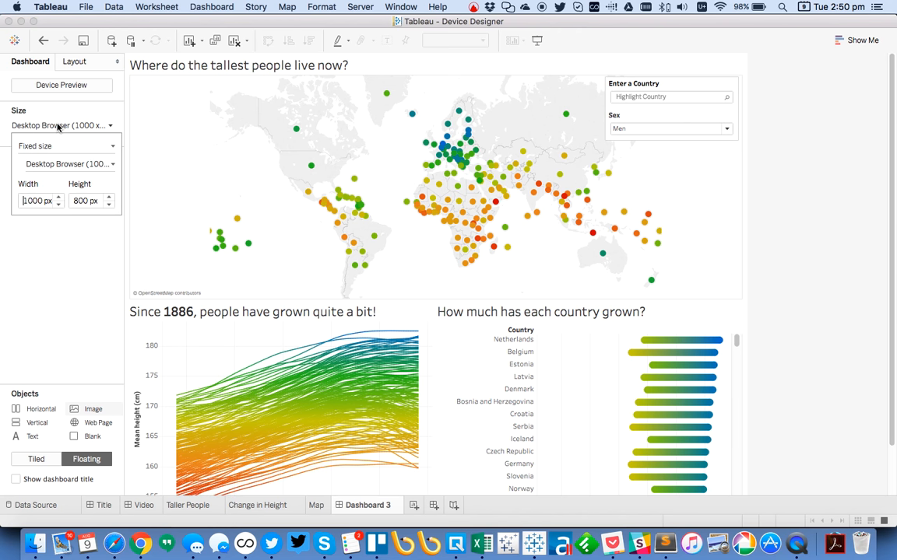
left_click(58, 203)
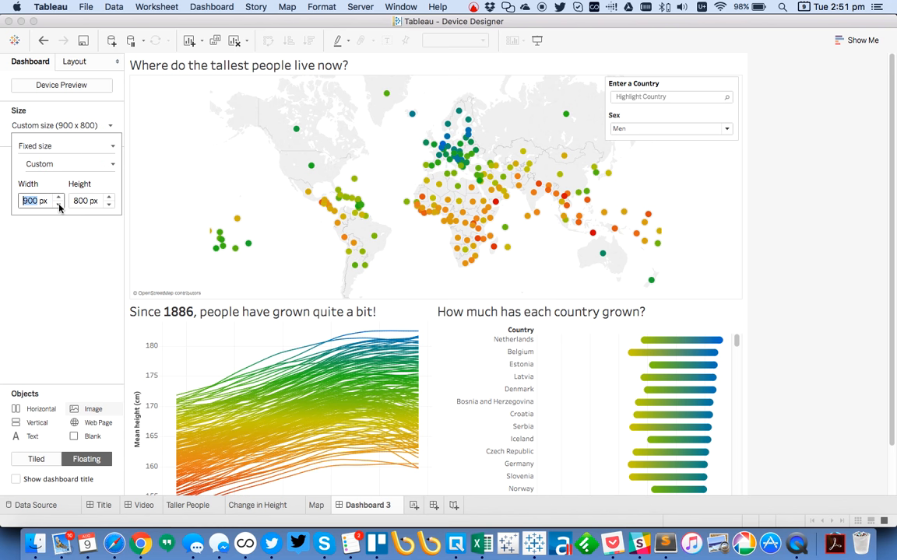
left_click(109, 204)
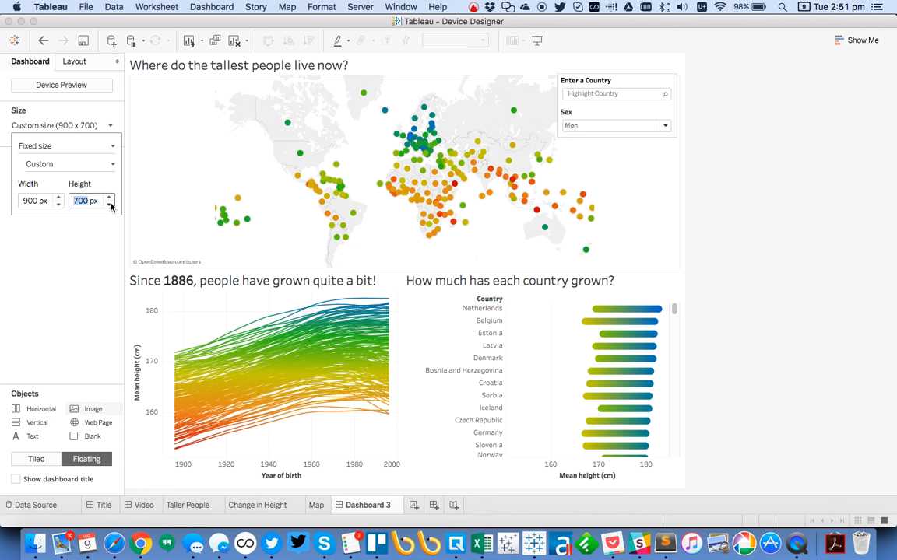
left_click(76, 277)
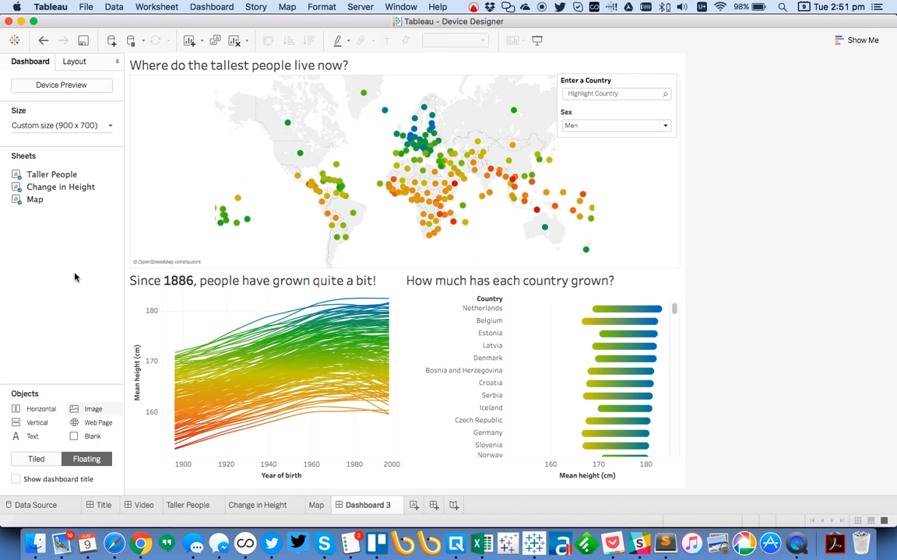
Hide the row field label "Country" in the country height-change chart.
left_click(480, 302)
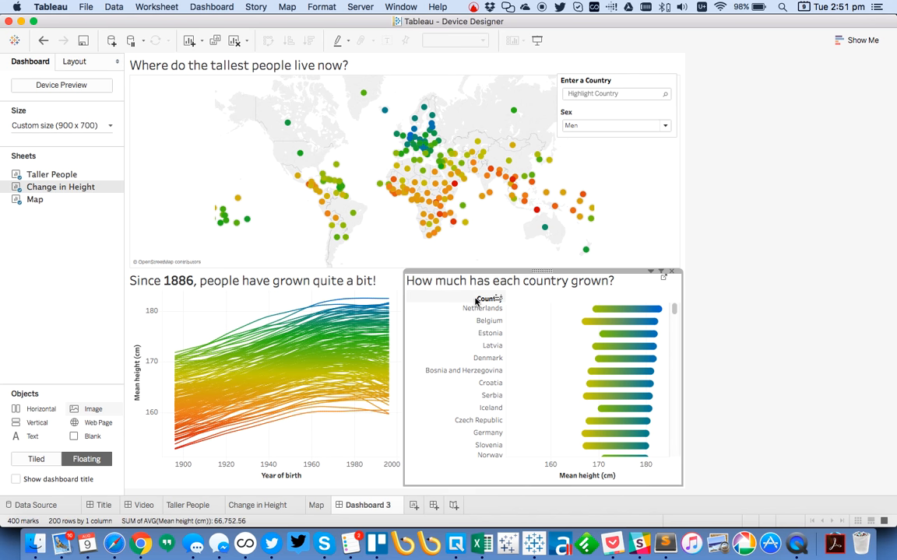
right_click(480, 302)
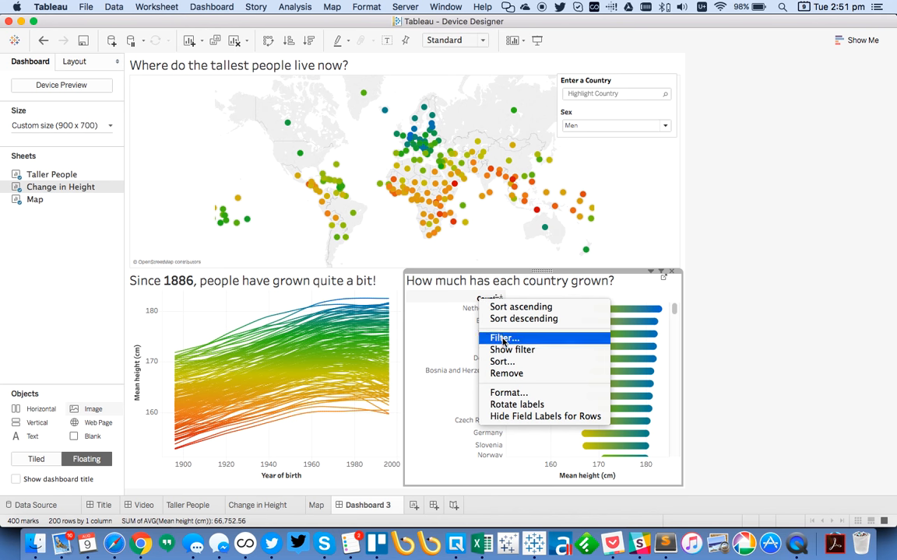
left_click(515, 418)
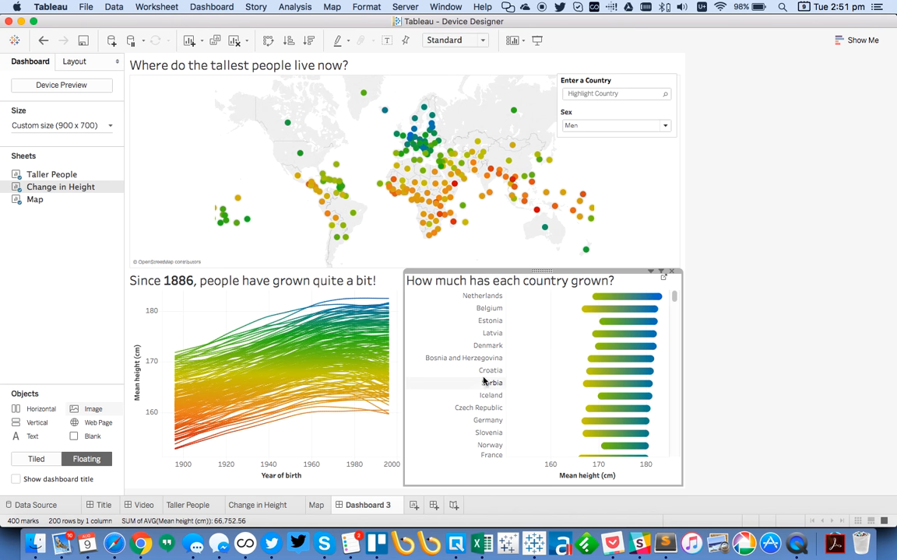
left_click(804, 312)
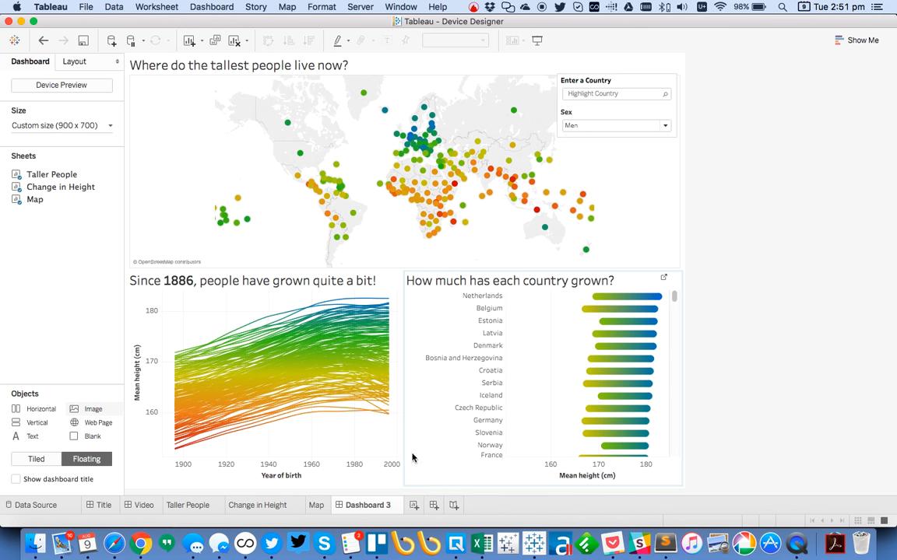
Remove the "Year of birth" axis title from the line chart.
double_click(281, 466)
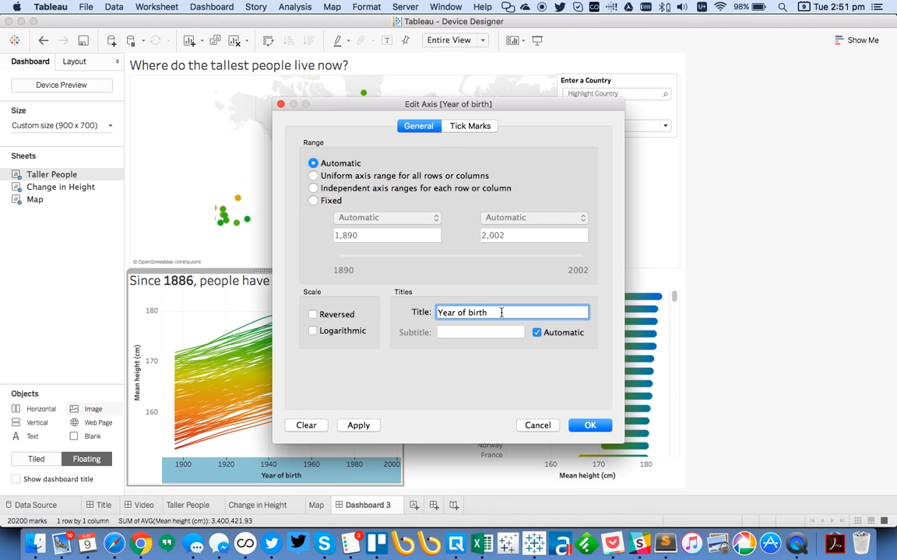
left_click_drag(501, 312, 347, 313)
key("BackSpace")
left_click(590, 425)
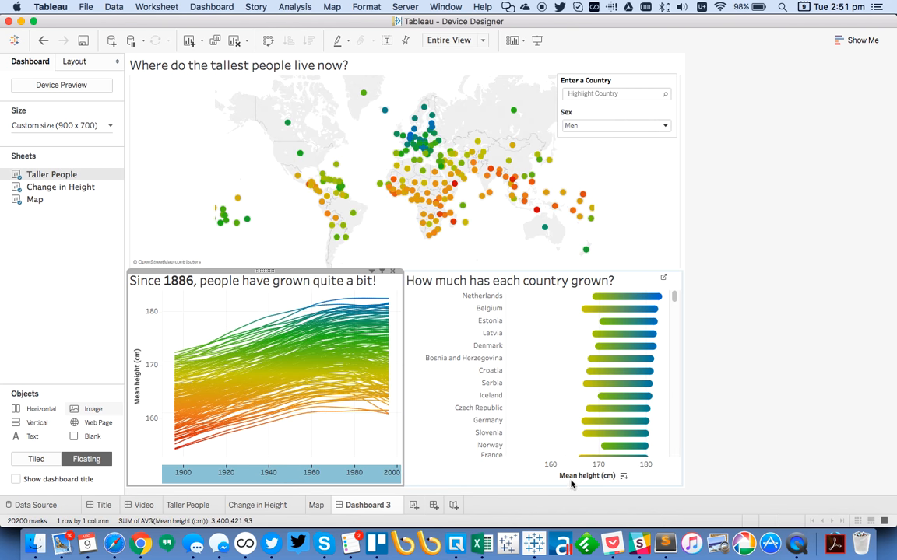
Remove the "Mean height (cm)" axis title from the country height-change chart's horizontal axis.
double_click(576, 471)
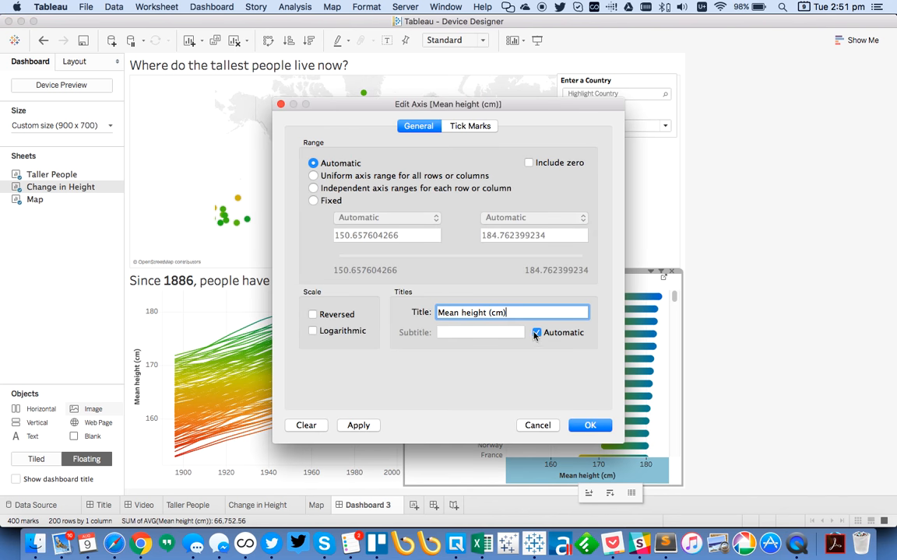
left_click_drag(509, 312, 355, 323)
left_click(580, 425)
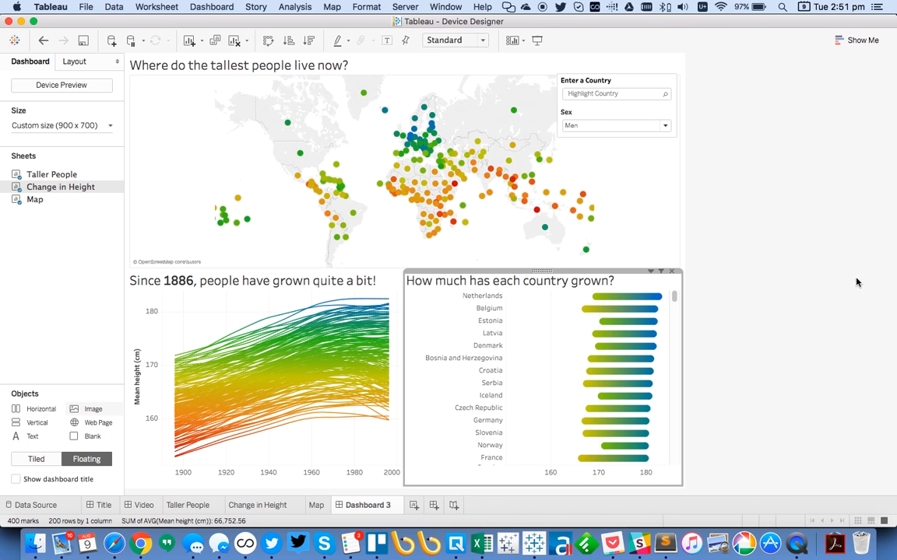
left_click(814, 274)
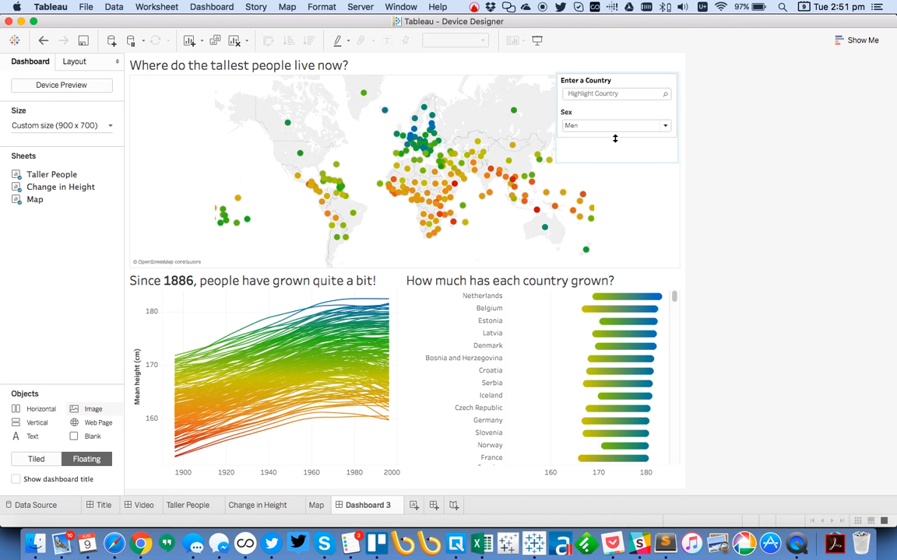
Nudge the floating container with the country highlighter and Sex filter slightly down inside the map's upper-right corner.
left_click(618, 154)
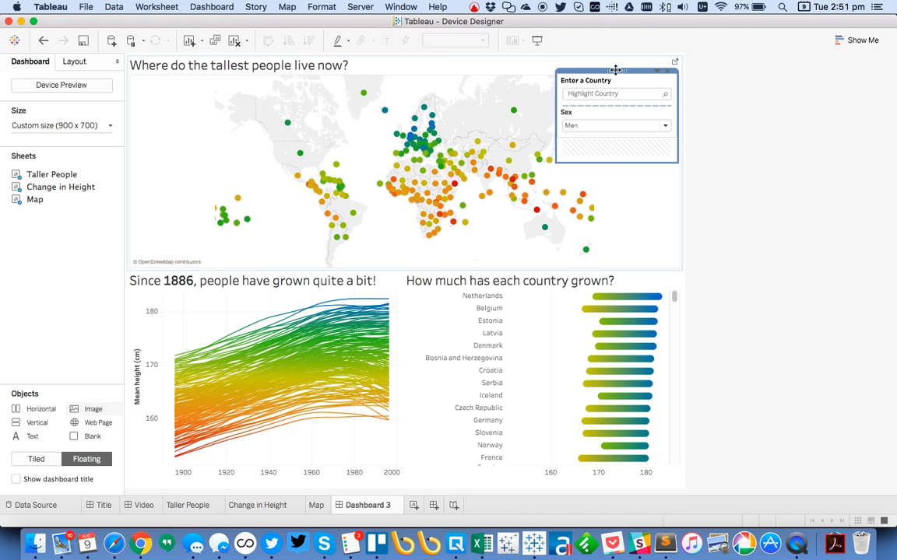
left_click_drag(616, 72, 614, 74)
left_click(759, 109)
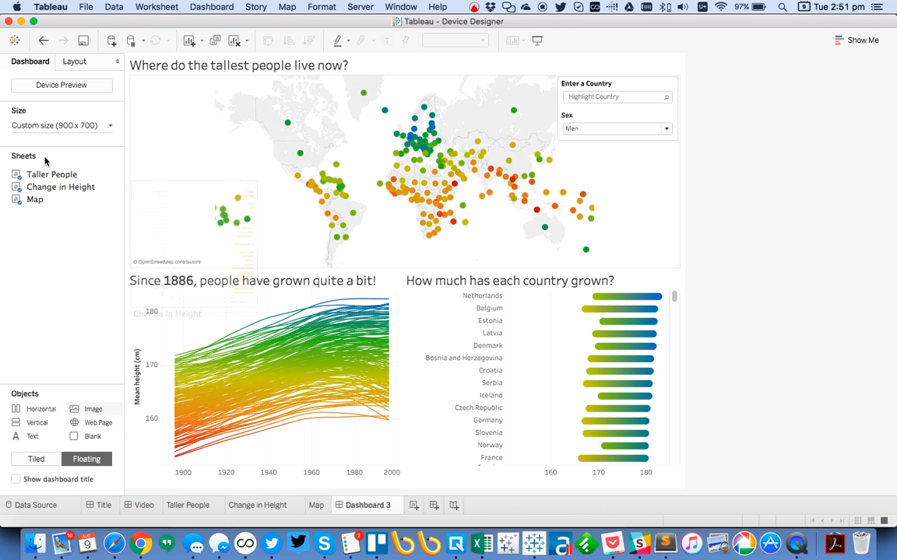
Preview the dashboard on the iPad (1024 x 768), add a tablet layout and size it to fit width with a 600 px height.
left_click(62, 85)
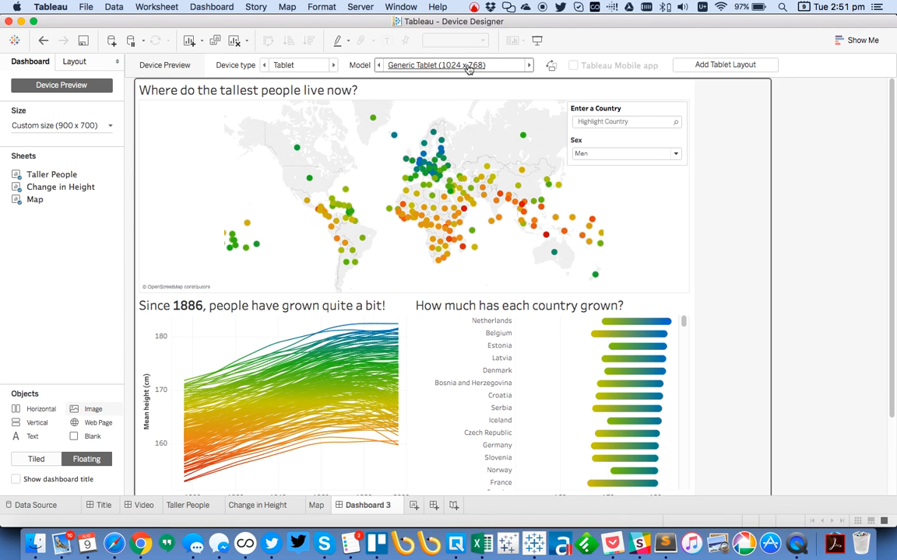
left_click(529, 66)
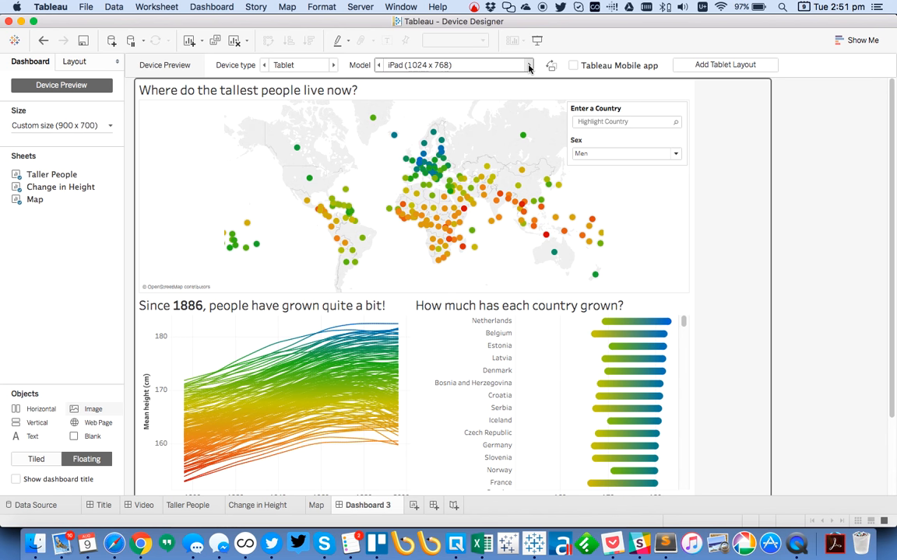
left_click(716, 67)
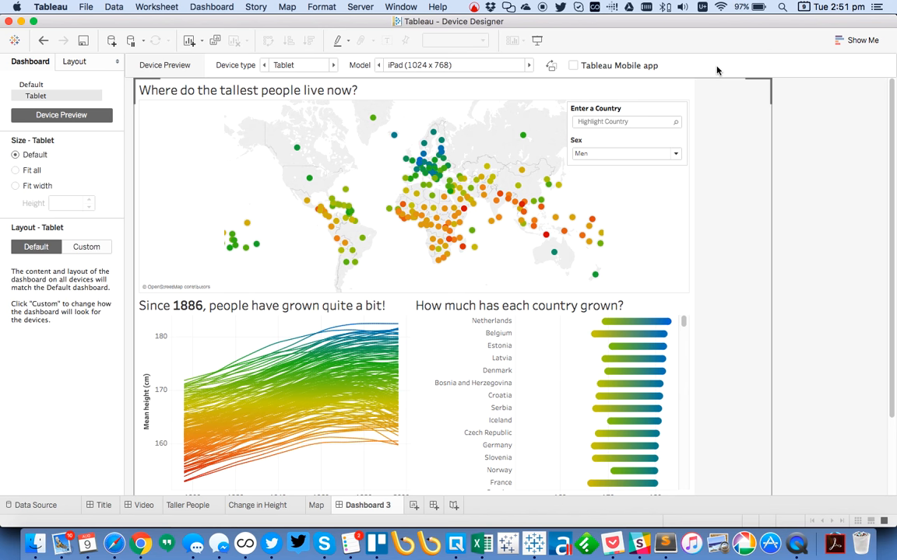
left_click(33, 188)
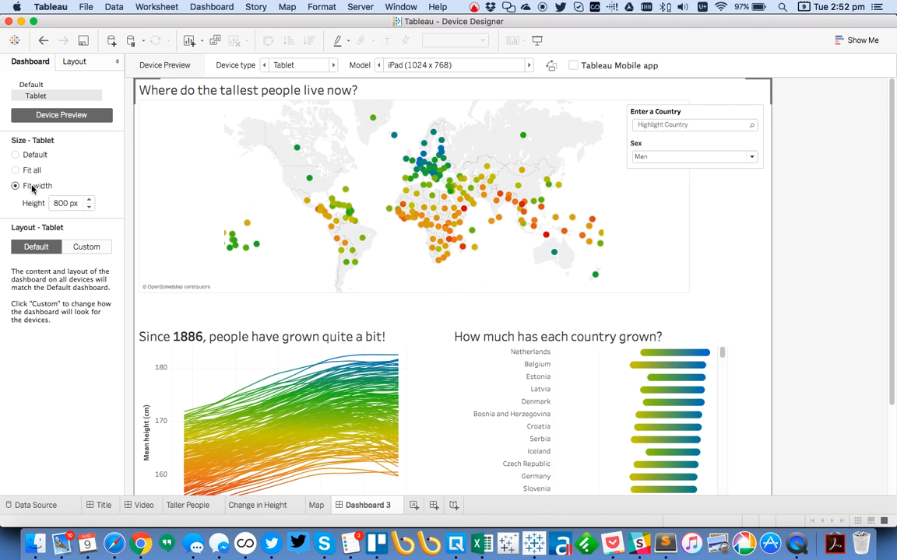
left_click(89, 207)
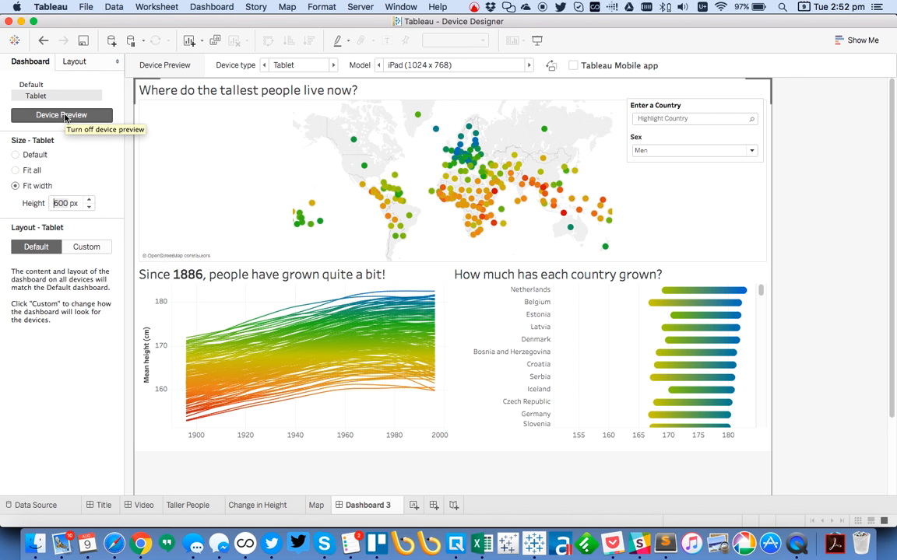
Preview the tablet layout on the iPad Mini, Amazon Kindle Fire HD and Google Nexus 7, comparing the Default size with Fit width.
left_click(529, 65)
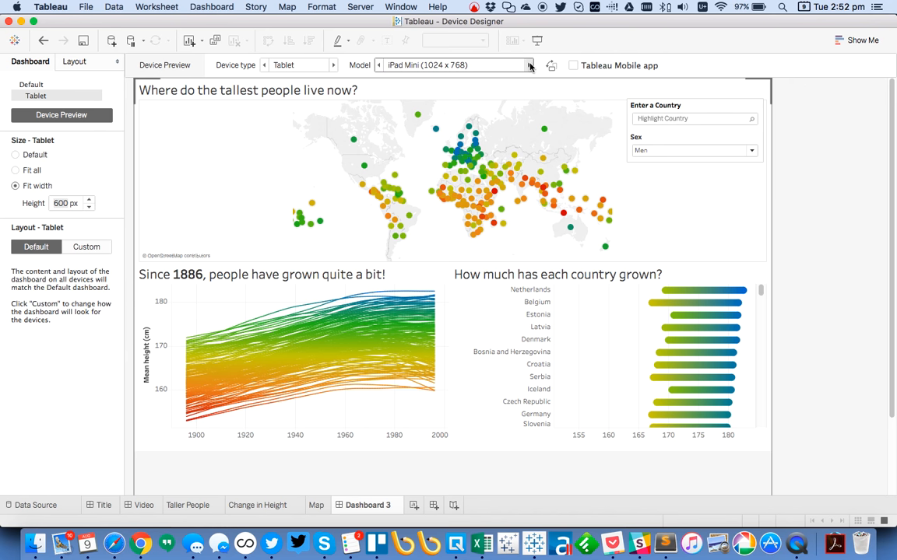
left_click(528, 65)
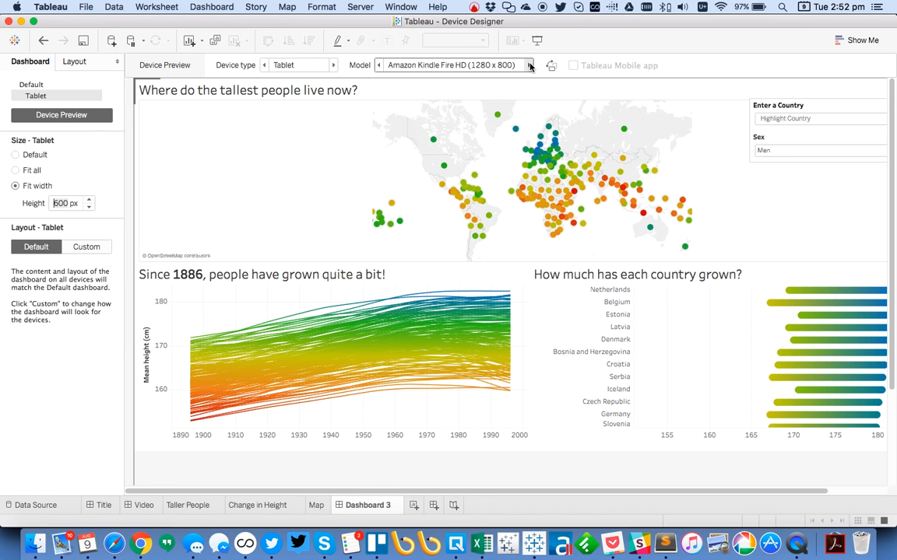
left_click(529, 65)
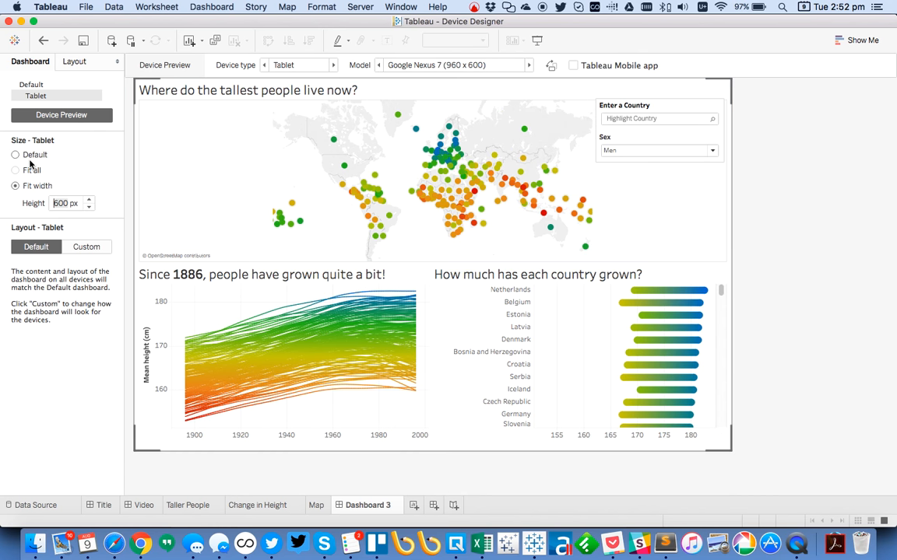
left_click(35, 155)
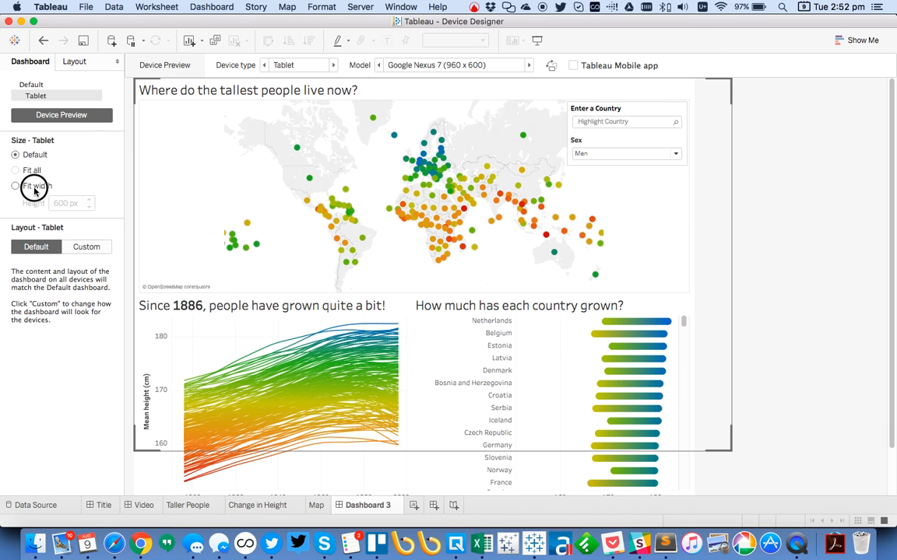
left_click(31, 184)
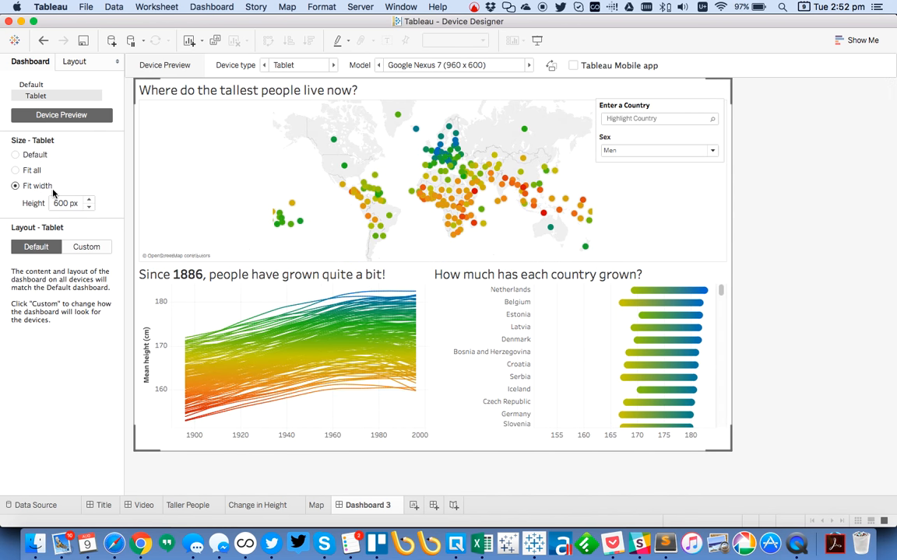
Make the tablet layout Custom and move the floating controls container slightly down within the map.
left_click(86, 246)
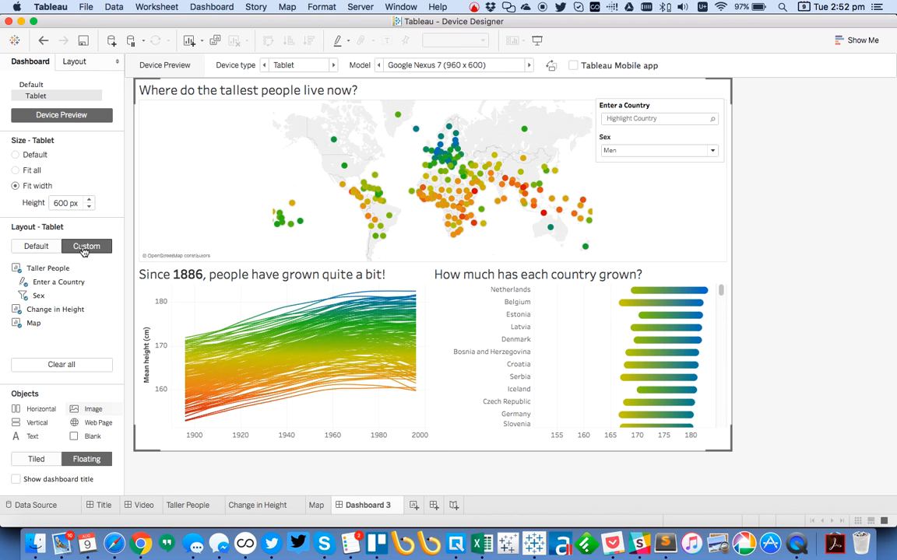
left_click(25, 248)
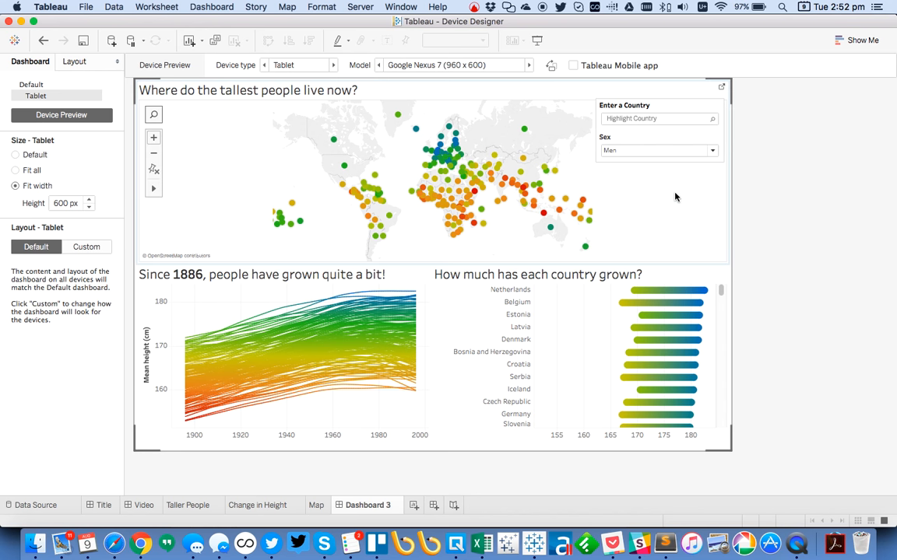
left_click_drag(661, 105, 663, 101)
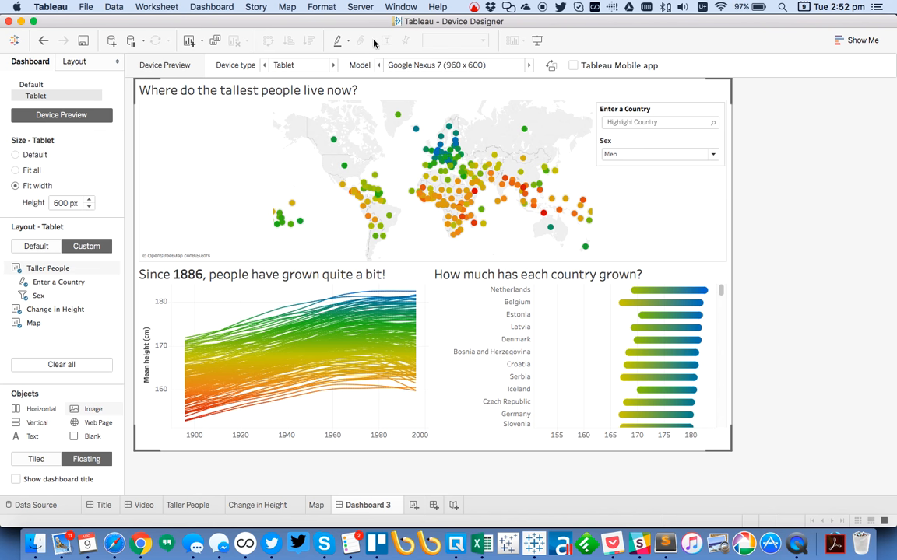
Check the custom tablet layout on the Samsung Galaxy Tab 10, then back through the other models to the iPad (1024 x 768).
left_click(527, 65)
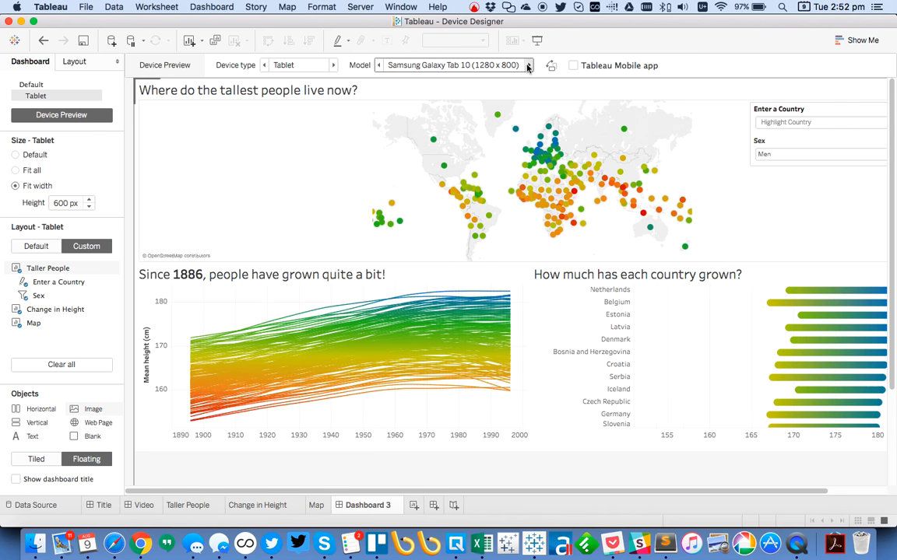
left_click(378, 65)
left_click(377, 66)
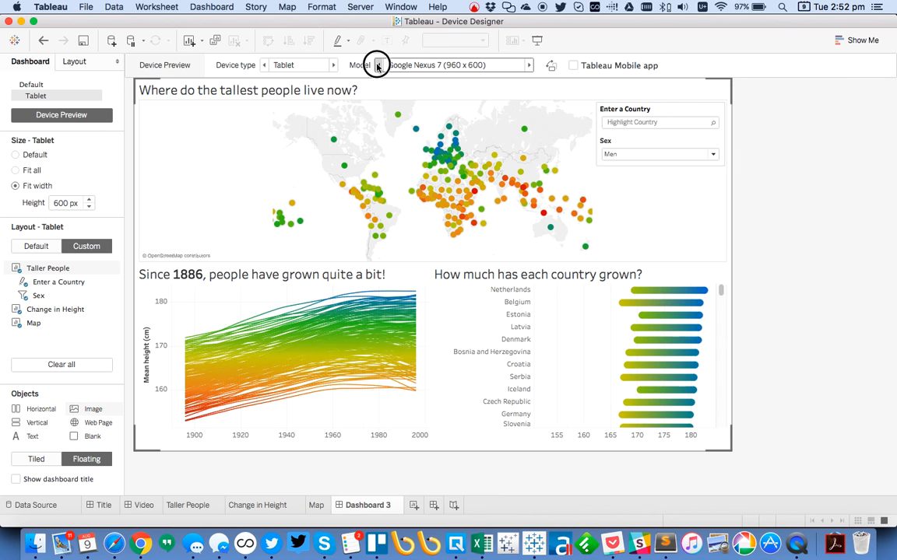
left_click(377, 66)
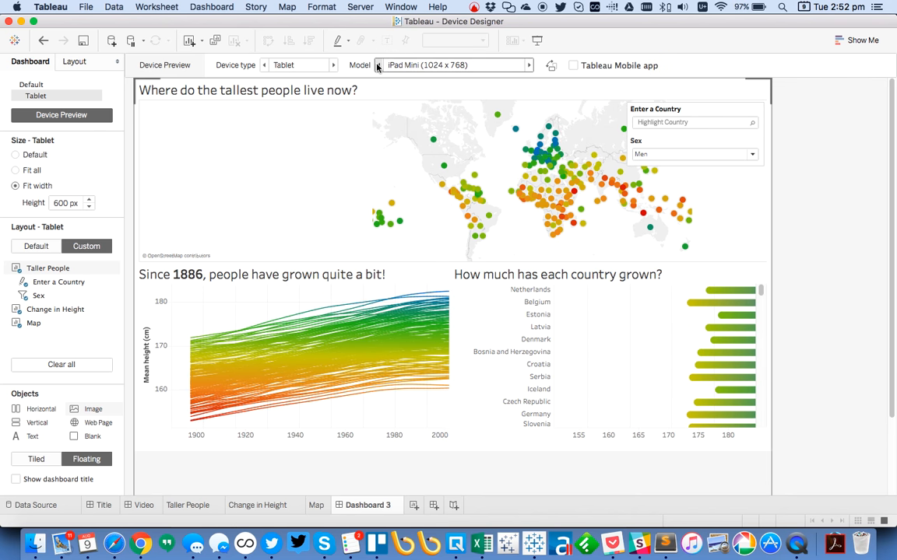
left_click(377, 65)
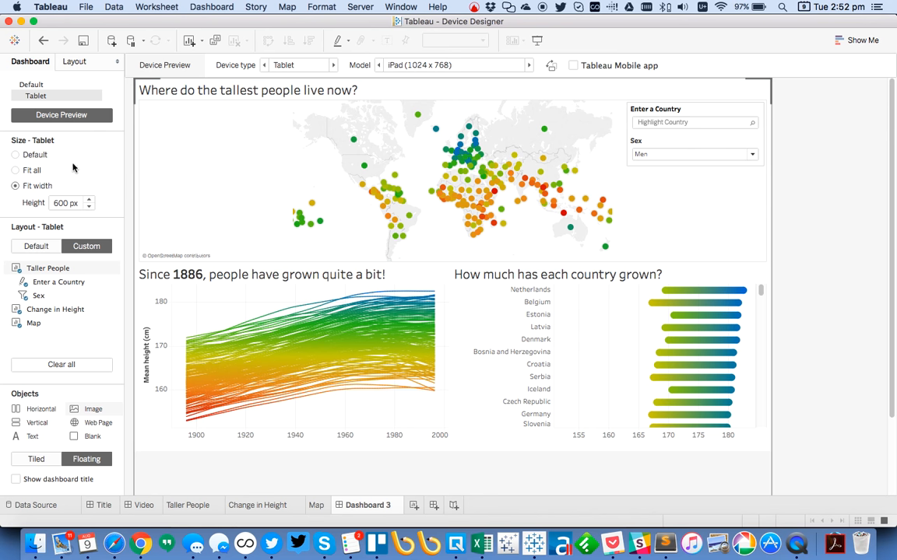
Turn off the device preview and compare the Default layout with the Tablet layout.
left_click(55, 116)
left_click(35, 85)
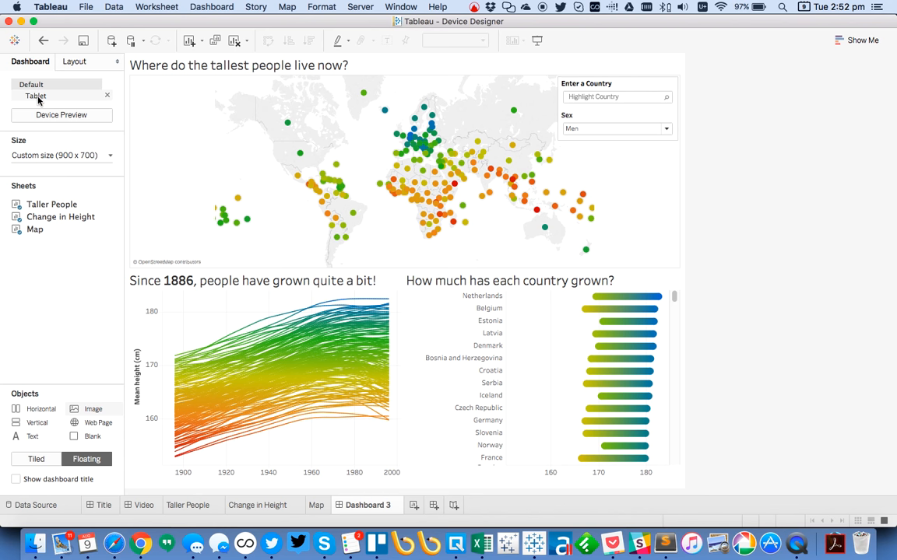
left_click(36, 95)
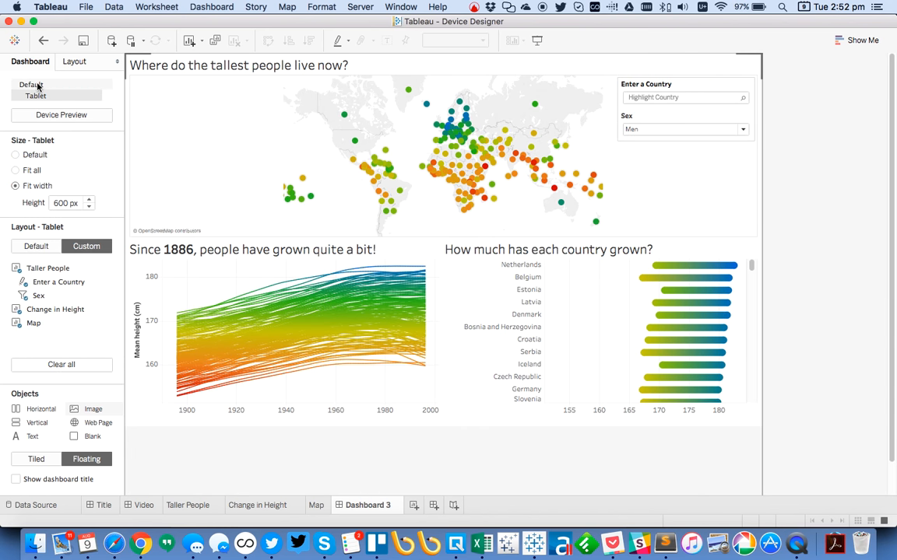
Return to the Default layout, turn on the device preview and set the device type to Phone.
left_click(37, 86)
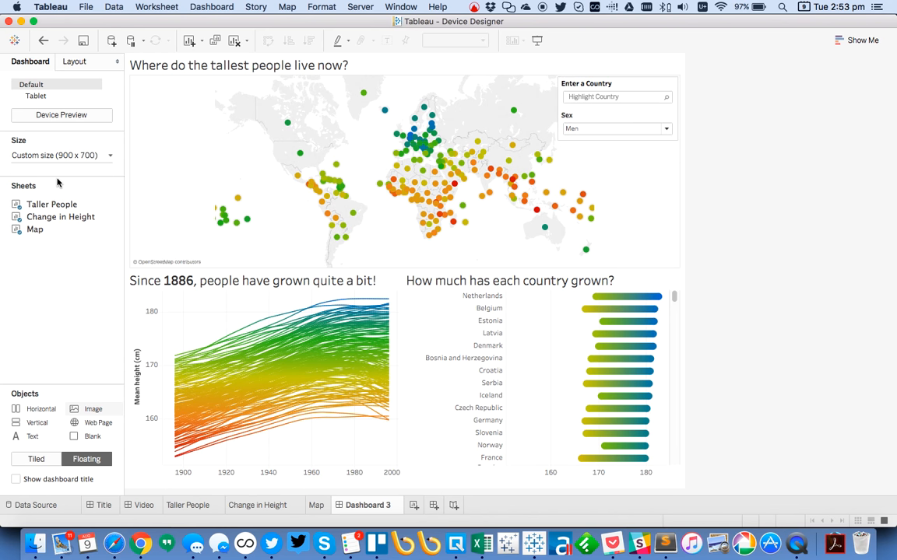
left_click(57, 117)
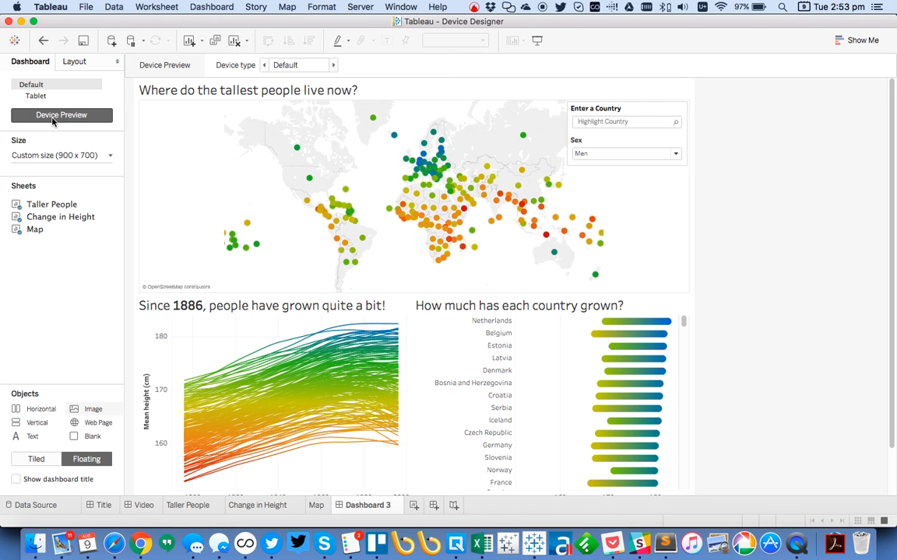
left_click(333, 66)
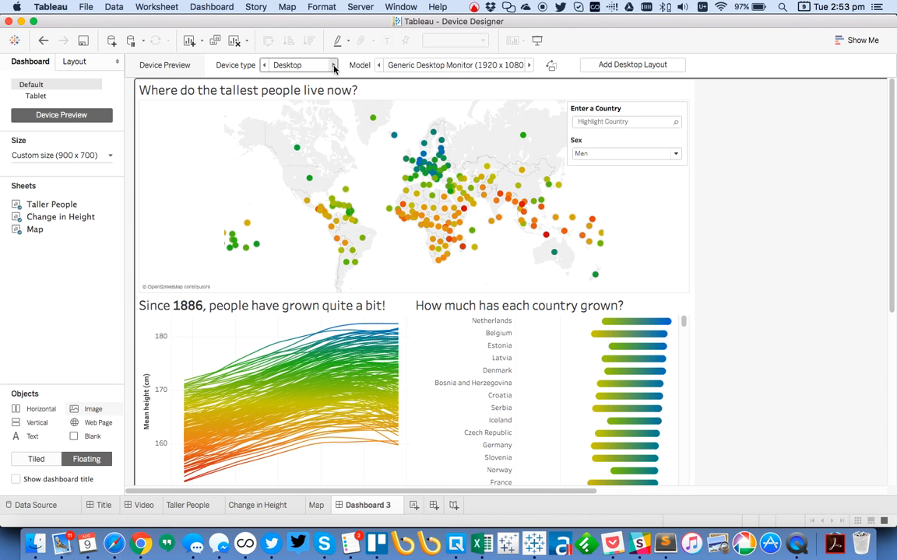
left_click(334, 67)
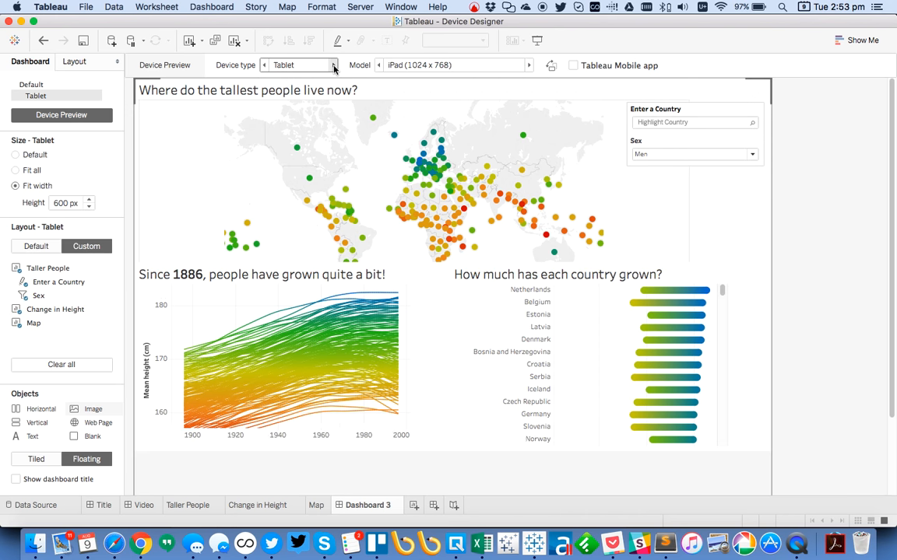
left_click(333, 67)
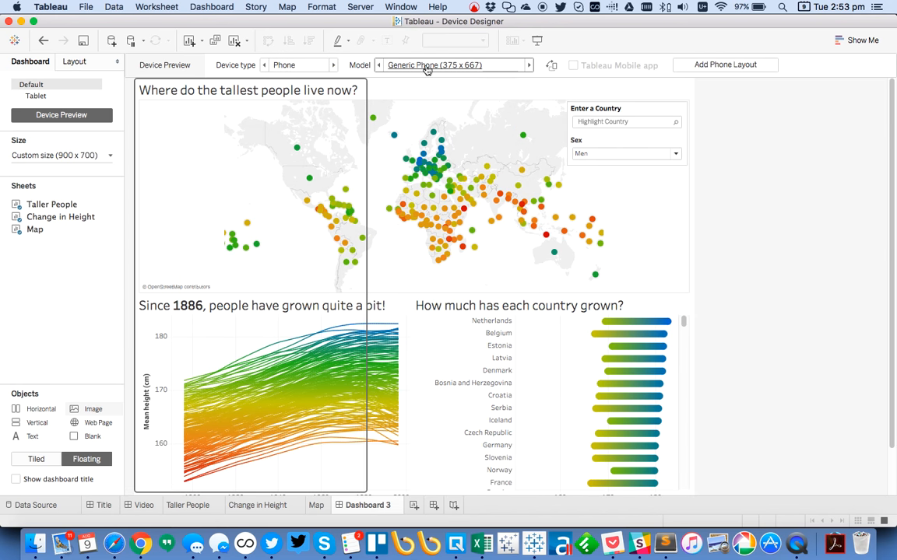
Preview the dashboard on the iPhone 5 (320 x 568) and add a phone layout.
left_click(529, 65)
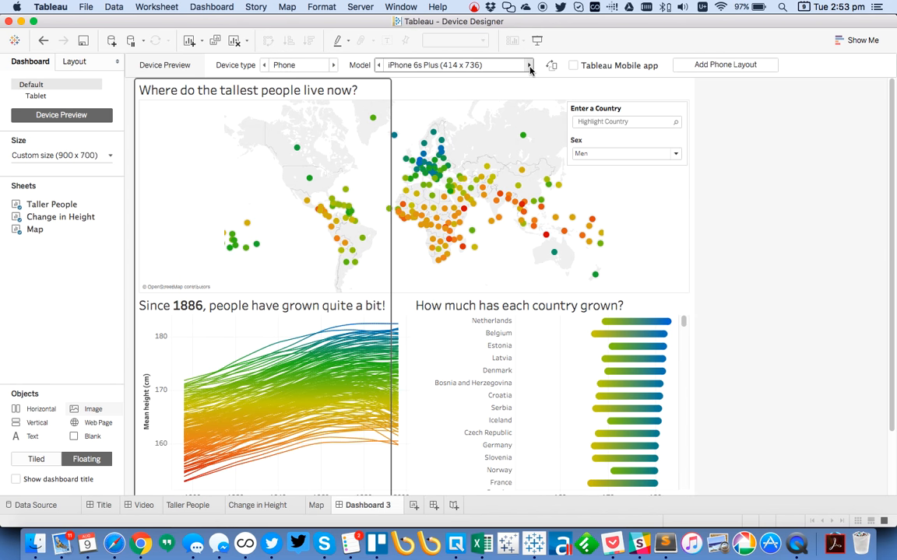
left_click(530, 65)
left_click(523, 67)
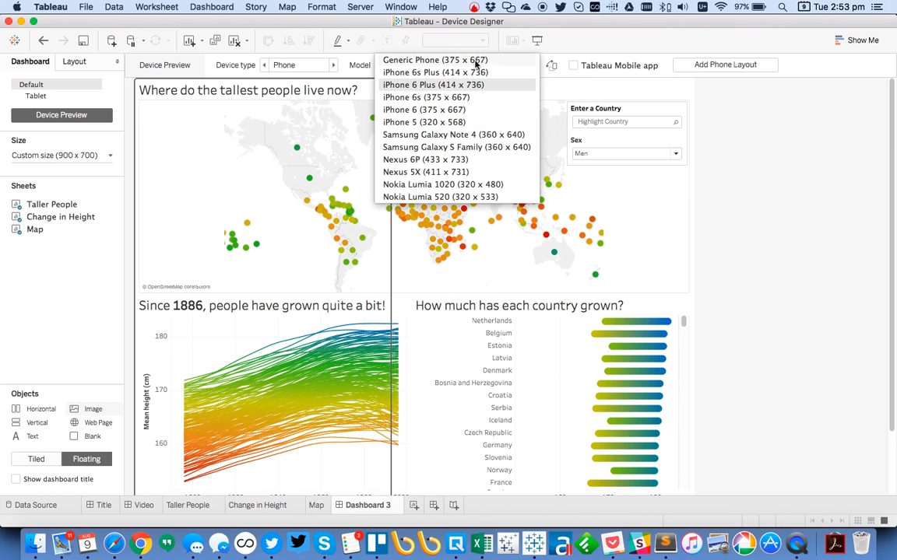
left_click(454, 123)
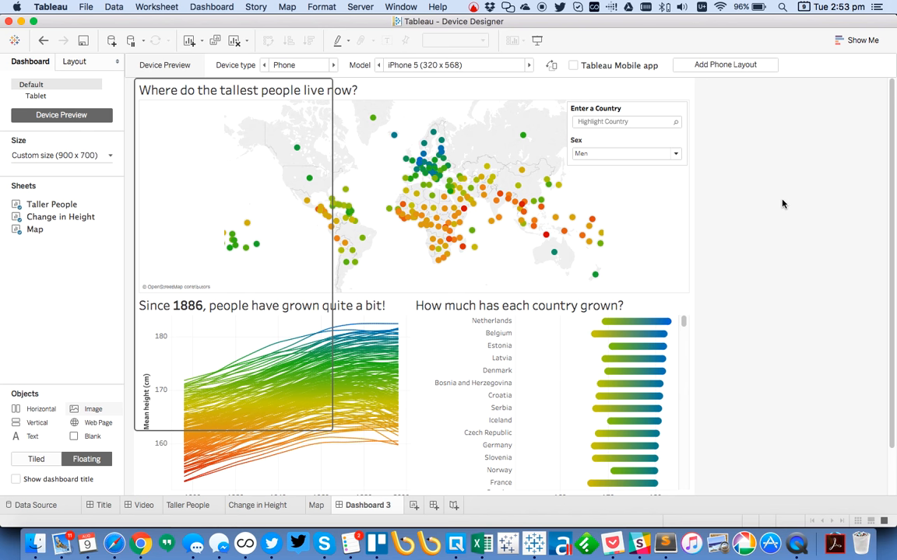
left_click(720, 69)
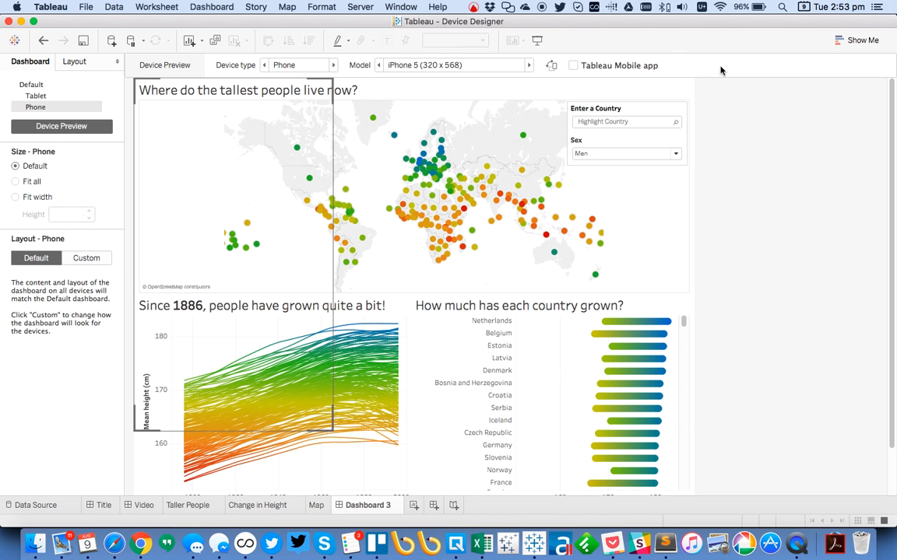
Size the phone layout to Fit width with a height of 600 px, keeping the iPhone 5 as the preview model.
left_click(19, 196)
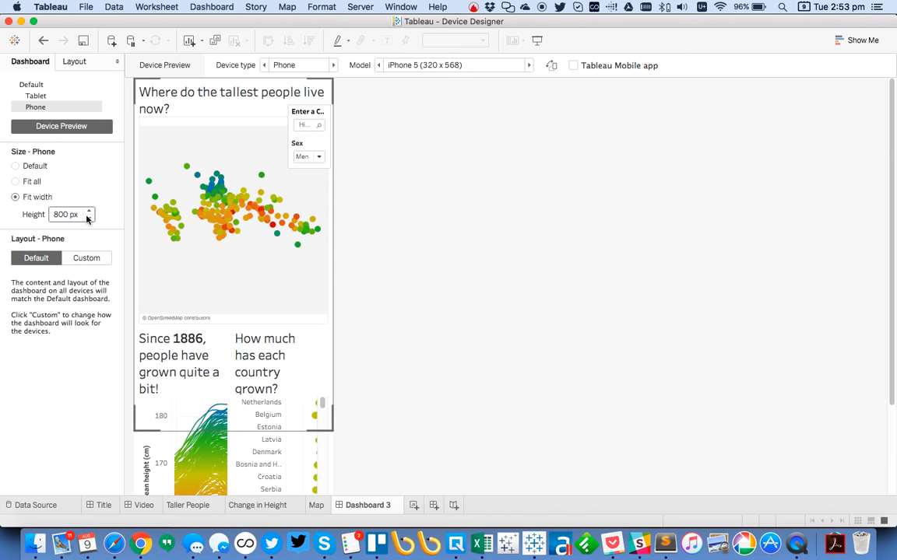
left_click(88, 219)
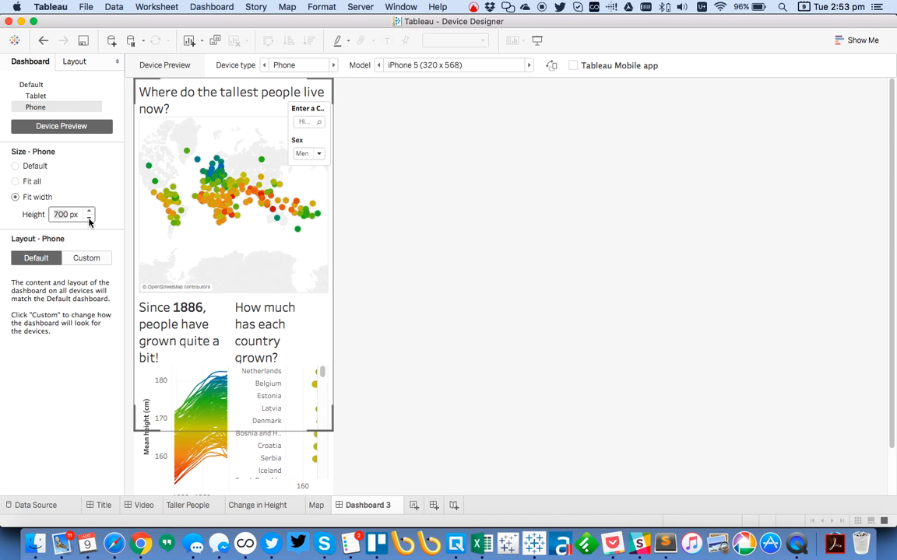
left_click(89, 218)
left_click(485, 66)
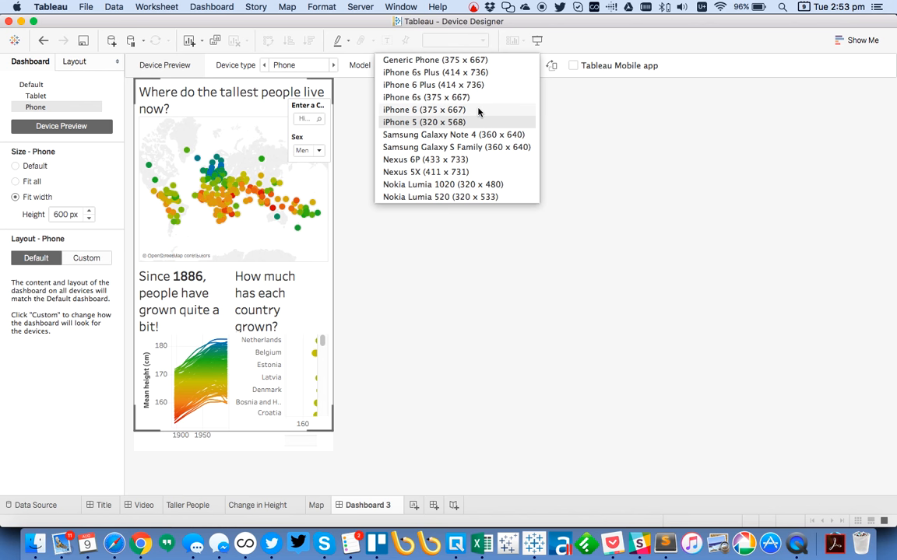
left_click(473, 309)
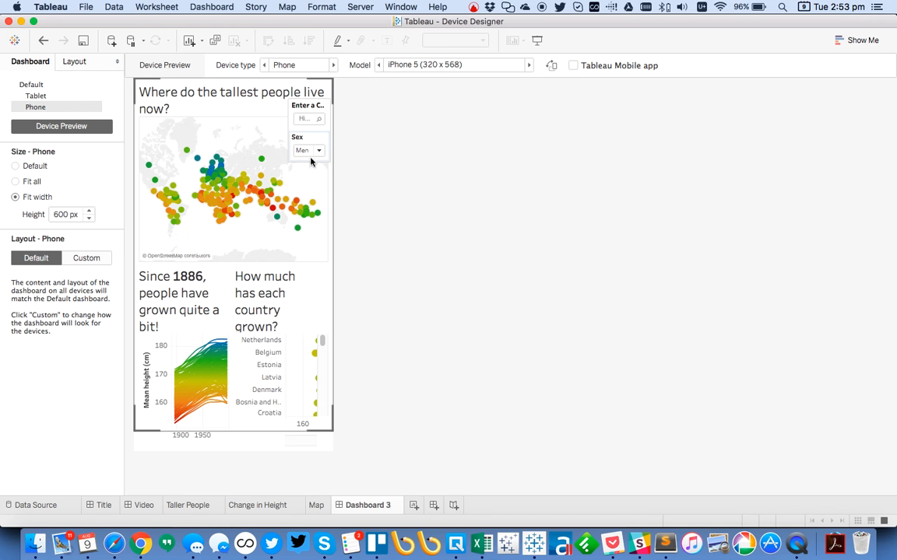
Remove the map sheet from the phone layout, using a custom layout for the phone.
mouse_move(253, 129)
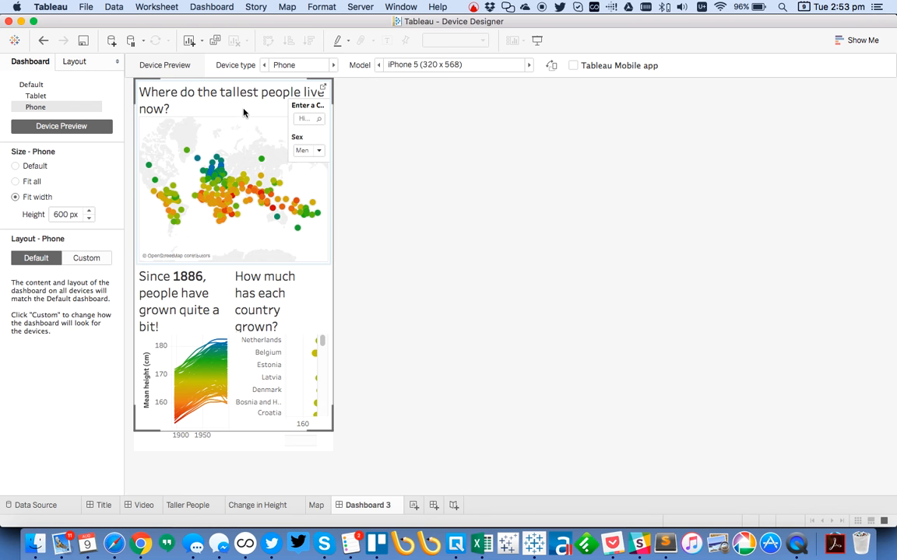
left_click(243, 110)
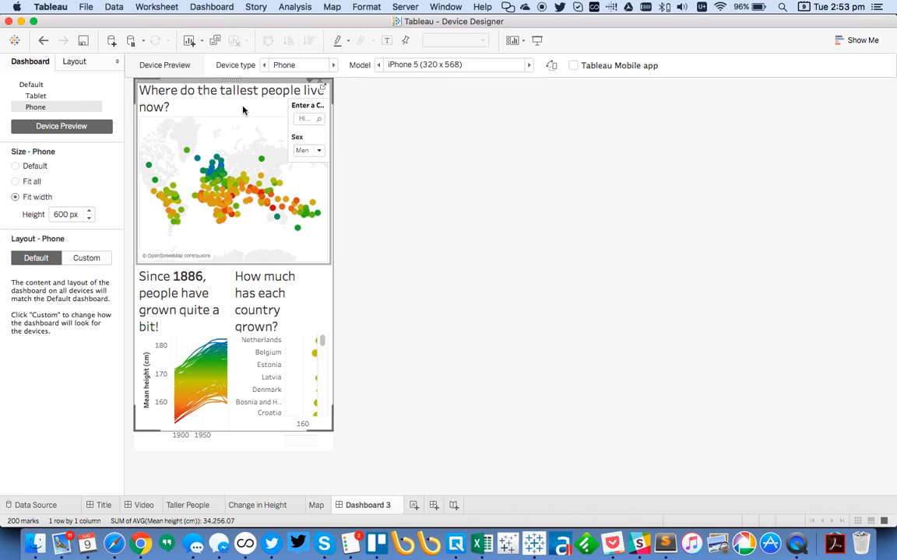
left_click(319, 85)
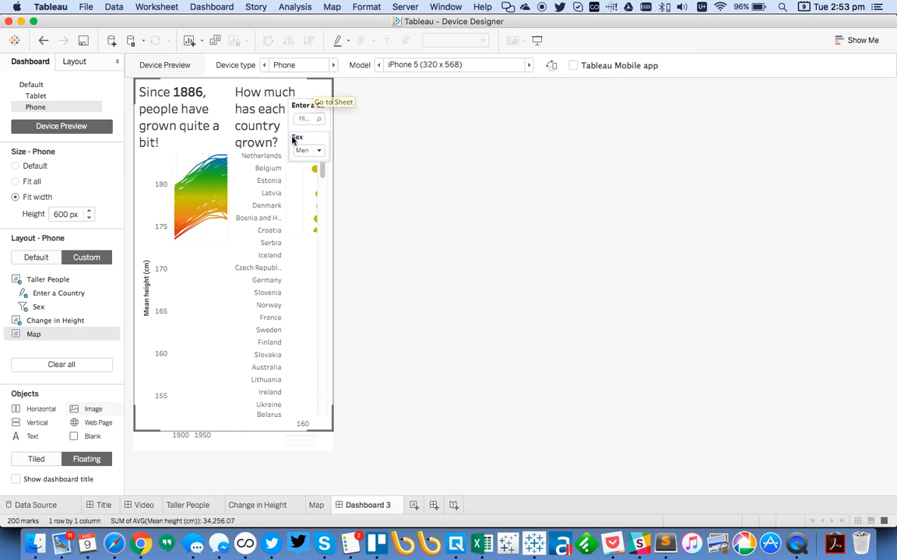
Move the Change in Height chart below the Taller People line chart in the phone layout.
left_click(270, 94)
left_click_drag(245, 87, 180, 335)
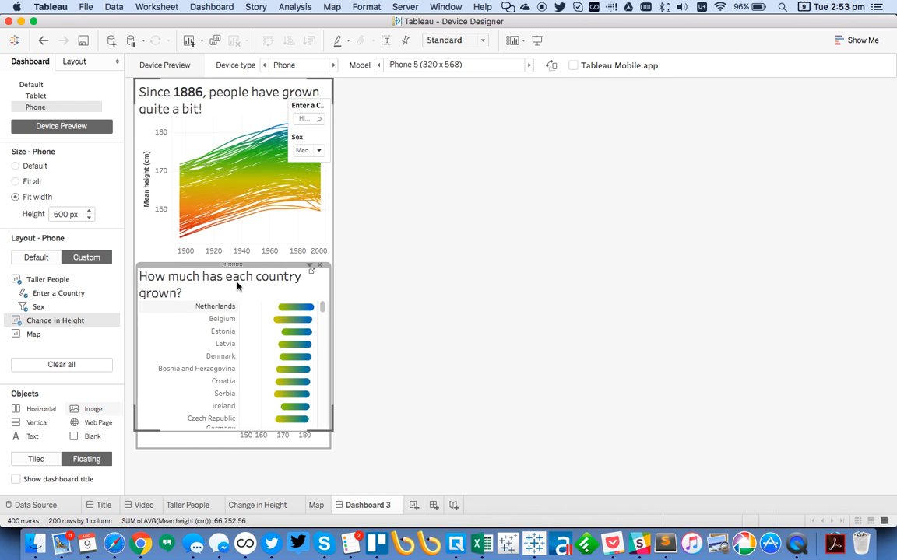
left_click(441, 287)
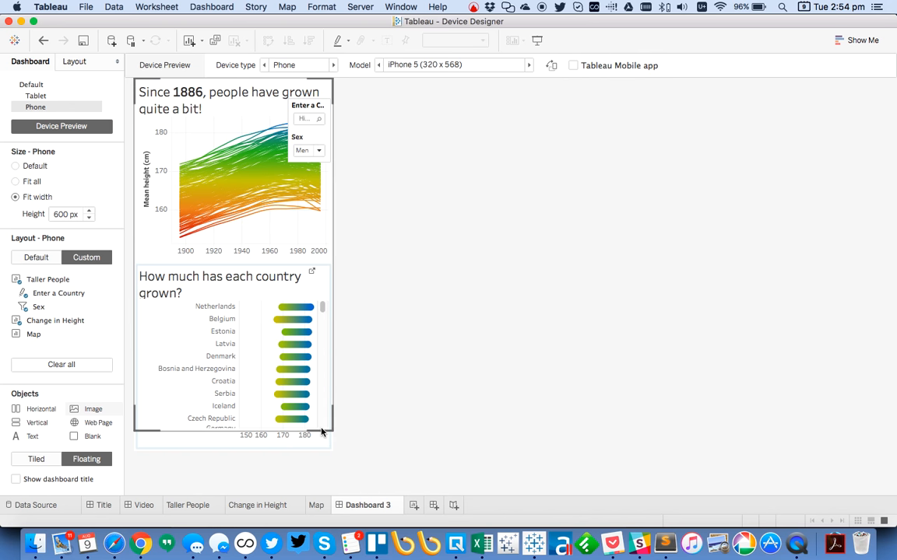
left_click(89, 210)
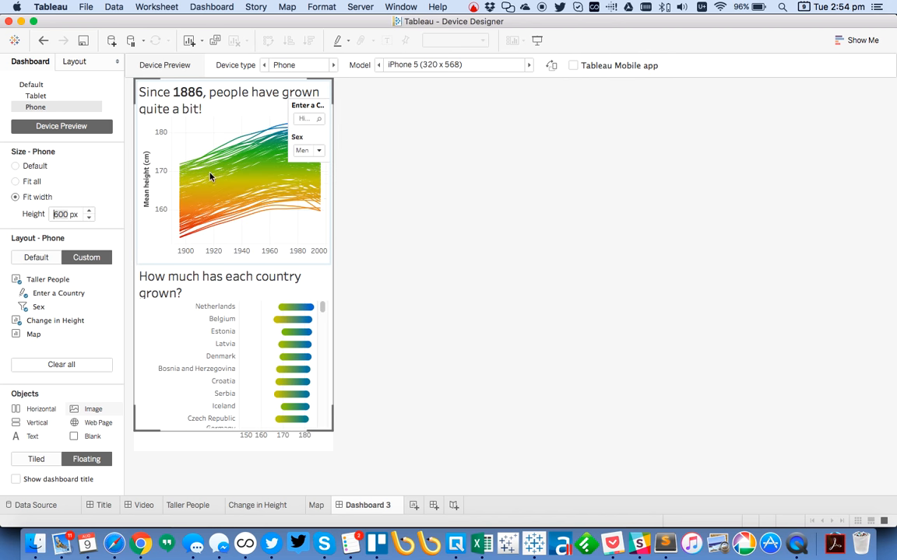
mouse_move(207, 180)
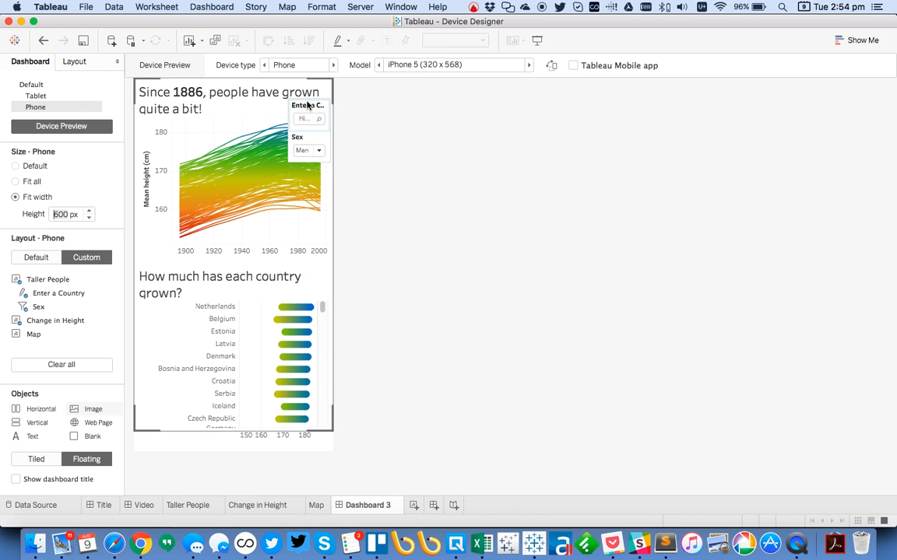
Dock the container with the country highlighter and Sex filter between the two charts, and remove the container around them.
left_click(302, 102)
double_click(302, 100)
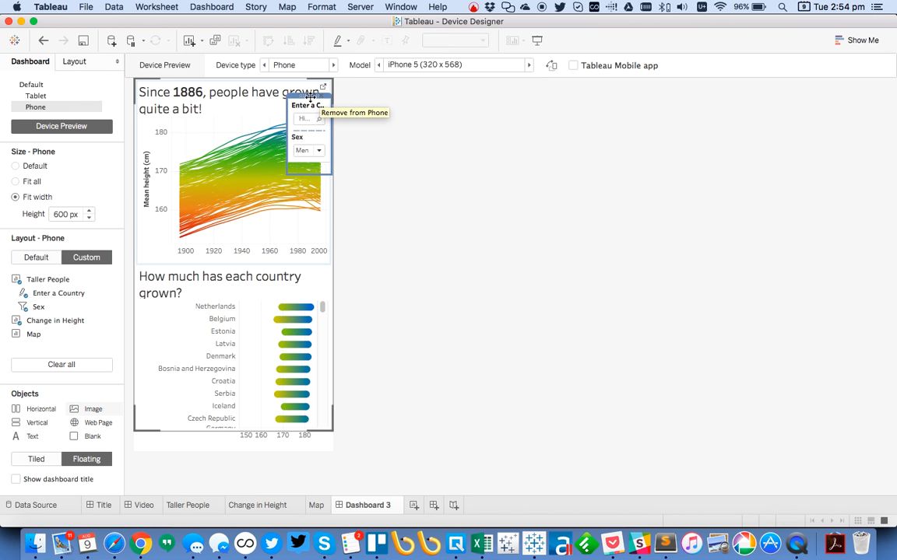
left_click(312, 96)
left_click(279, 127)
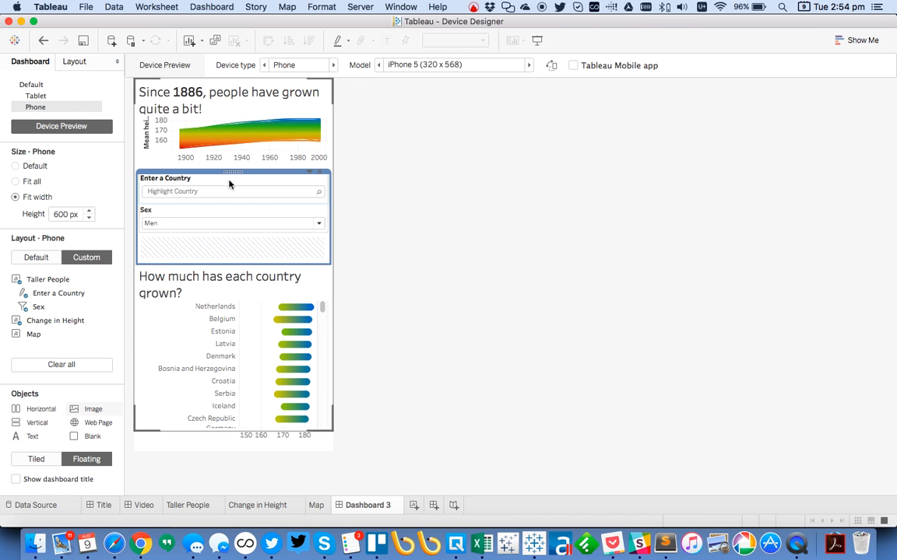
left_click(309, 175)
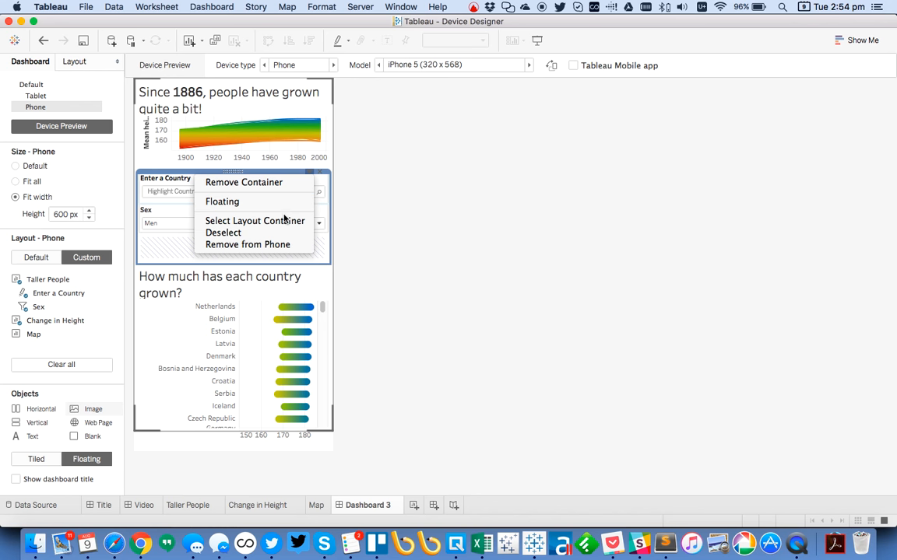
left_click(260, 183)
Place the Enter a Country highlighter above the Taller People chart and the Sex filter beside it.
left_click(238, 181)
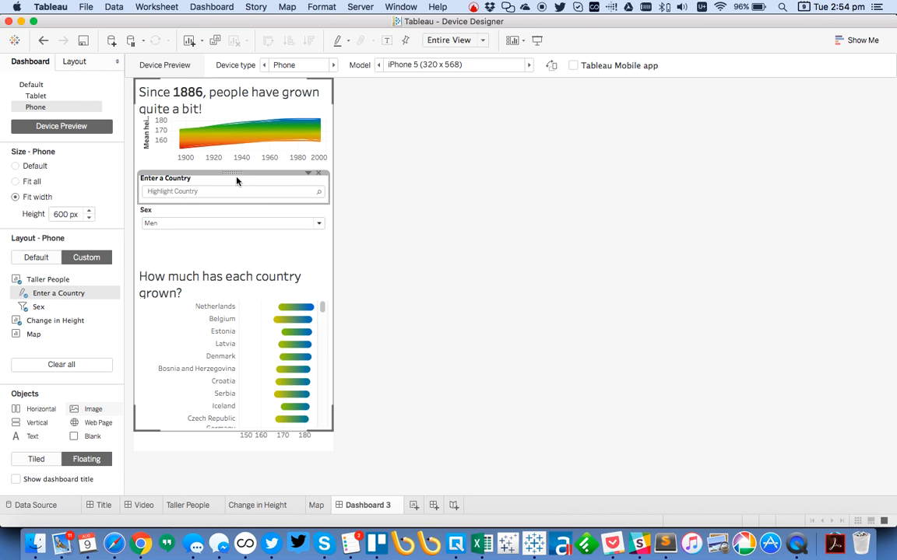
left_click(218, 115)
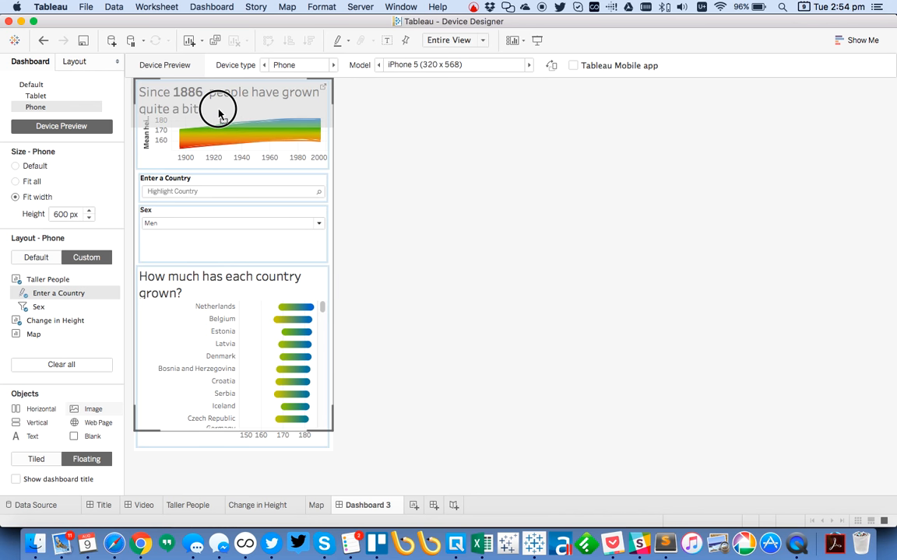
mouse_move(218, 114)
left_mouse_down()
mouse_move(216, 169)
mouse_move(210, 104)
left_mouse_up()
left_click(224, 179)
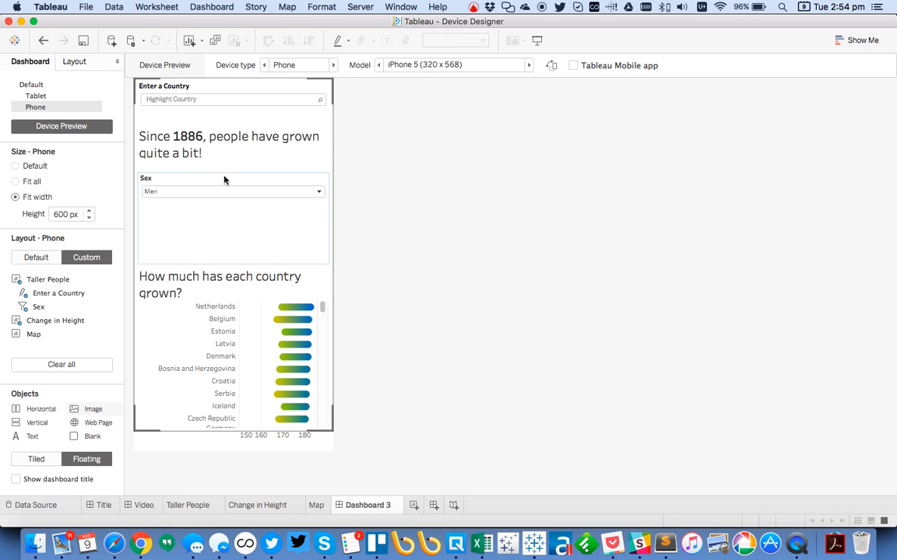
left_click_drag(227, 174, 260, 96)
Remove the Taller People chart from the phone layout.
left_click(261, 148)
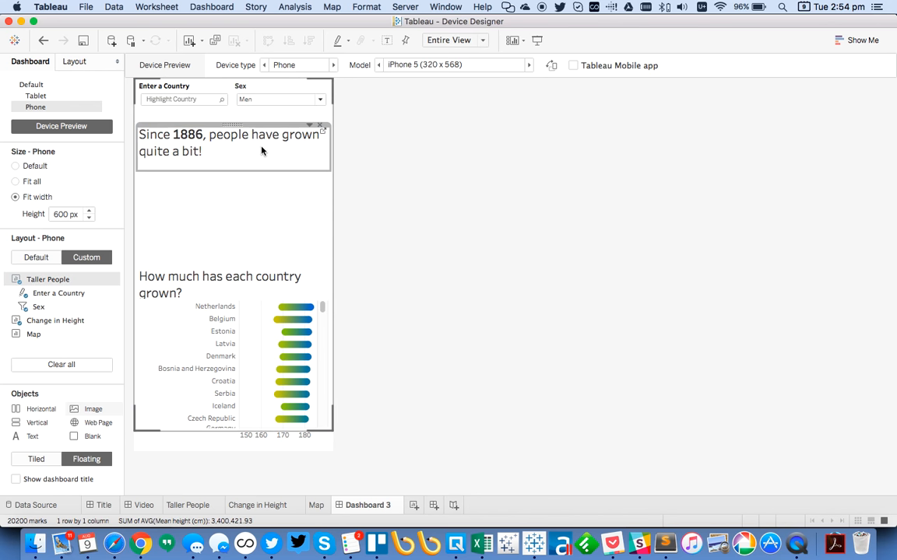
left_click(256, 205)
left_click(246, 149)
left_click(320, 126)
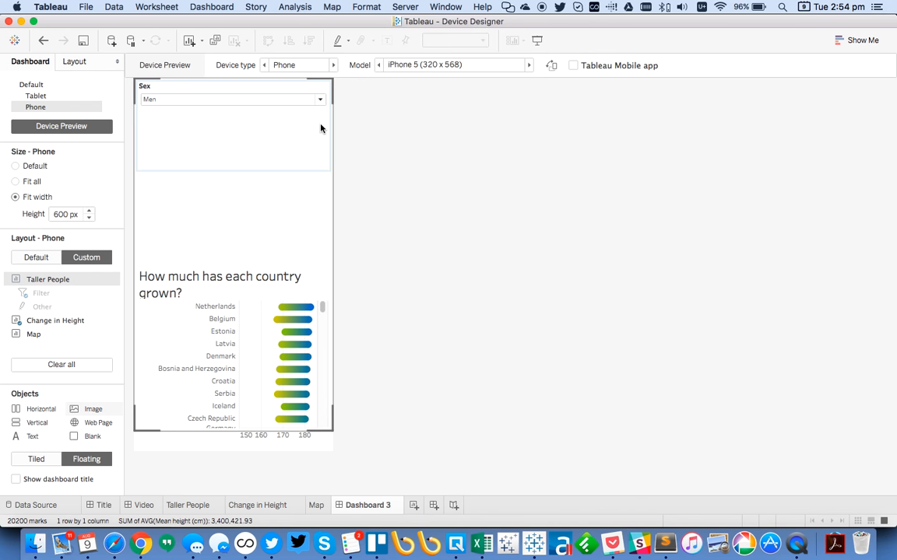
Set new items to tiled and try to add the Taller People chart back into the blank area.
mouse_move(68, 322)
left_click_drag(67, 321, 212, 142)
left_click_drag(52, 322, 207, 191)
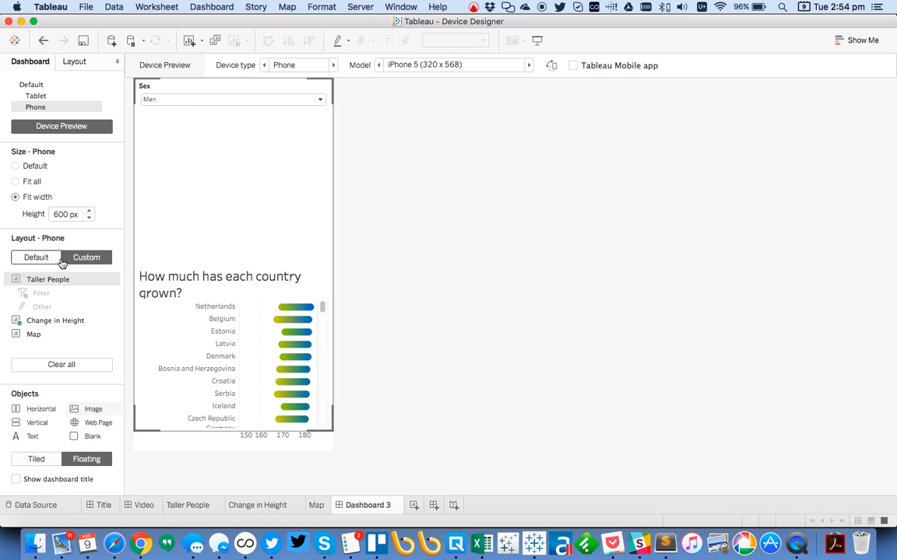
left_click_drag(62, 281, 228, 168)
left_click(43, 460)
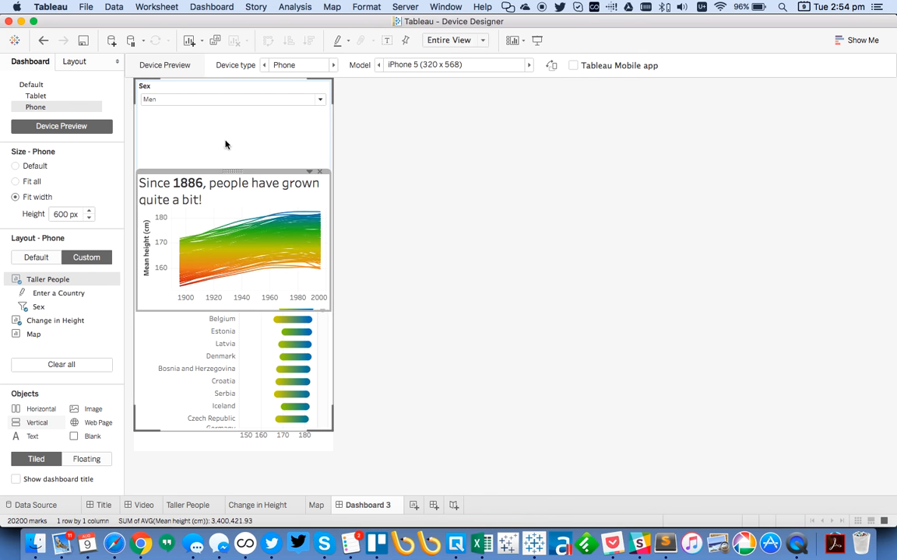
Examine the layout and fit options of the Sex filter and the Taller People chart.
left_click(225, 145)
left_click(310, 81)
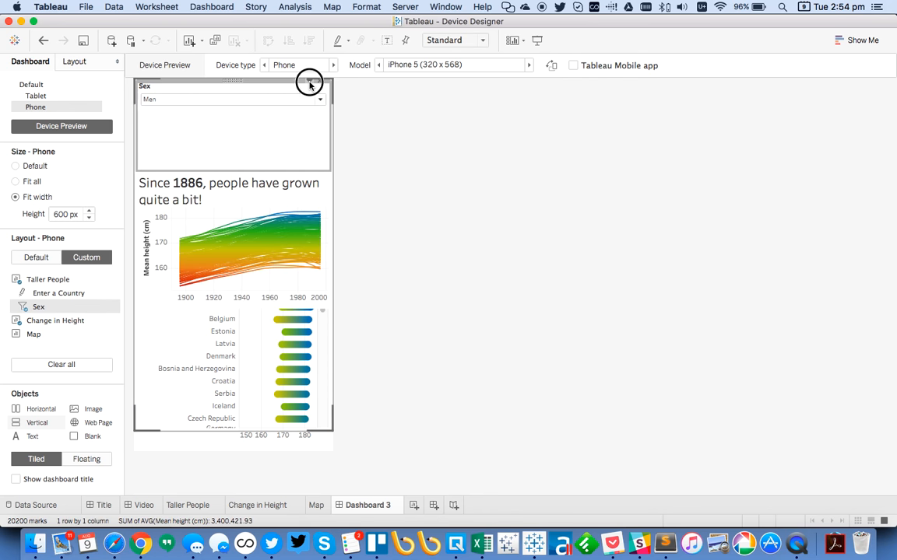
left_click(449, 185)
left_click(302, 182)
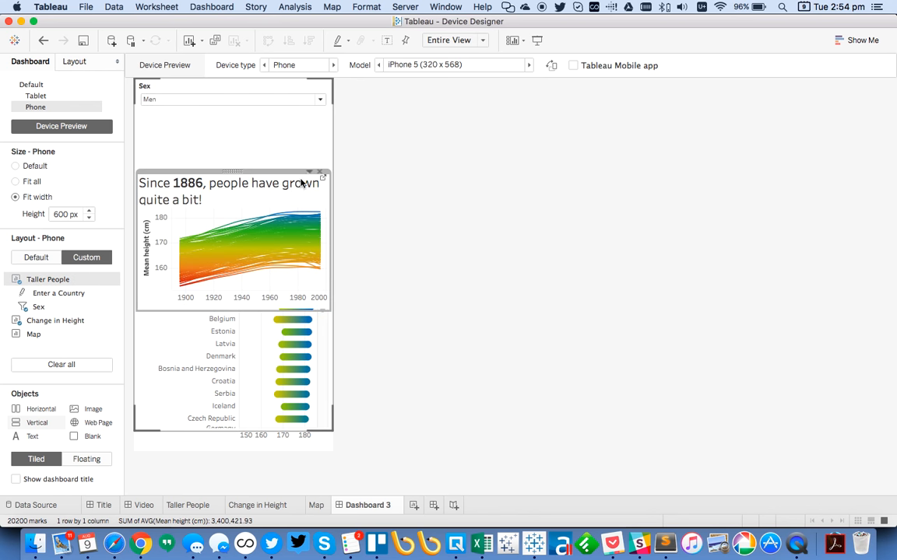
left_click(309, 173)
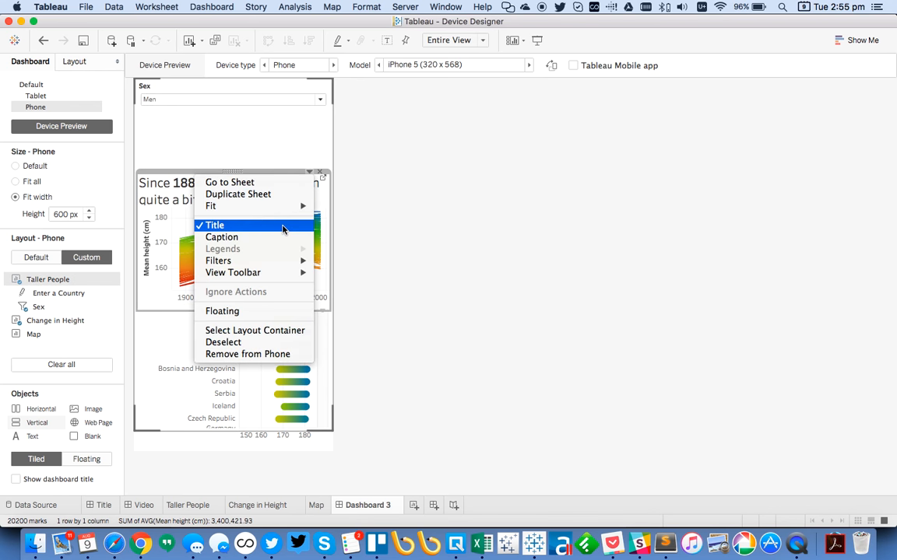
mouse_move(271, 204)
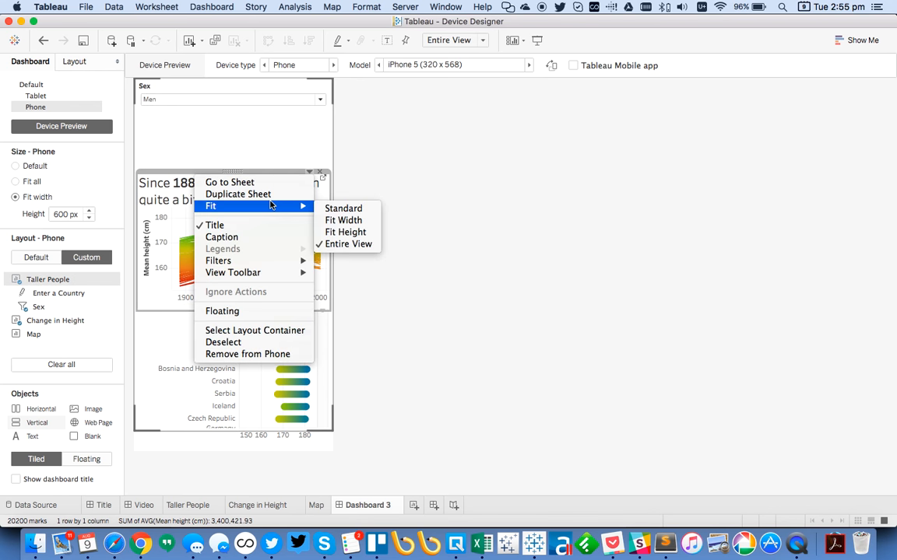
left_click(176, 223)
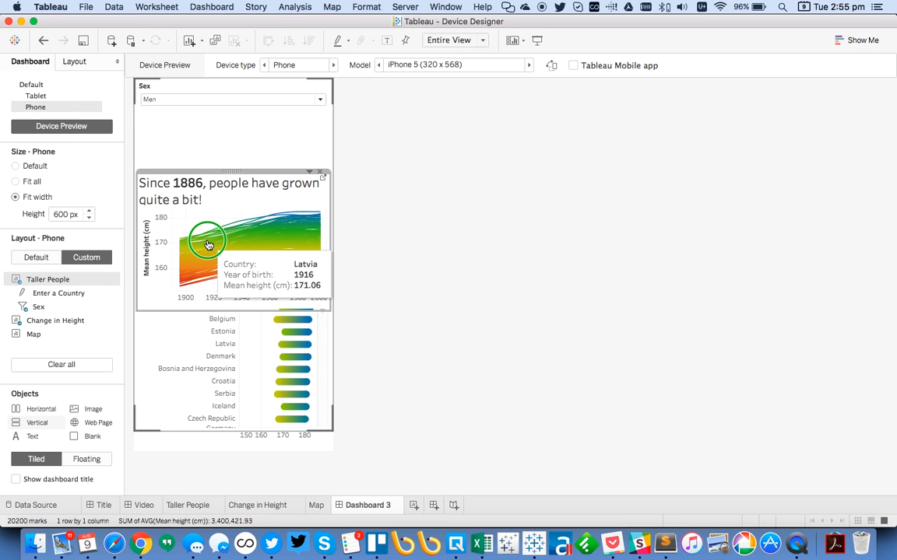
right_click(208, 243)
left_click(200, 228)
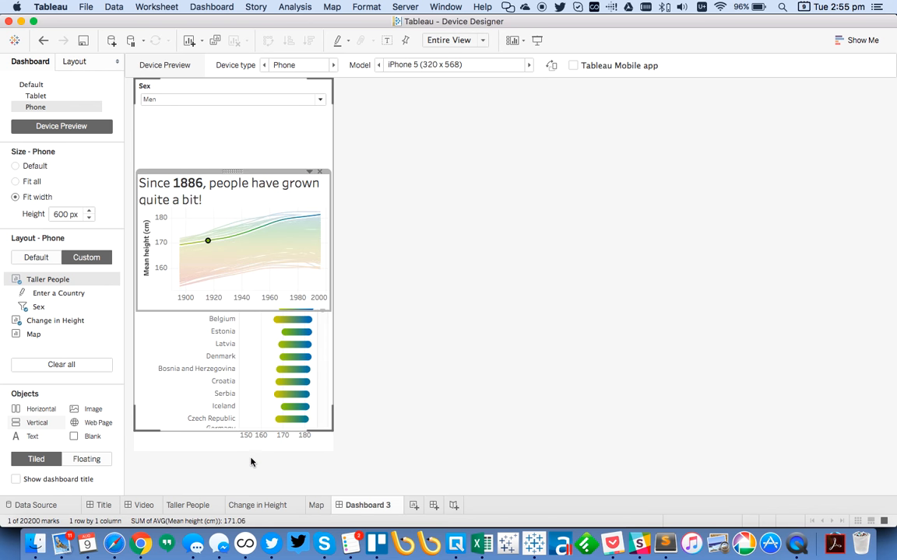
Undo the re-adding and the removal of the Taller People chart.
left_click(44, 41)
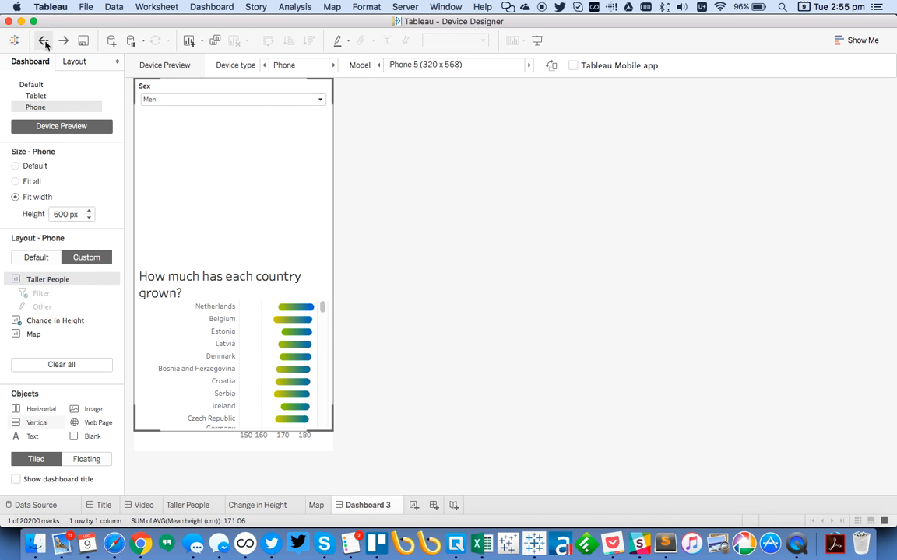
left_click(45, 42)
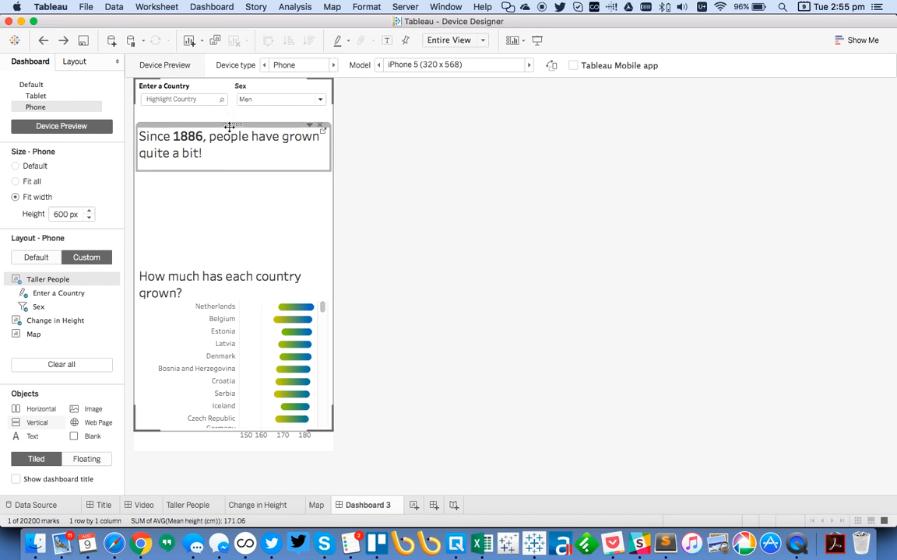
Try Fit Width on the Taller People chart and return its fit to Entire View.
left_click(450, 40)
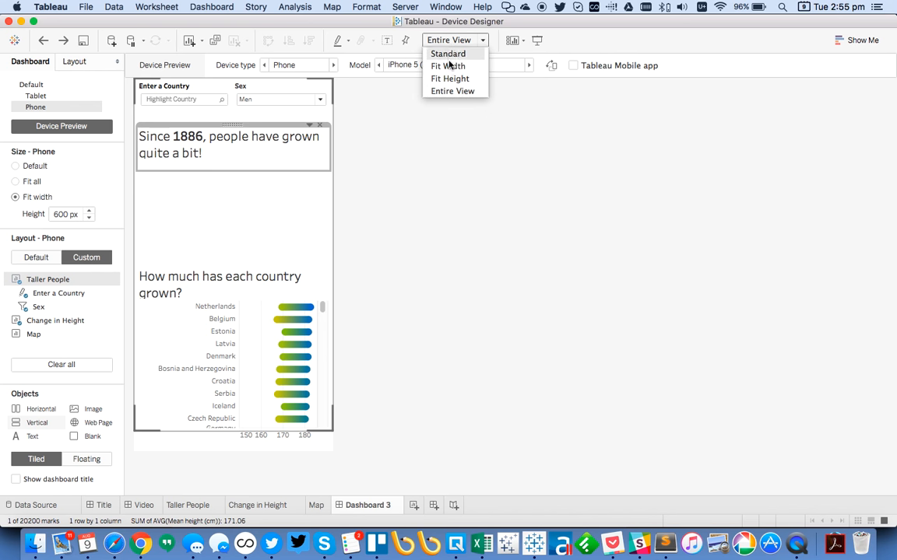
left_click(449, 66)
left_click(444, 40)
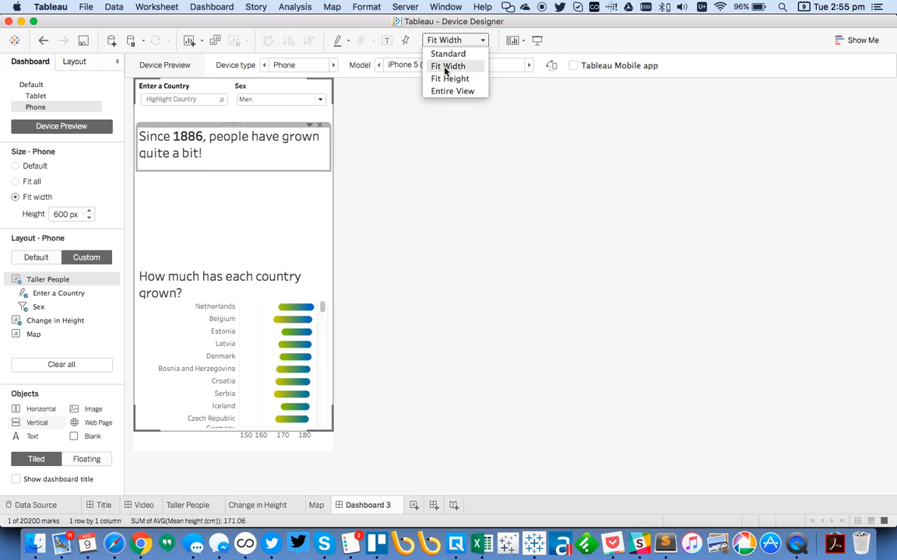
left_click(443, 90)
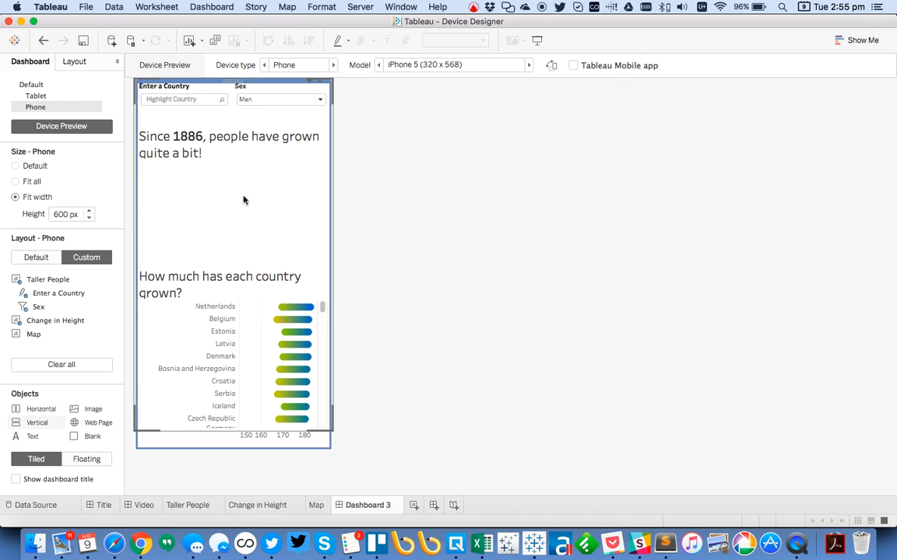
Move the Change in Height chart up into the blank space directly below the Taller People chart.
left_click(226, 274)
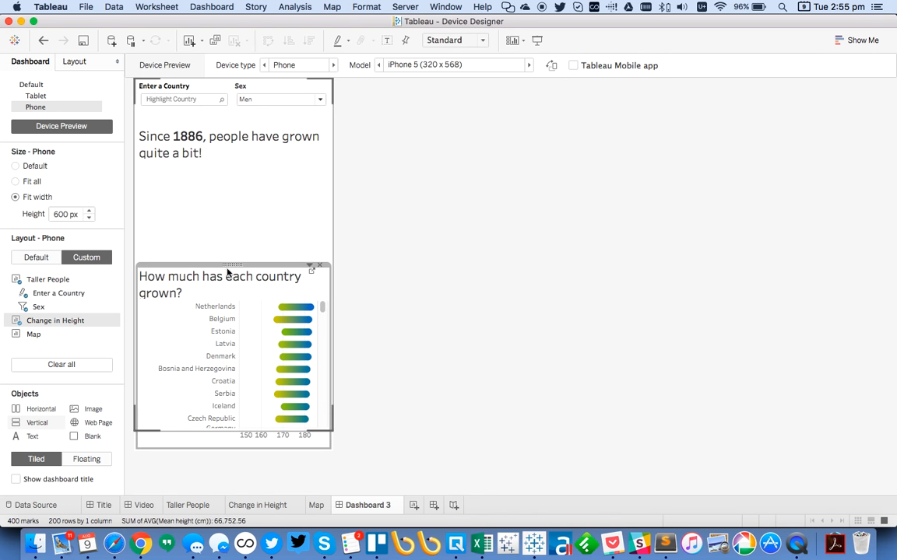
left_click_drag(226, 272, 230, 173)
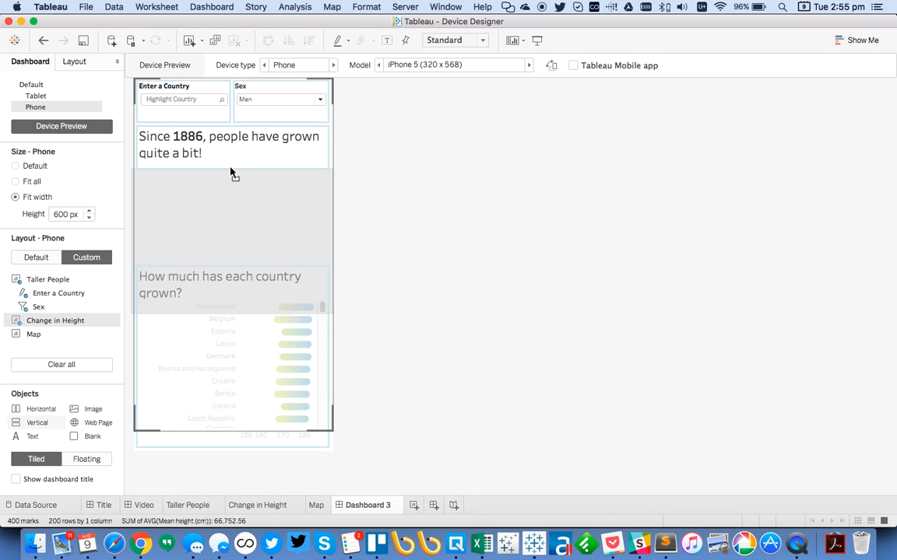
left_click(231, 161)
left_click_drag(232, 125, 224, 176)
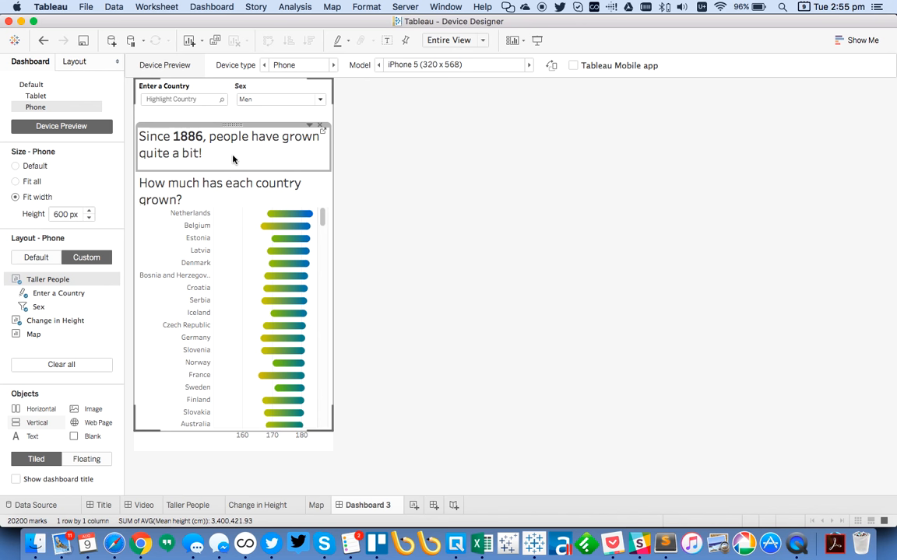
left_click(310, 125)
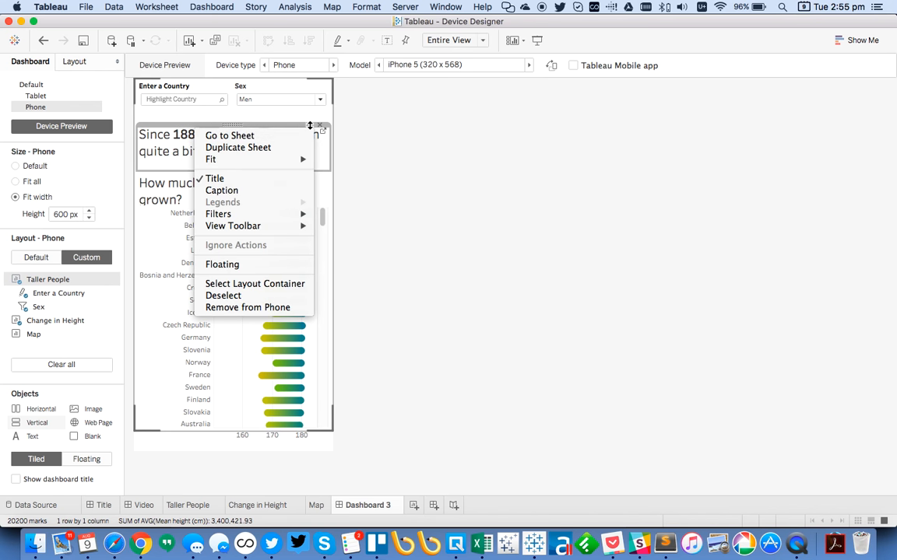
left_click(362, 181)
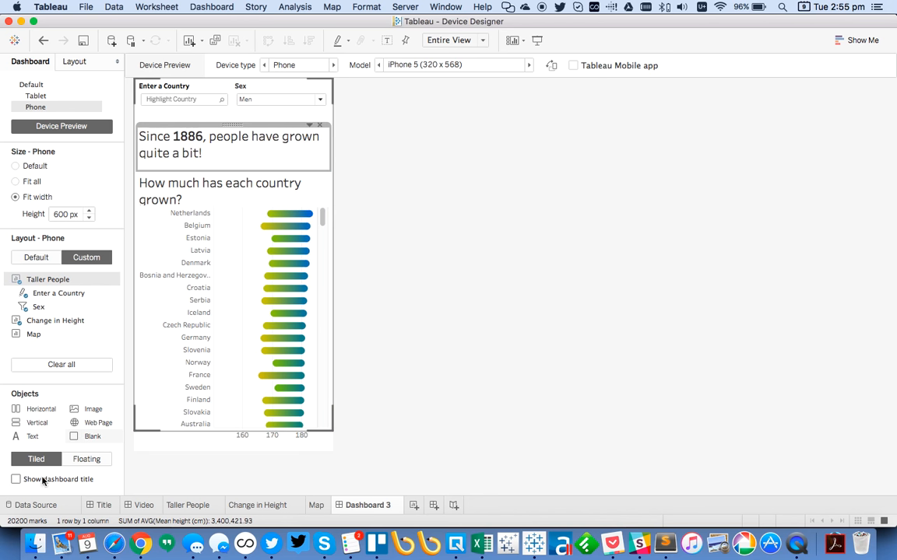
Show the dashboard title on the phone layout and change its text to "Humans are getting taller!".
left_click(16, 480)
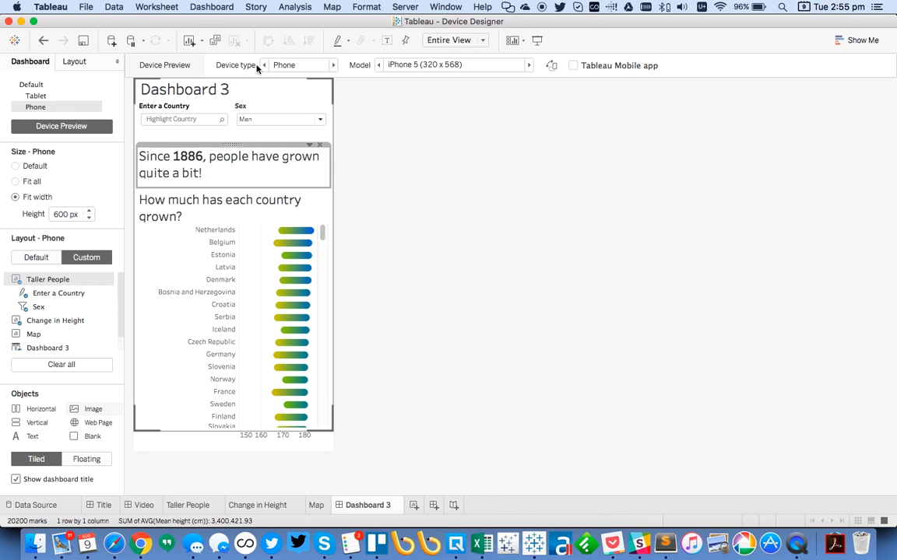
left_click(227, 92)
double_click(227, 92)
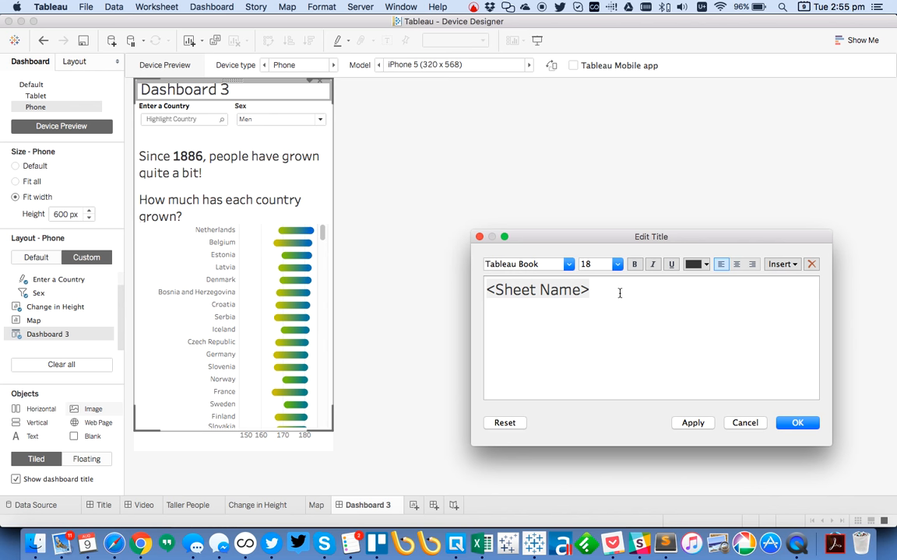
left_click_drag(619, 293, 423, 298)
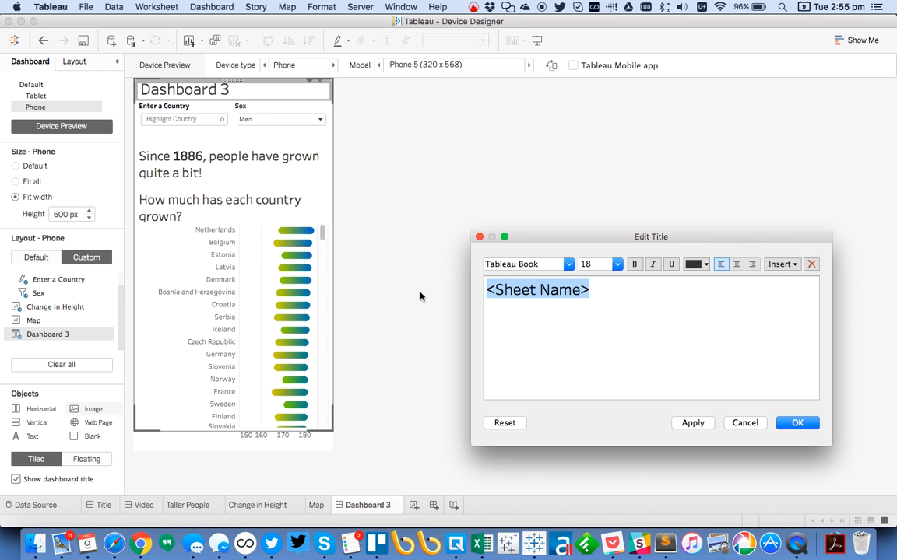
type("Humans are getting")
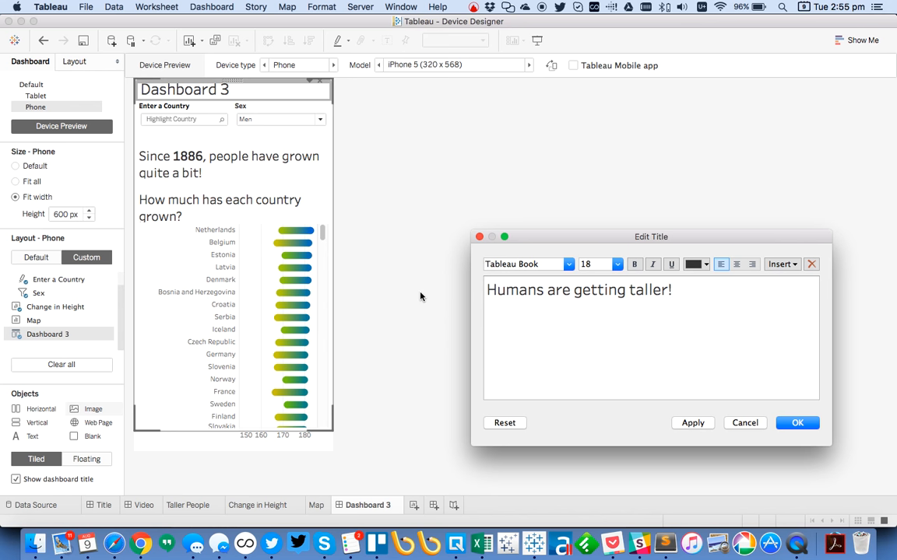
Make the dashboard title text bold and centred, and apply the change.
key("super+a")
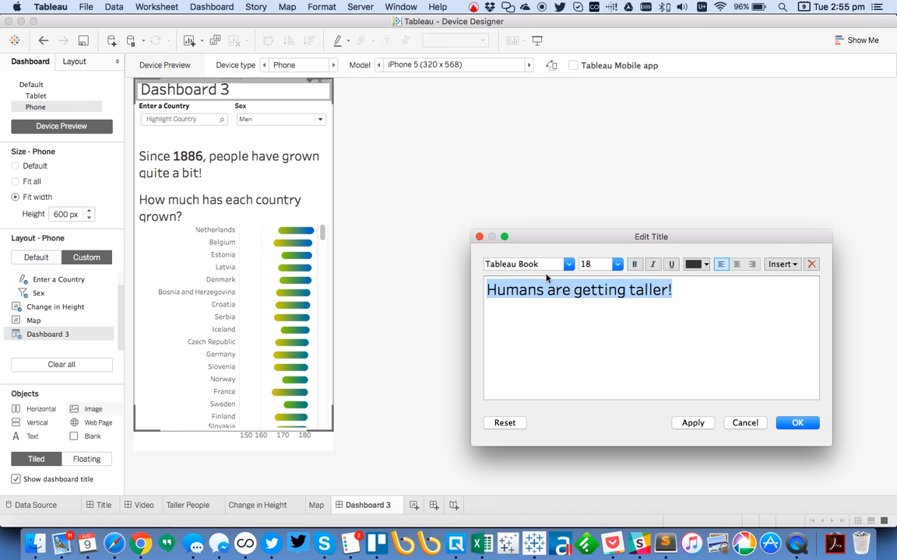
left_click(635, 265)
left_click(739, 265)
left_click(796, 423)
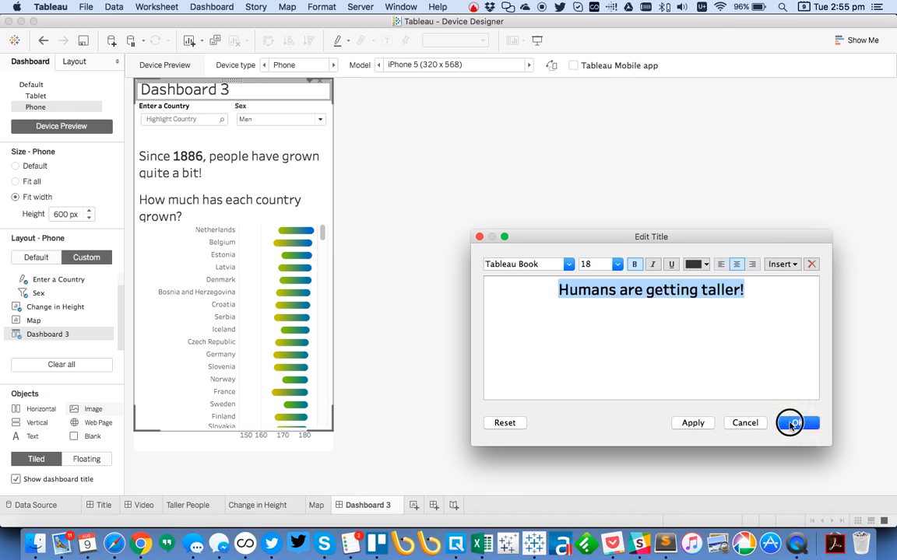
Shorten the filter row and add a horizontal container between it and the Taller People chart, enlarging the container's height.
left_click(191, 133)
left_click_drag(201, 143, 200, 134)
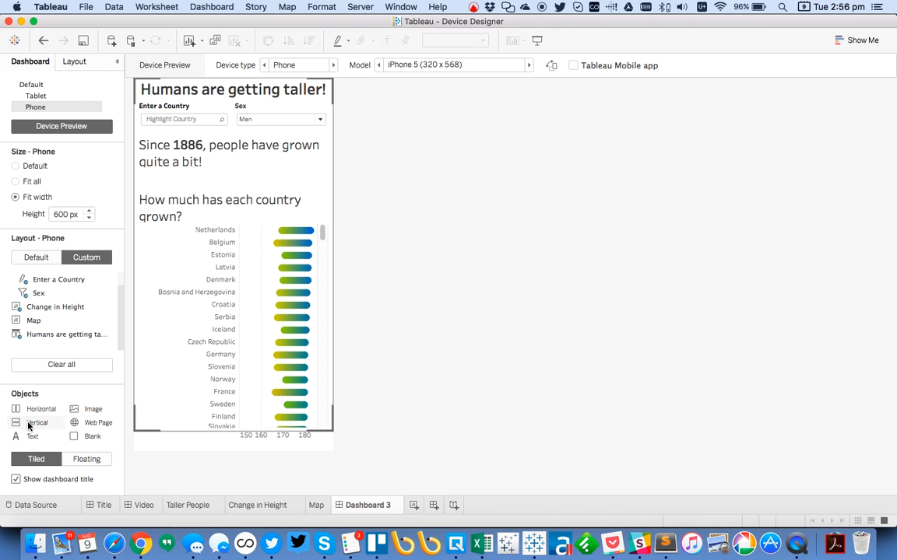
left_click_drag(36, 408, 188, 103)
left_click(161, 106)
left_click_drag(214, 159, 217, 184)
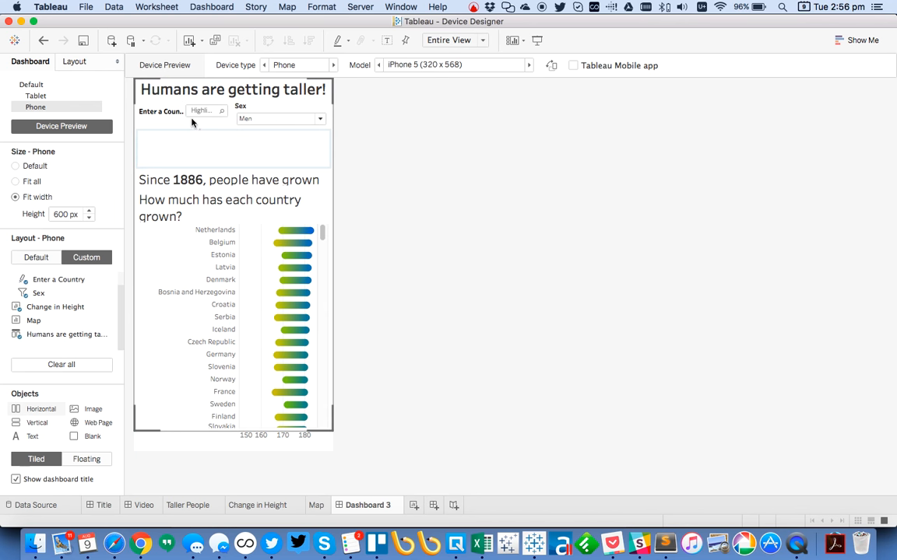
Move the Enter a Country highlighter into the new horizontal container below the Sex filter.
left_click(176, 108)
left_click_drag(184, 101, 214, 151)
left_click(186, 121)
left_click(178, 101)
left_click(225, 106)
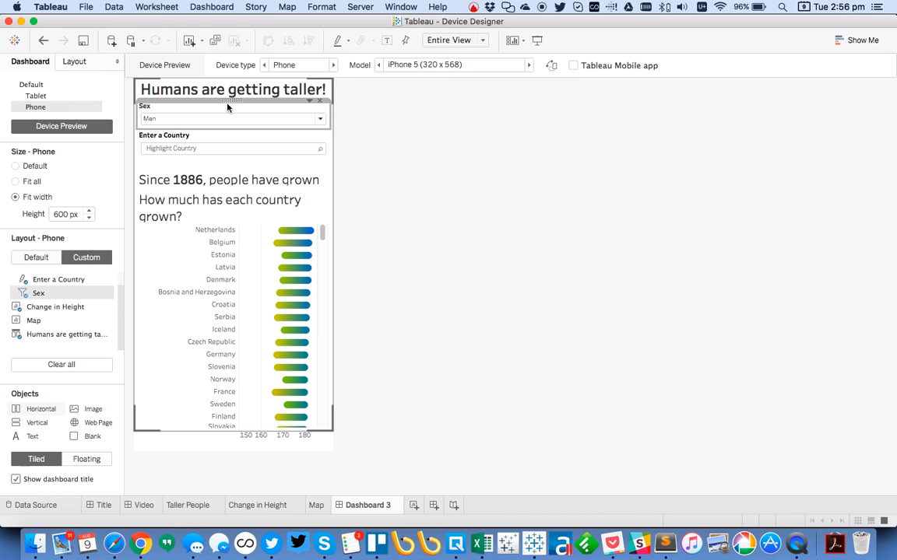
Enlarge the Taller People chart and try to place the Sex filter and the Enter a Country highlighter side by side.
left_click_drag(229, 102, 274, 119)
left_click_drag(238, 188, 237, 233)
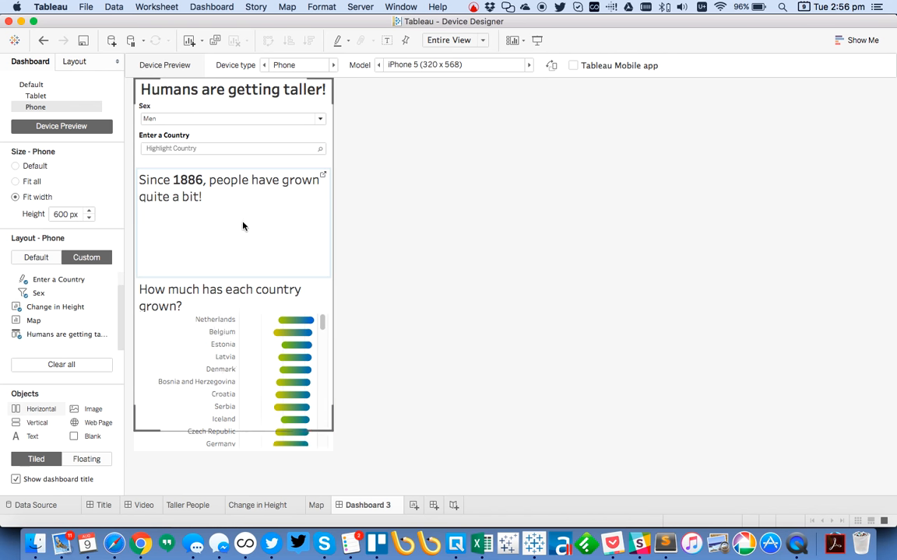
left_click(233, 138)
mouse_move(228, 136)
left_mouse_down()
mouse_move(246, 116)
mouse_move(274, 114)
mouse_move(236, 116)
mouse_move(236, 136)
left_mouse_up()
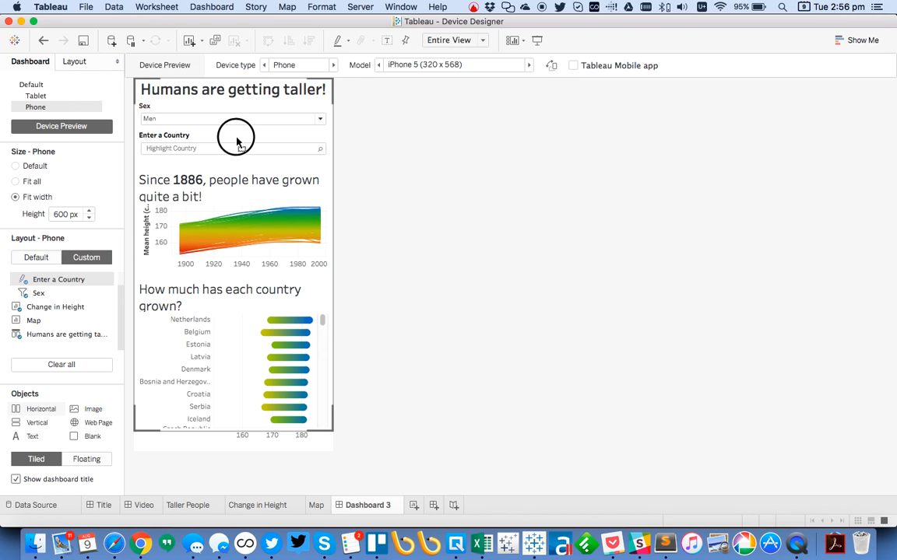
left_click(225, 110)
left_click_drag(226, 99, 272, 138)
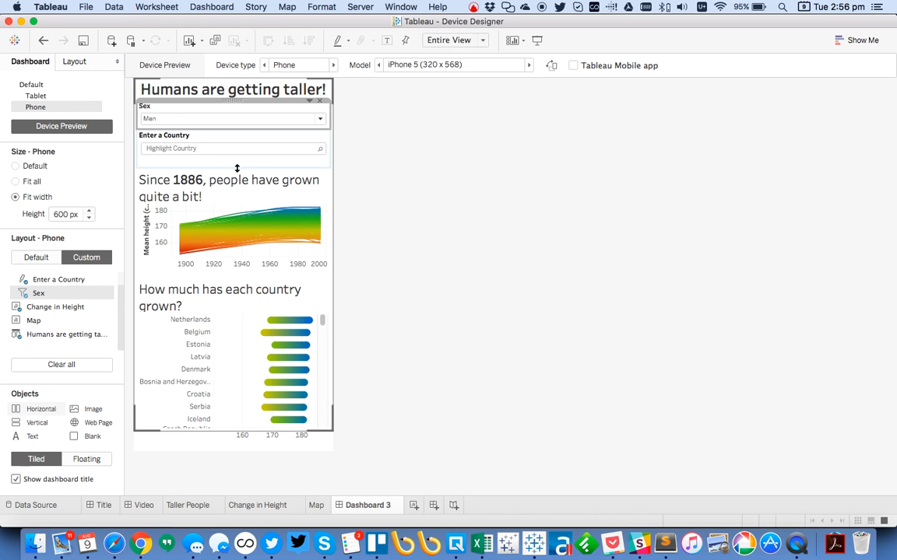
Make the horizontal container taller and place the Sex filter inside it, beside the Enter a Country highlighter.
left_click_drag(236, 168, 241, 205)
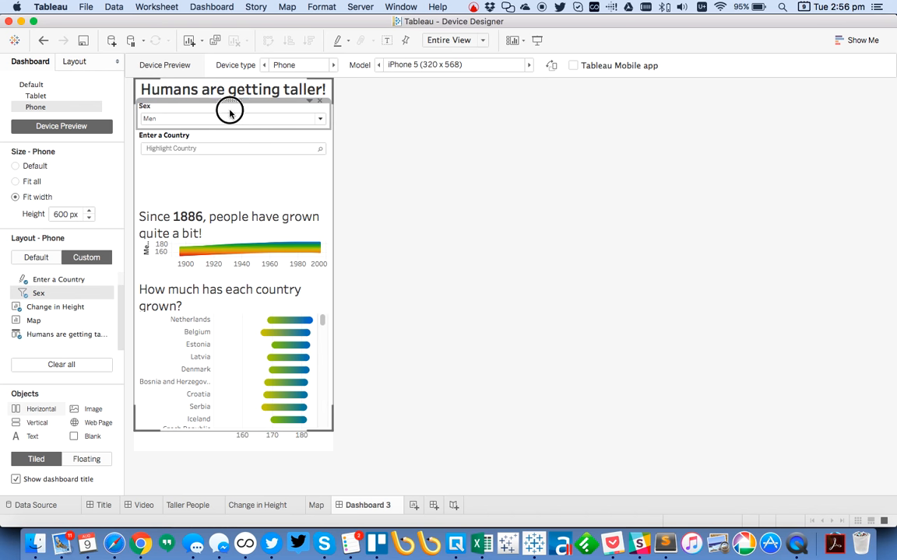
left_click(260, 155)
left_click_drag(293, 150, 295, 150)
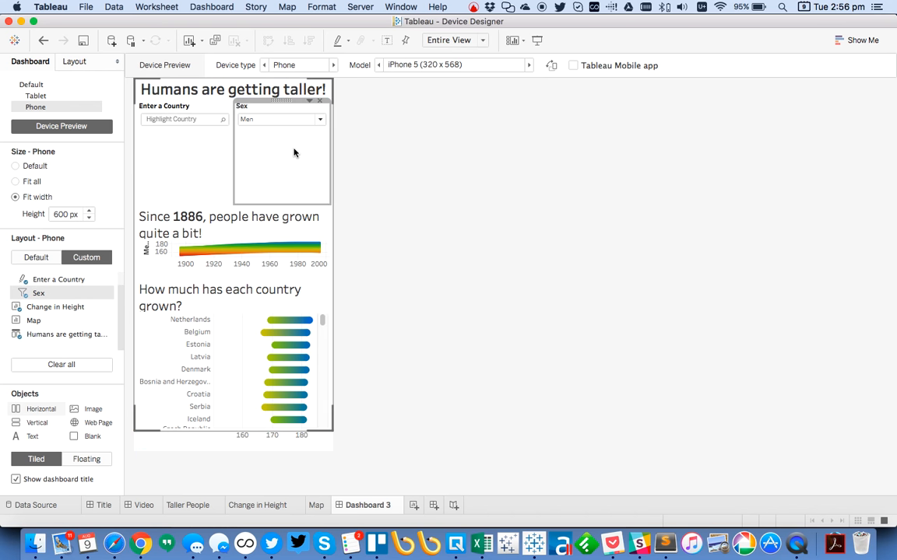
Shrink the filters' horizontal container to a thin row and extend the Taller People chart downward.
double_click(274, 102)
left_click(308, 101)
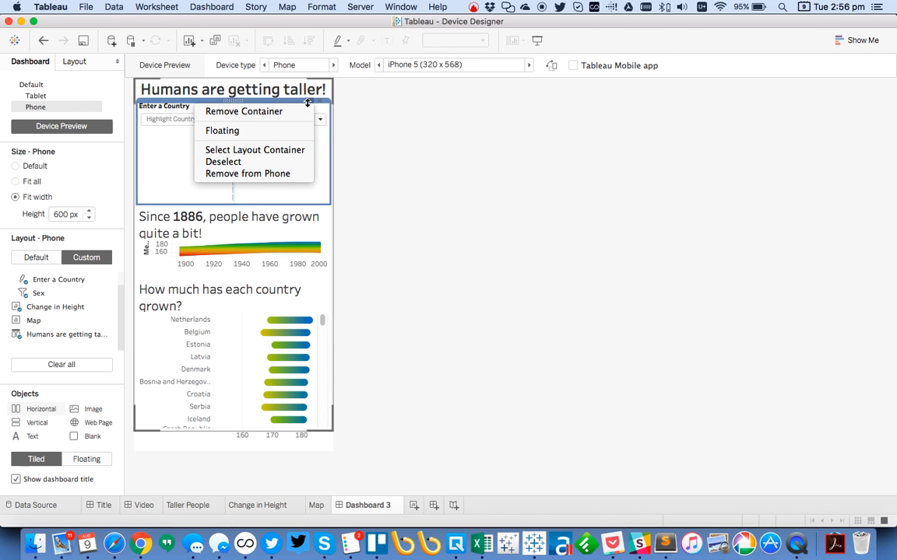
left_click(175, 157)
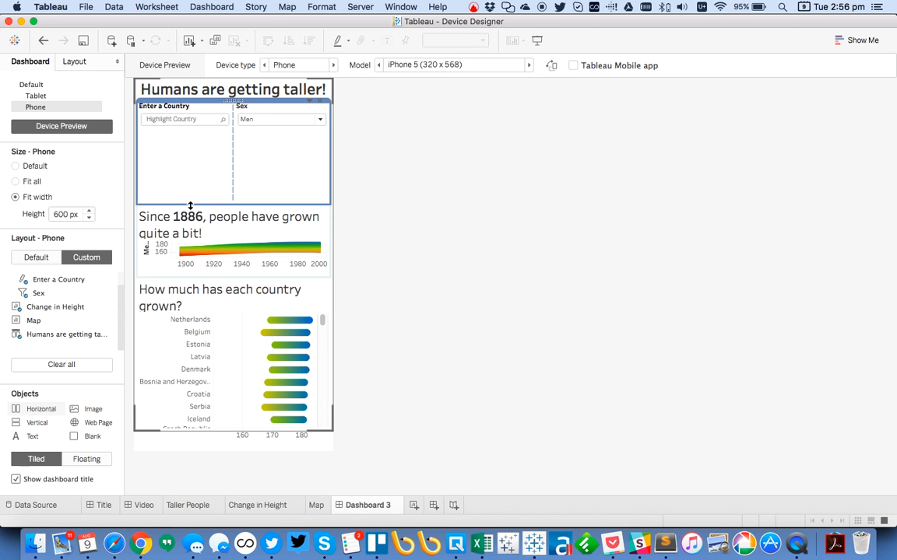
left_click_drag(191, 205, 198, 137)
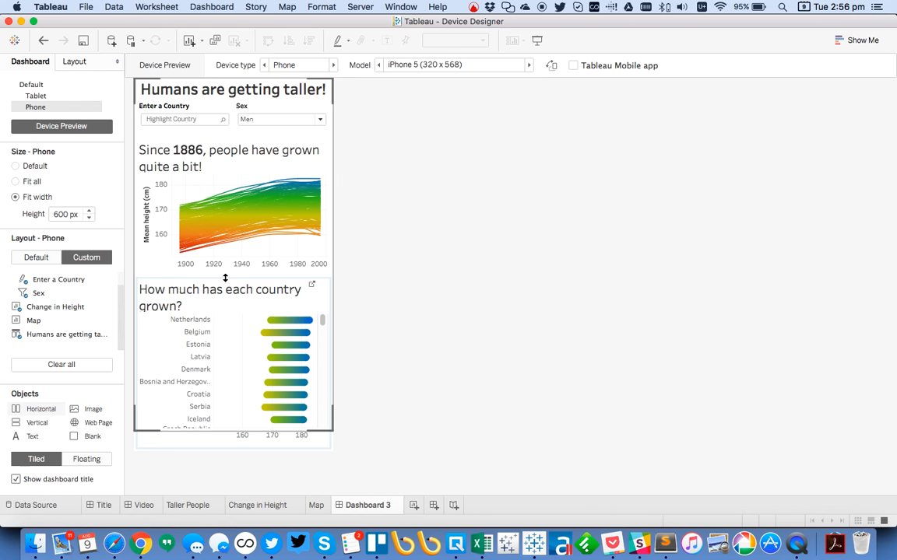
left_click_drag(225, 278, 226, 302)
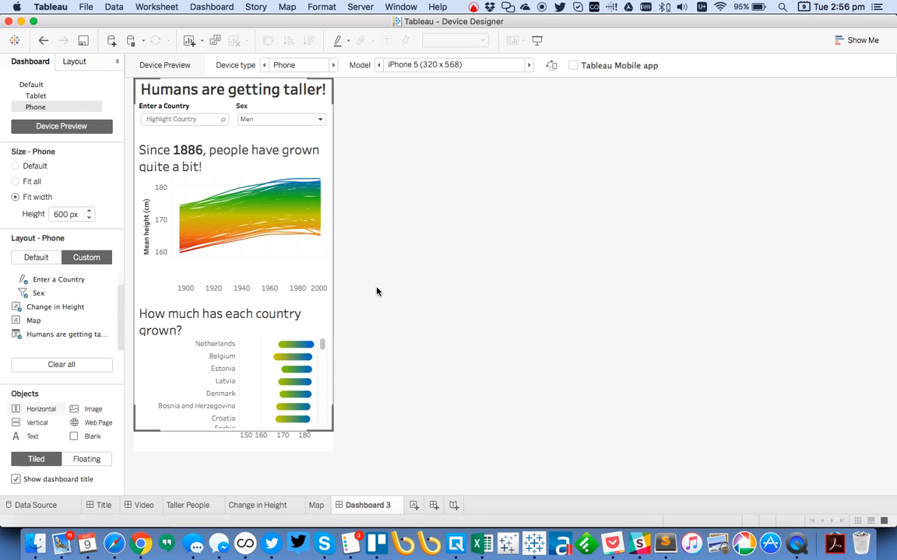
Highlight United States of America with the Enter a Country highlighter and look for it in the Change in Height chart.
left_click(195, 120)
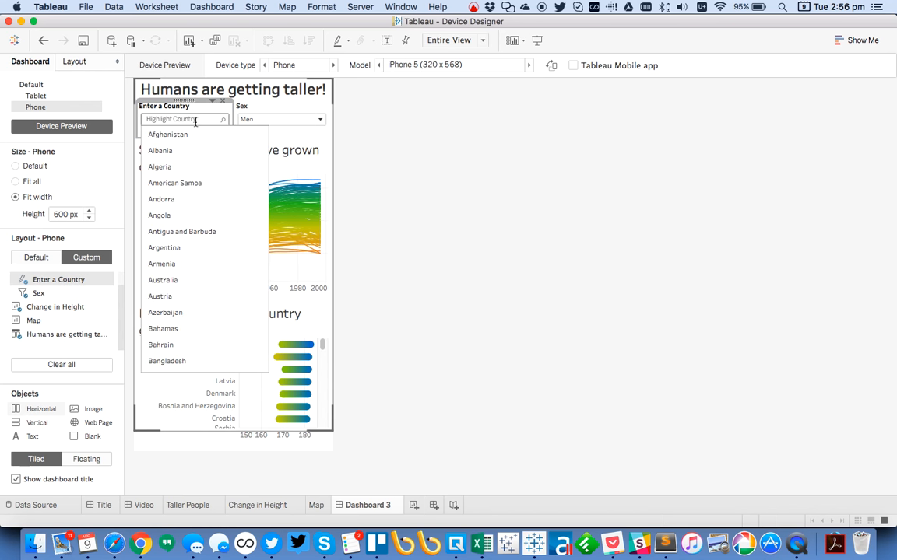
type("United")
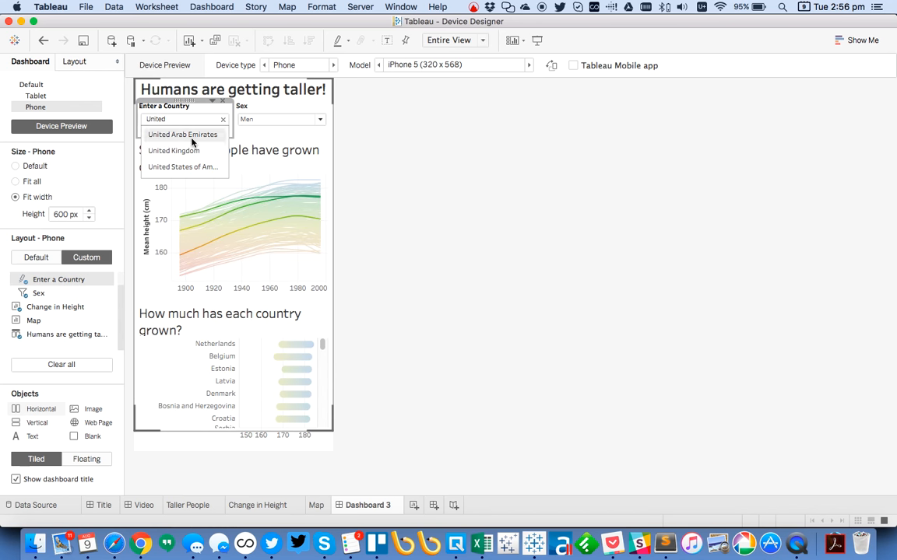
left_click(185, 165)
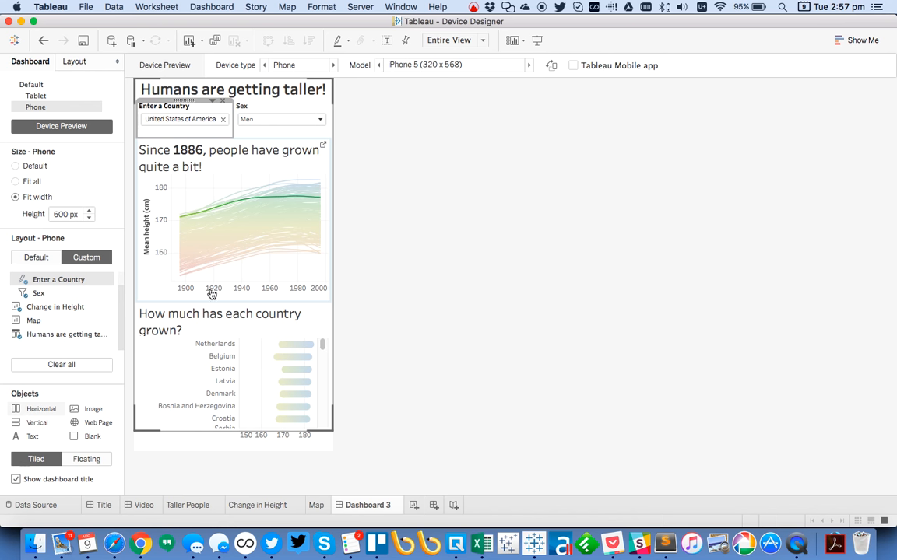
scroll(272, 360, "down", 3)
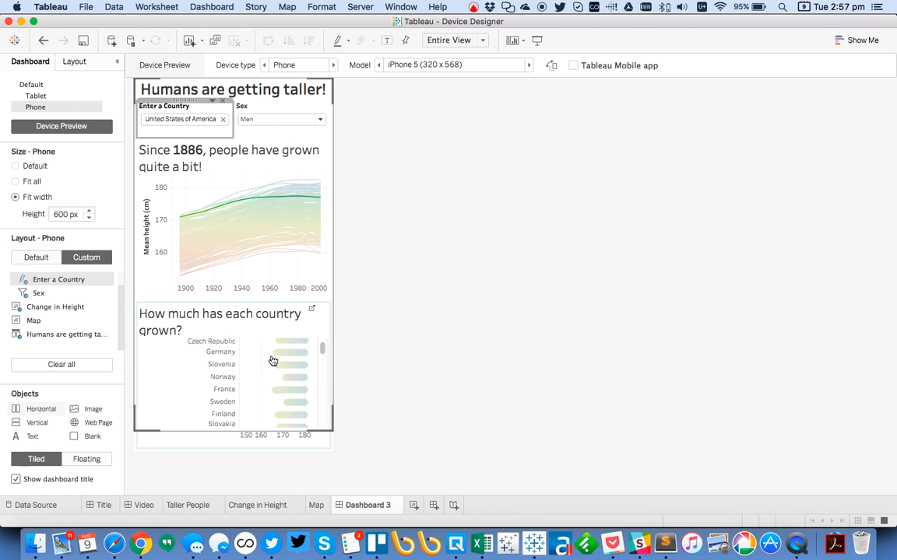
scroll(288, 362, "down", 3)
mouse_move(321, 354)
left_mouse_down()
mouse_move(323, 370)
mouse_move(325, 338)
left_mouse_up()
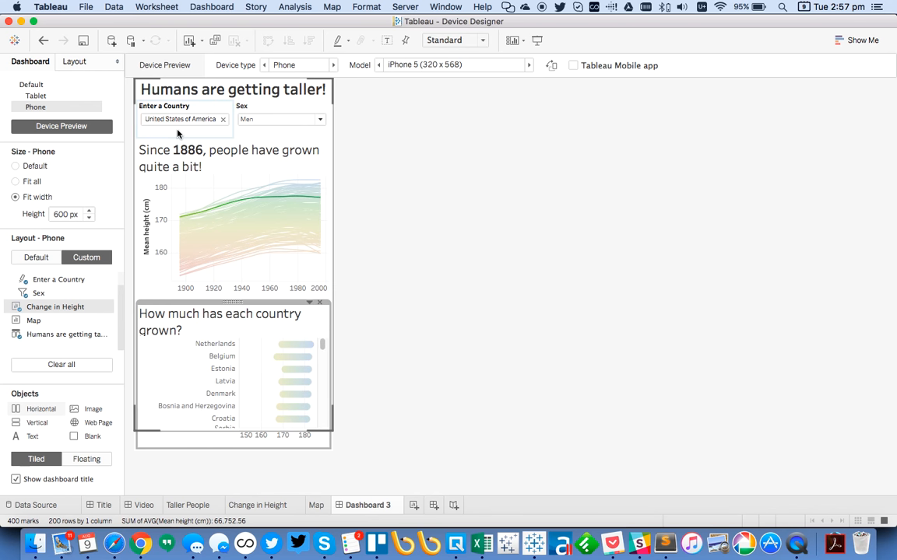
left_click(204, 123)
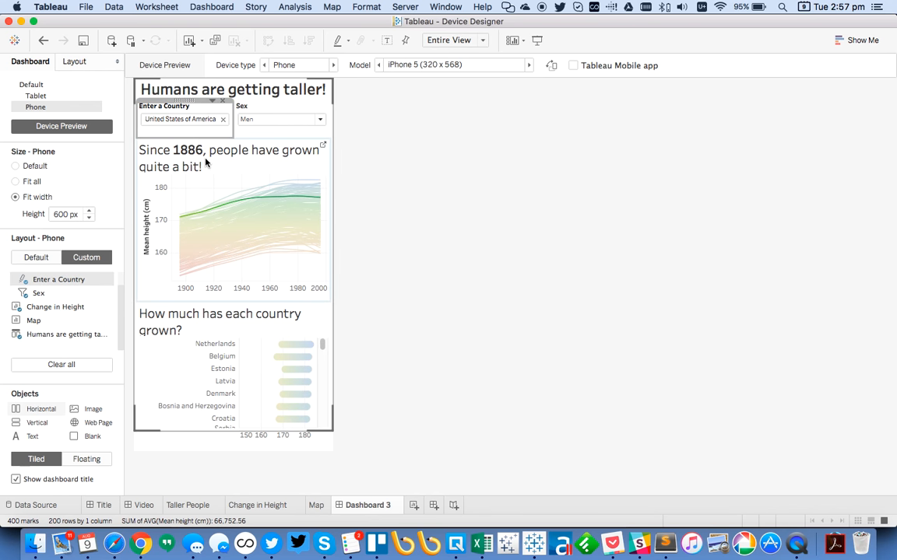
left_click(205, 162)
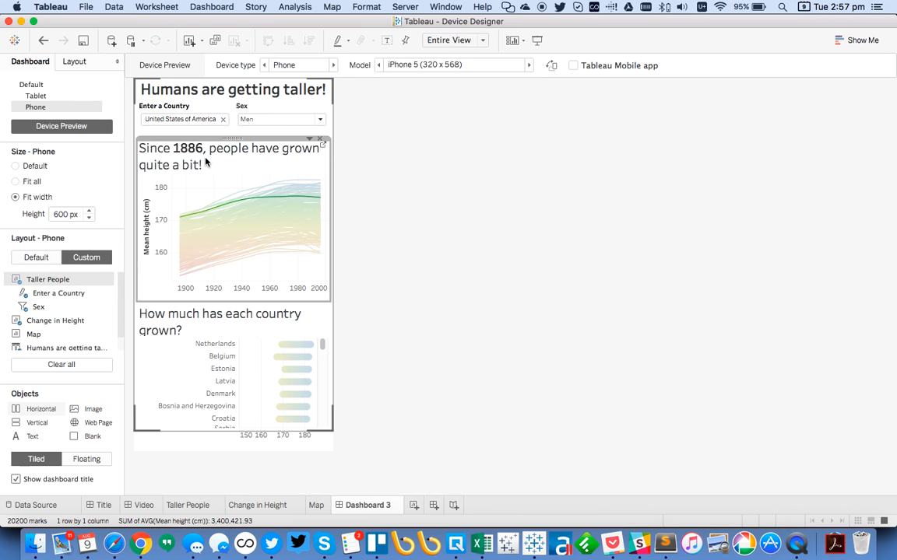
On the Taller People sheet, start creating a parameter from the Country field.
left_click(187, 507)
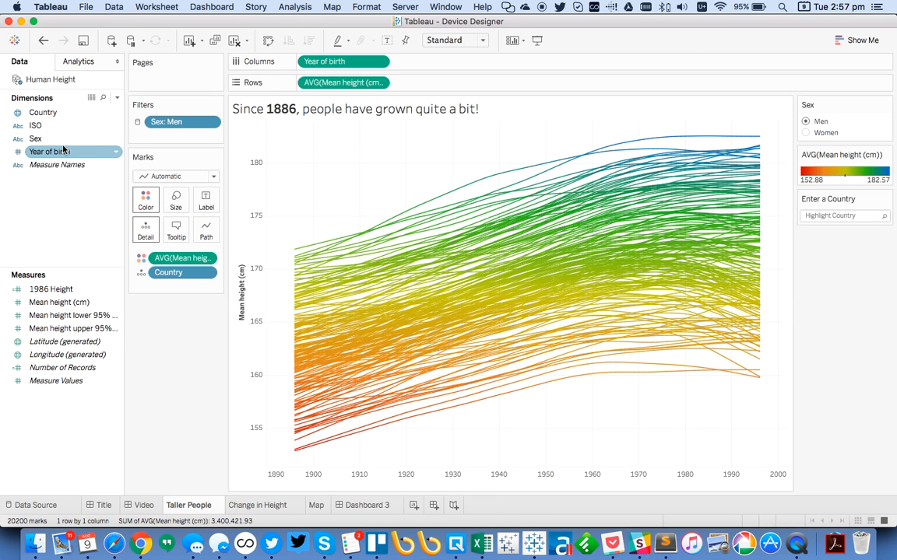
left_click(45, 113)
right_click(45, 113)
mouse_move(140, 204)
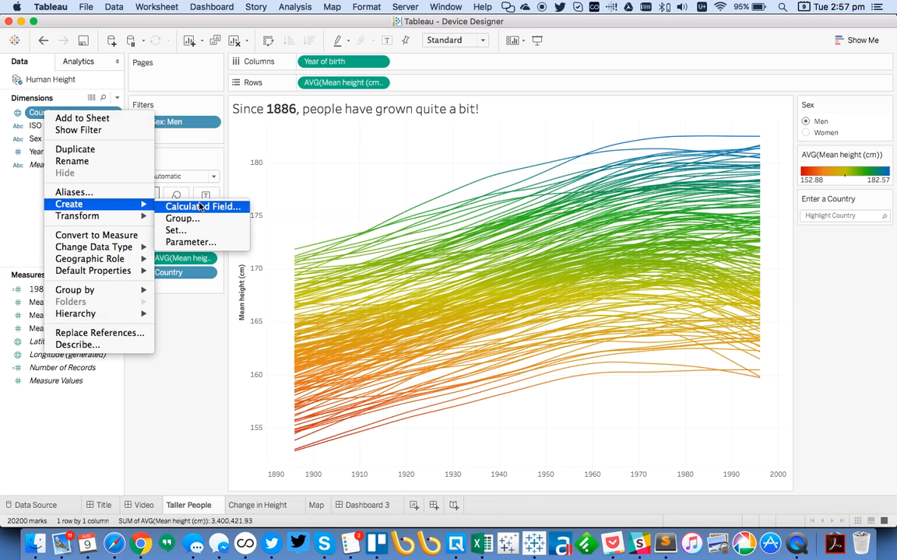
left_click(200, 240)
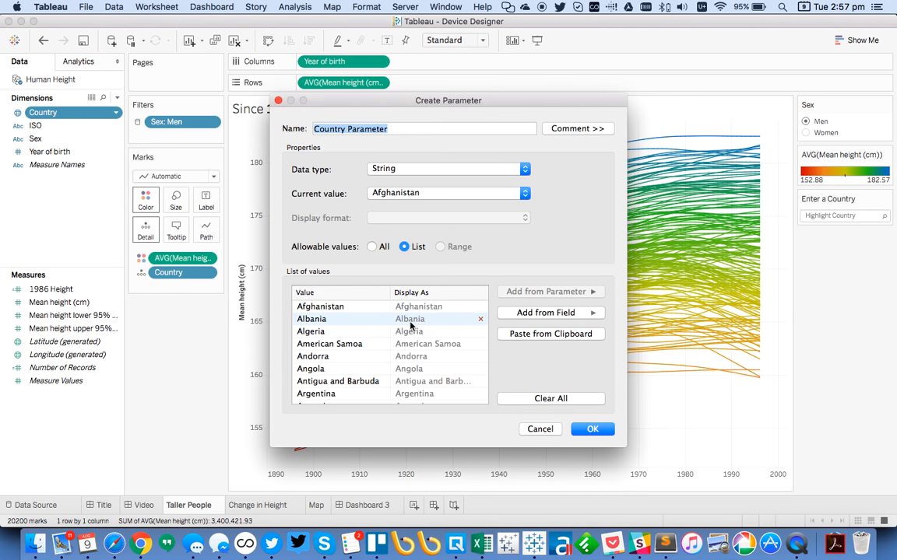
Name the new parameter "Choose a Country".
left_click(347, 128)
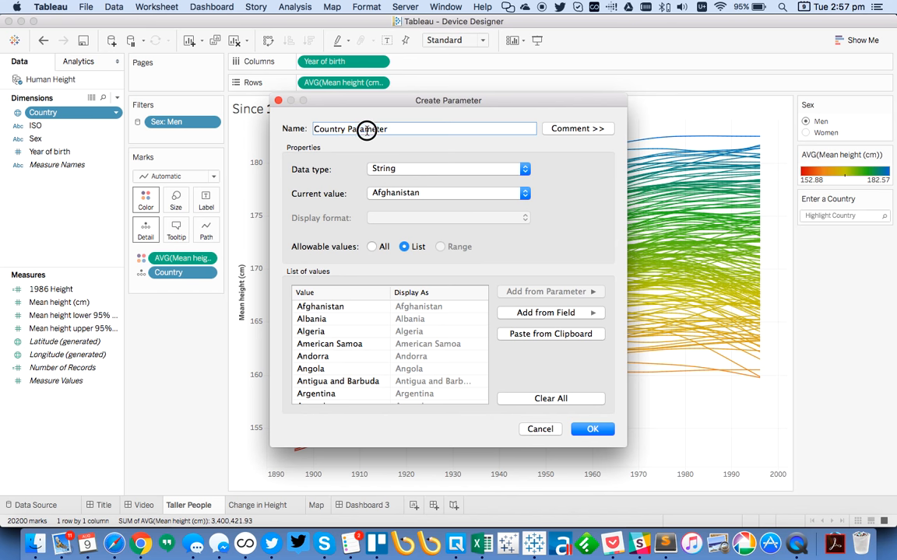
triple_click(416, 126)
type("Choose a Country")
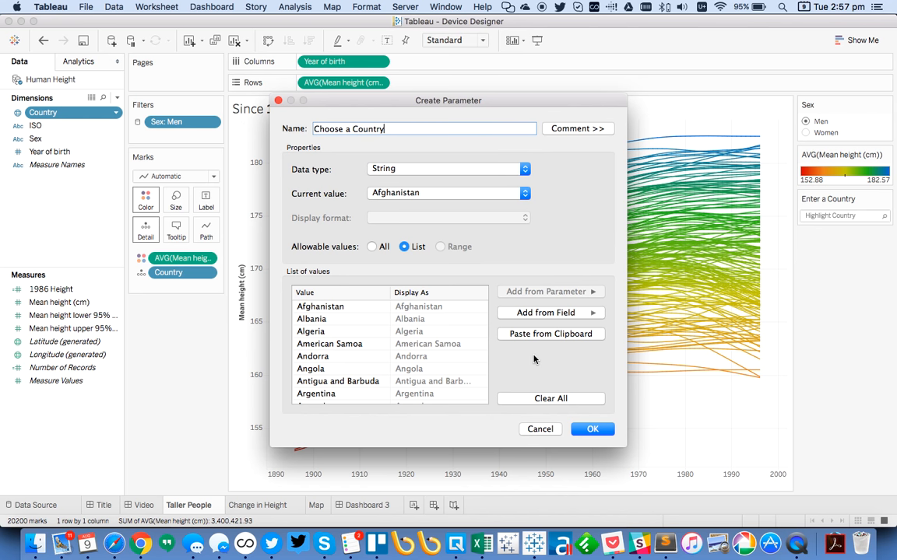
Clear all countries from the parameter's list of values and enter (All) as its first value.
scroll(452, 374, "down", 20)
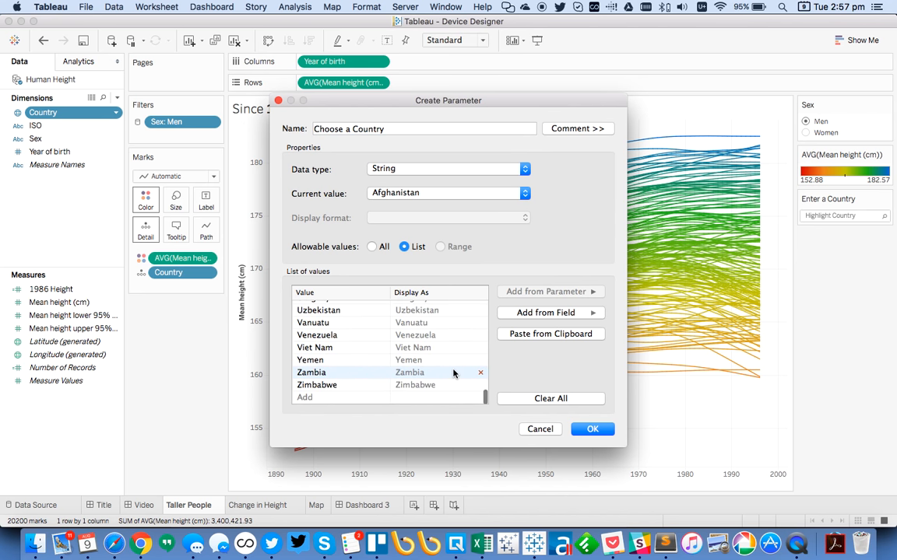
scroll(454, 372, "up", 20)
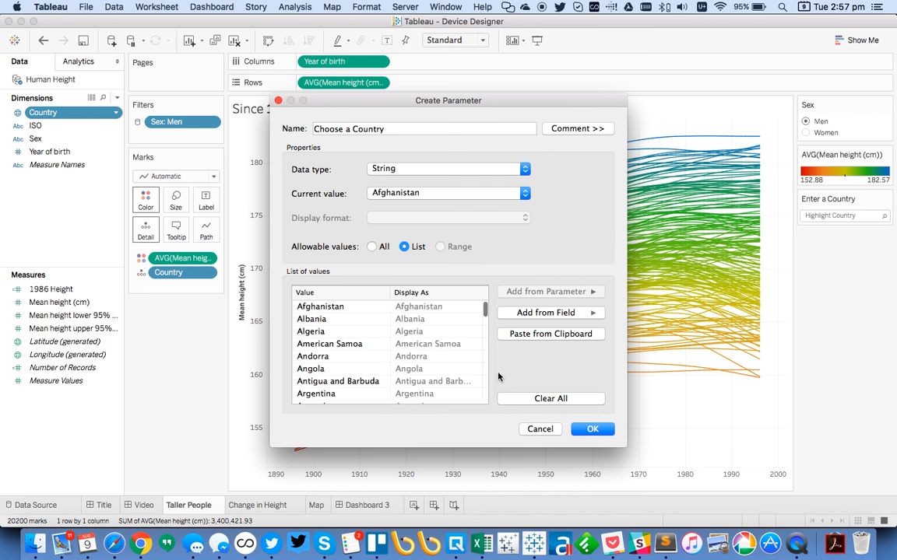
left_click(533, 401)
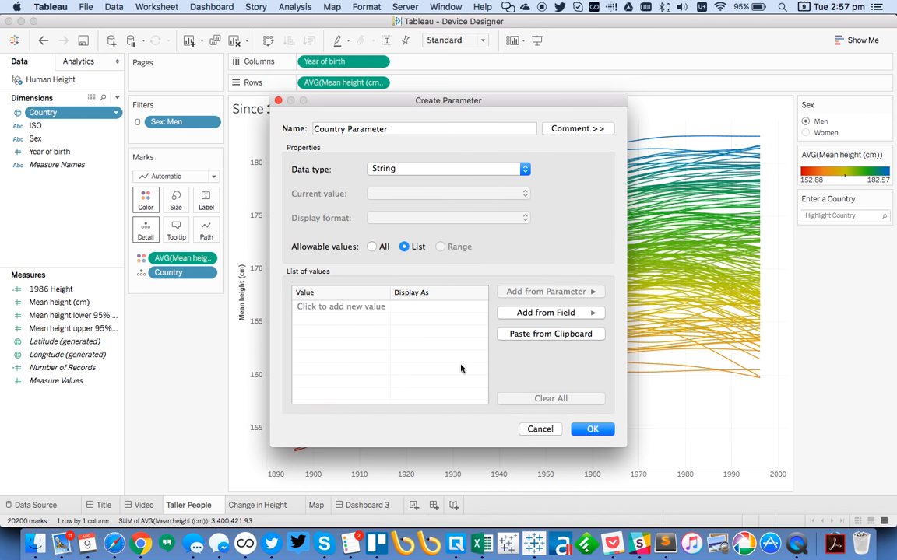
left_click(333, 306)
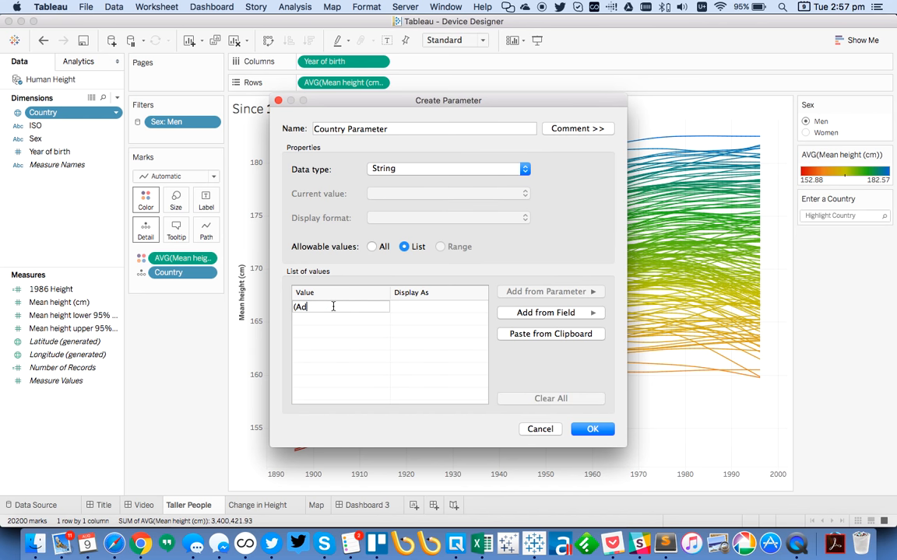
key("Return")
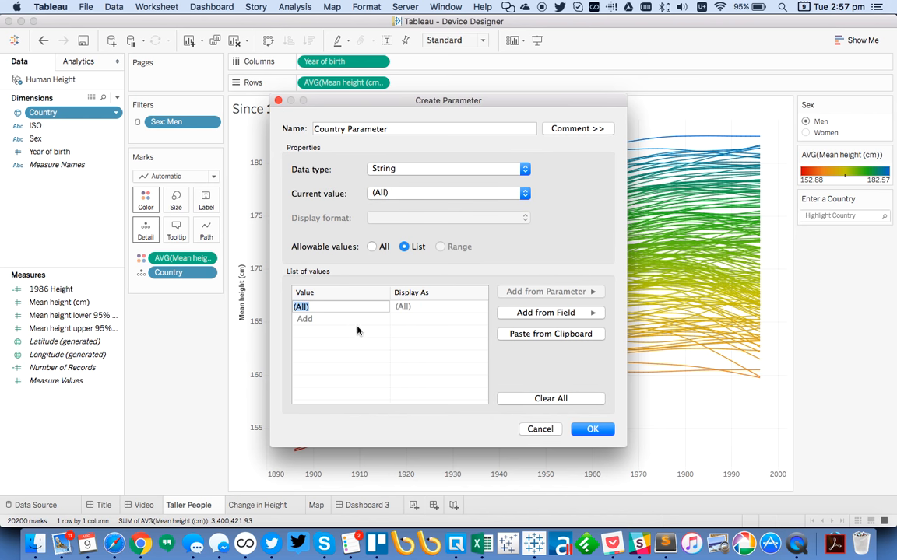
Add all values of the Country field below (All) in the parameter's list and create the parameter.
left_click(380, 318)
left_click(506, 312)
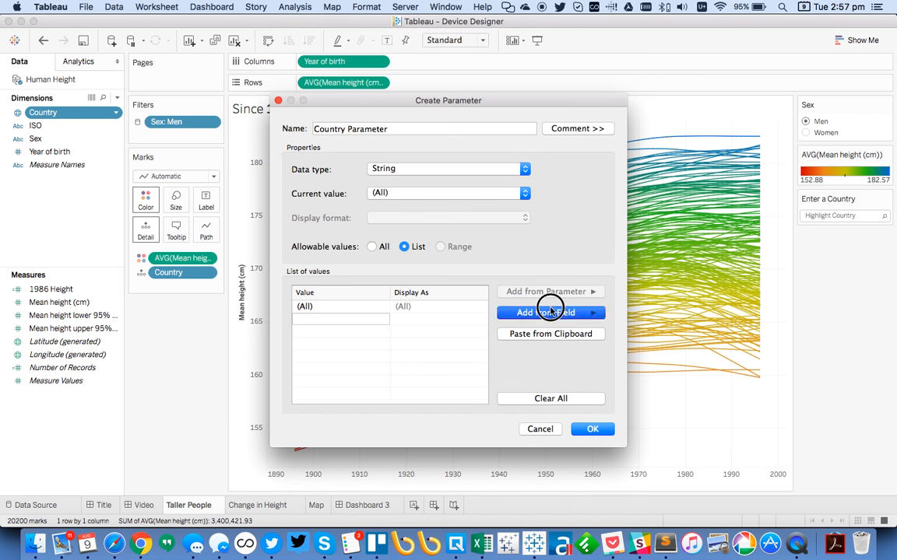
left_click(632, 312)
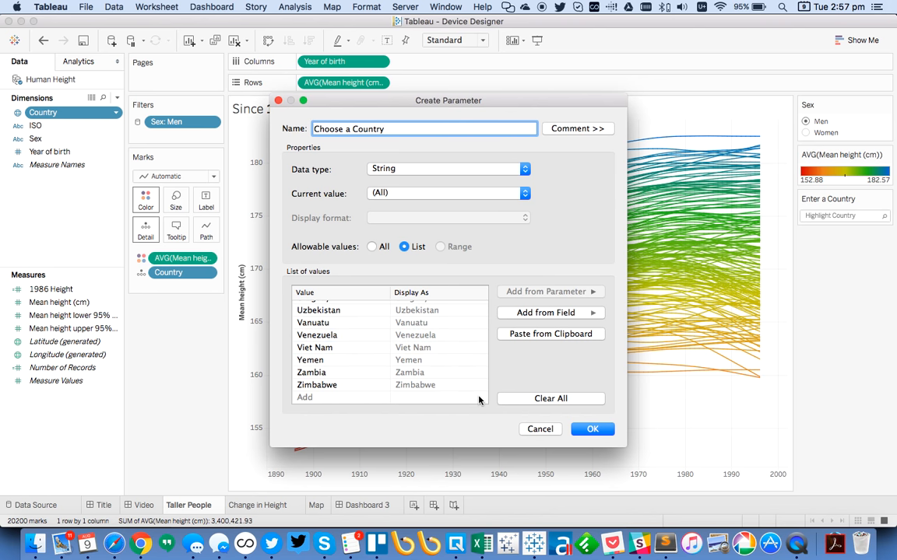
scroll(463, 355, "up", 5)
scroll(459, 358, "up", 15)
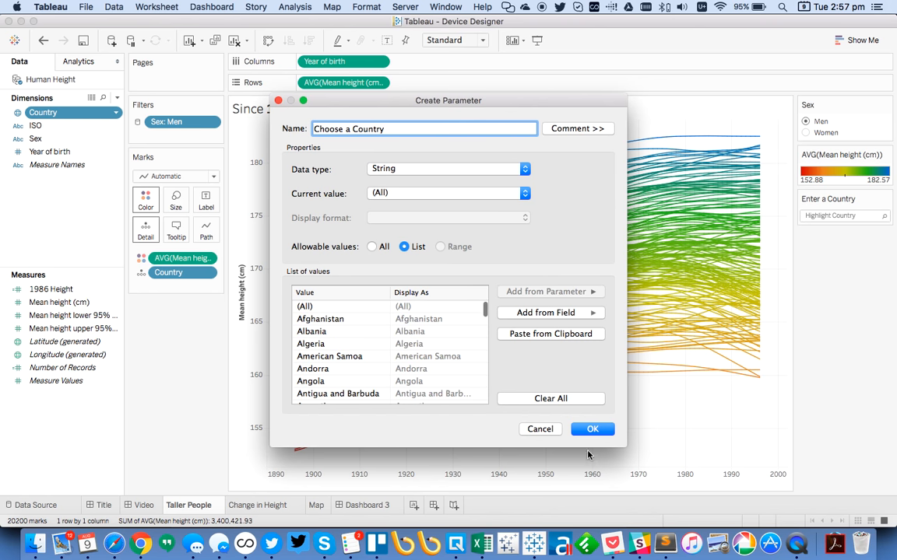
left_click(594, 429)
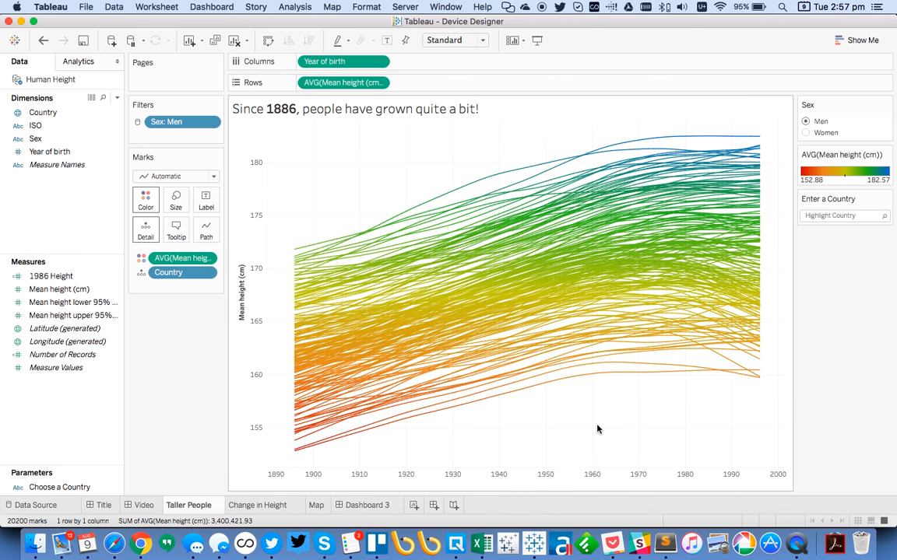
Show the Choose a Country parameter control on the Taller People sheet and remove the Enter a Country highlighter.
left_click(69, 488)
right_click(70, 488)
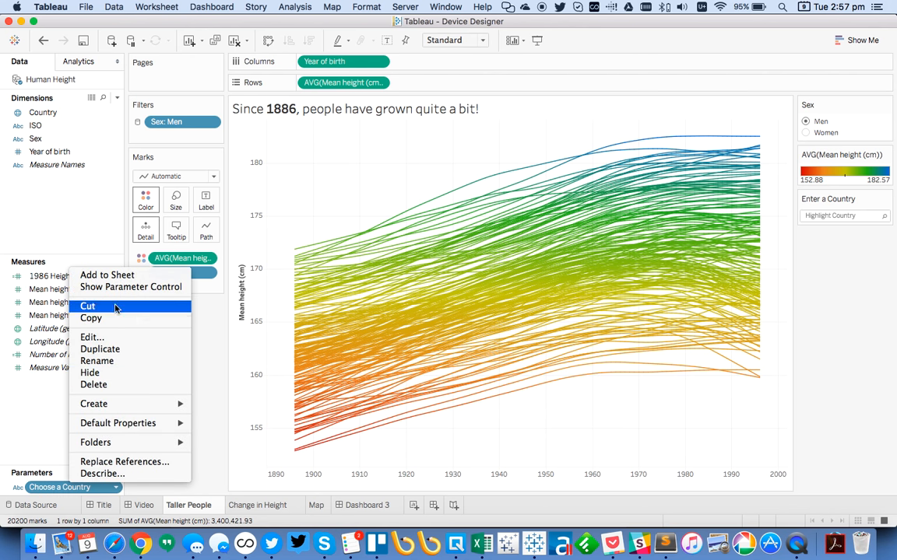
left_click(114, 282)
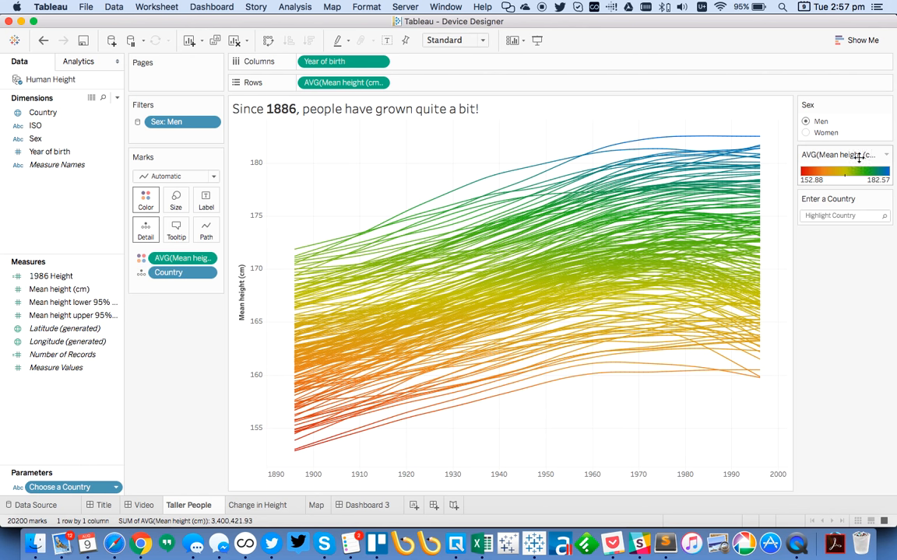
left_click(885, 198)
left_click(805, 252)
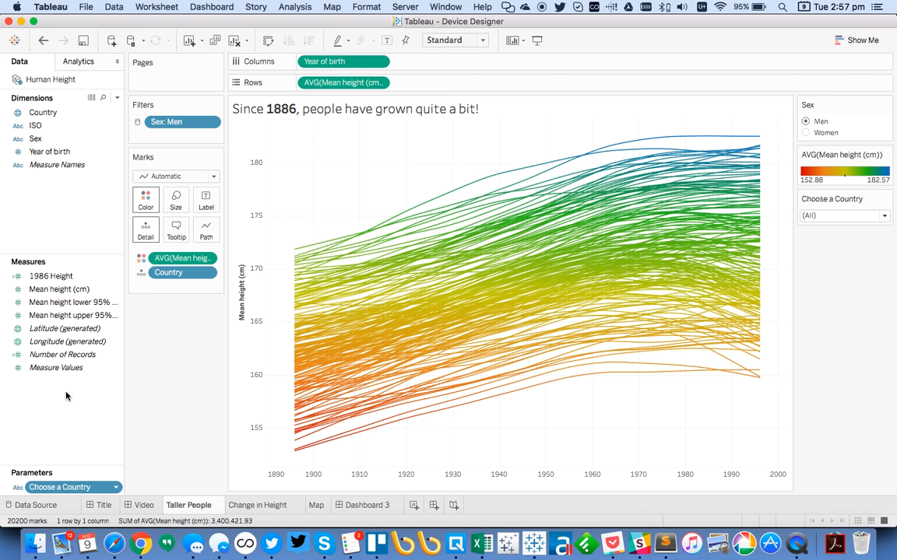
Start a new calculated field named "Country Match".
right_click(59, 208)
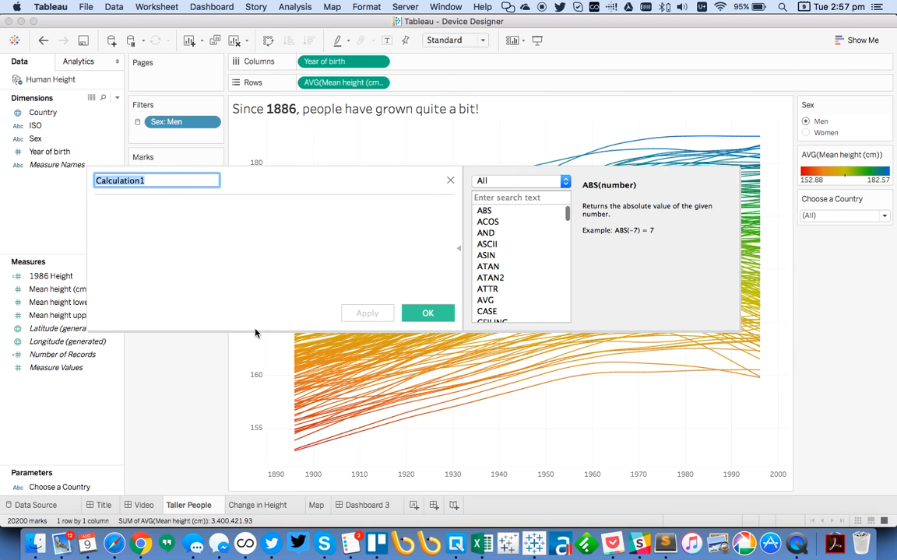
type("Coun")
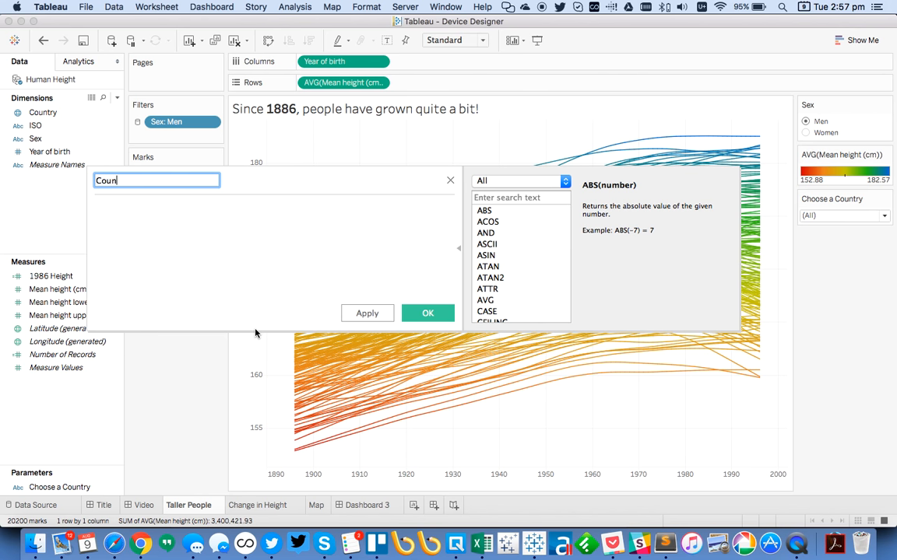
type("try Match")
key("Tab")
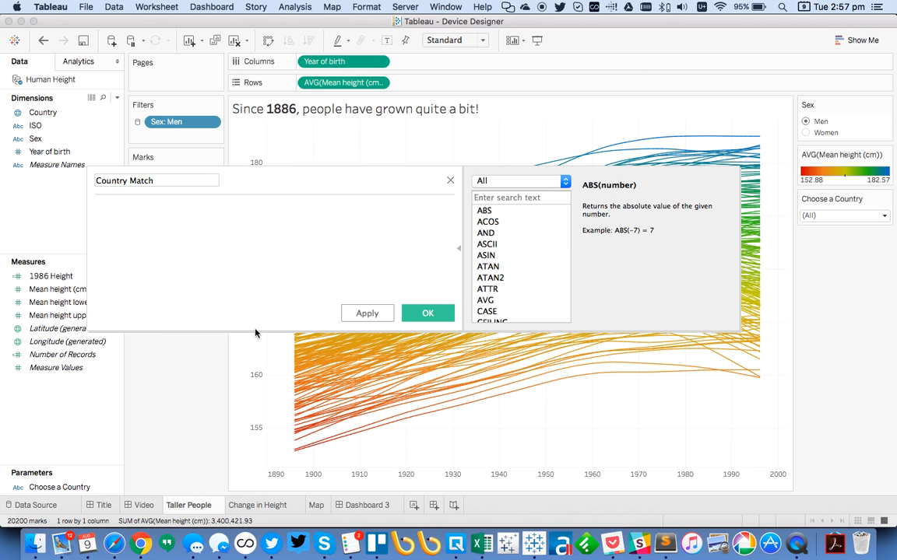
Define the Country Match calculation as [Country]=[Choose a Country] and save it.
type("coun")
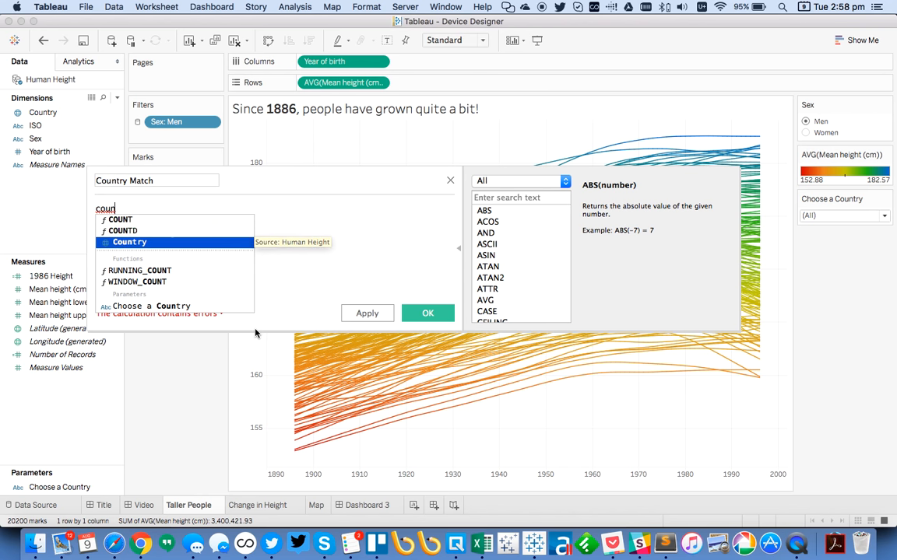
key("Return")
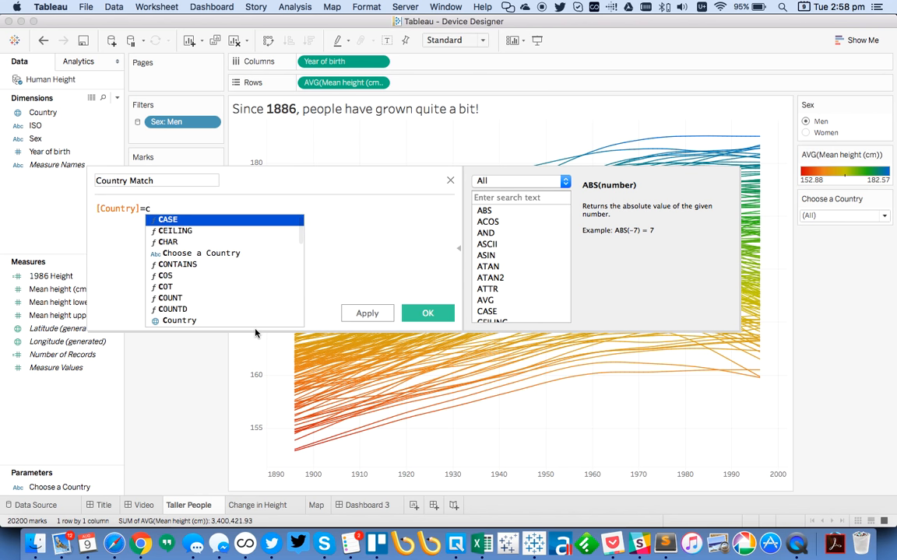
key("Down")
key("Down")
key("Down")
key("Return")
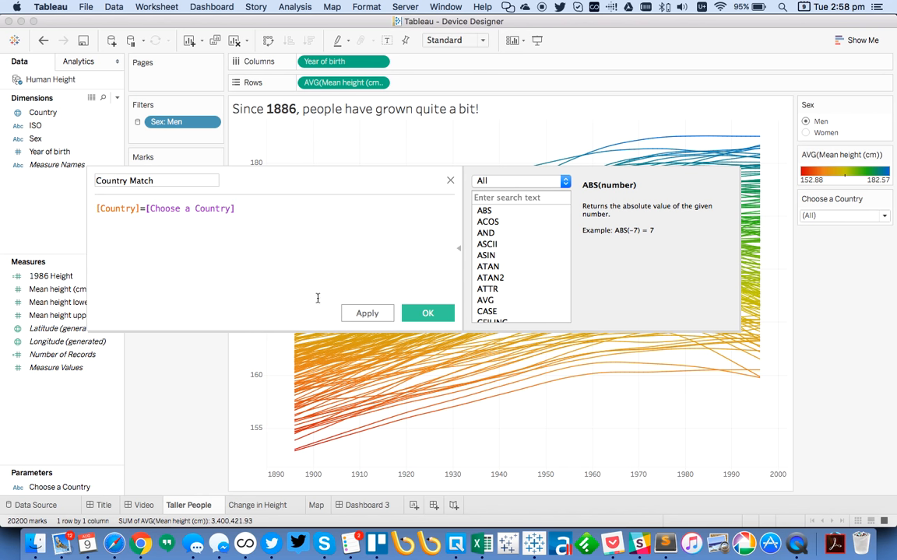
left_click(427, 312)
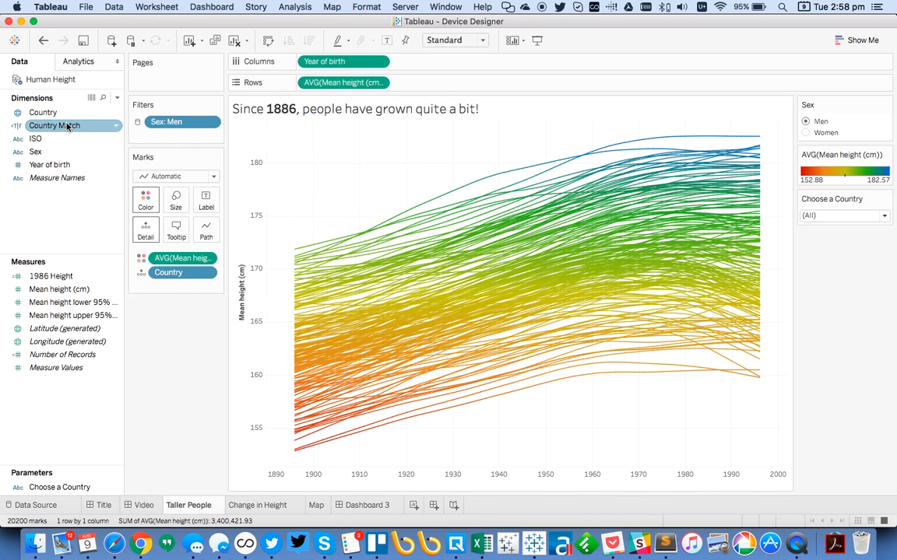
Size the lines by Country Match and set the Choose a Country parameter to Albania.
left_click_drag(54, 125, 173, 198)
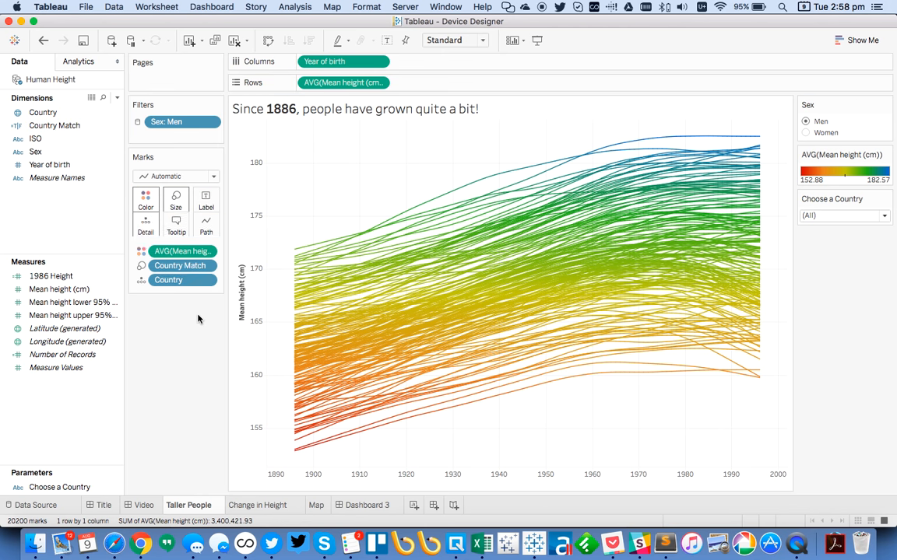
left_click(887, 216)
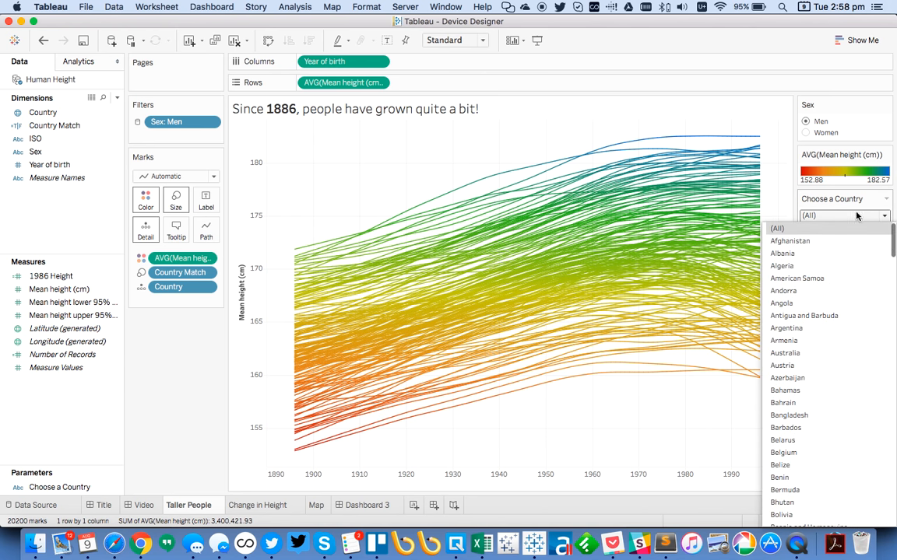
left_click(792, 256)
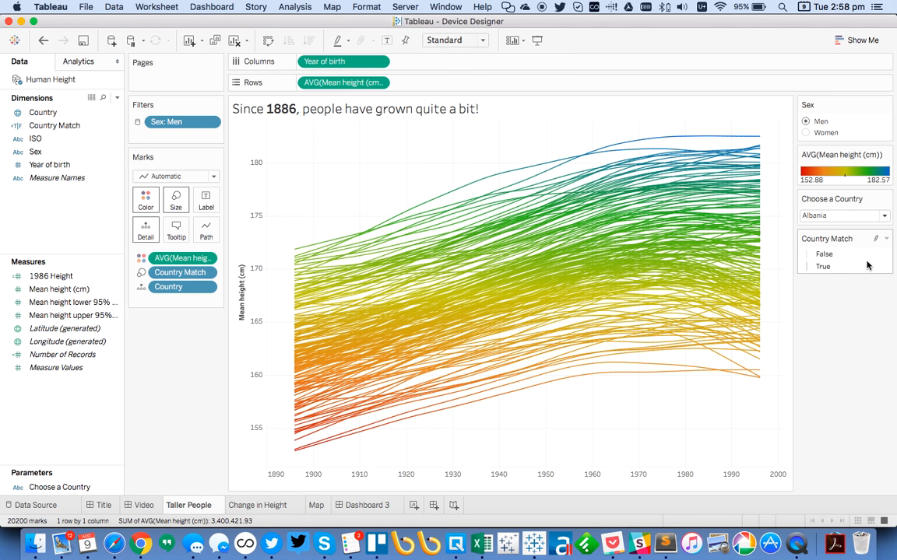
Widen the mark size range for Country Match slightly so that the True line is thicker than the False lines.
left_click(875, 239)
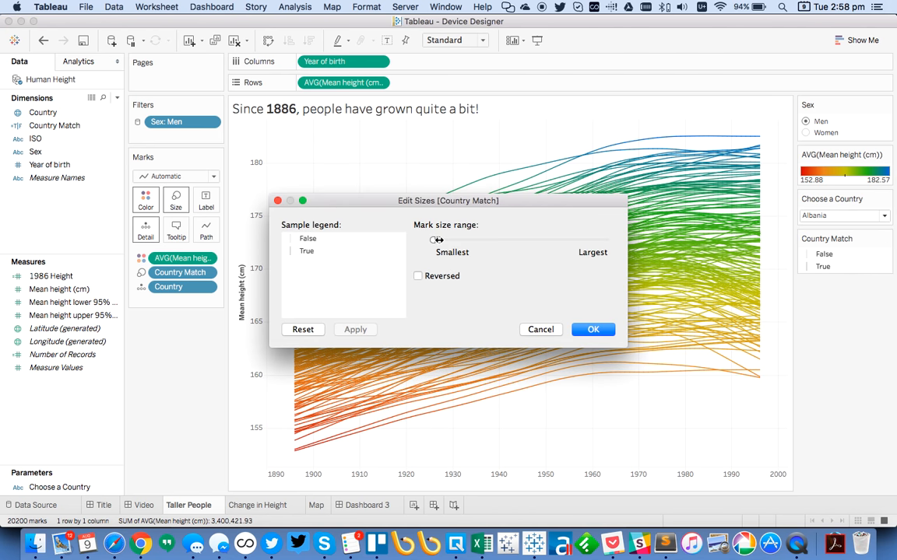
left_click_drag(439, 239, 446, 239)
left_click(355, 329)
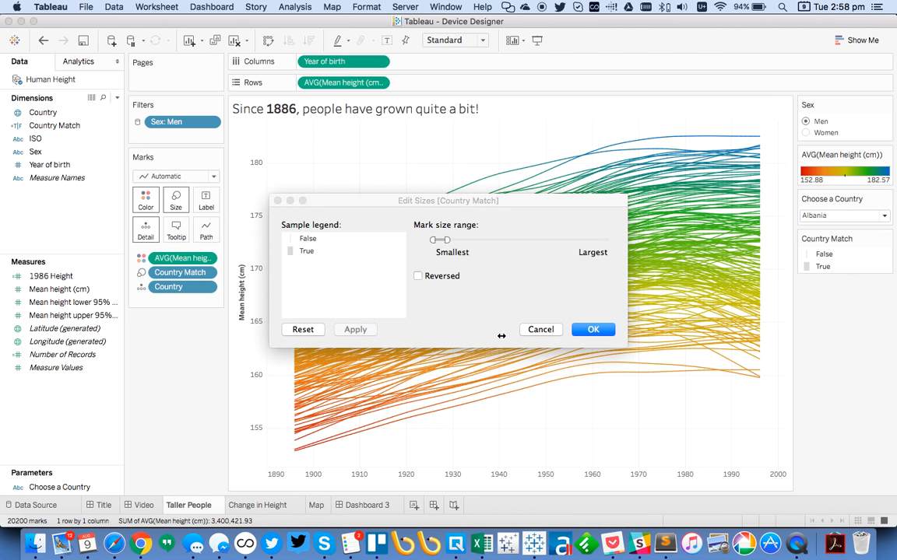
left_click(593, 331)
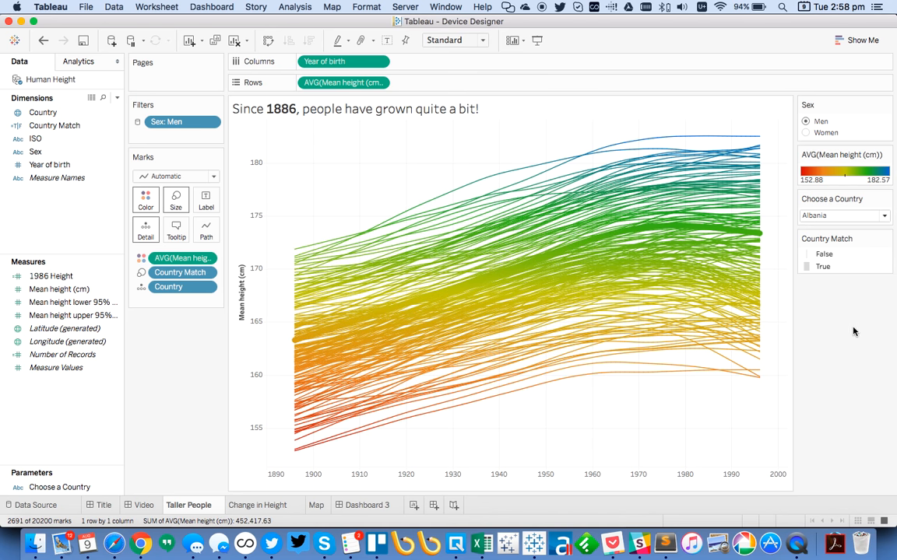
Set the Choose a Country parameter back to (All).
left_click_drag(608, 259, 767, 333)
left_click(847, 215)
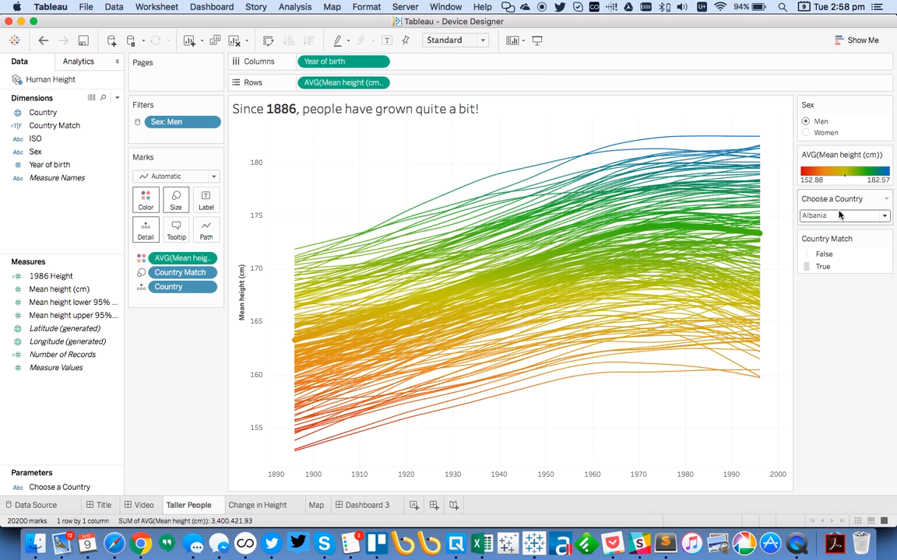
scroll(836, 296, "up", 2)
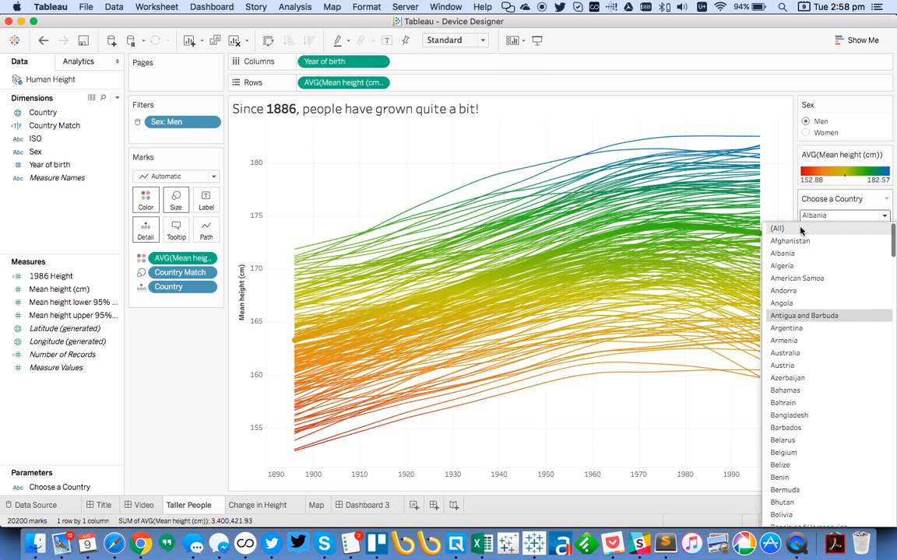
left_click(802, 228)
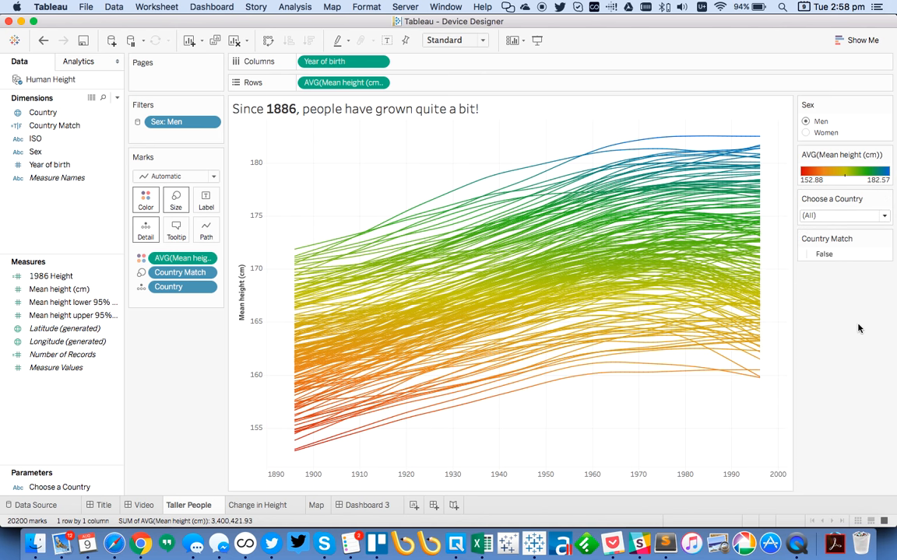
On the Change in Height sheet, add a Country Match filter that keeps Null and True.
left_click(259, 505)
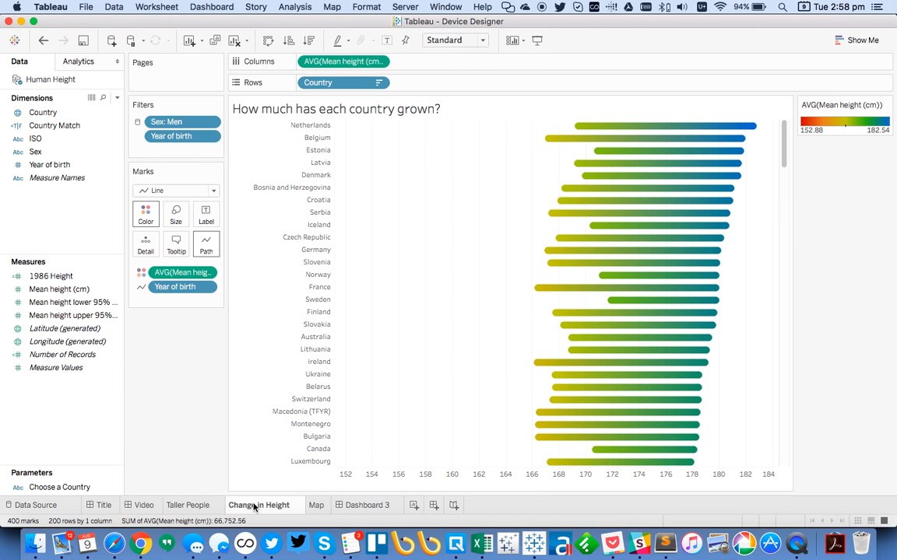
left_click_drag(51, 125, 152, 147)
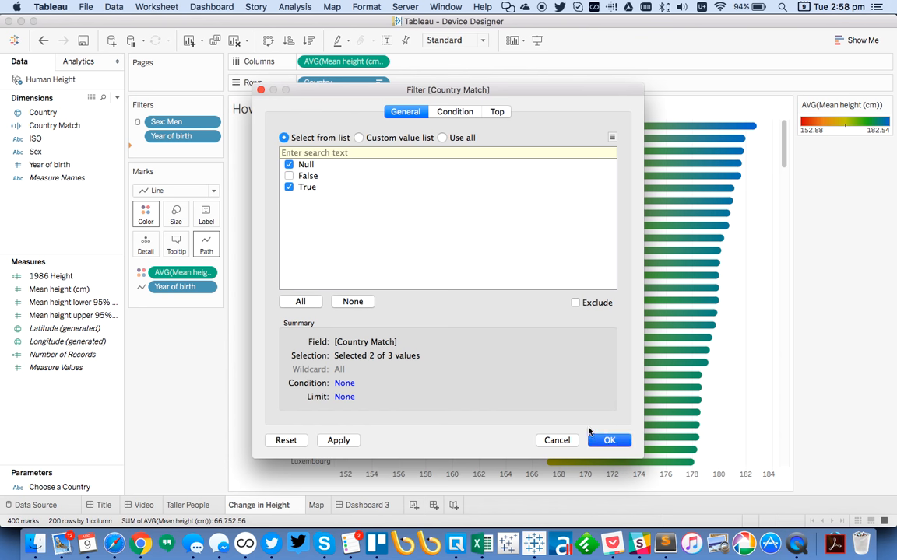
left_click(606, 440)
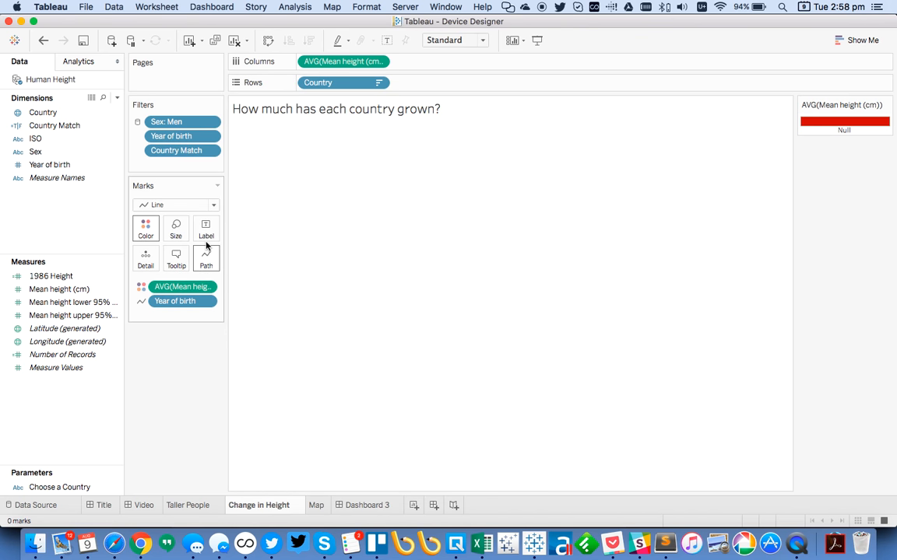
Edit the Country Match filter to exclude Null and keep only True.
left_click(210, 151)
left_click(191, 165)
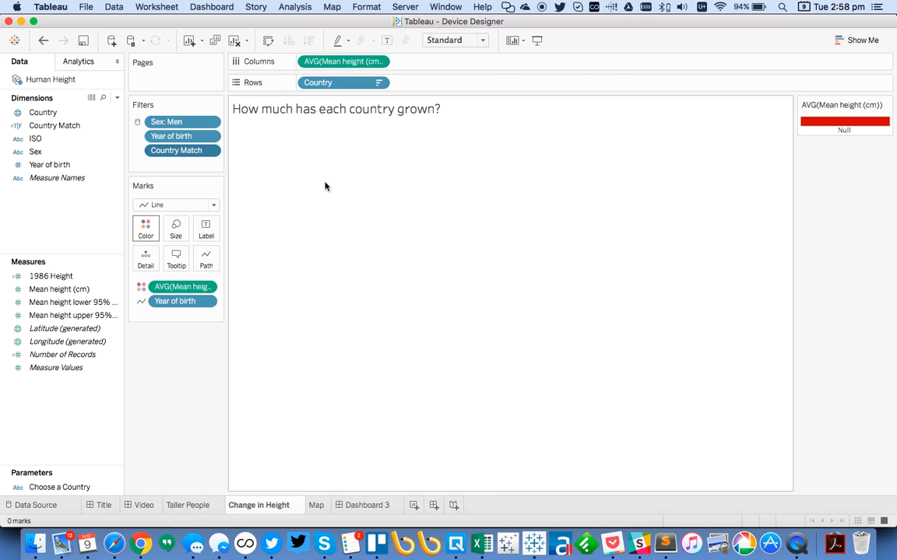
left_click(289, 167)
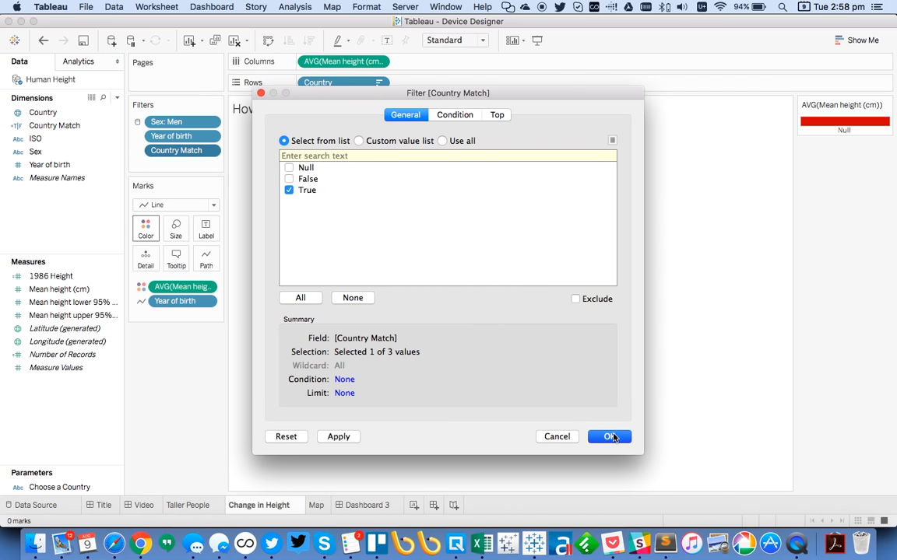
left_click(607, 437)
left_click(209, 151)
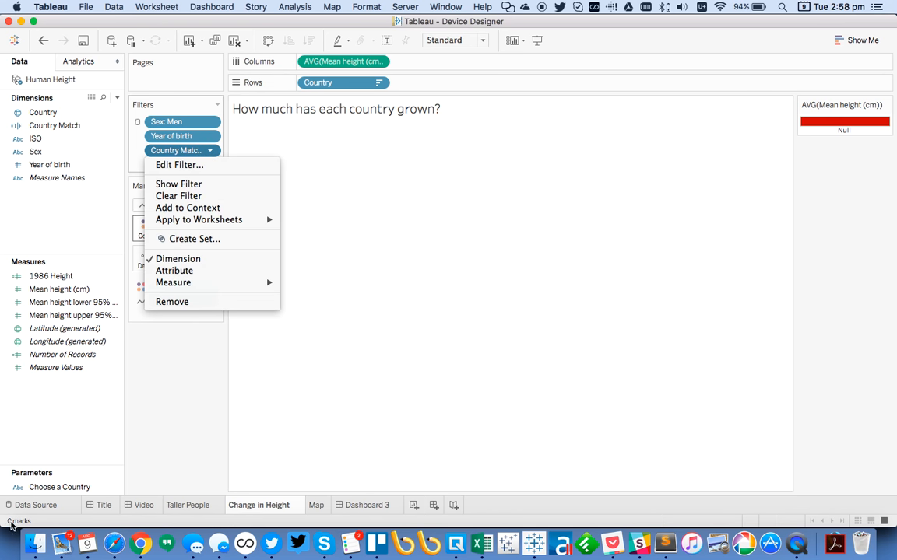
right_click(64, 489)
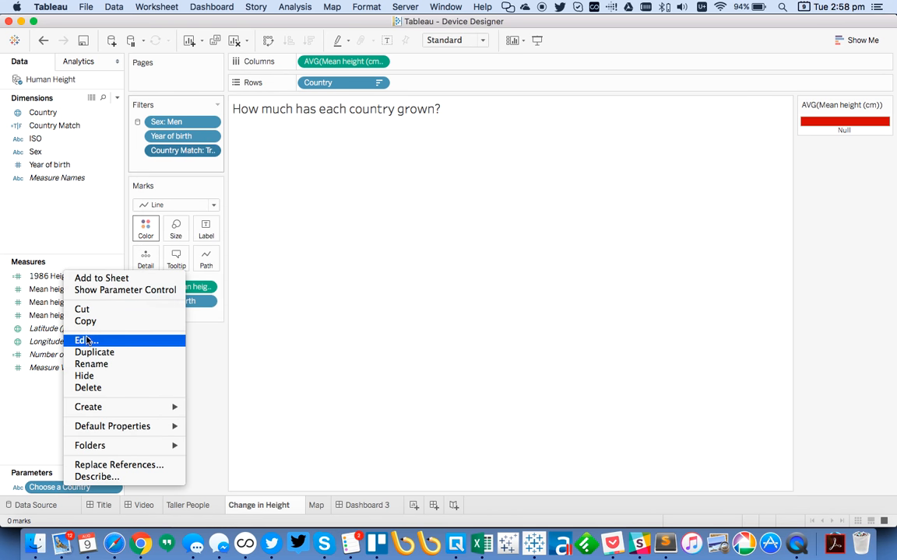
left_click(56, 210)
Extend the Country Match calculation with OR [Choose a Country]='(All)' so that it also matches when all countries are chosen.
right_click(78, 127)
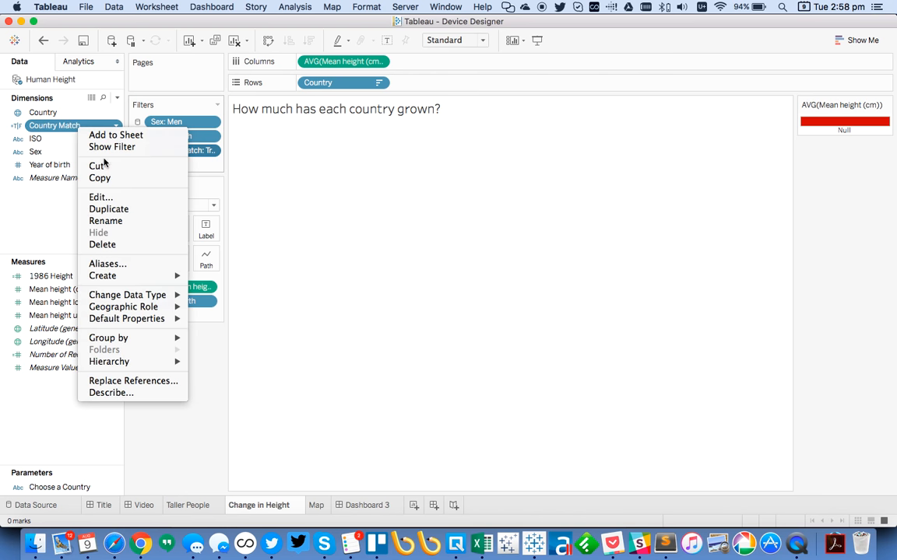
left_click(105, 199)
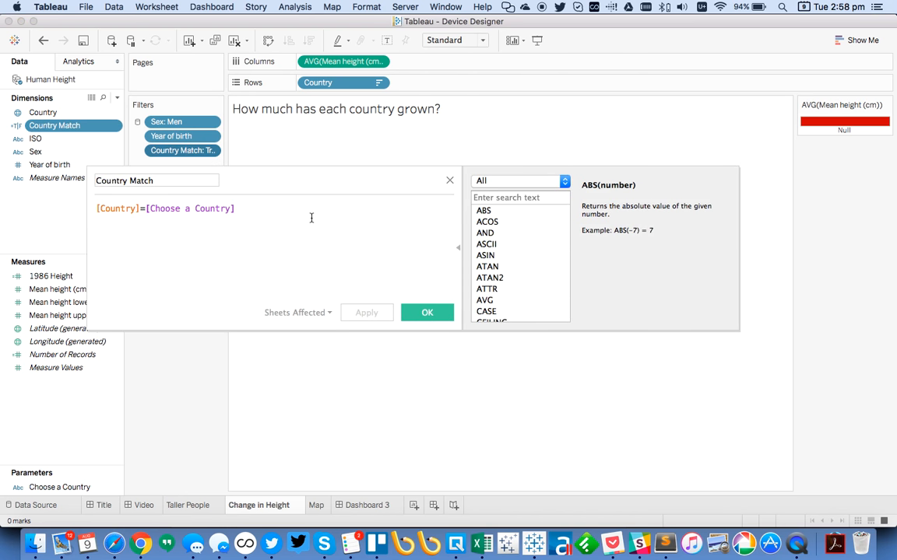
type("OR ")
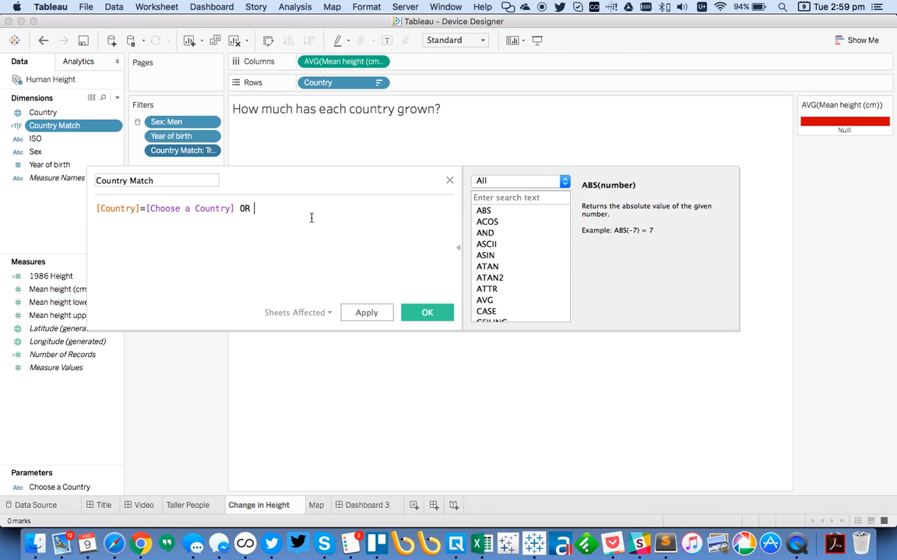
type("co")
key("BackSpace")
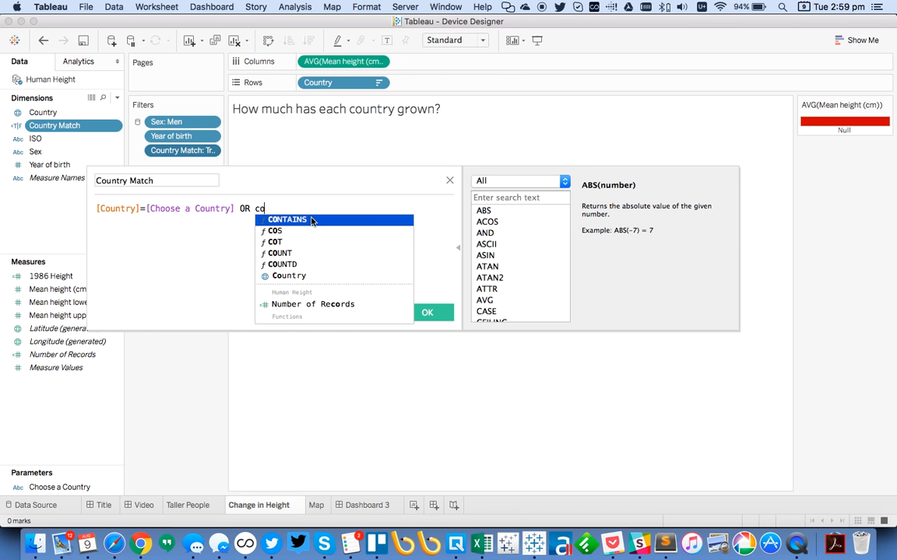
type("h")
key("Down")
key("Return")
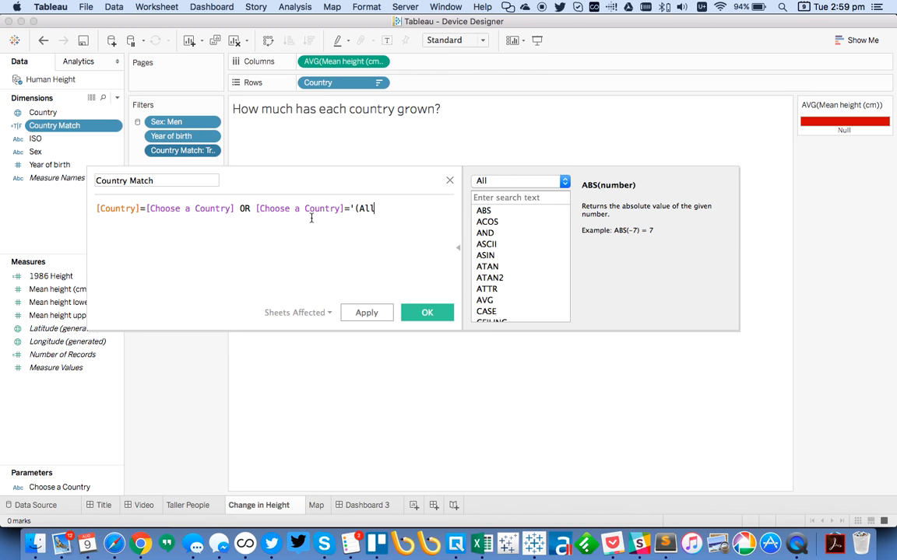
left_click(425, 313)
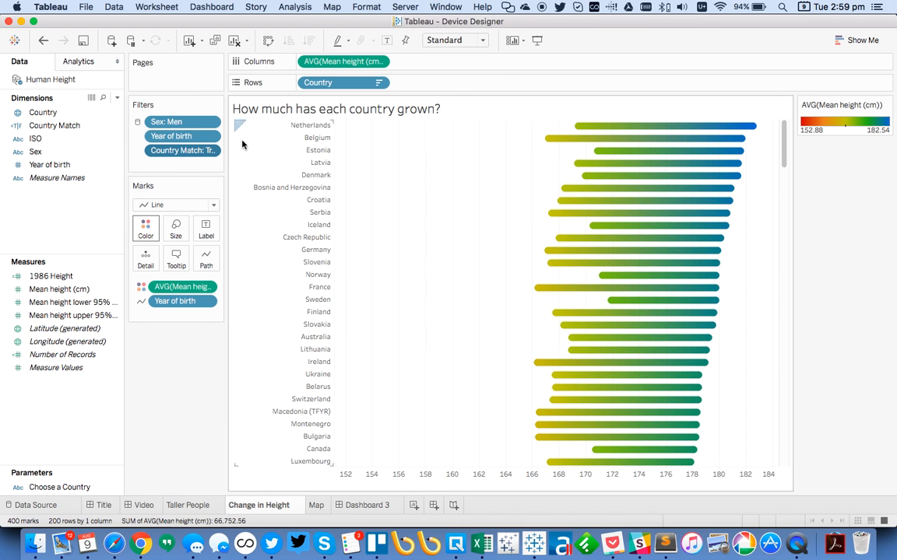
Show the Choose a Country parameter control on the Default layout of Dashboard 3, starting from the Taller People view.
left_click(367, 505)
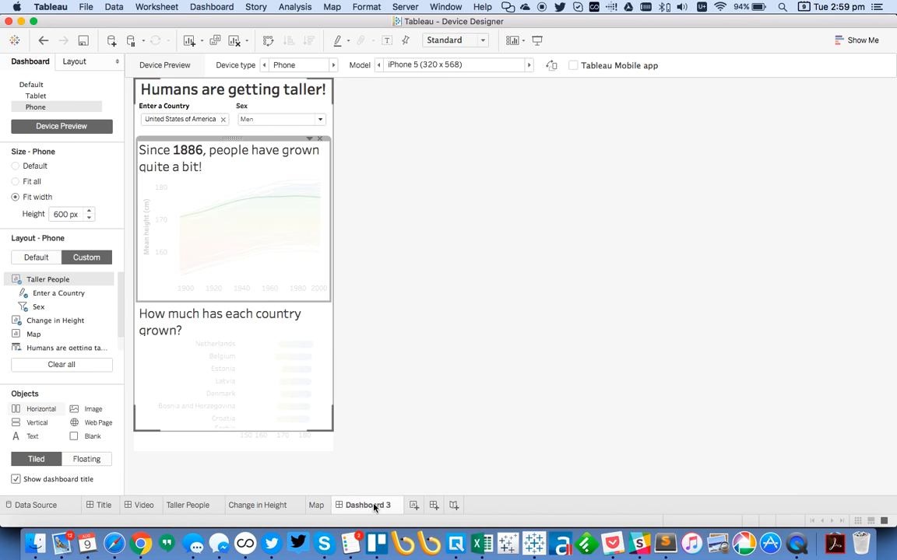
left_click(226, 151)
left_click(309, 139)
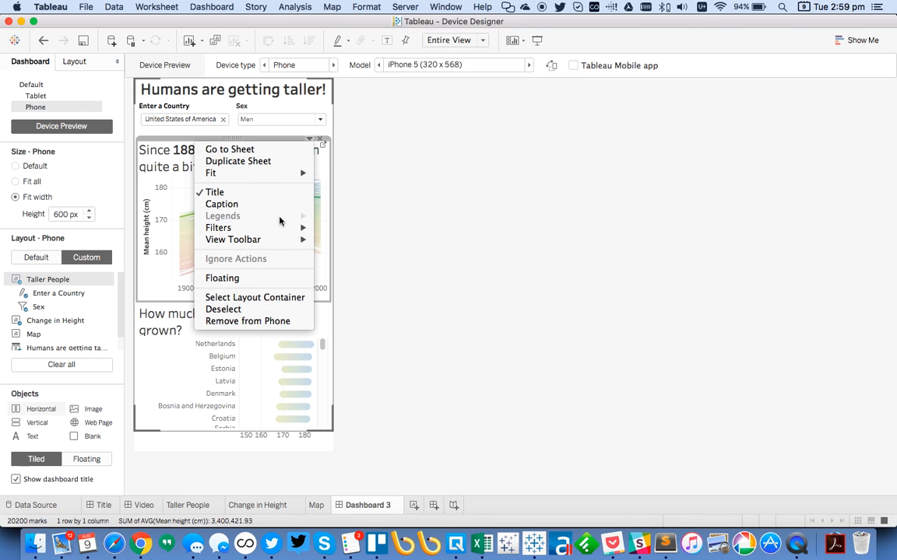
left_click(425, 211)
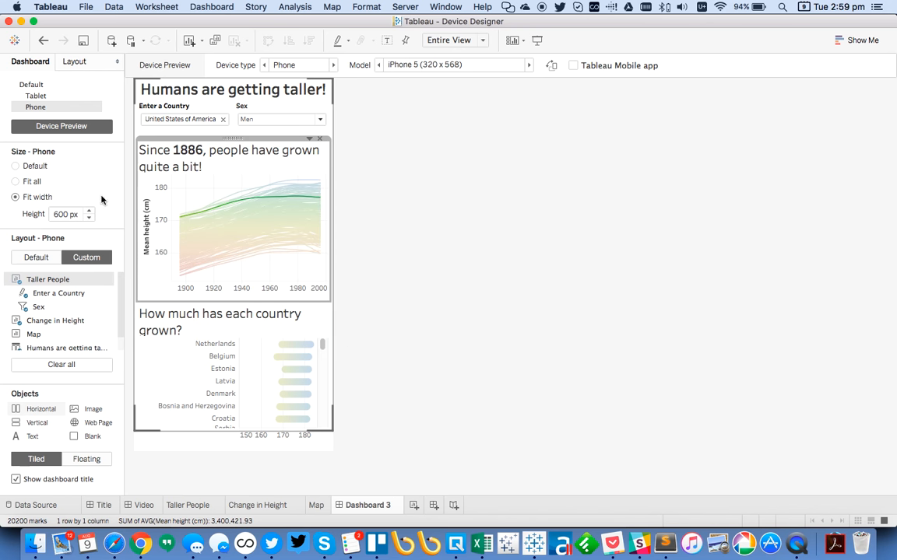
left_click(39, 83)
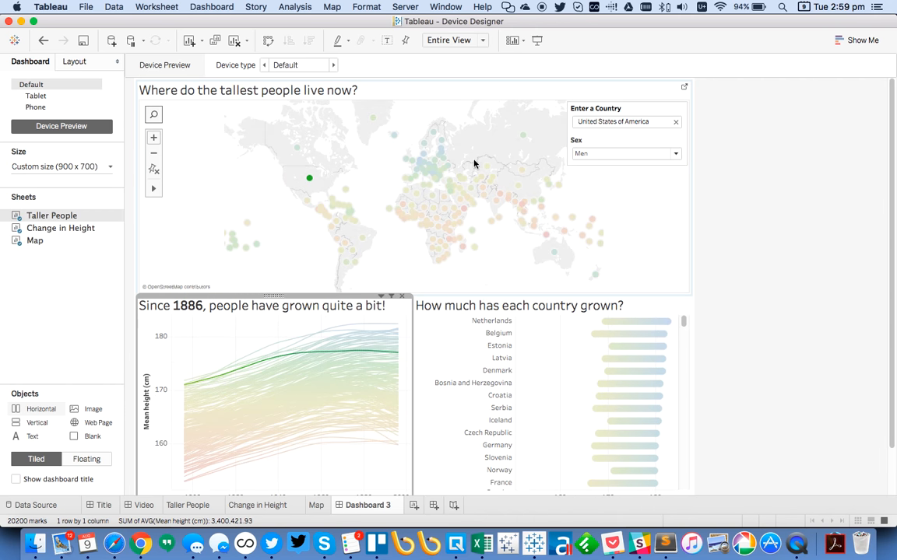
left_click(380, 296)
mouse_move(352, 387)
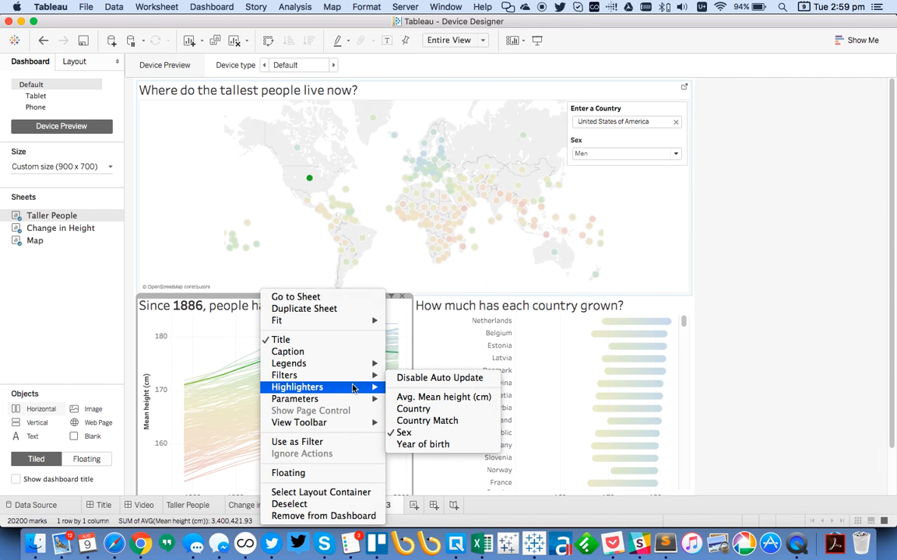
left_click(435, 400)
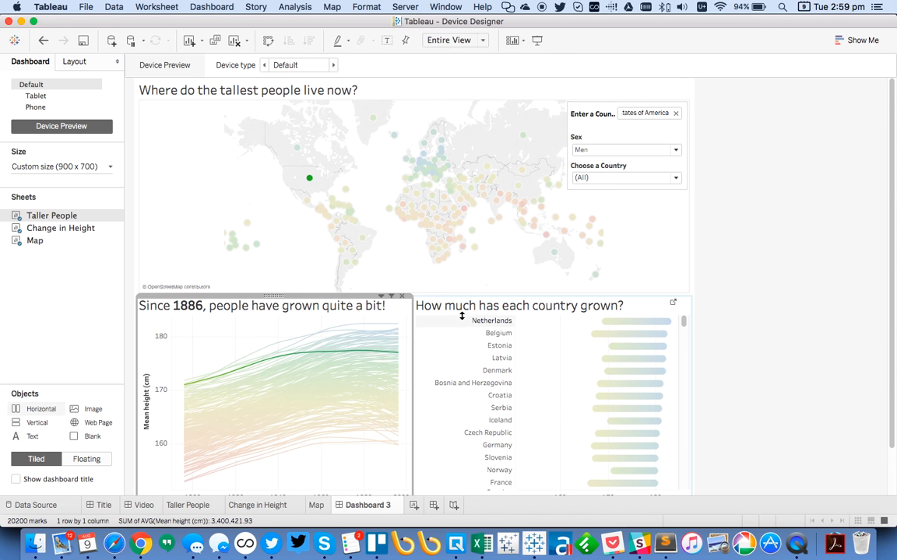
Remove the Enter a Country highlighter from the dashboard and move the Choose a Country control above the Sex filter.
left_click(604, 121)
left_click(678, 107)
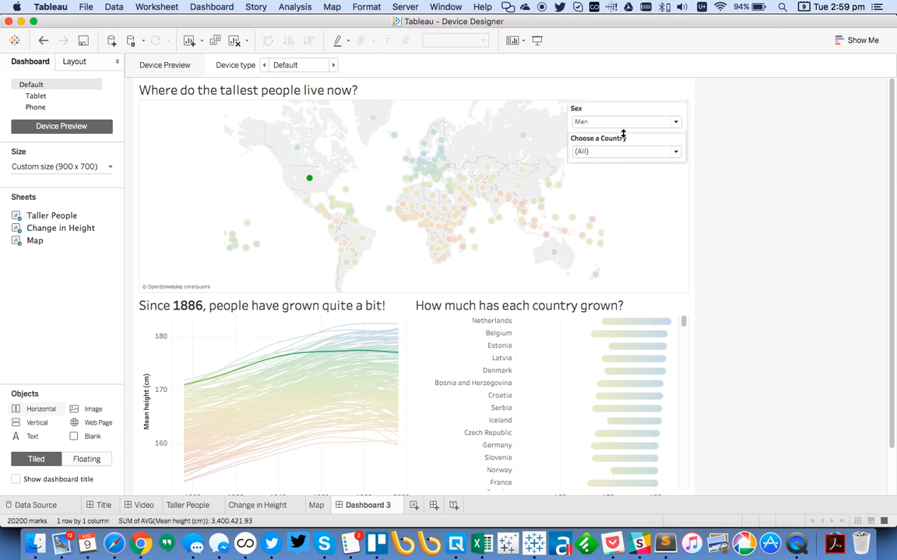
left_click_drag(620, 137, 635, 114)
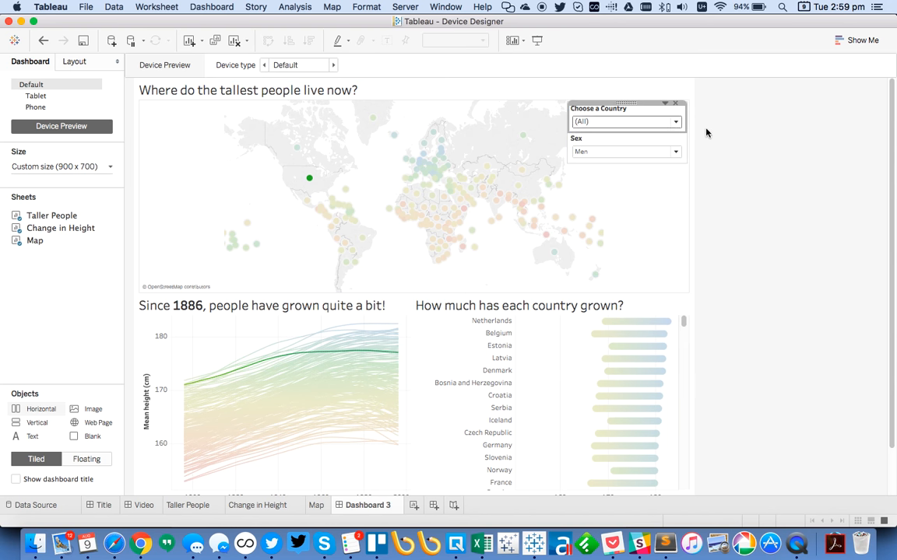
Test the dashboard's Choose a Country parameter with Afghanistan and Algeria, and leave it set to India.
left_click(637, 122)
left_click(613, 148)
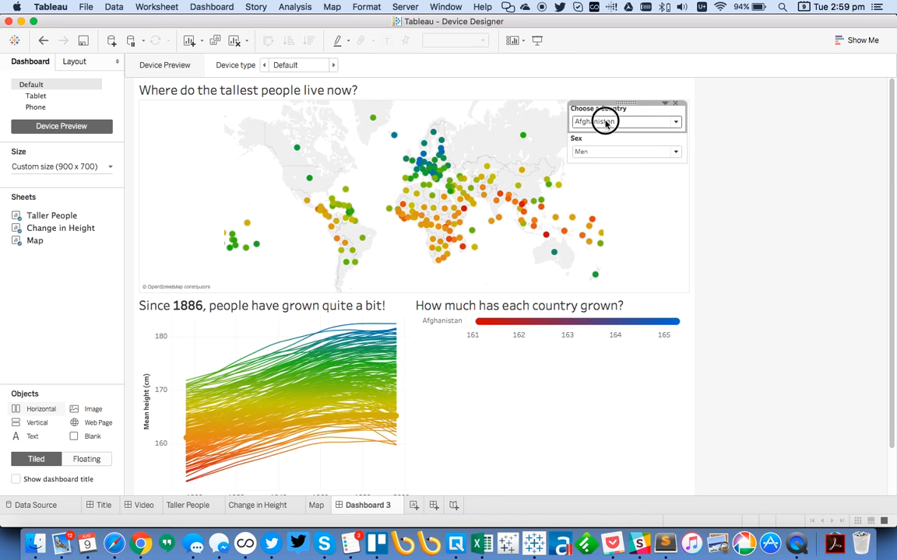
left_click(605, 122)
left_click(606, 161)
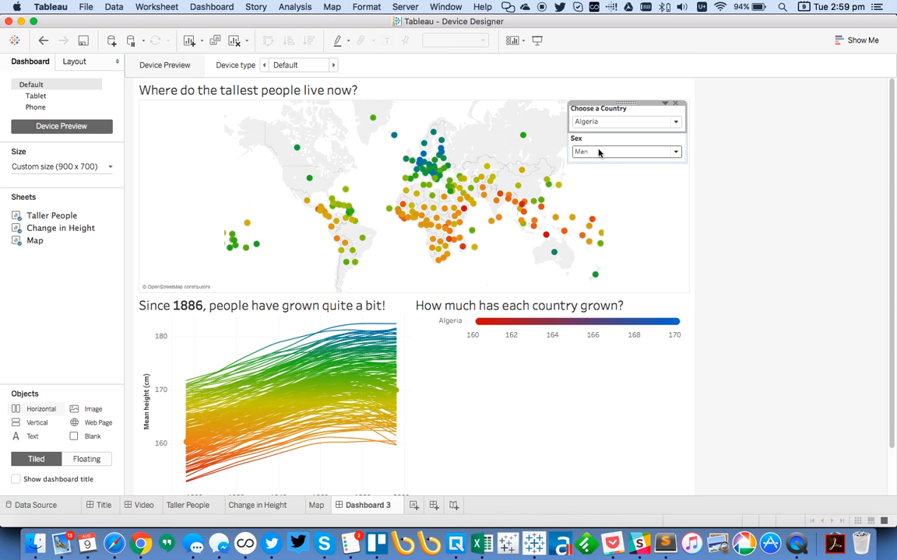
left_click(600, 151)
left_click(598, 123)
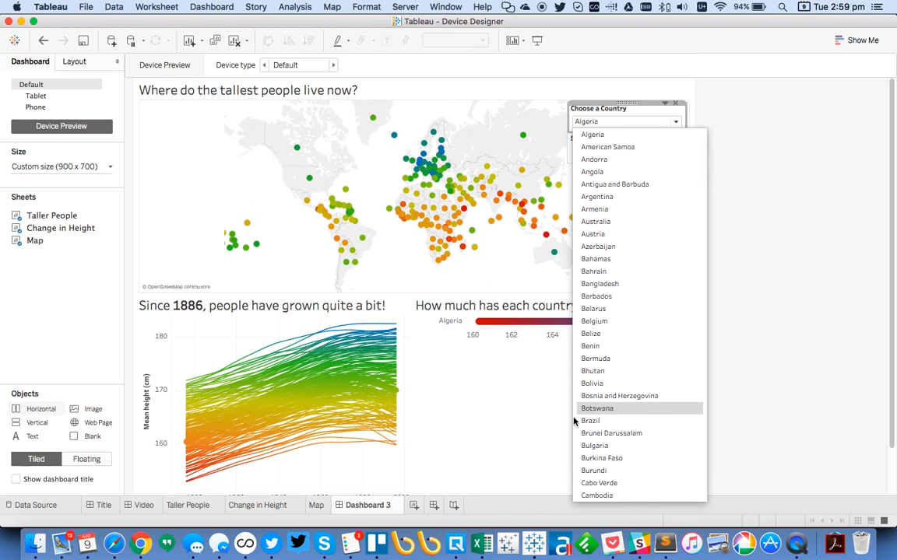
scroll(644, 380, "down", 5)
scroll(644, 380, "down", 5)
left_click(644, 374)
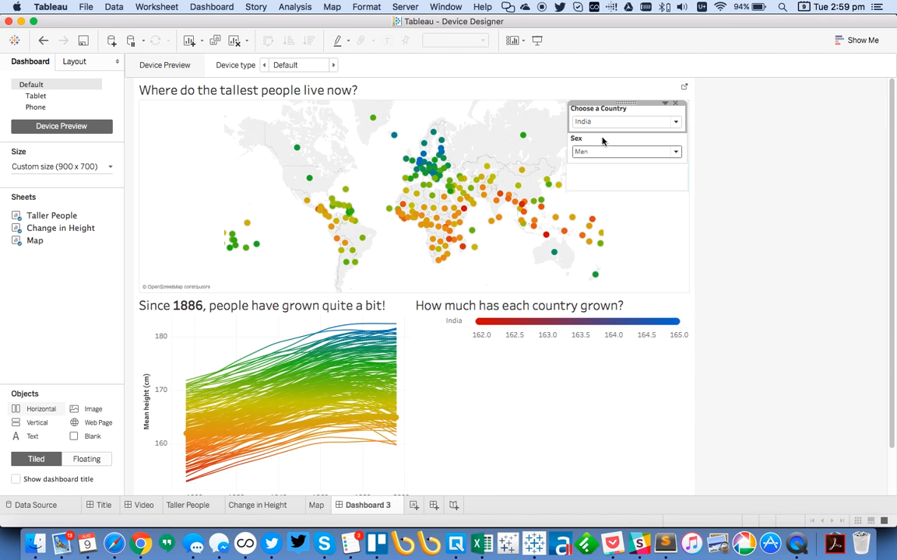
left_click(637, 230)
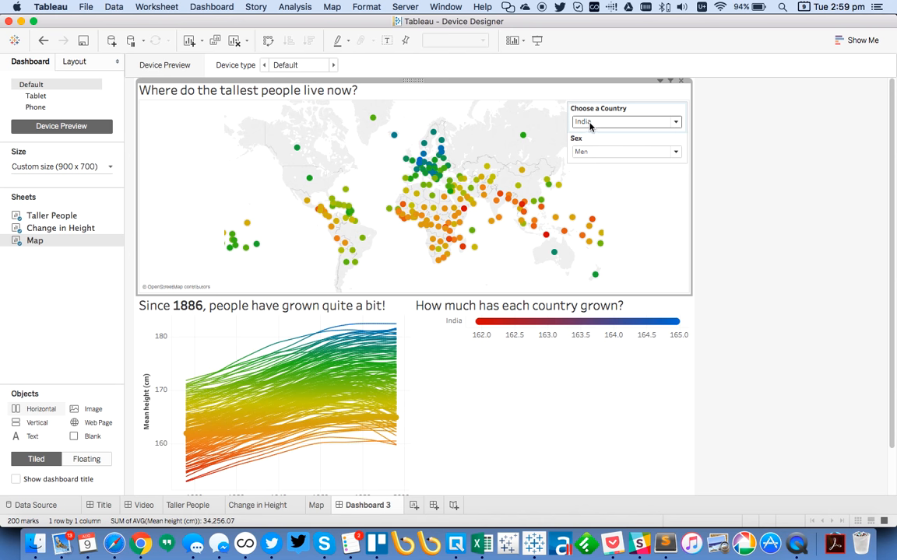
On the Taller People sheet, replace the average mean height on Color with Country Match.
left_click(187, 505)
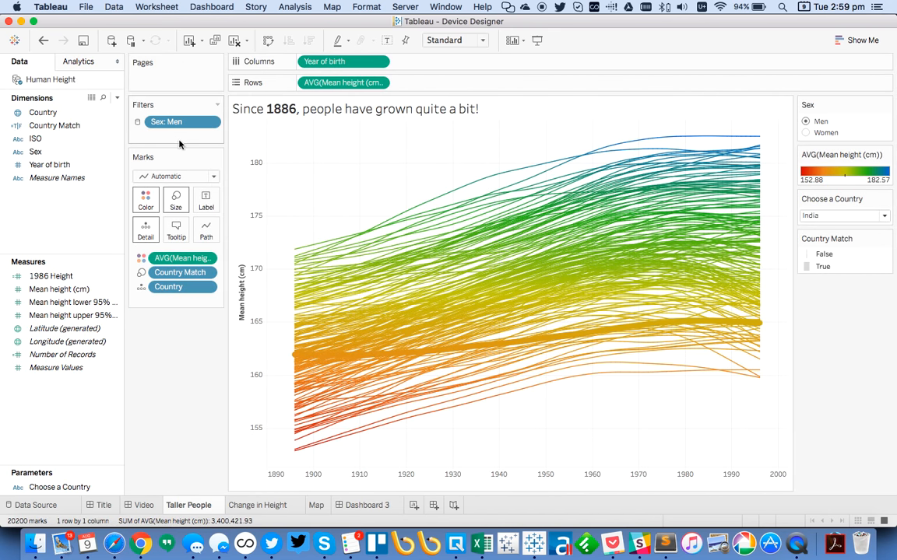
left_click_drag(168, 257, 52, 211)
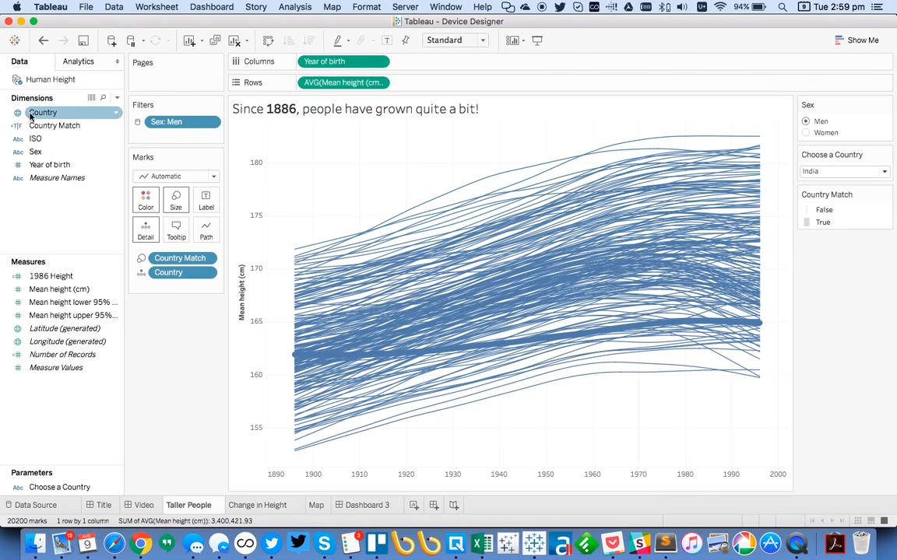
left_click_drag(52, 125, 149, 201)
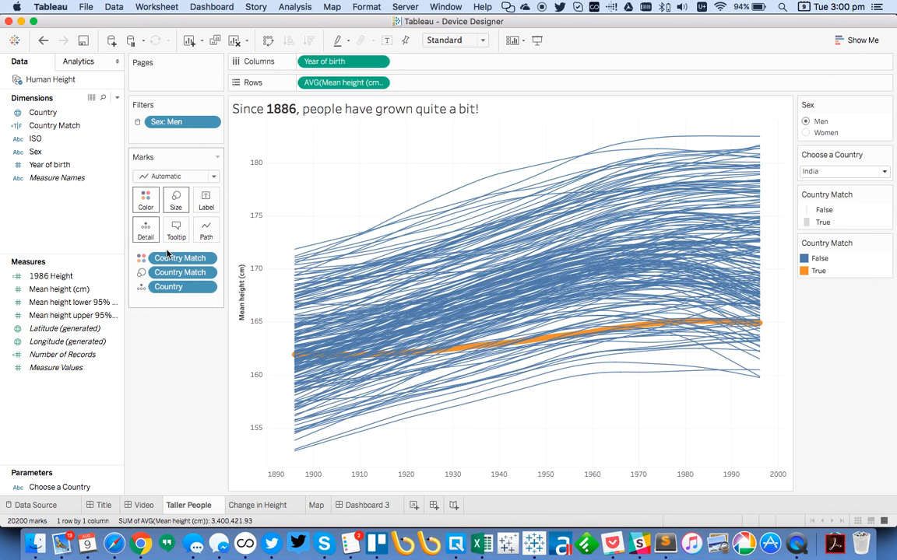
Order True before False in the Country Match legend and reverse the size range so that True is the thicker line.
left_click(825, 271)
left_click_drag(842, 283, 844, 286)
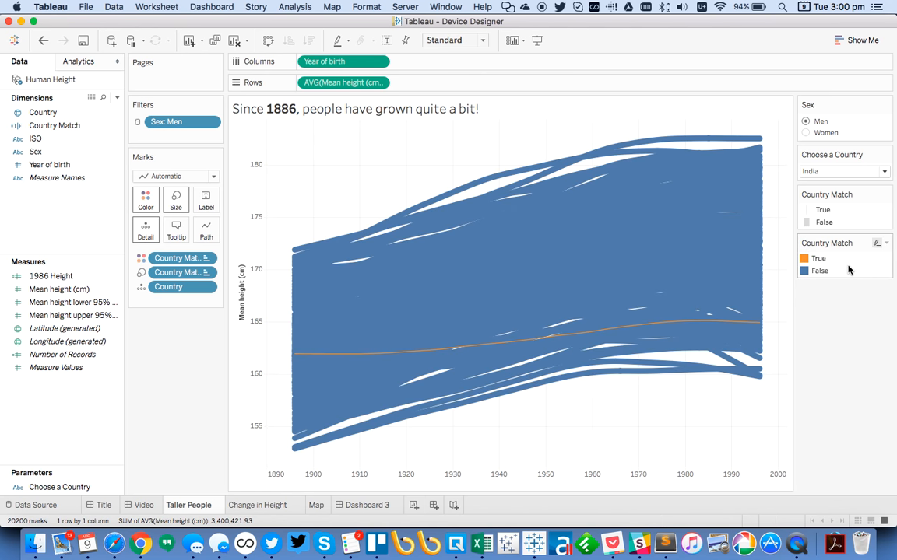
double_click(844, 224)
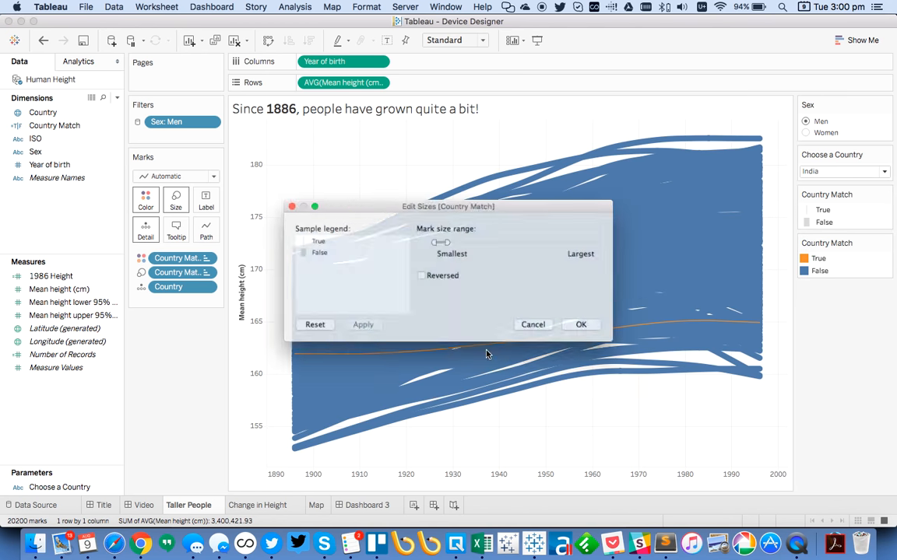
left_click(592, 330)
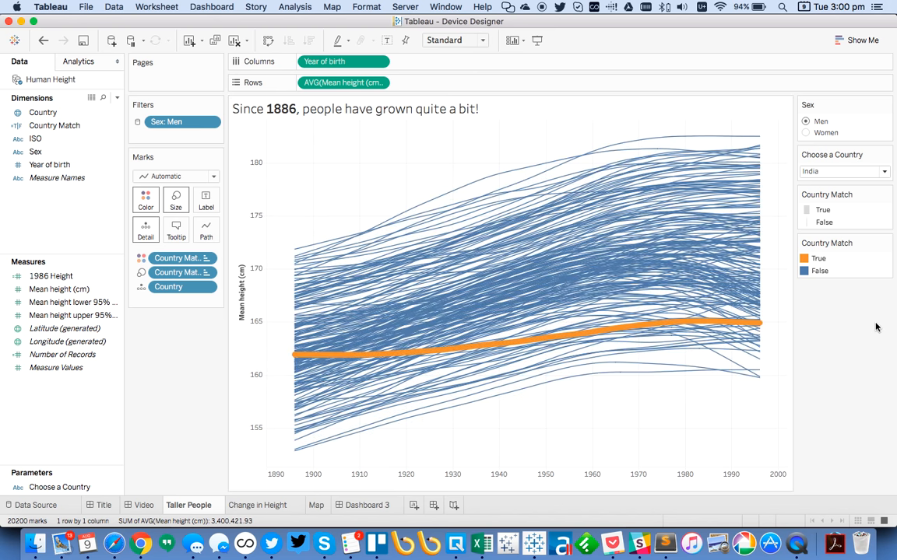
Color the Country Match True line blue and the False lines light gray from the Seattle Grays palette.
double_click(852, 269)
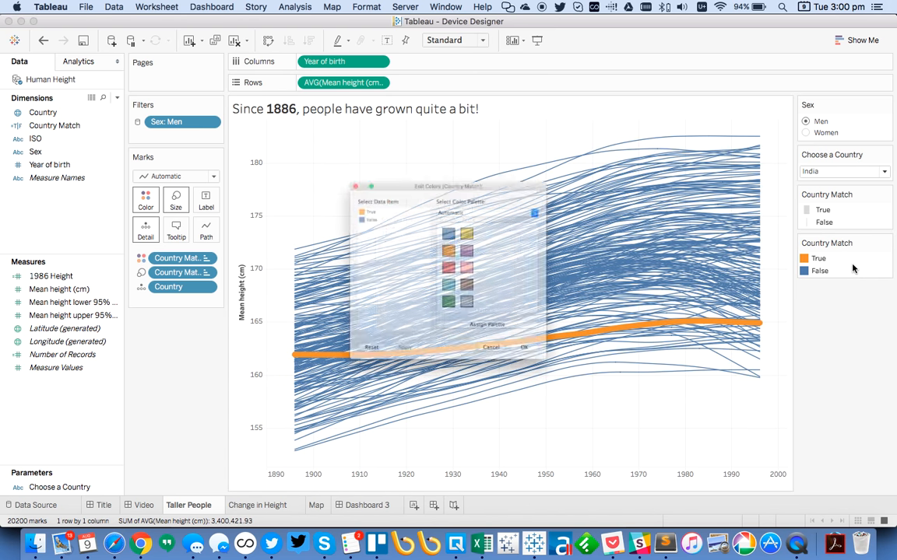
left_click(326, 180)
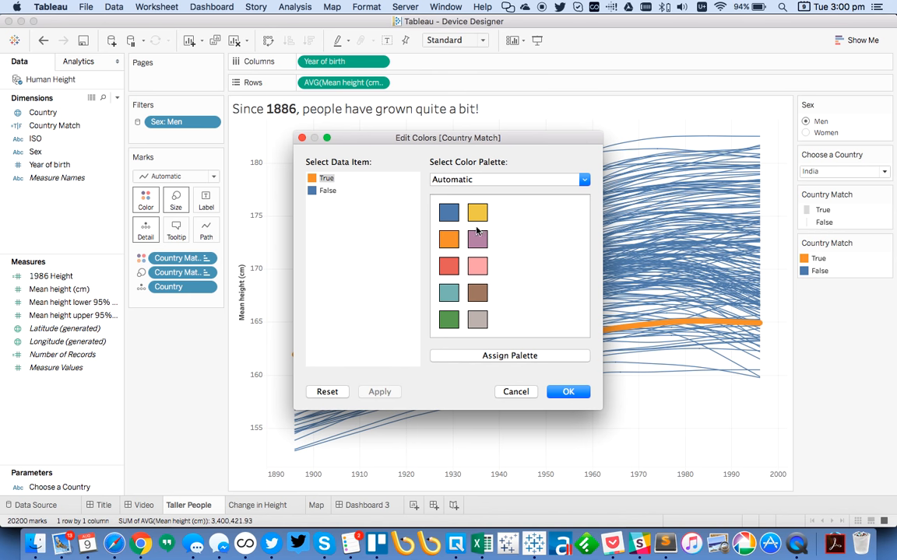
left_click(449, 213)
left_click(326, 191)
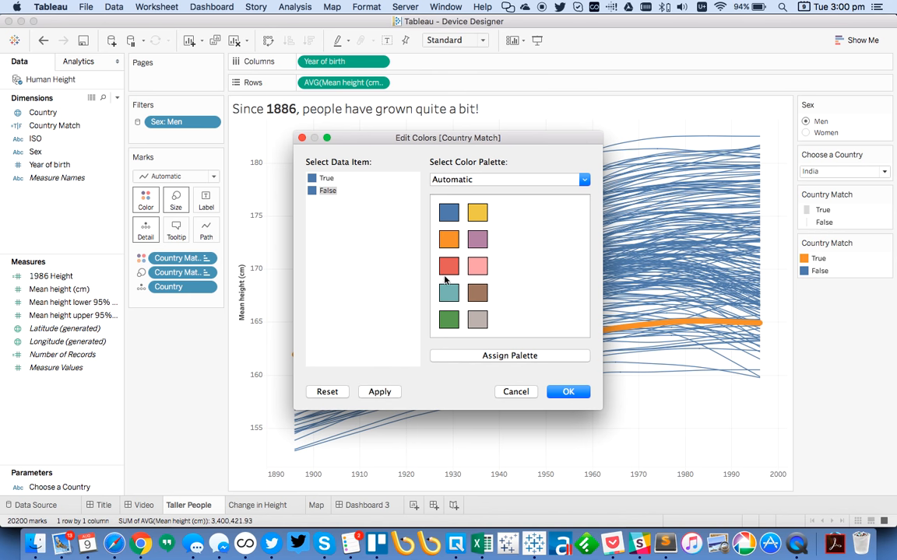
left_click(452, 179)
left_click(459, 68)
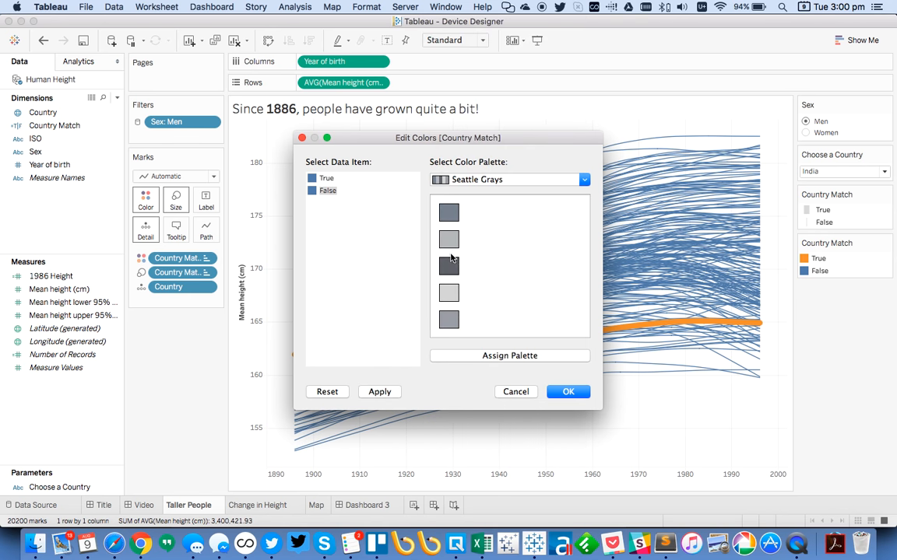
left_click(449, 240)
left_click(572, 392)
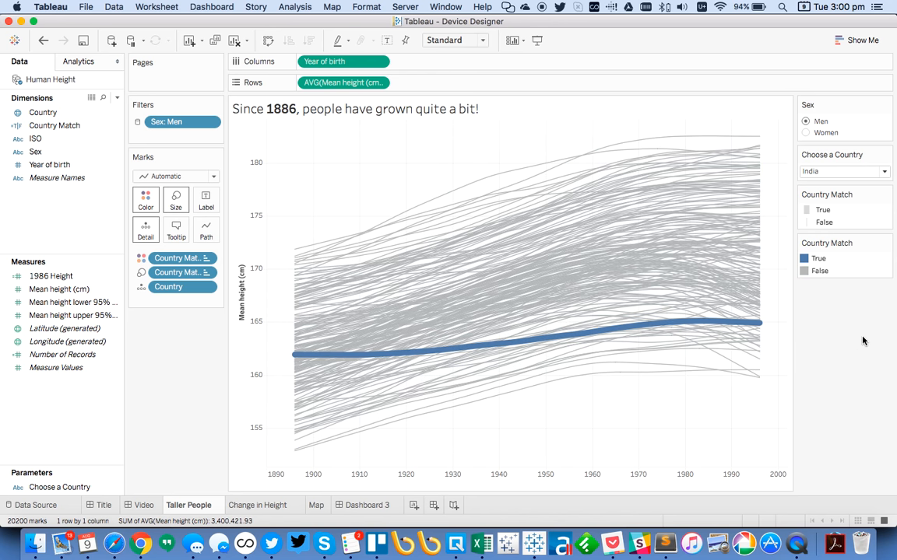
On the Change in Height sheet, remove the average mean height from Color.
left_click(249, 506)
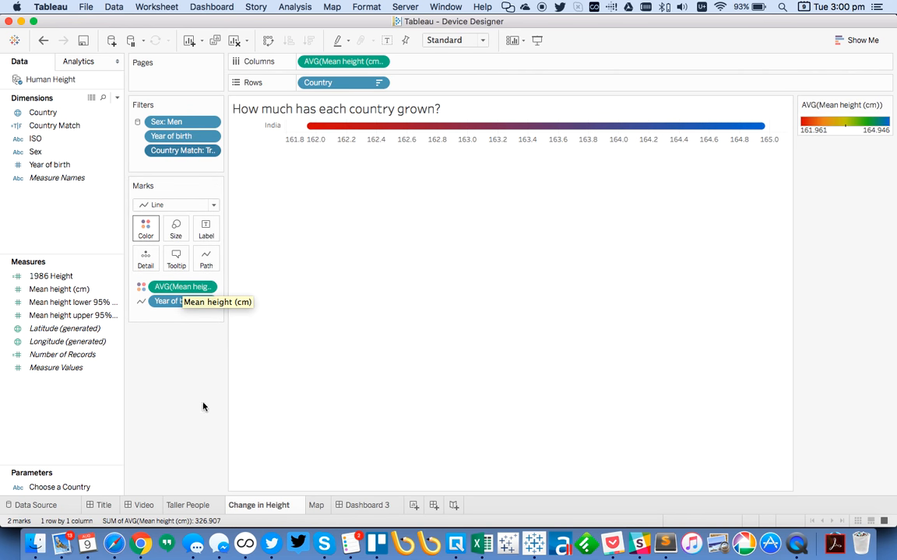
mouse_move(322, 507)
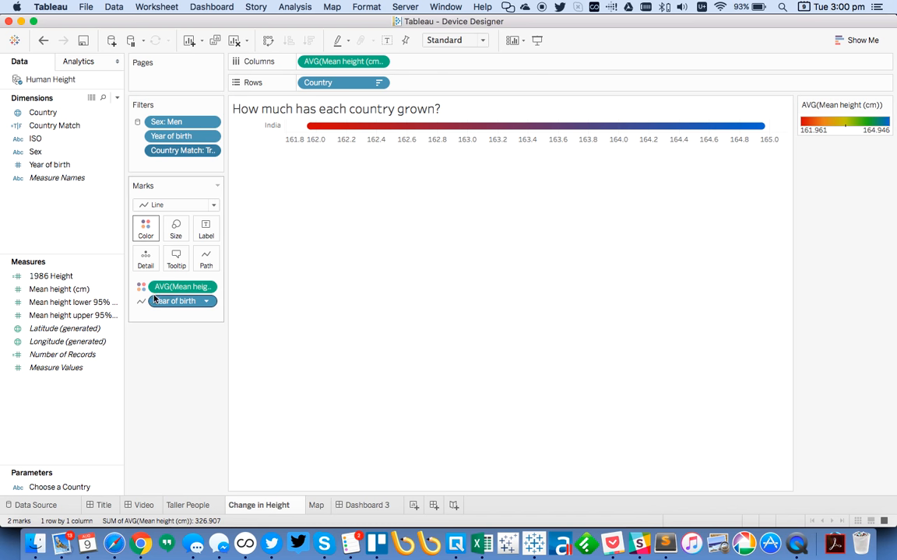
left_click_drag(177, 287, 159, 381)
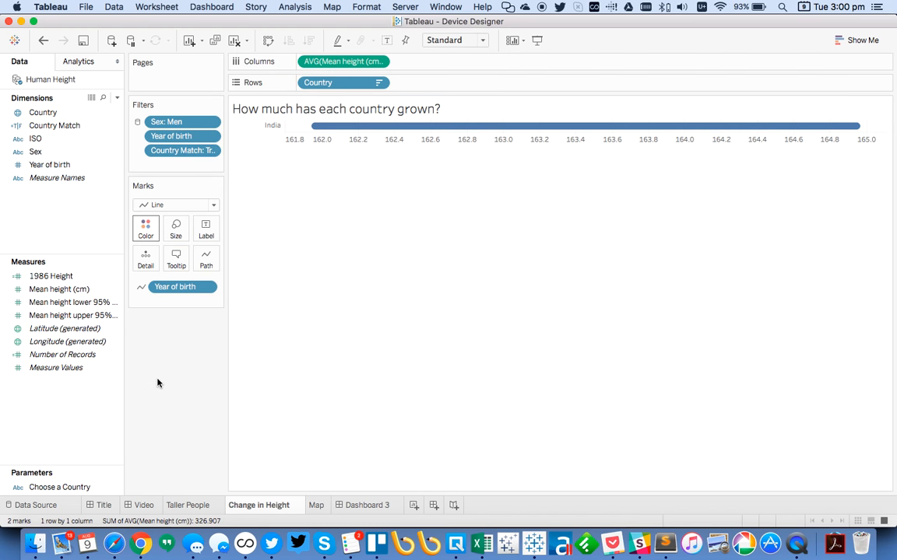
On the Map sheet, try Country Match as a filter and on Color, and undo the change.
left_click(321, 507)
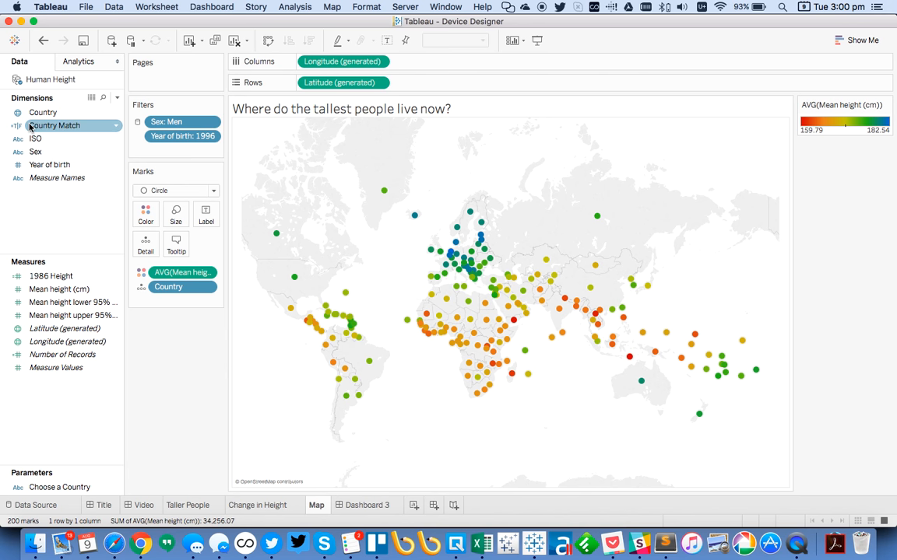
left_click_drag(58, 126, 182, 153)
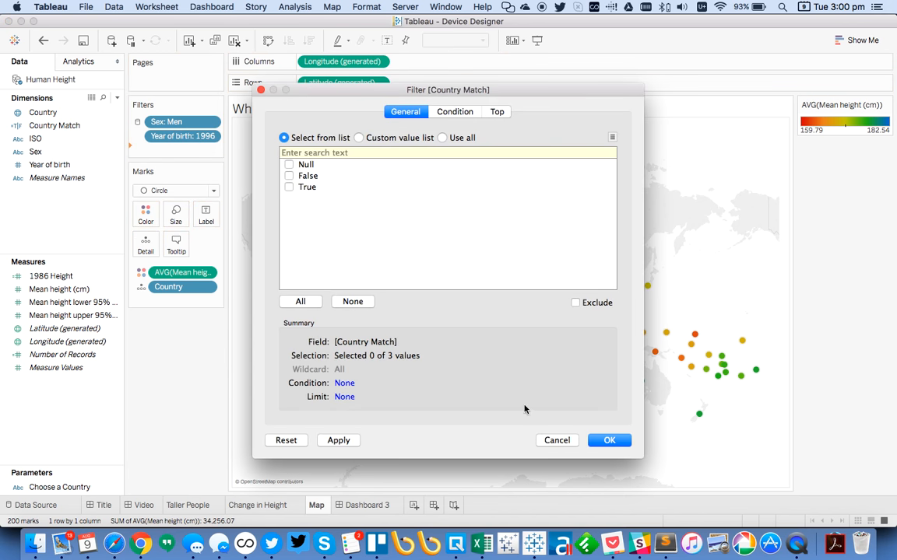
left_click(551, 441)
left_click_drag(38, 125, 171, 279)
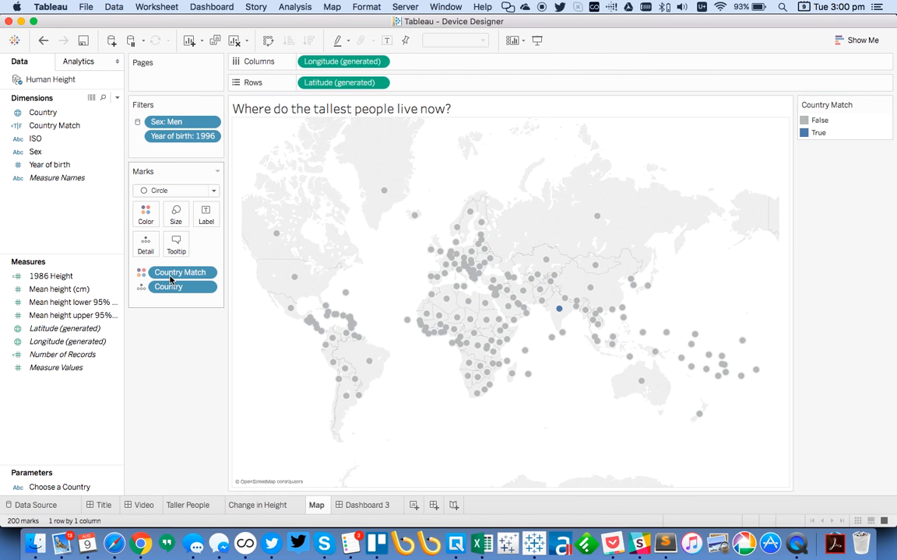
left_click(42, 40)
On Dashboard 3, test the Choose a Country parameter with Ireland and with (All).
left_click(376, 506)
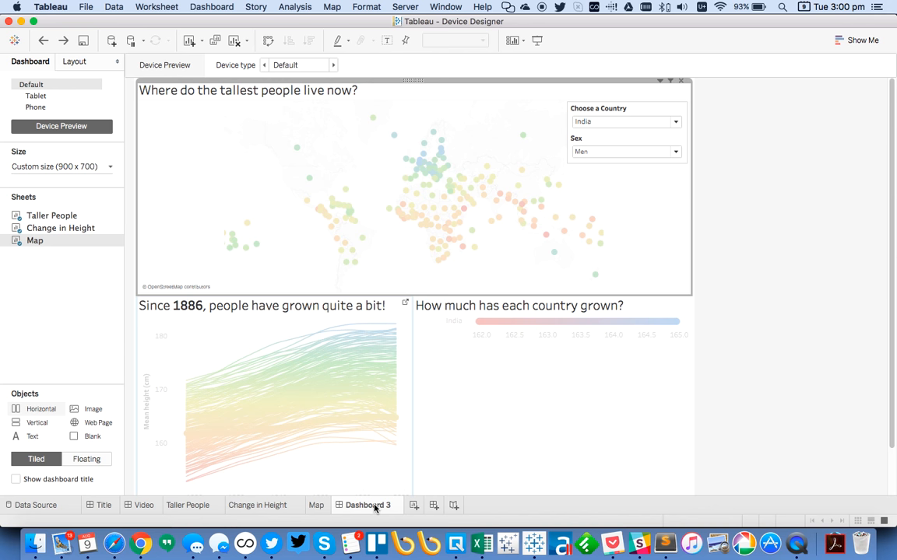
left_click(620, 122)
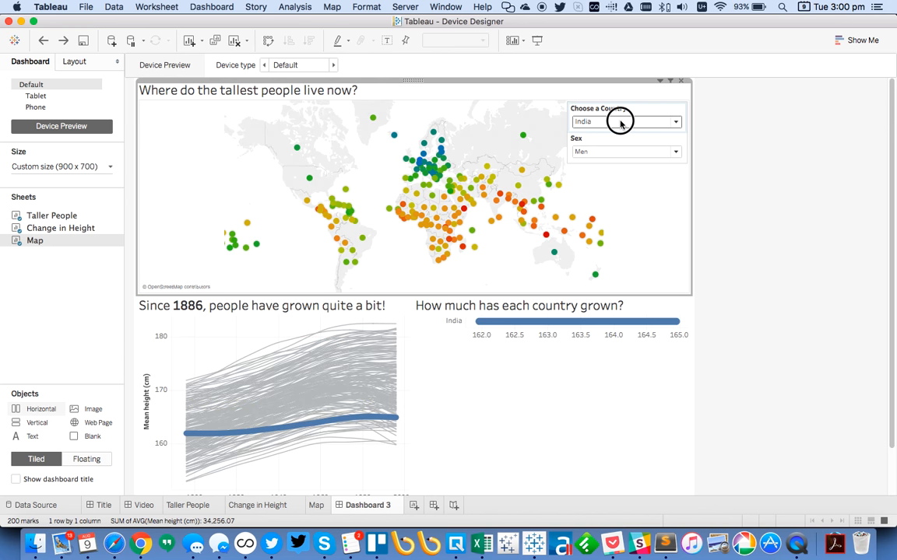
left_click(618, 184)
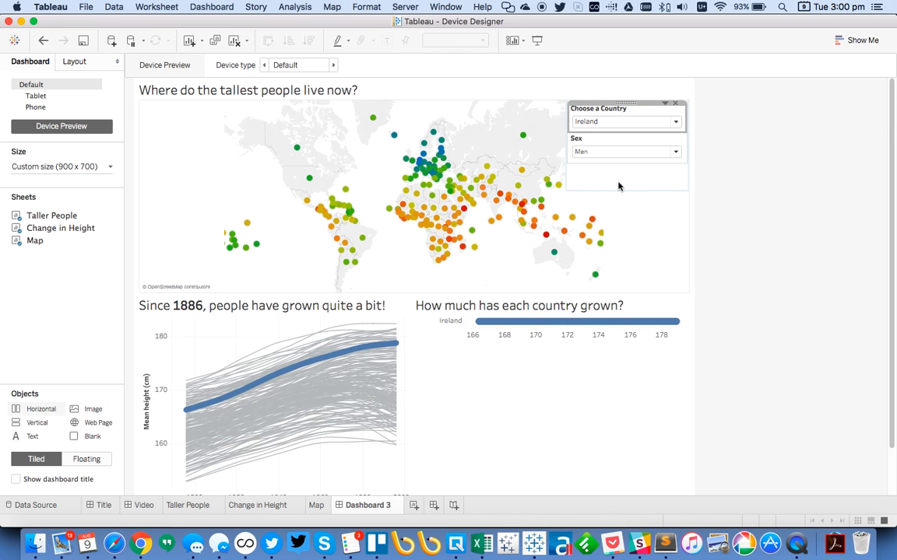
left_click(596, 123)
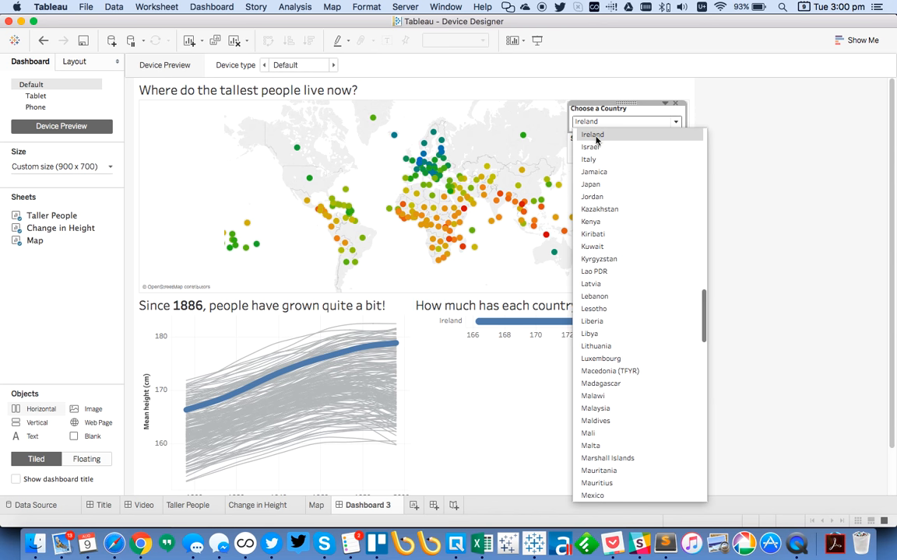
scroll(635, 220, "up", 5)
scroll(614, 228, "up", 10)
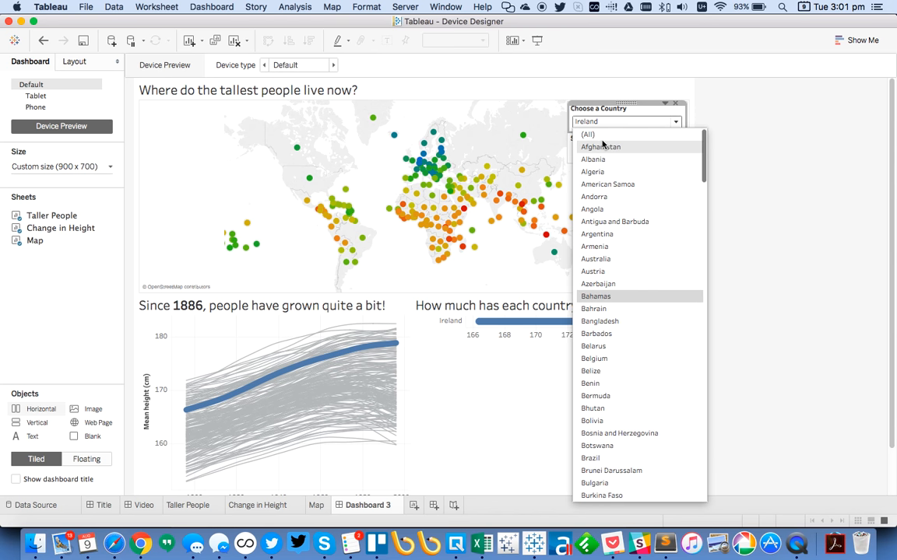
left_click(593, 134)
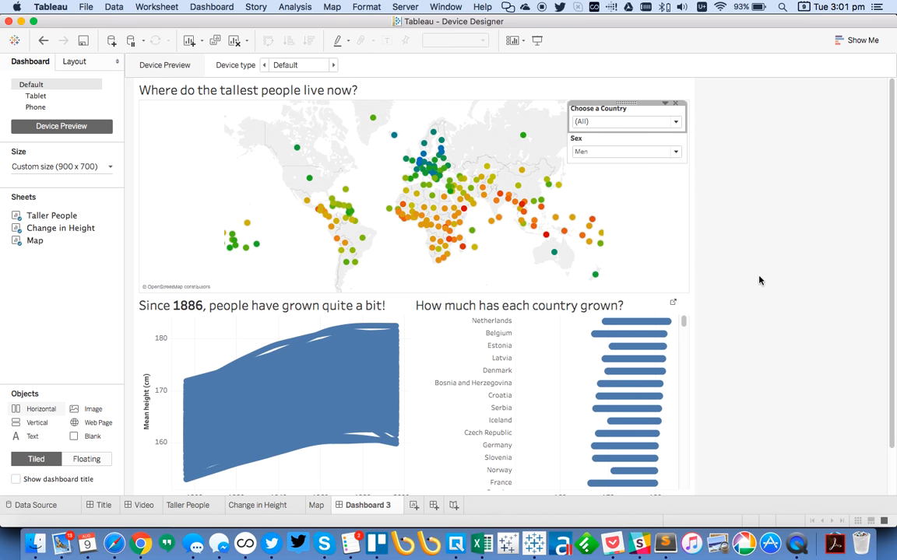
Compare the dashboard for Women and Men and examine the axis range of the "How much has each country grown?" chart.
left_click(620, 151)
left_click(616, 177)
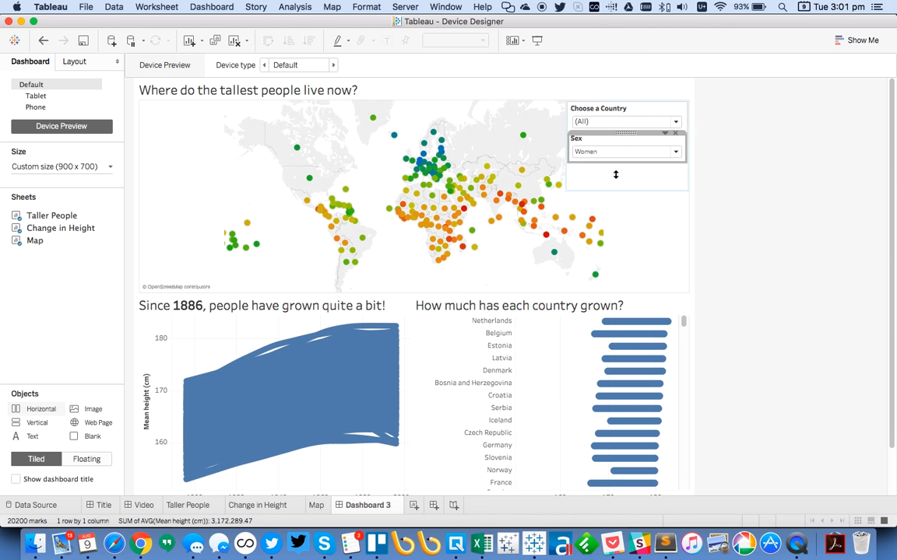
left_click_drag(893, 256, 892, 451)
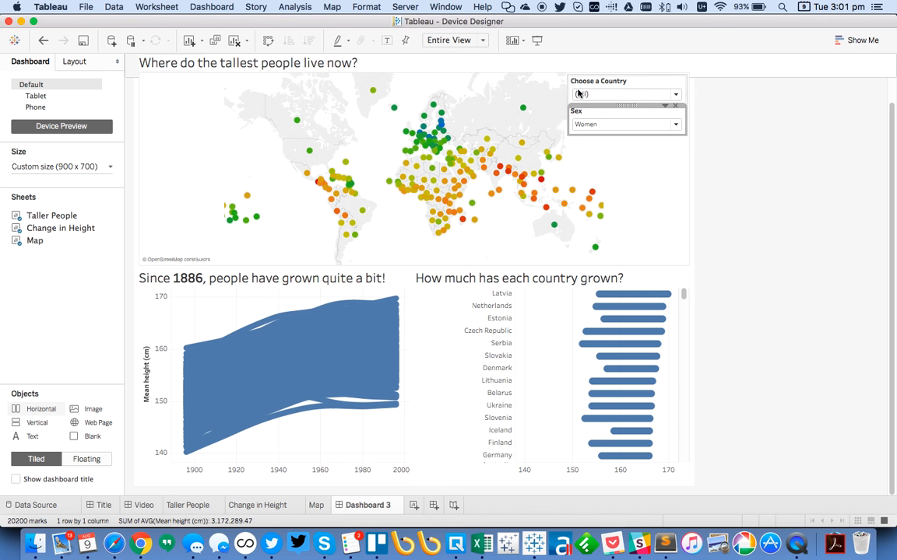
left_click(588, 125)
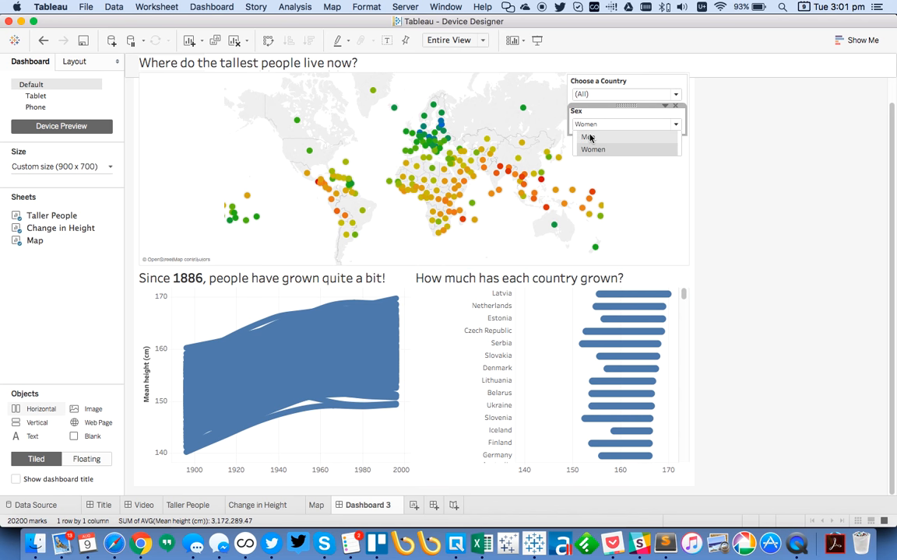
left_click(589, 137)
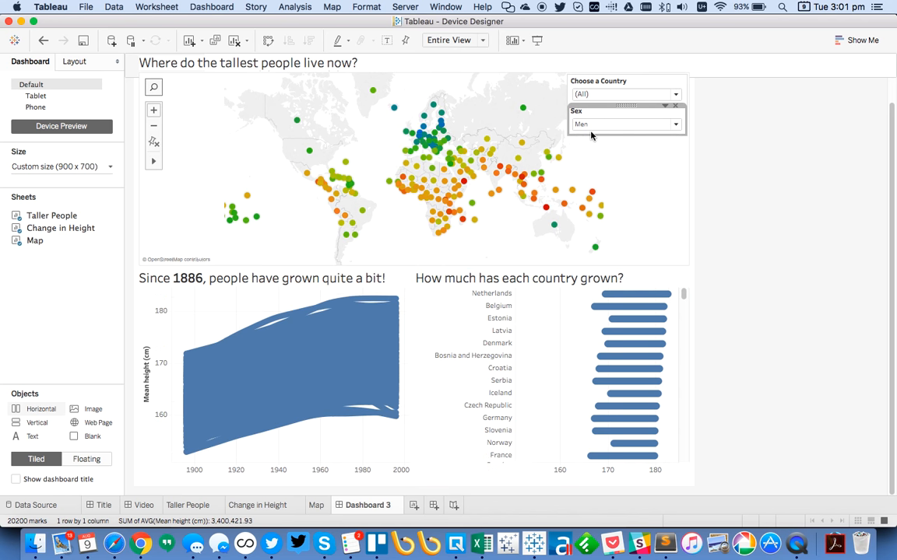
double_click(550, 472)
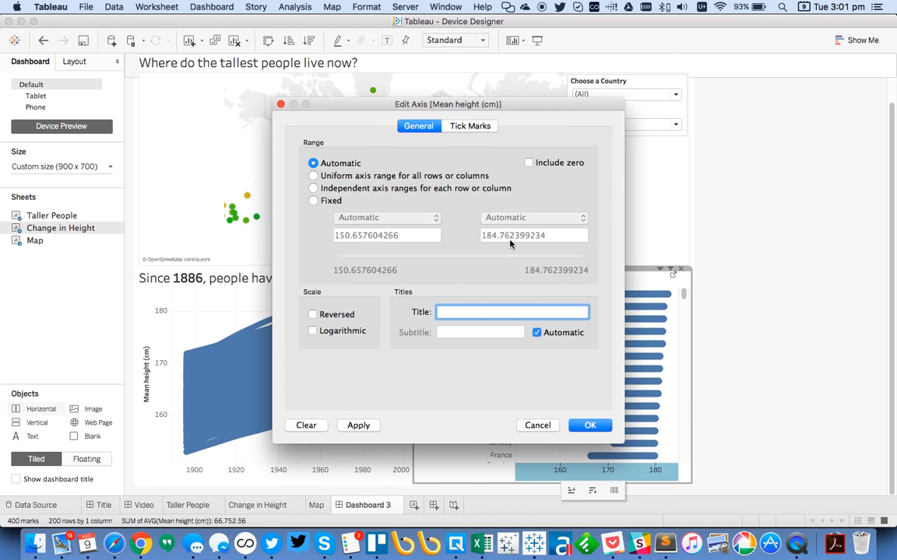
left_click(547, 425)
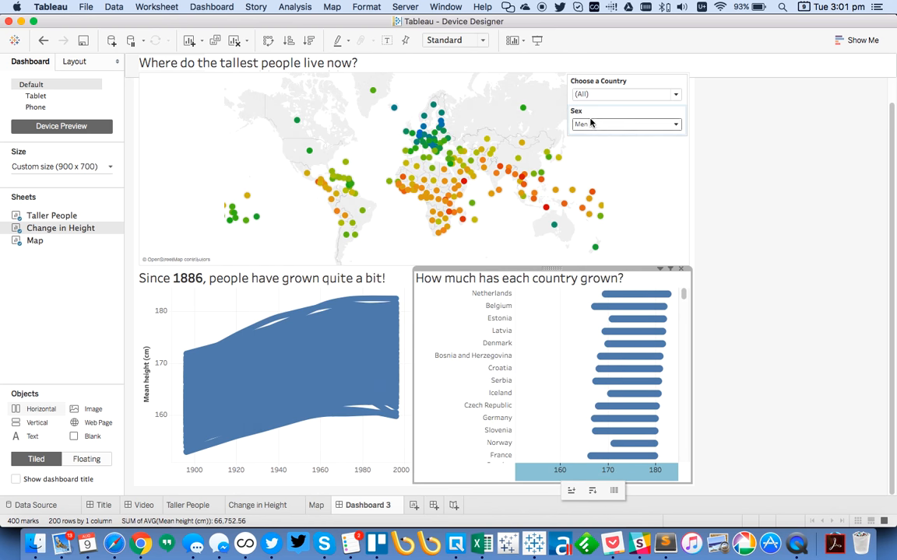
Filter Sex to Women and fix the mean height axis of the "How much has each country grown?" chart from 135 to 185.
left_click(590, 124)
left_click(593, 150)
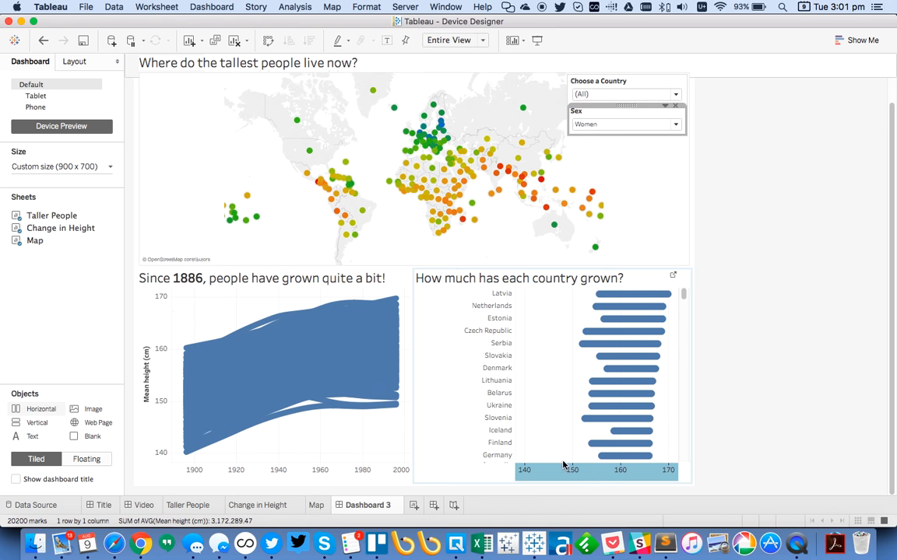
left_click(557, 475)
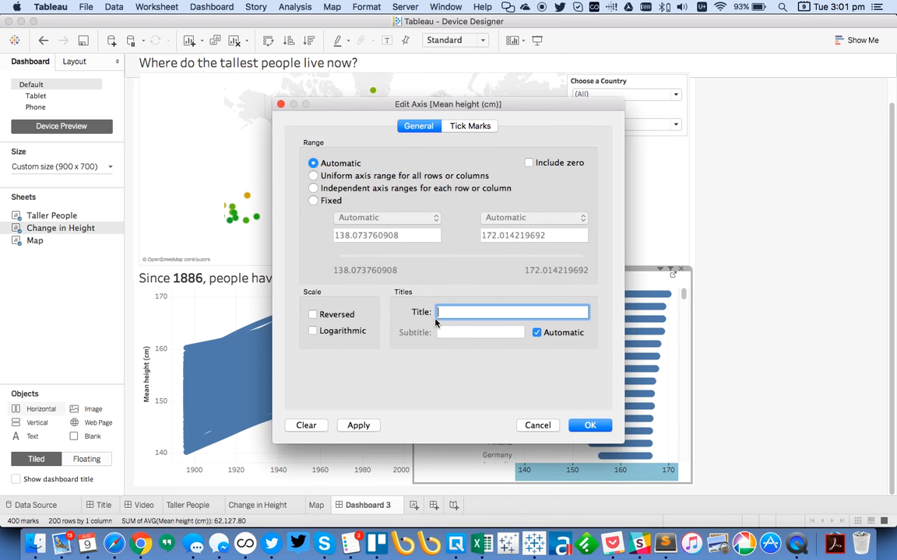
left_click(313, 200)
double_click(347, 236)
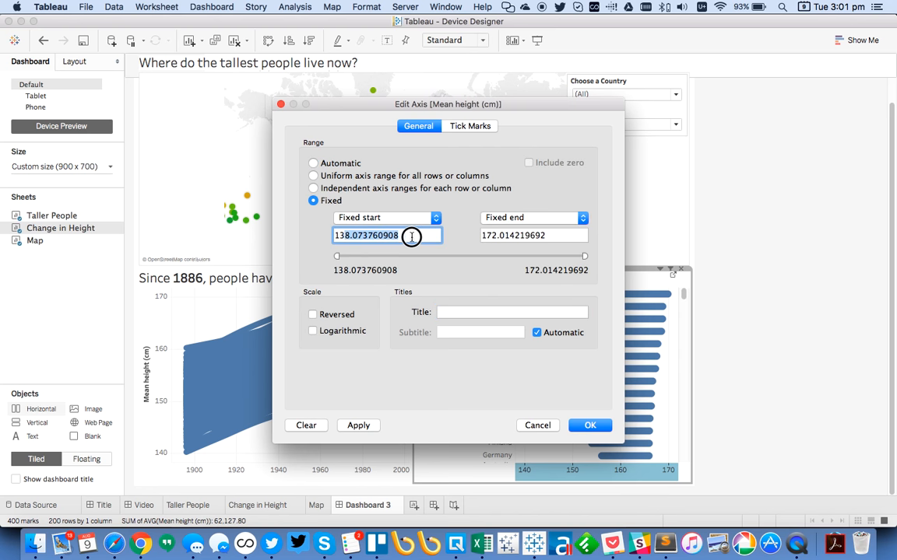
type("135")
key("Tab")
type("1")
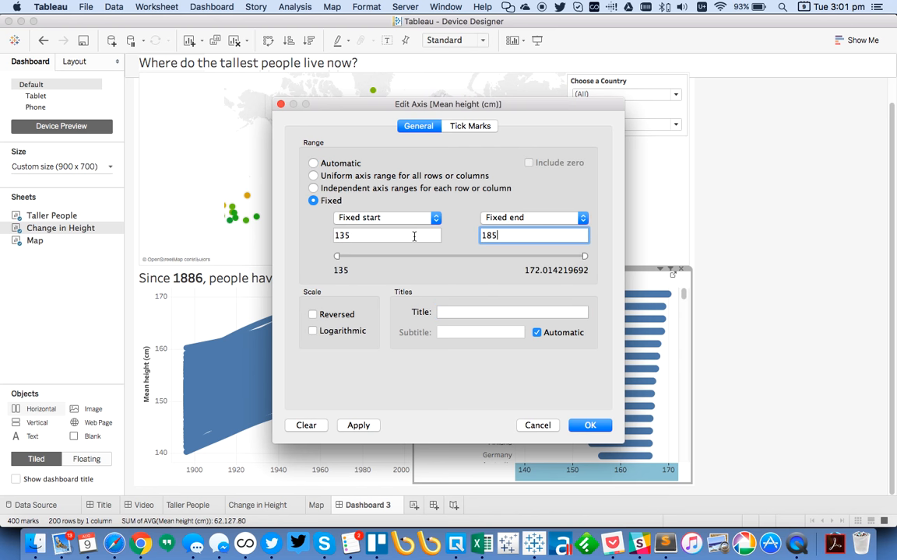
type("85")
left_click(590, 425)
left_click(625, 225)
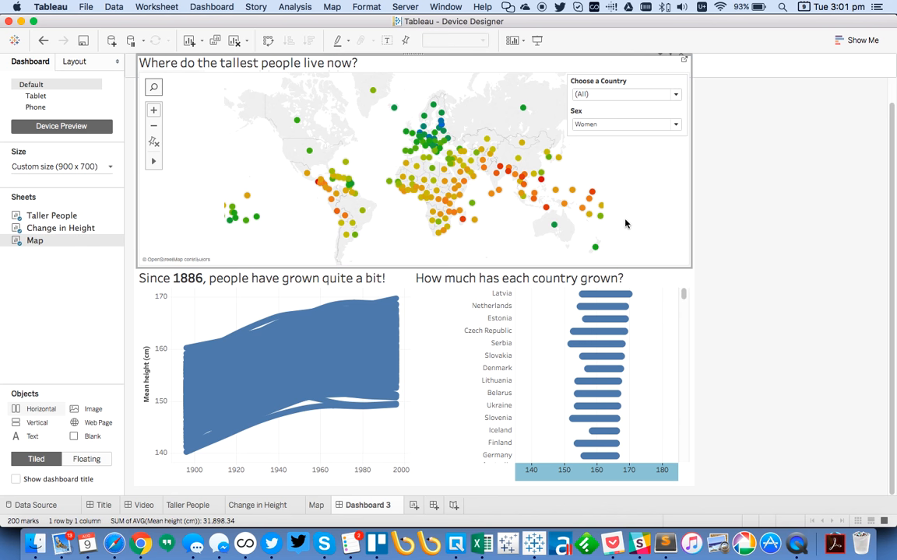
left_click(588, 315)
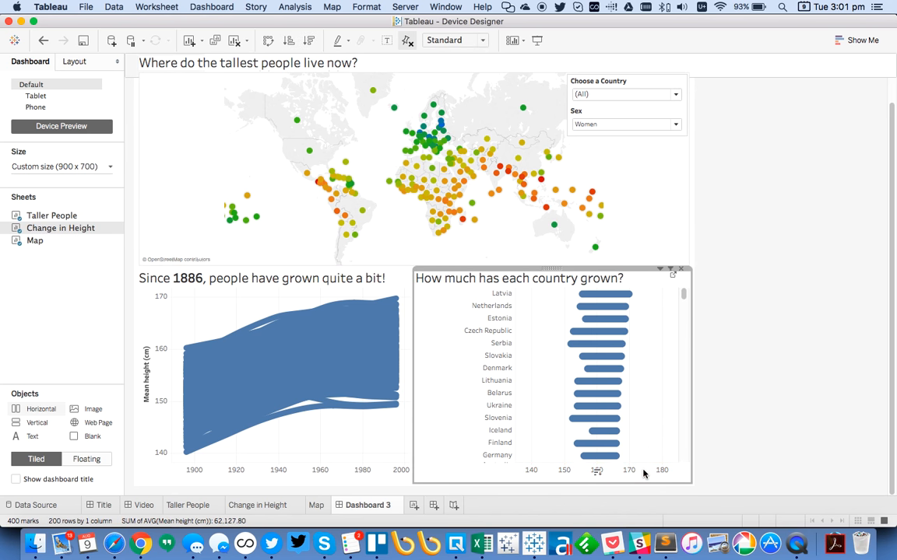
Check the fixed axis by choosing Afghanistan and Albania as the country, and return the parameter to (All).
left_click(597, 93)
left_click(595, 122)
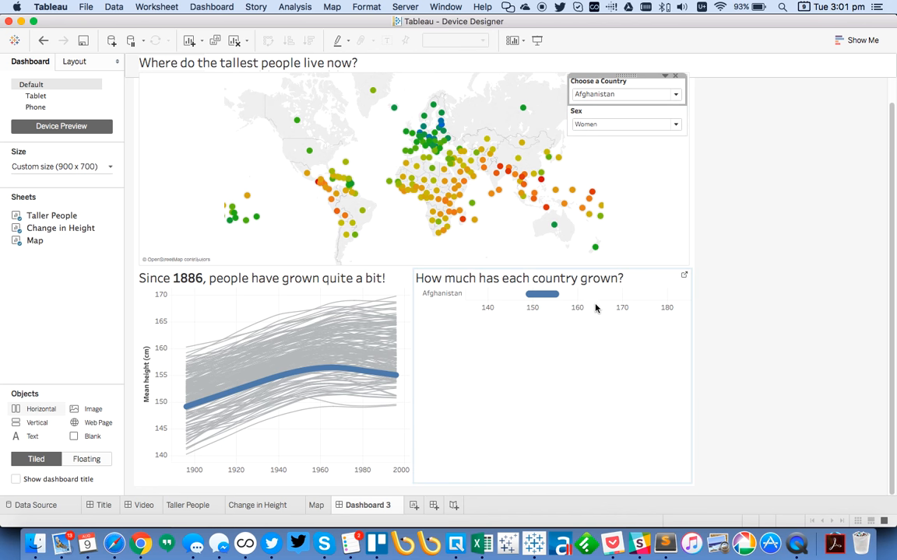
left_click(596, 93)
left_click(600, 117)
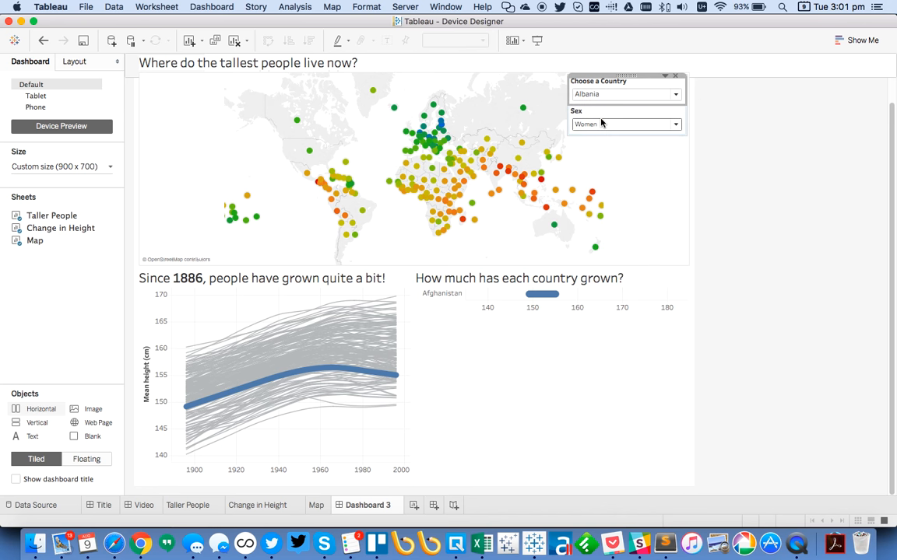
left_click(626, 94)
scroll(652, 168, "up", 1)
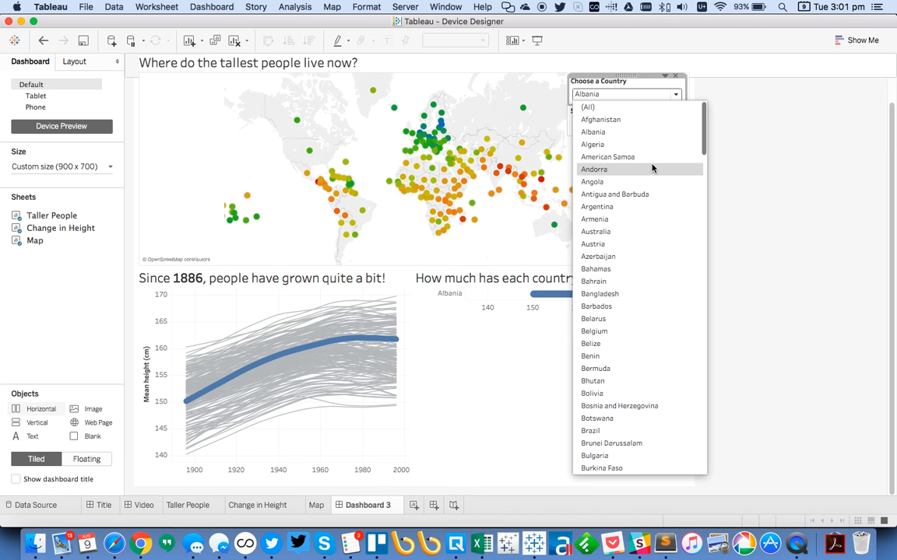
left_click(620, 107)
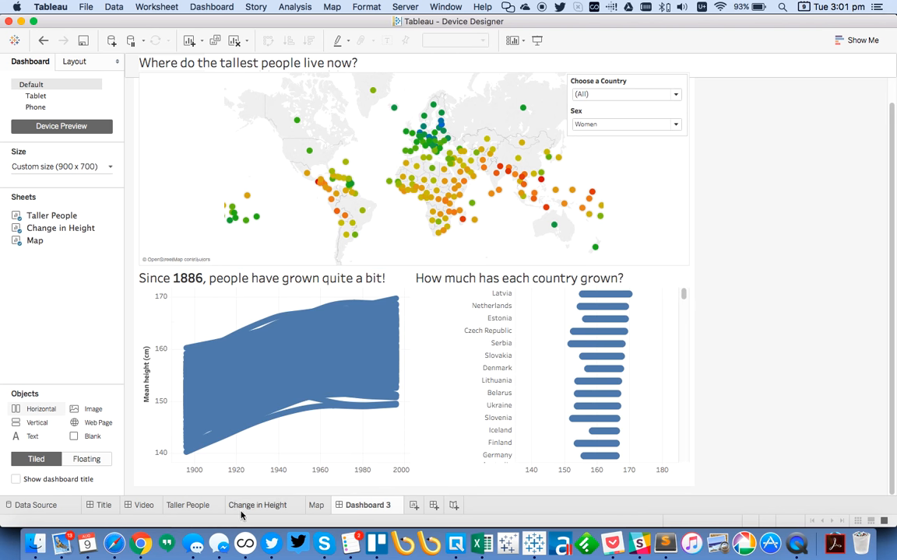
On the Taller People sheet, remove Country Match from Size.
left_click(198, 508)
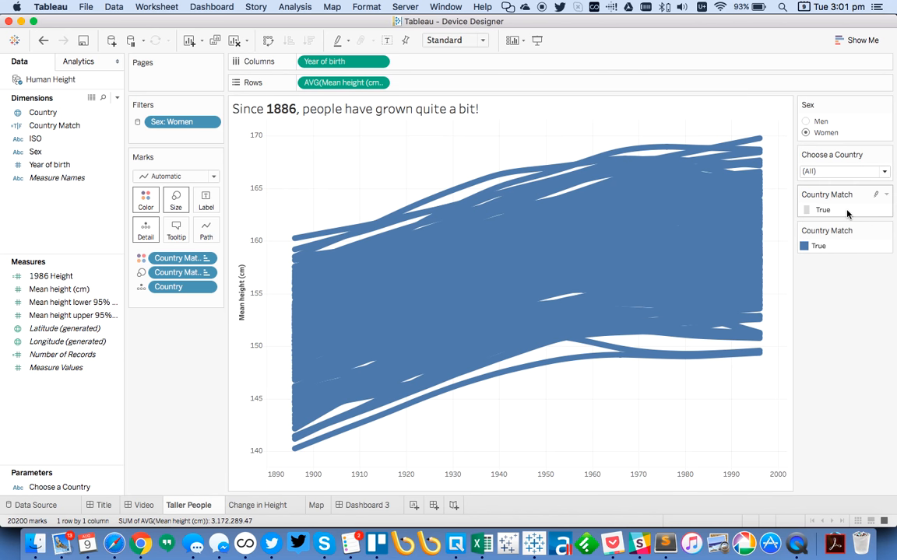
left_click(176, 200)
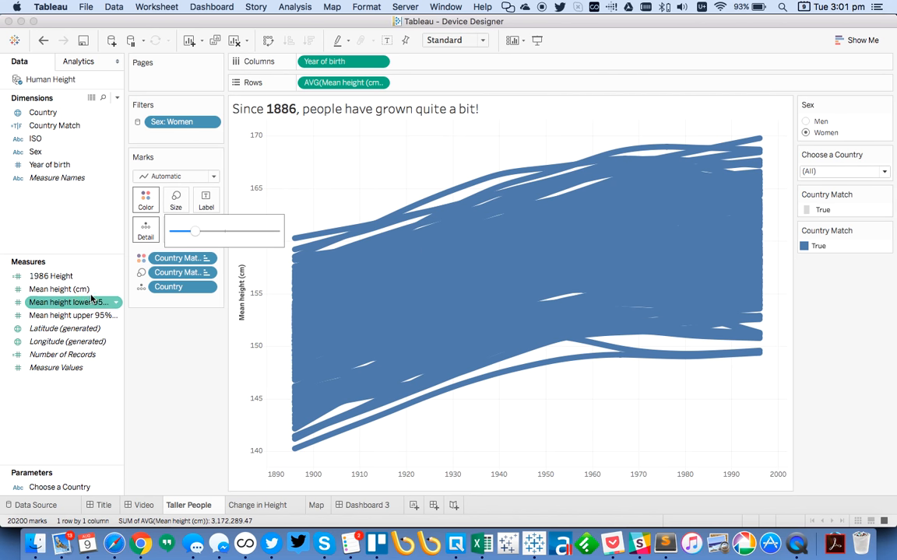
left_click_drag(148, 273, 84, 242)
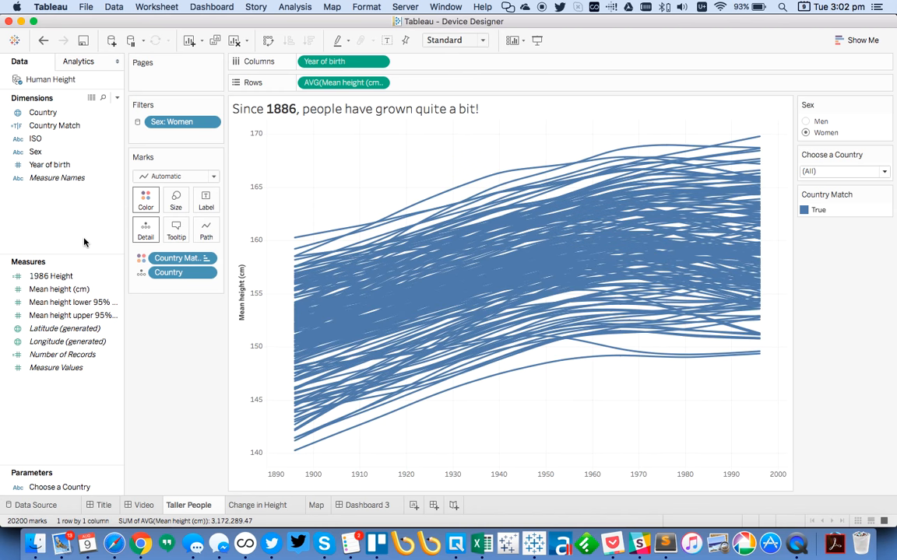
Test the line highlighting on the Taller People sheet with Afghanistan and United Kingdom as the chosen country.
left_click(813, 172)
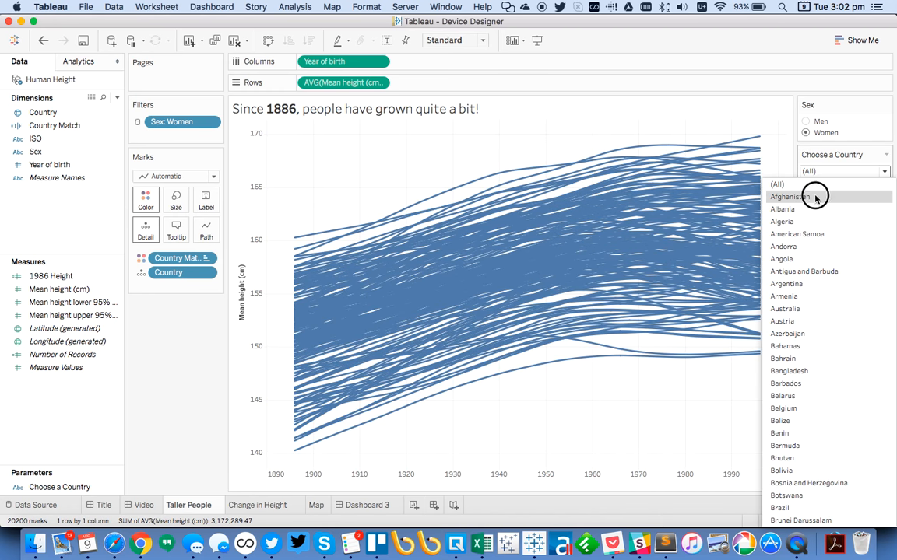
left_click(813, 193)
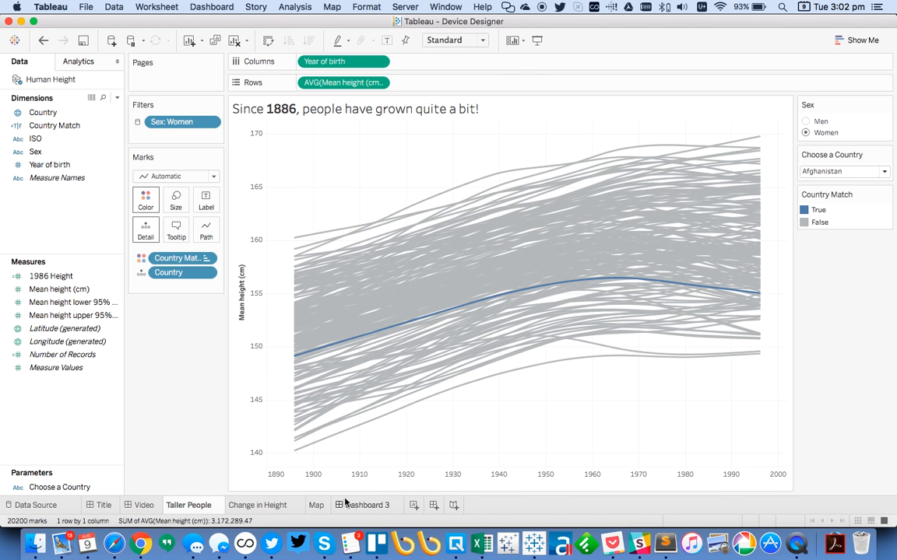
left_click(806, 170)
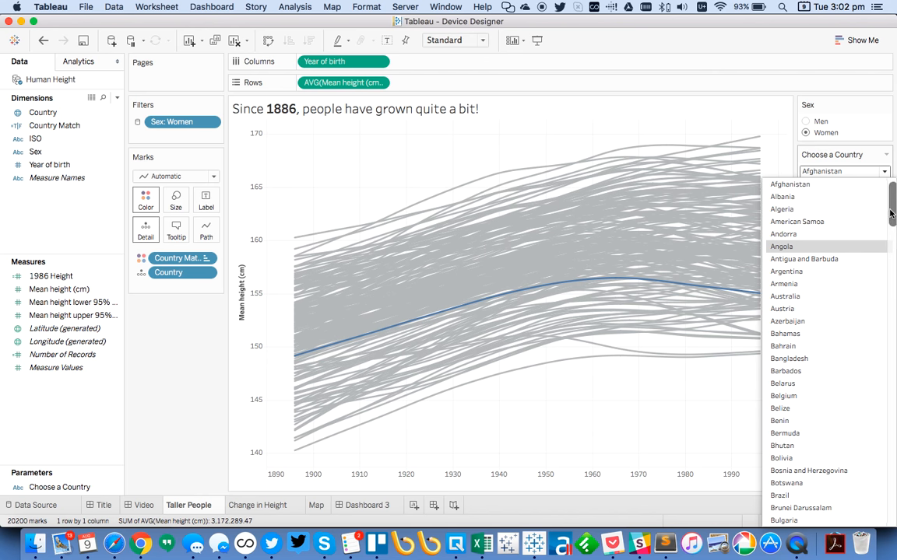
left_click_drag(890, 191, 843, 462)
left_click(842, 461)
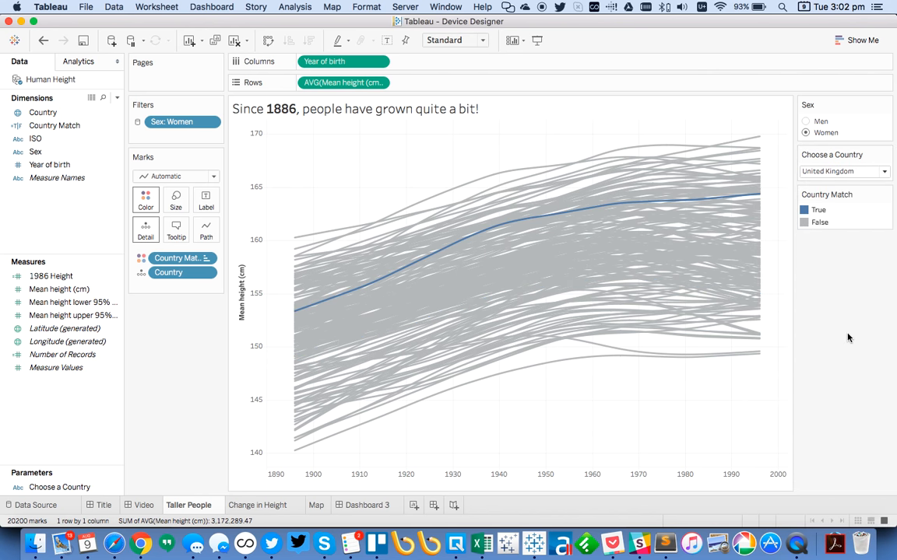
Return to Dashboard 3 and set the Choose a Country parameter to (All).
left_click(365, 512)
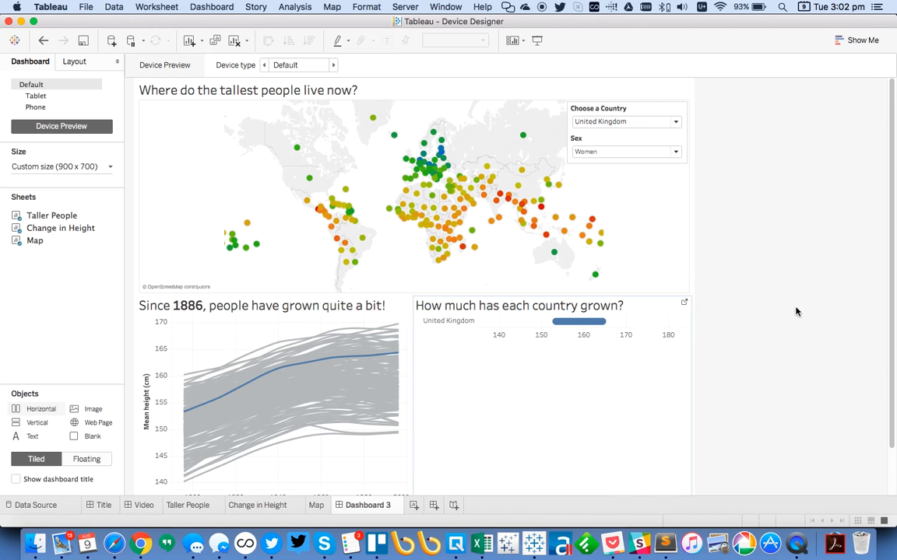
left_click(596, 124)
scroll(619, 163, "up", 20)
scroll(617, 169, "up", 10)
left_click(592, 135)
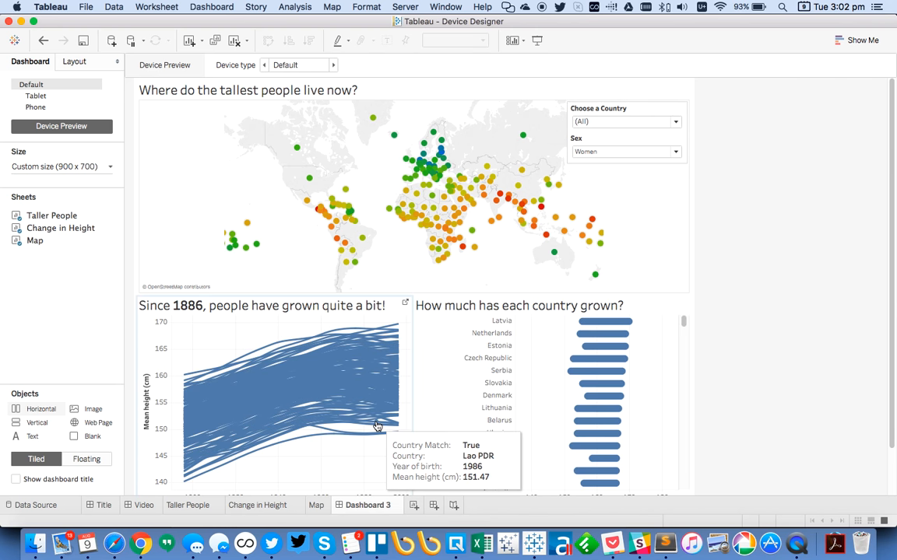
Make the lines on the Taller People sheet thinner and return to Dashboard 3.
left_click(176, 508)
left_click(176, 201)
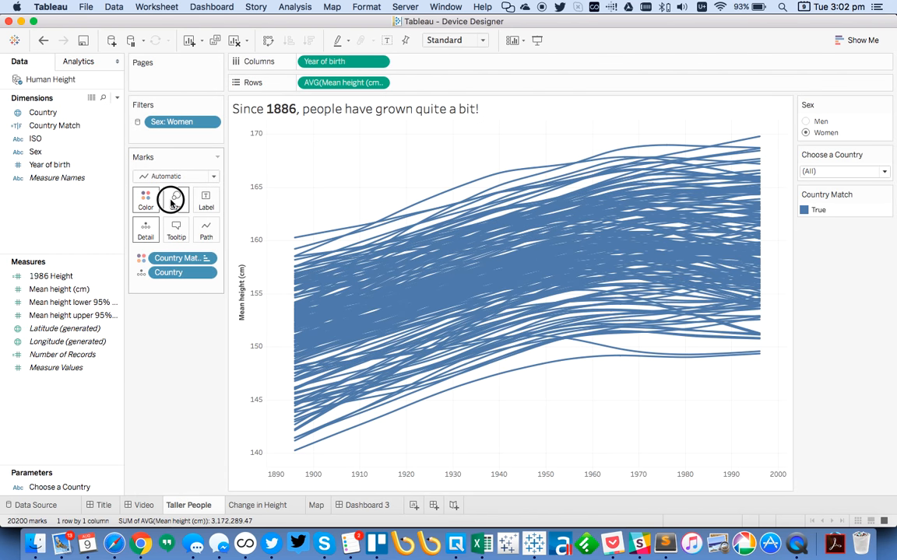
left_click_drag(191, 233, 173, 232)
left_click(354, 505)
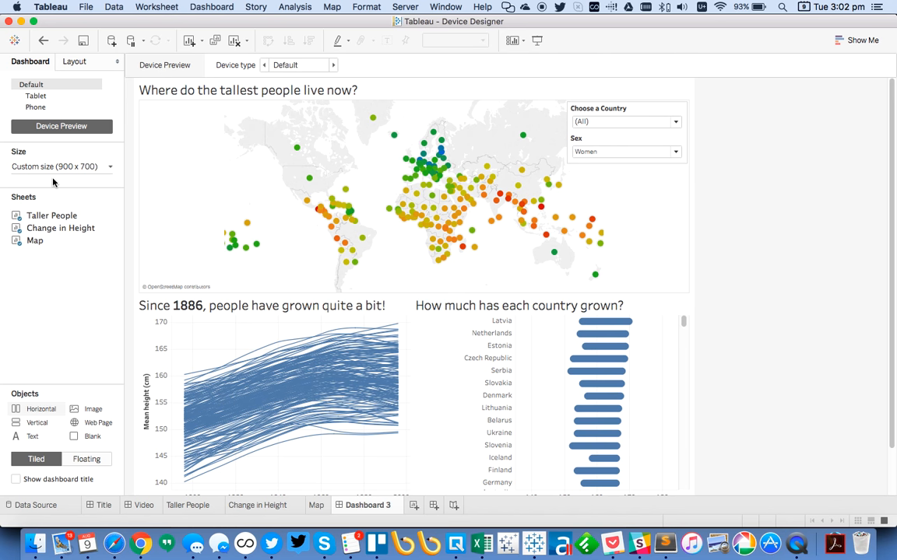
Check the dashboard's Tablet layout with the Sex filter set to Men.
left_click(45, 96)
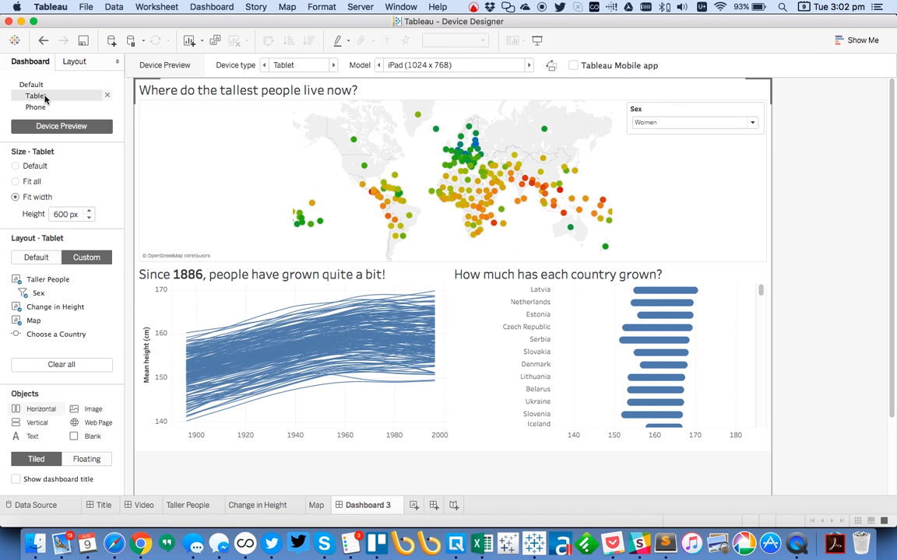
left_click(761, 285)
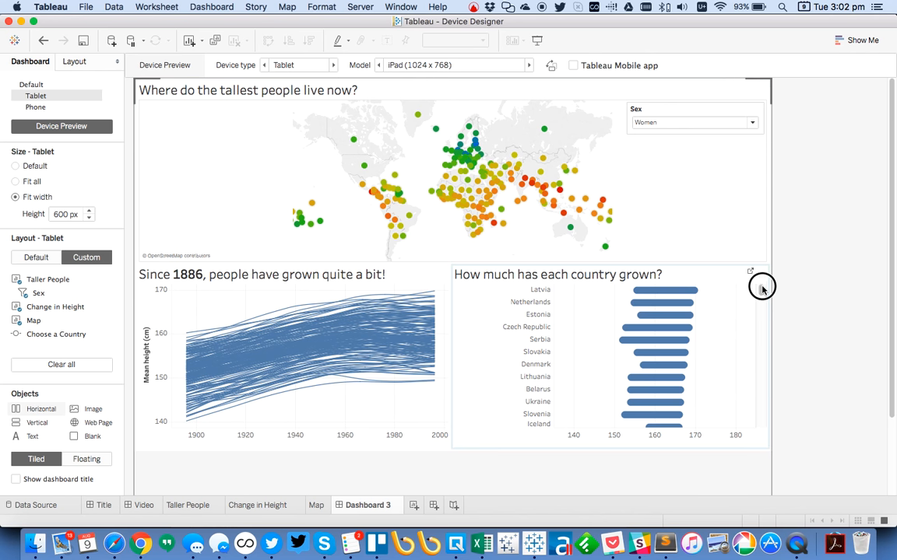
left_click(656, 123)
left_click(650, 137)
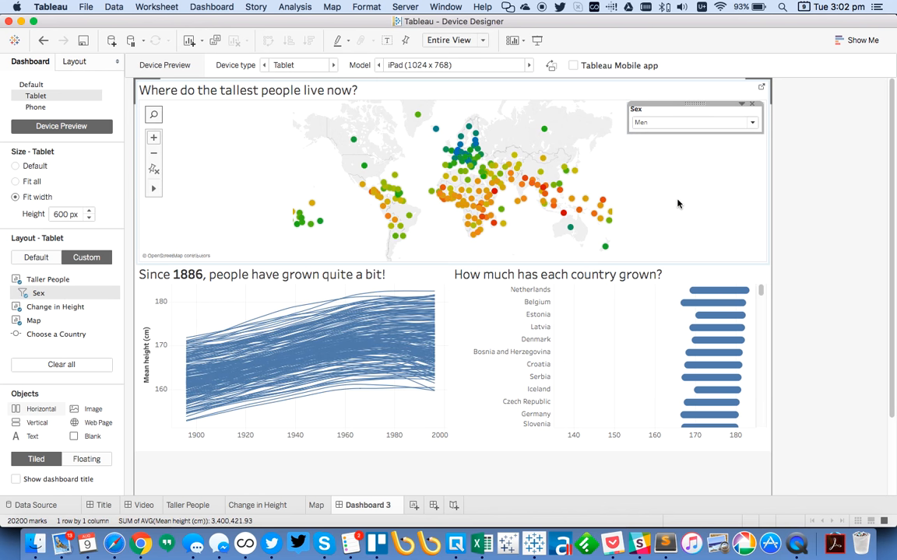
left_click(312, 296)
left_click(430, 265)
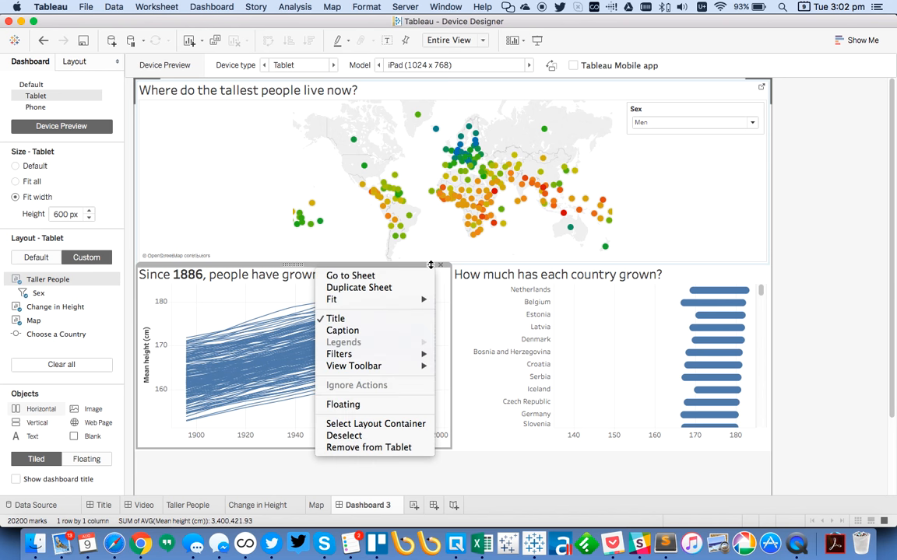
left_click(276, 283)
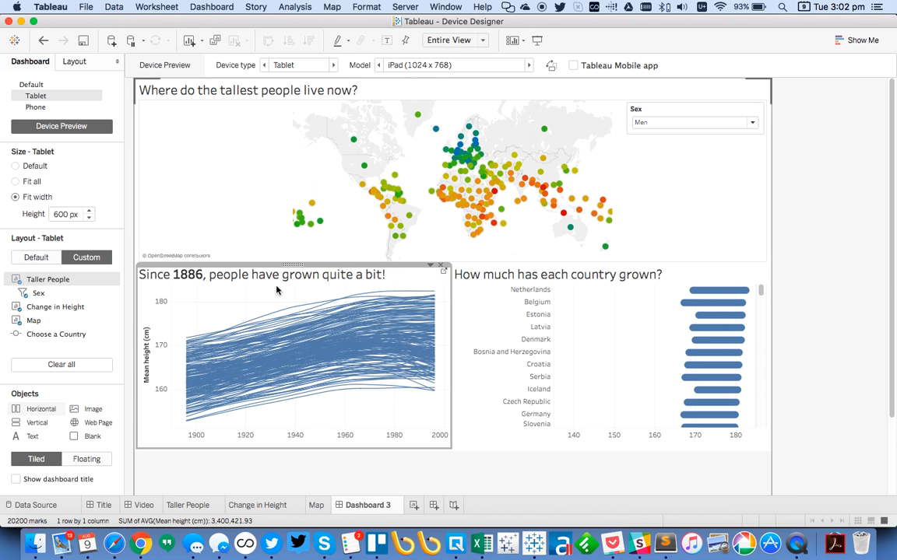
Check the dashboard's Phone layout and set its Sex filter to Women.
left_click(37, 108)
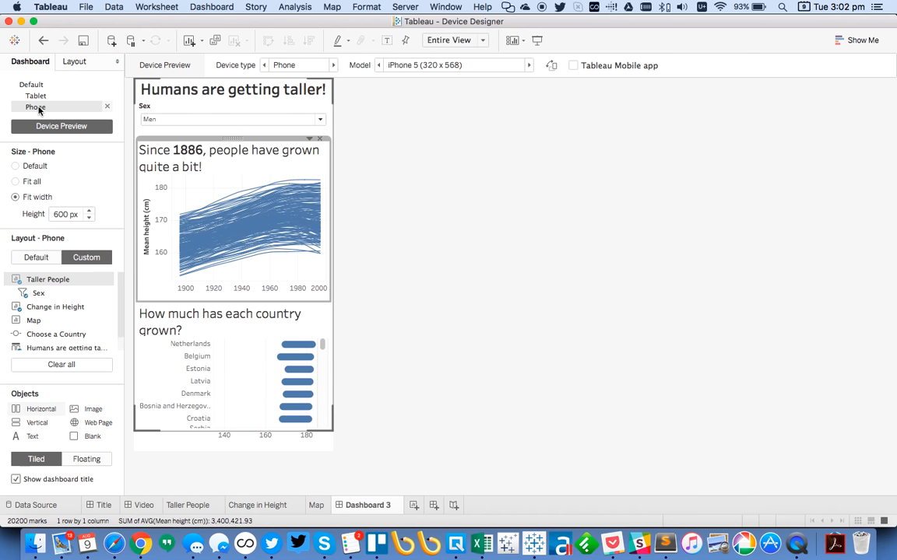
left_click(495, 260)
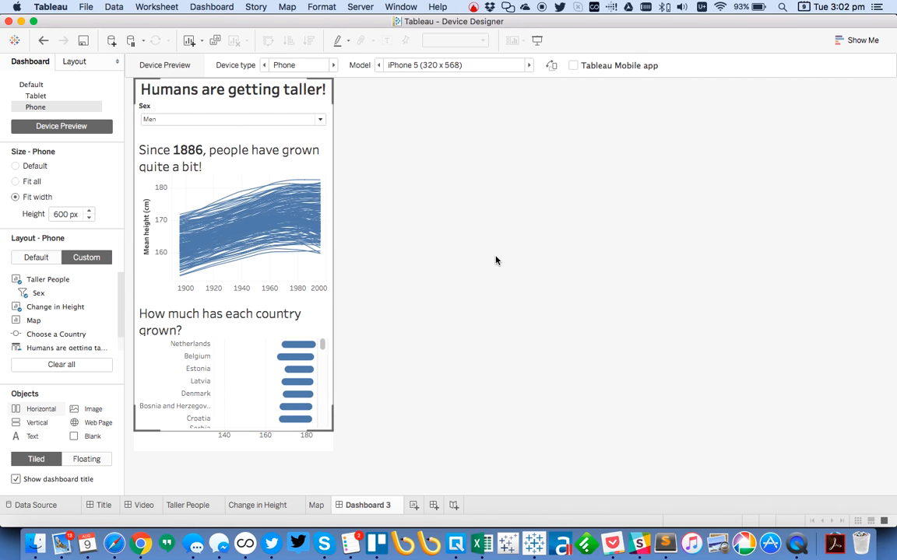
left_click(257, 120)
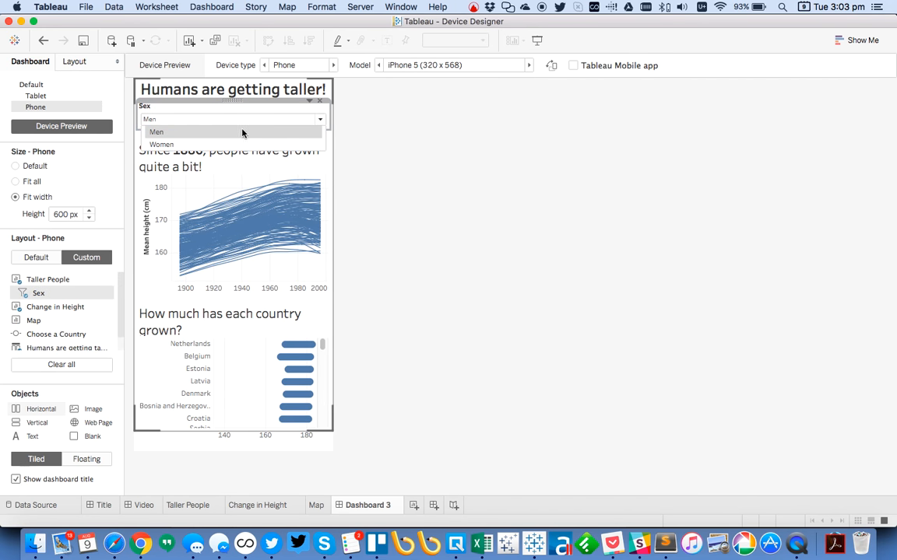
left_click(231, 145)
left_click(432, 221)
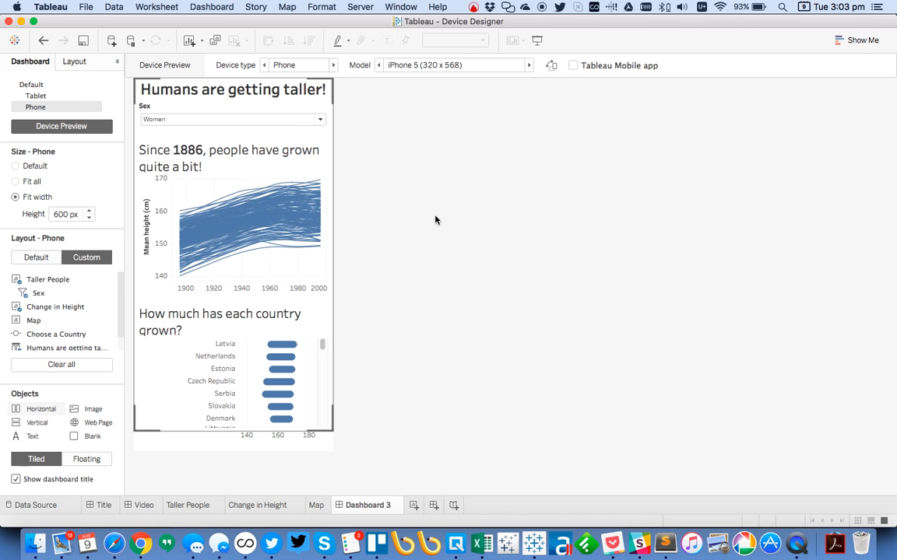
Rename Dashboard 3 as Tall People.
double_click(361, 506)
type("Dash")
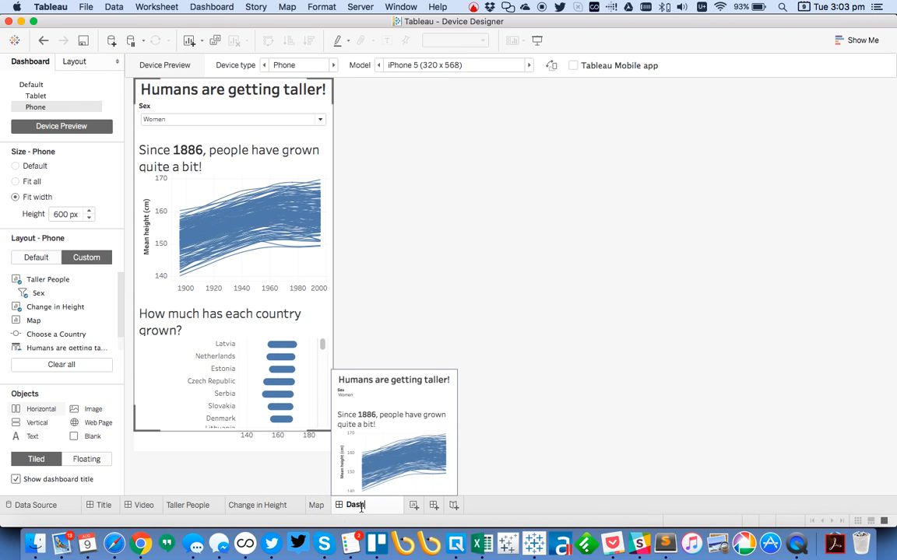
type("all People")
key("Return")
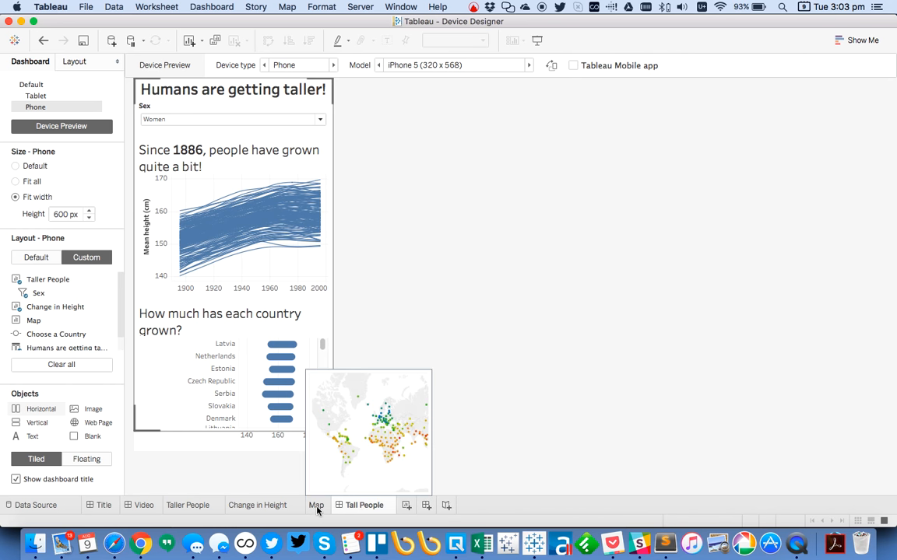
Look at the Taller People sheet, and return to the Tall People dashboard in its Default layout.
left_click(194, 506)
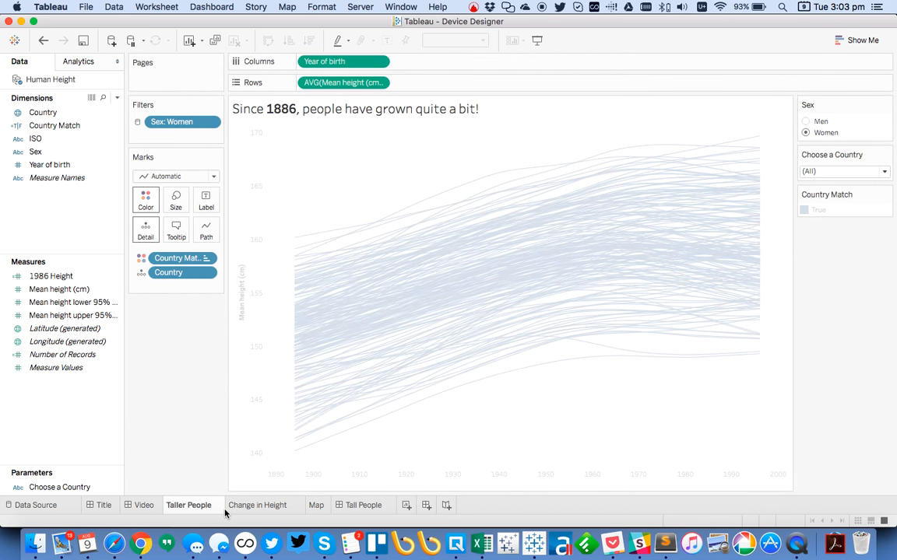
left_click(361, 505)
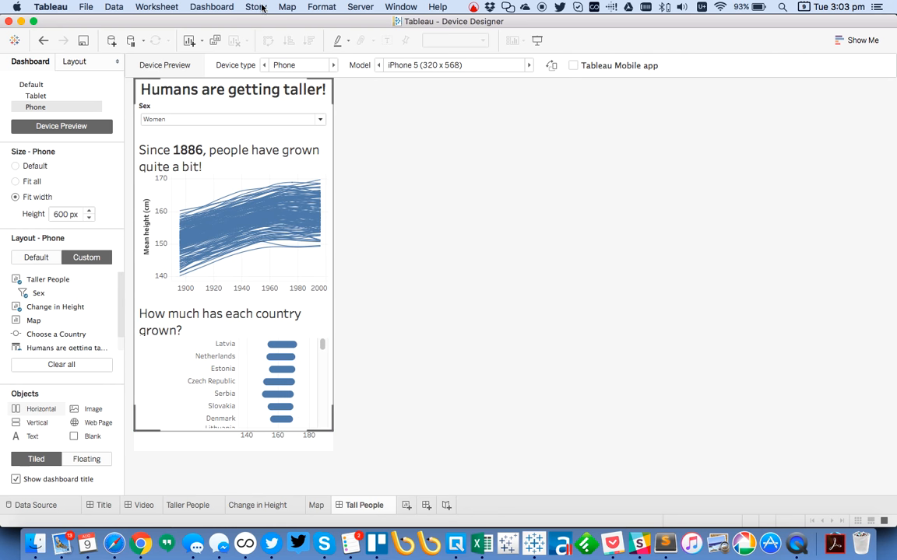
left_click(44, 81)
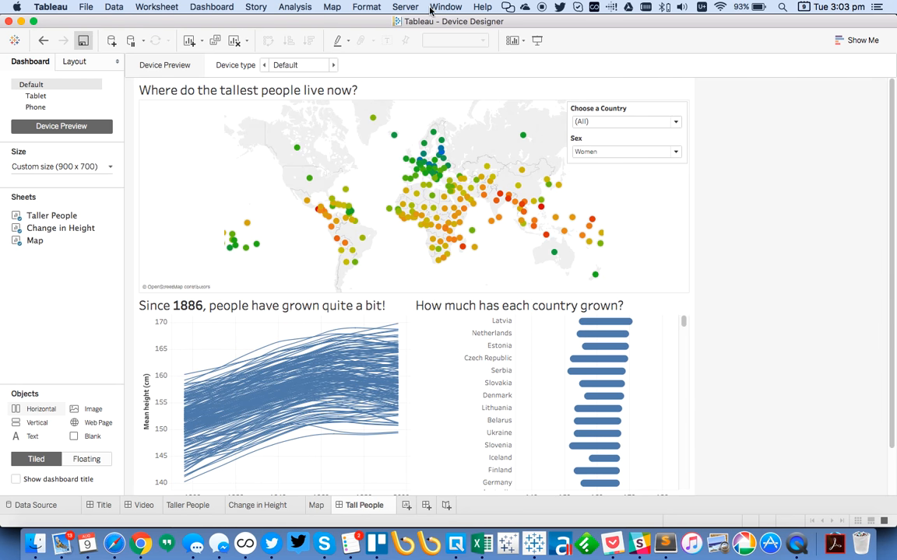
Try to save the workbook to Tableau Public, retry once, and cancel the upload.
left_click(403, 7)
mouse_move(499, 133)
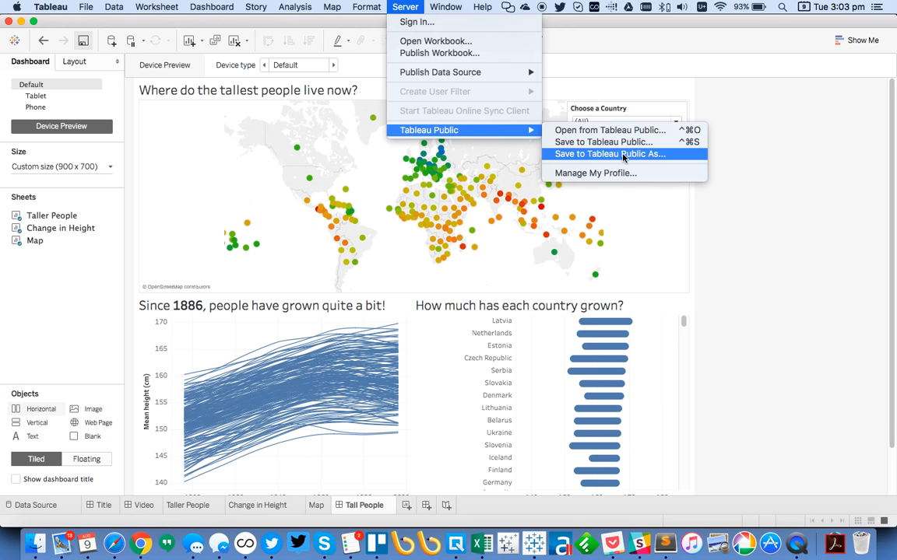
left_click(615, 142)
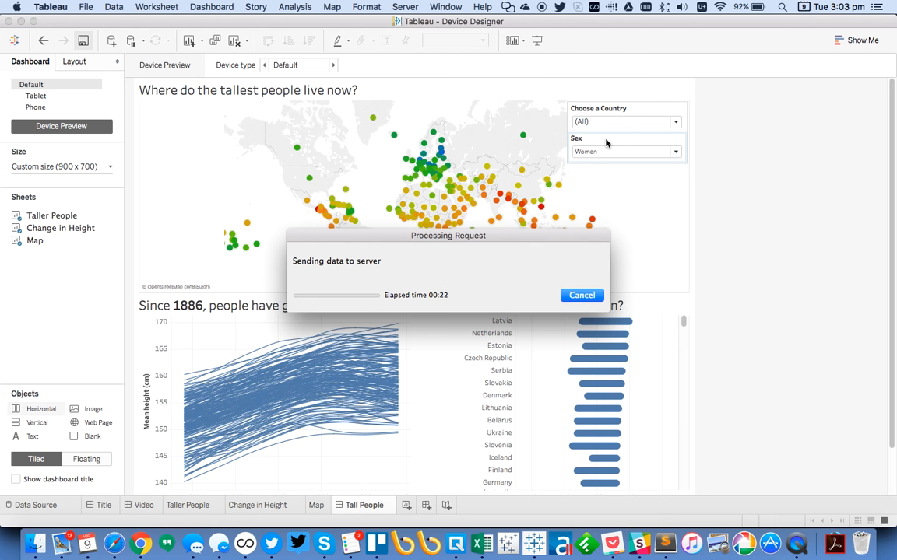
left_click(583, 298)
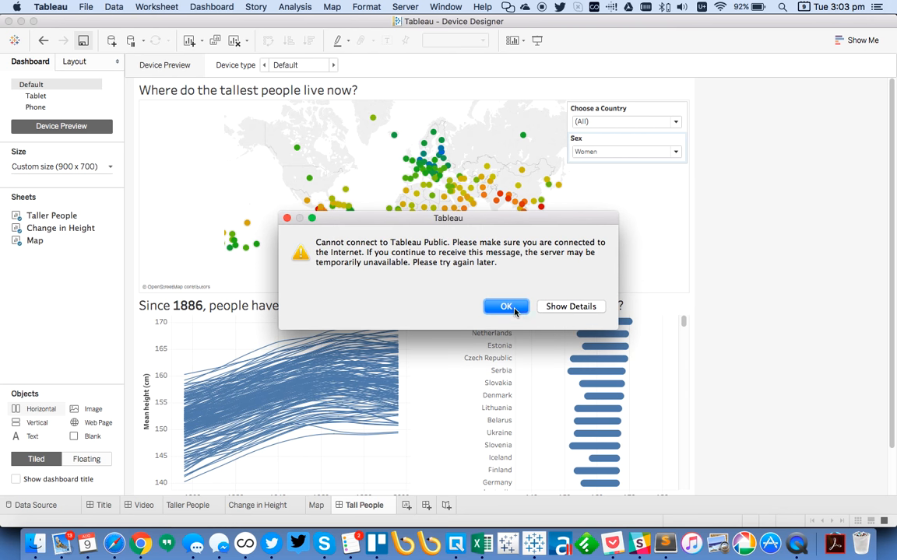
left_click(506, 306)
left_click(404, 7)
mouse_move(488, 133)
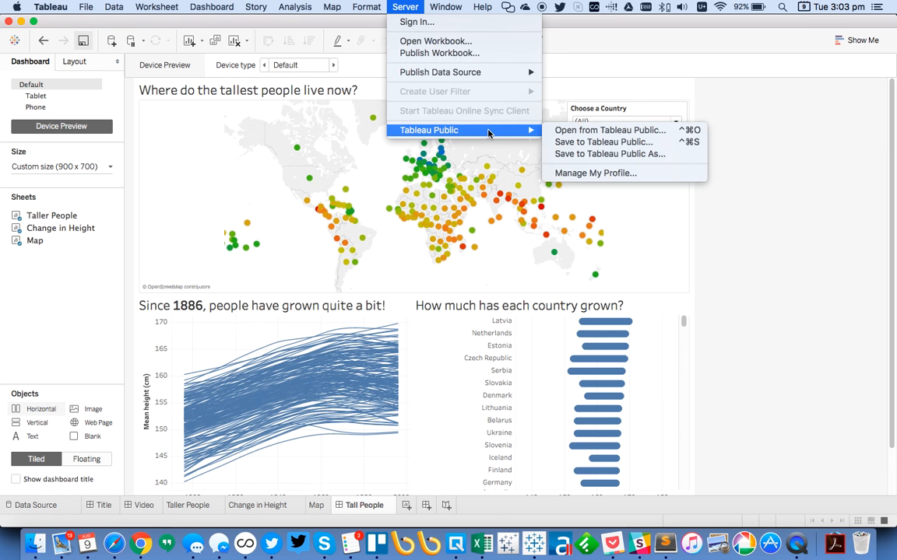
left_click(587, 143)
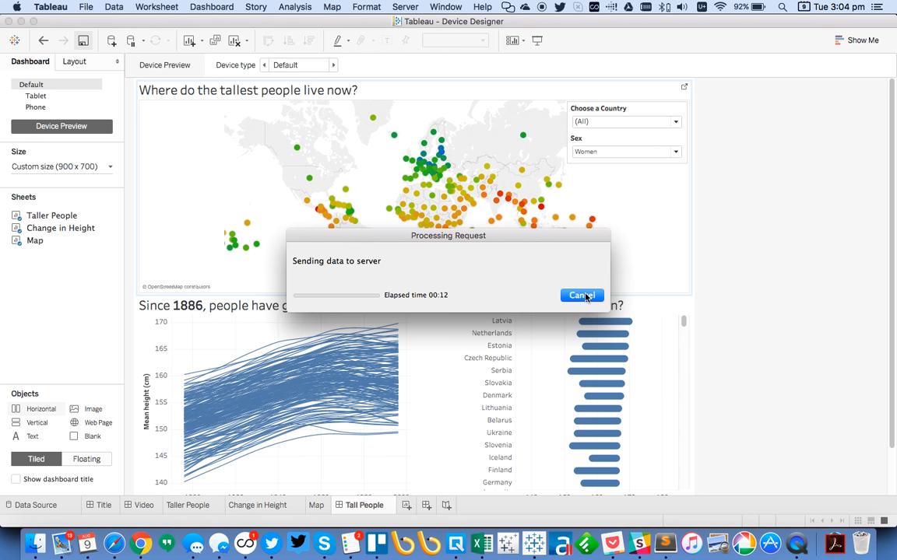
left_click(585, 296)
left_click(140, 543)
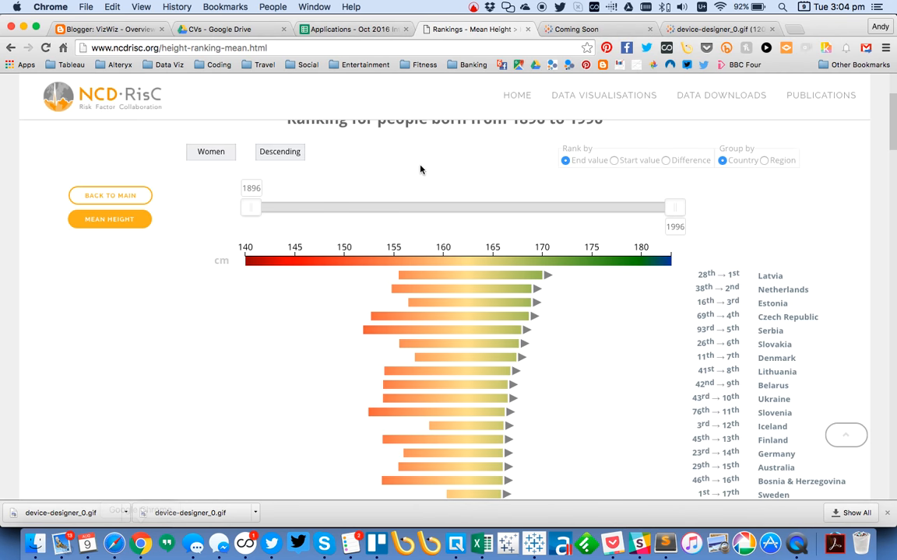
key("super+t")
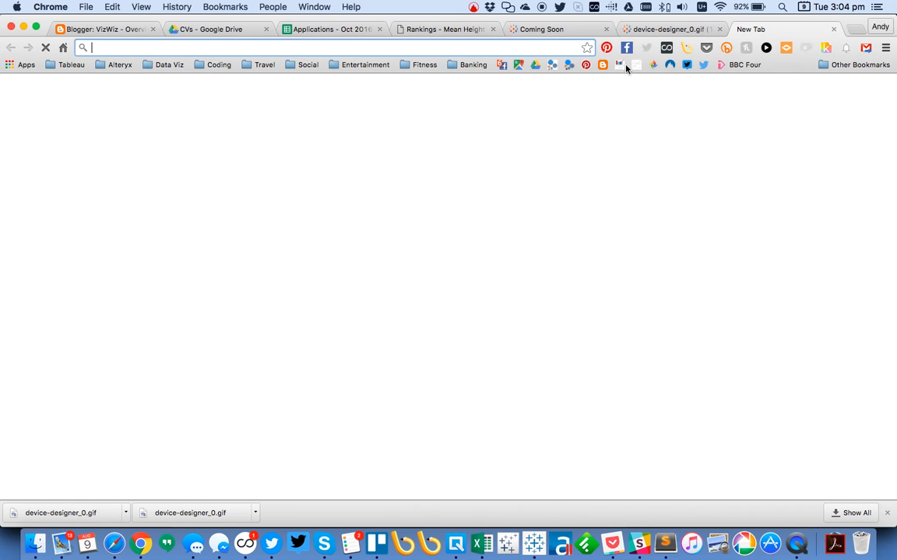
type("www.vizwiz.com")
key("Return")
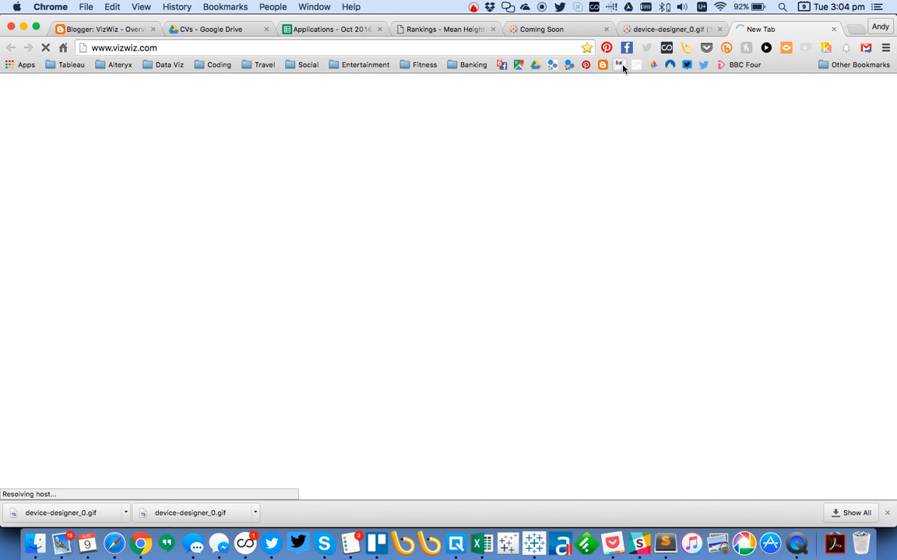
left_click(887, 513)
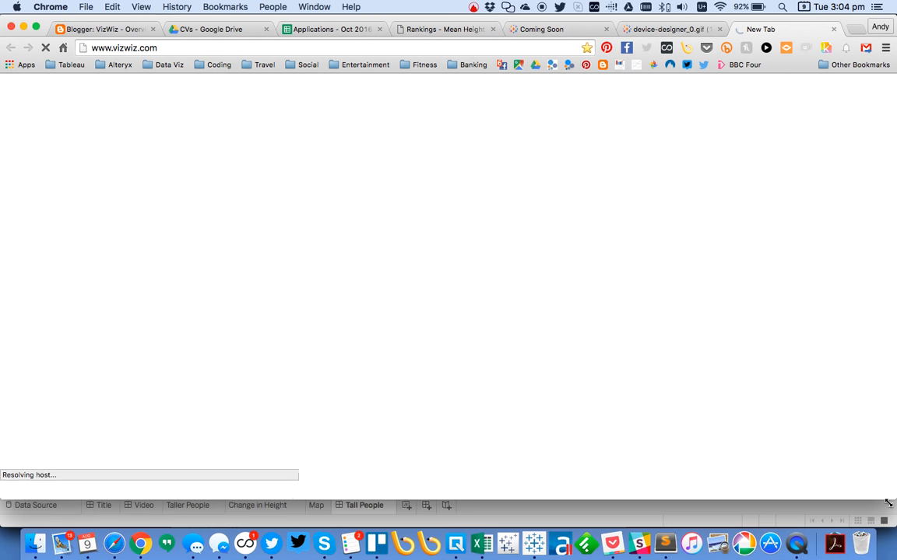
left_click_drag(836, 498, 836, 528)
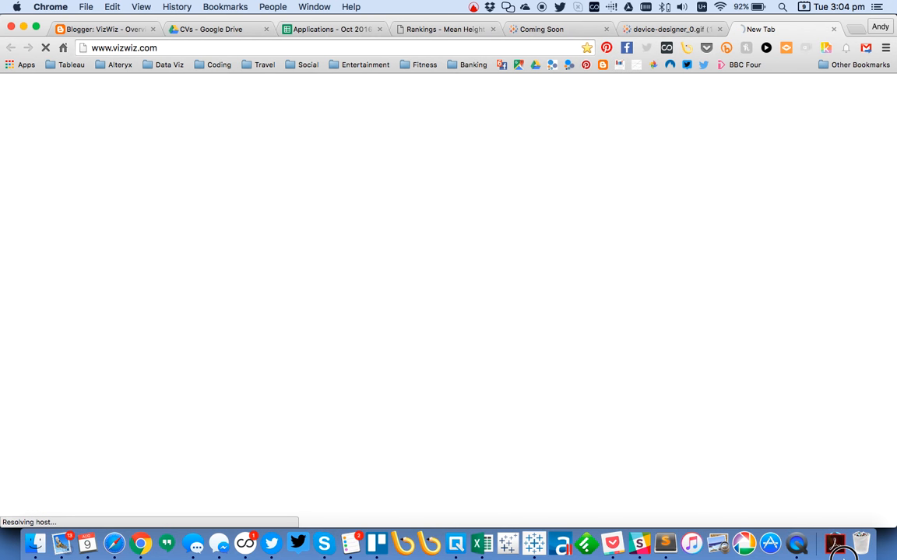
Check the available Wi-Fi networks and quit the VPN client to restore the internet connection.
left_click(720, 8)
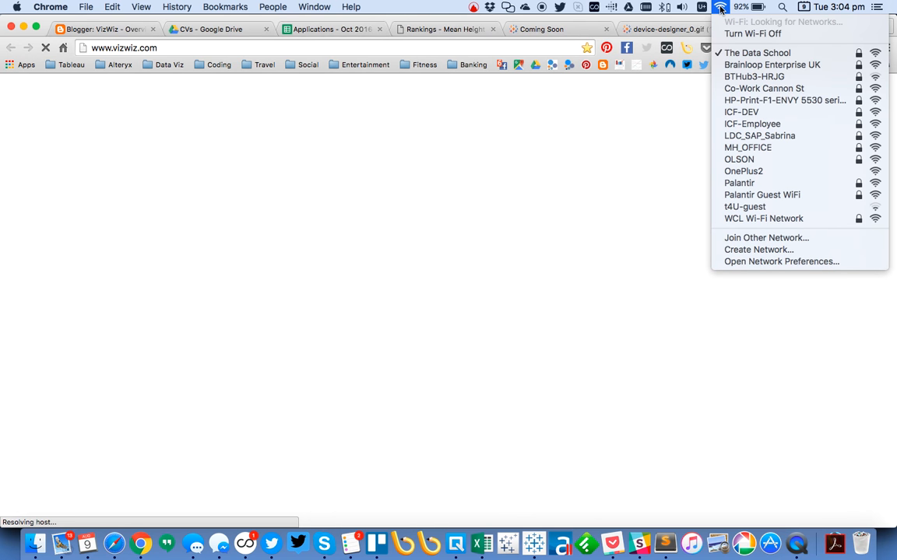
left_click(677, 160)
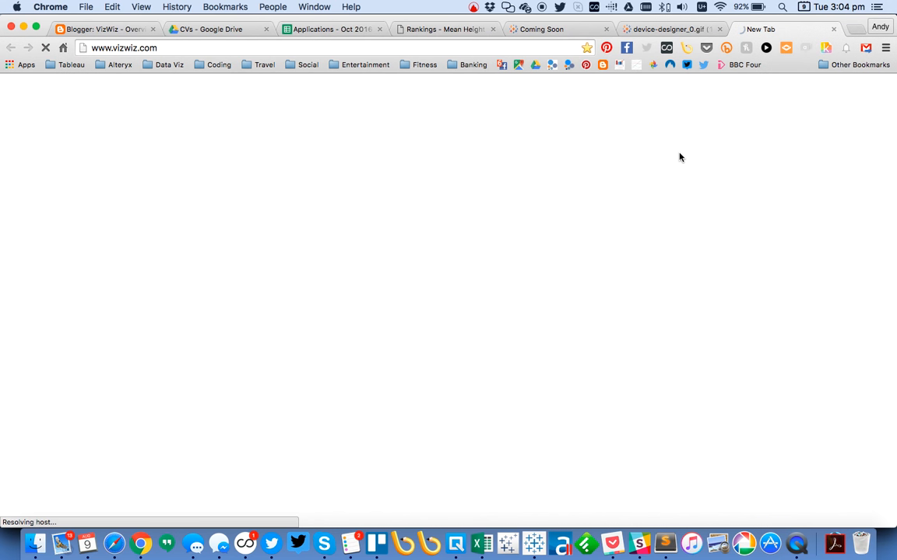
left_click(474, 9)
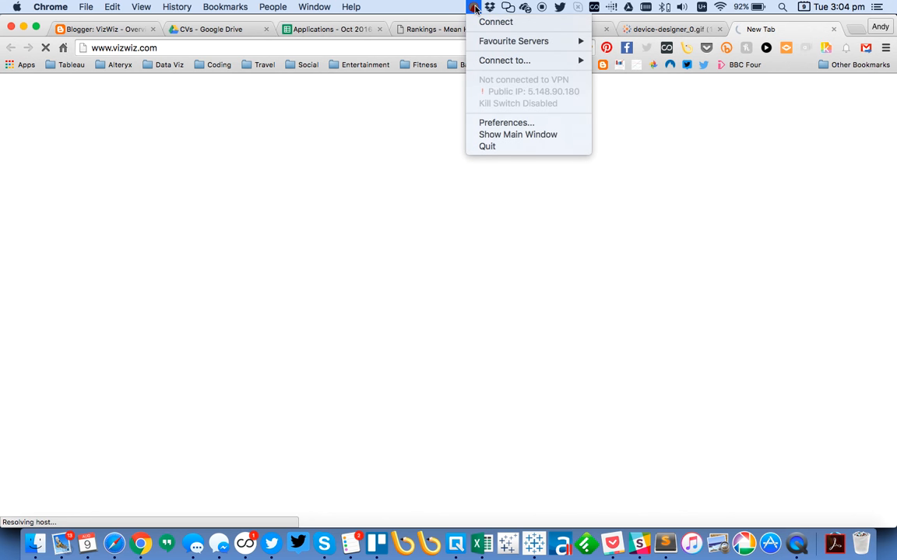
left_click(509, 147)
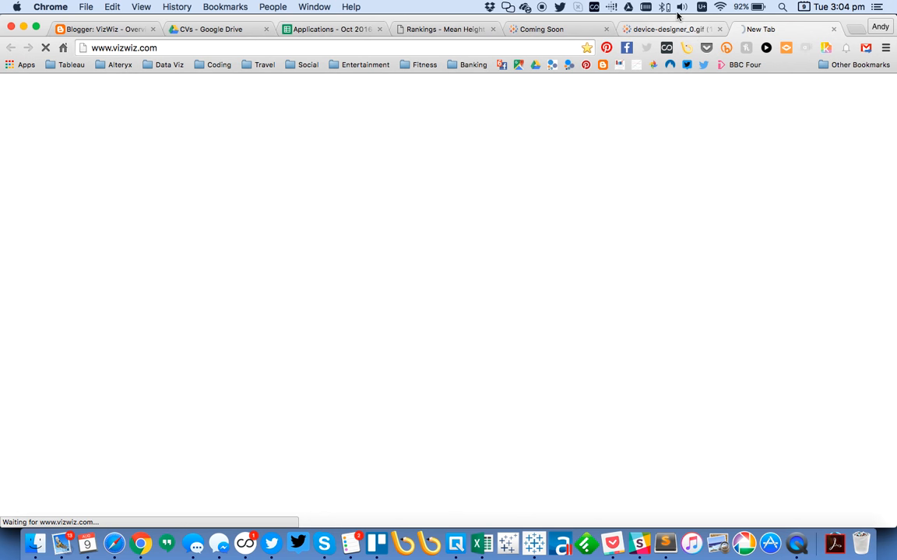
left_click(719, 7)
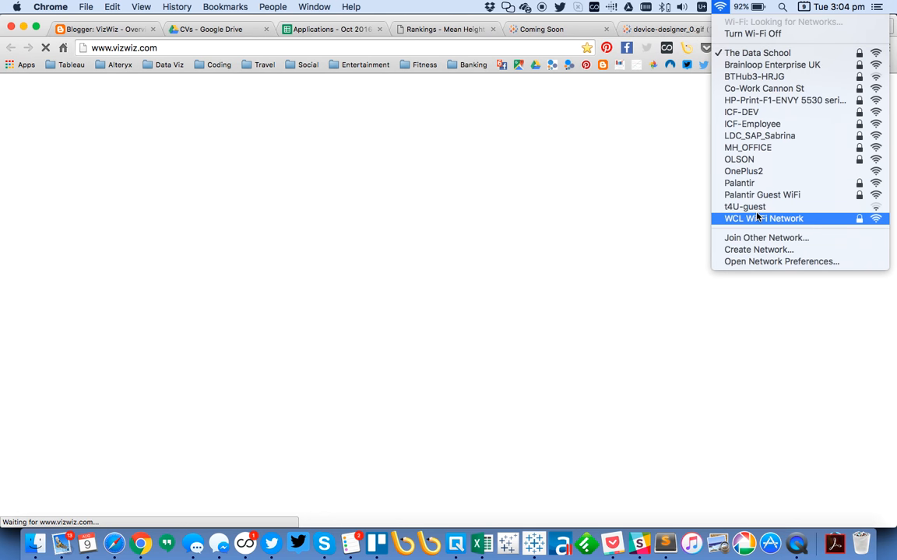
left_click(755, 92)
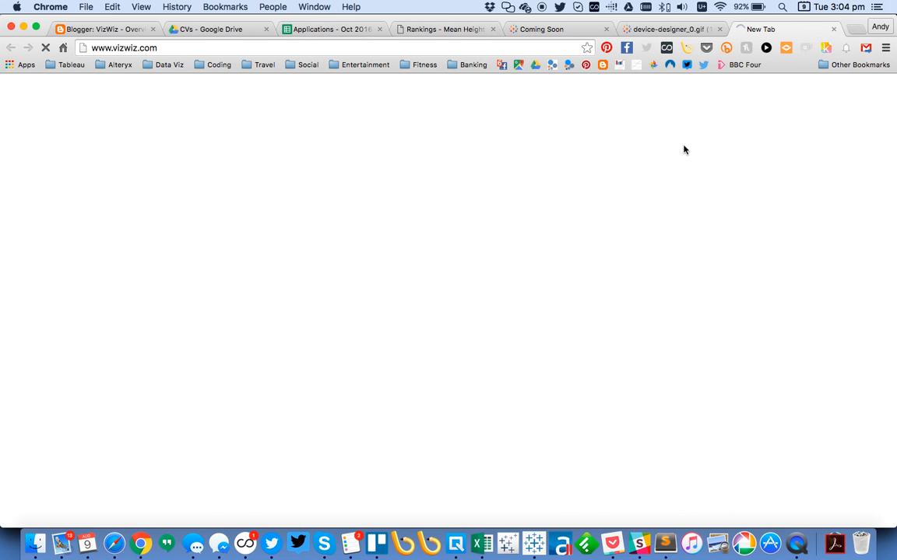
Test the connection by loading the VizWiz blog and opening the post "Makeover Monday: Who's Winning the Summer Olympics?".
left_click(63, 47)
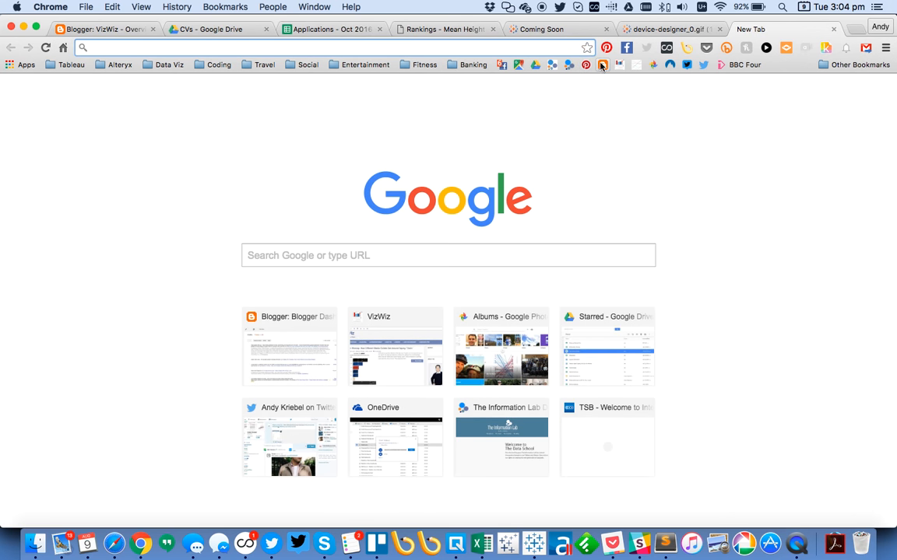
left_click(619, 65)
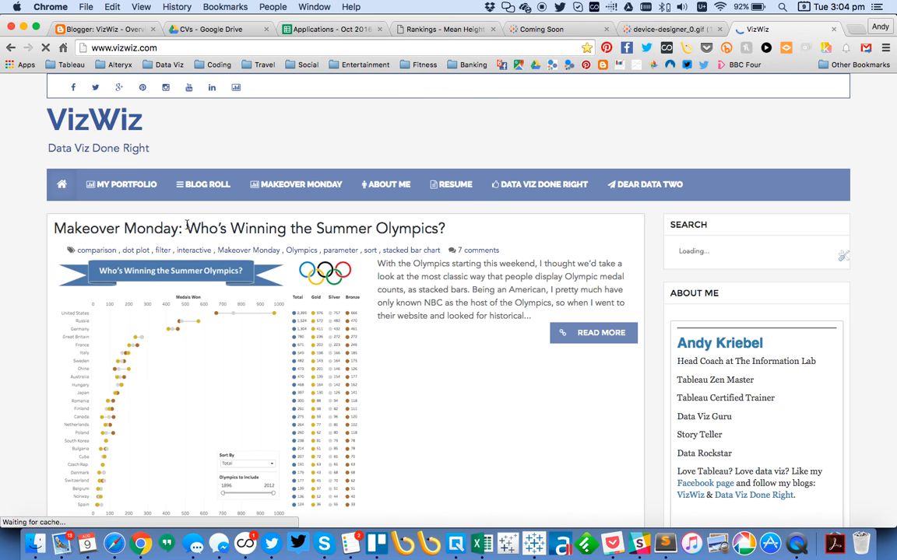
left_click(187, 229)
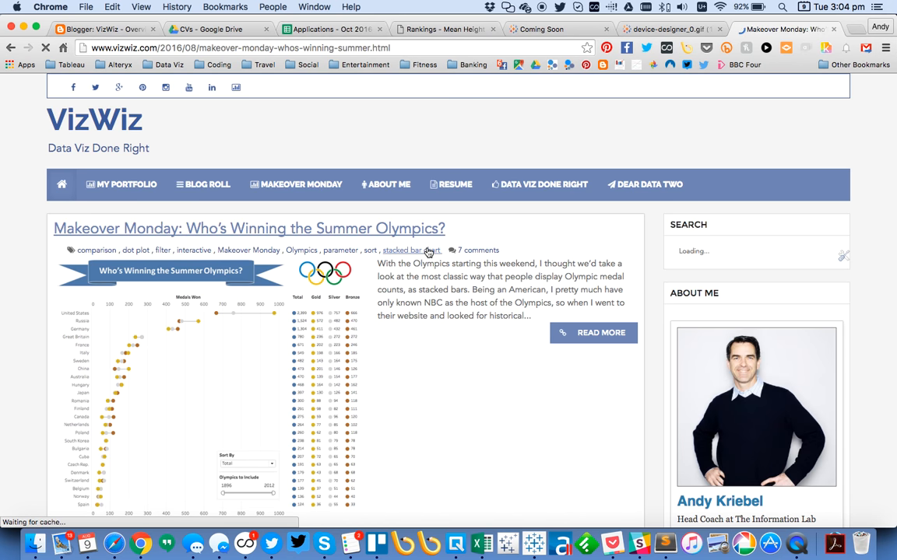
Check that the embedded interactive viz in the Summer Olympics post loads.
scroll(554, 336, "down", 15)
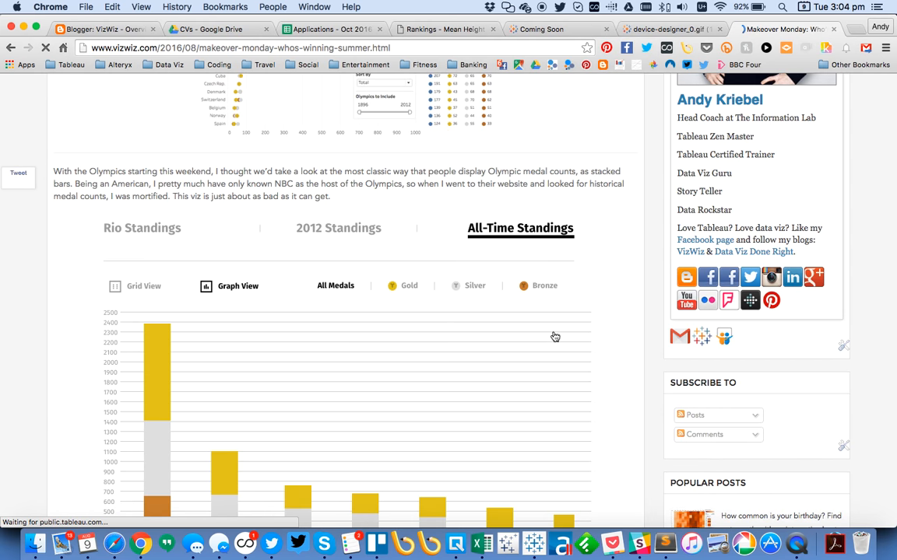
scroll(554, 336, "down", 10)
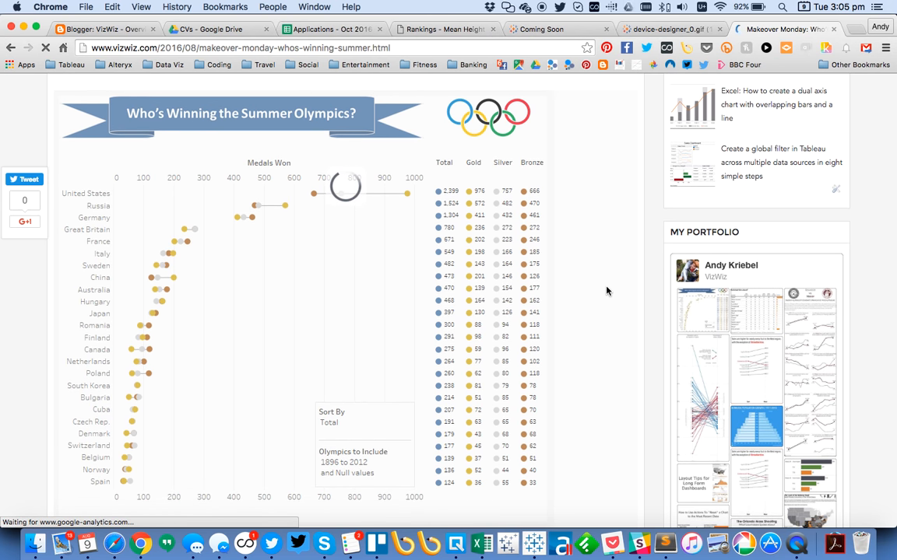
Switch to Tableau, sign in to Tableau Public with the account password, and save the workbook there under the title Device Designer.
left_click(537, 545)
left_click(504, 304)
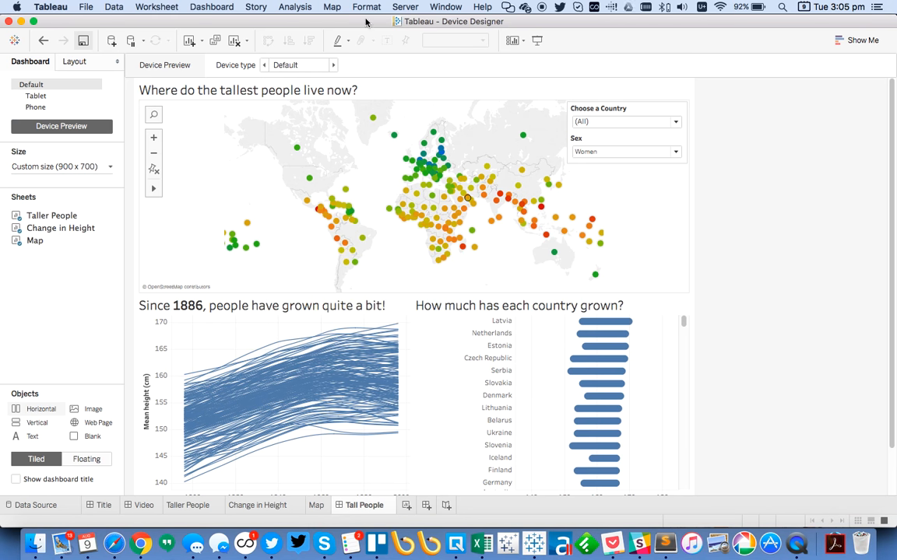
left_click(405, 7)
mouse_move(425, 129)
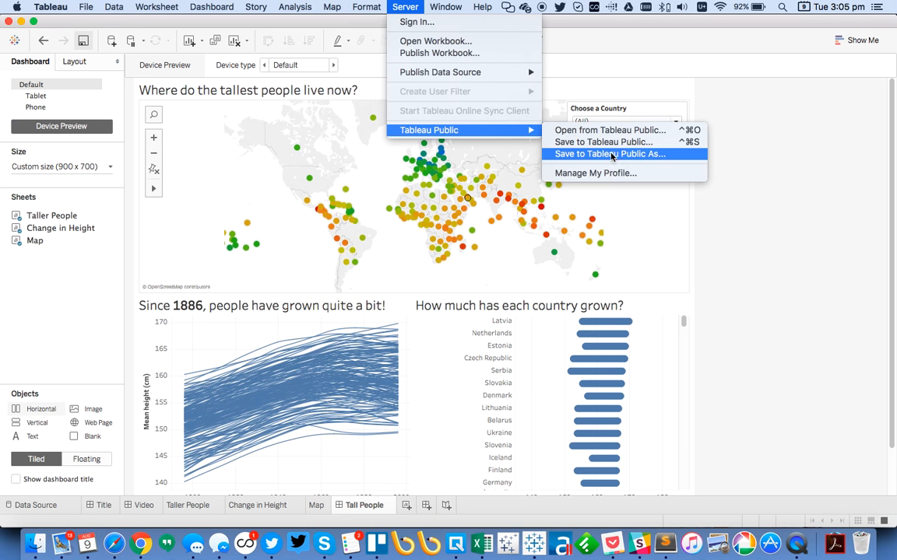
left_click(608, 144)
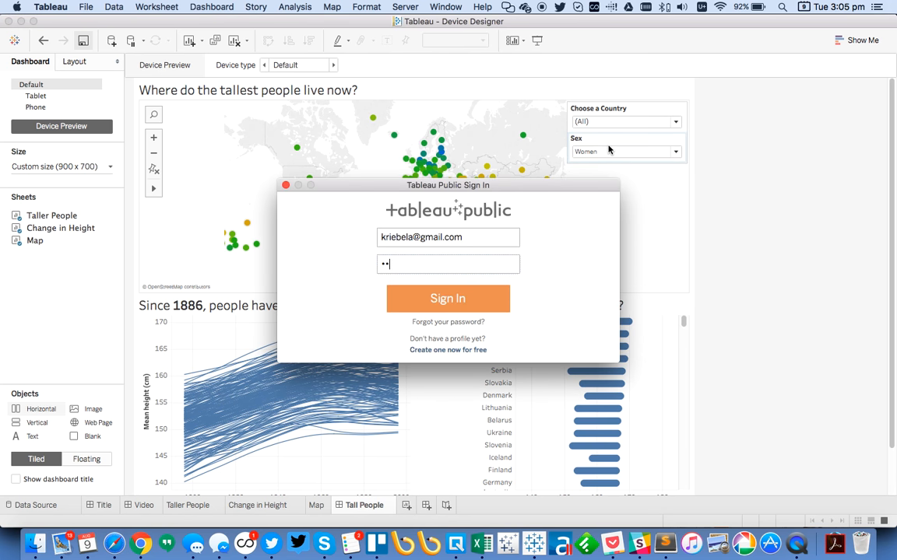
key("Return")
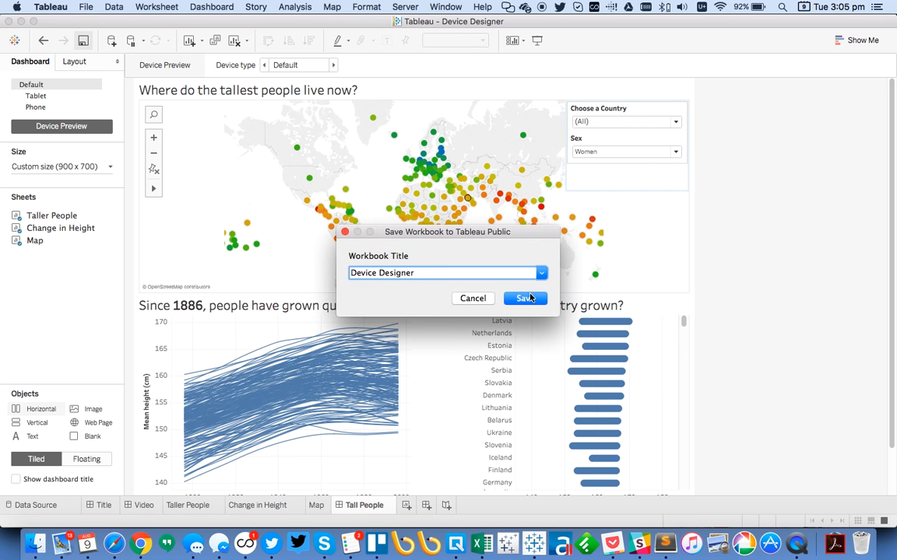
left_click(525, 299)
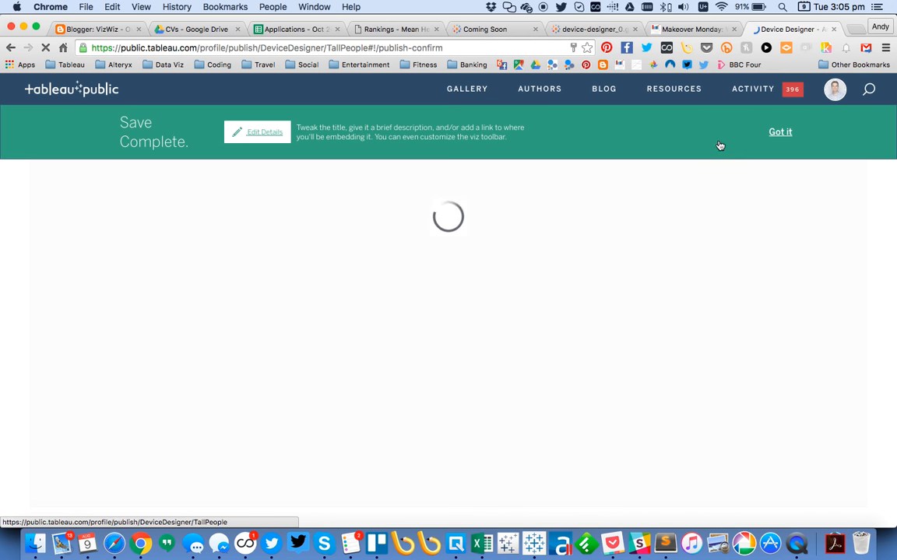
Dismiss the save confirmation on the Tableau Public page, copy the viz's share link, and load it in a new browser tab.
left_click(780, 134)
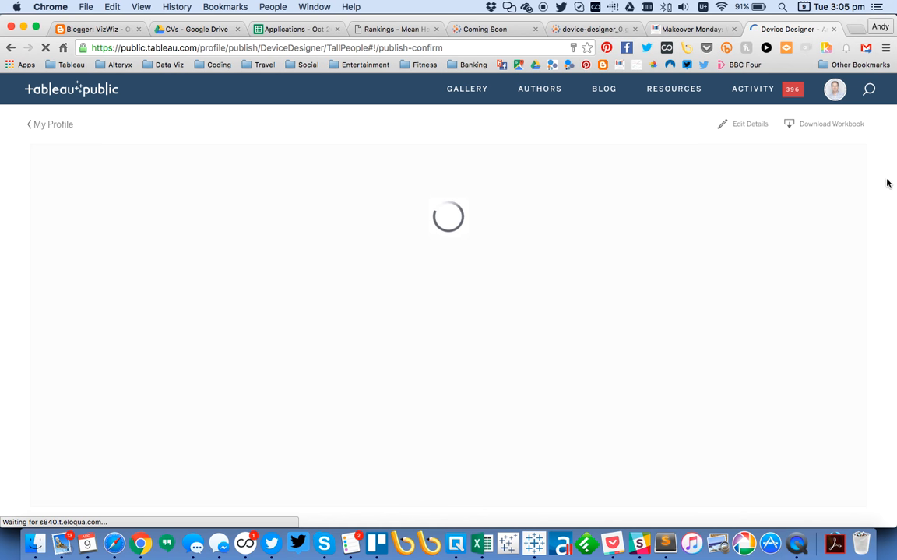
scroll(888, 183, "down", 6)
scroll(889, 184, "up", 3)
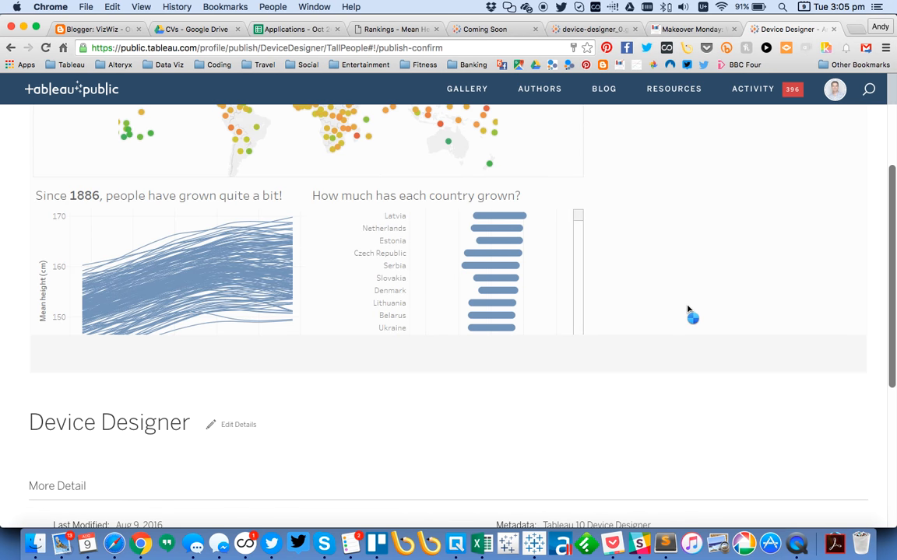
left_click(786, 354)
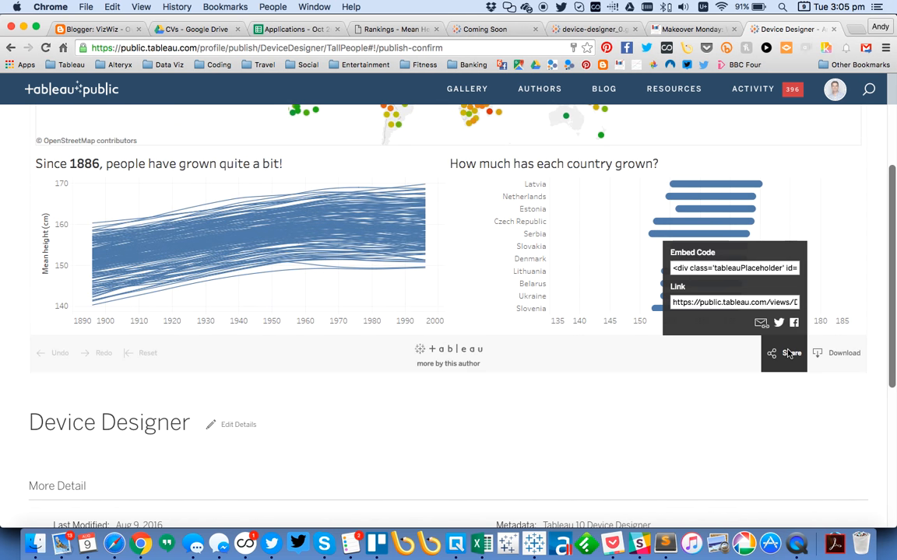
left_click(704, 302)
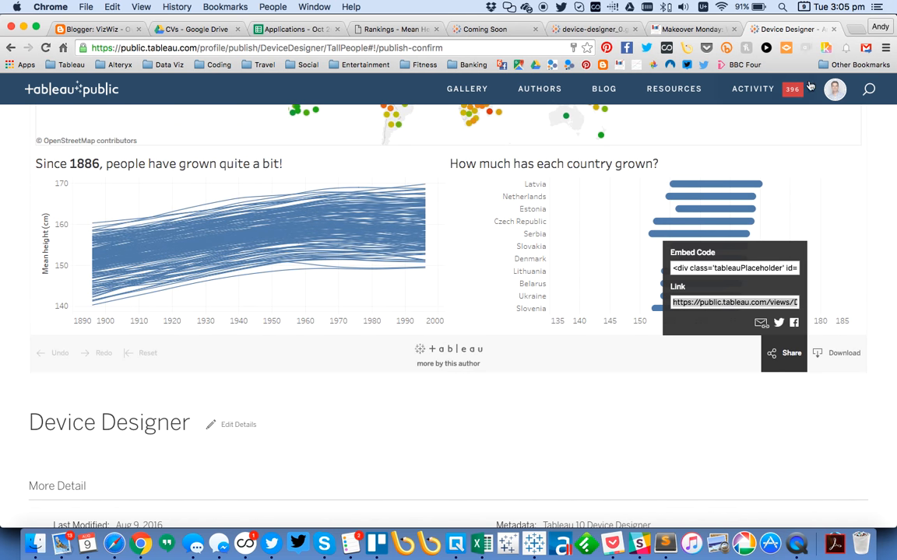
left_click(856, 31)
type("https://public.tableau.com/views/DeviceDesigner/TallPeople?:embed=y&:display_count=yes")
key("Return")
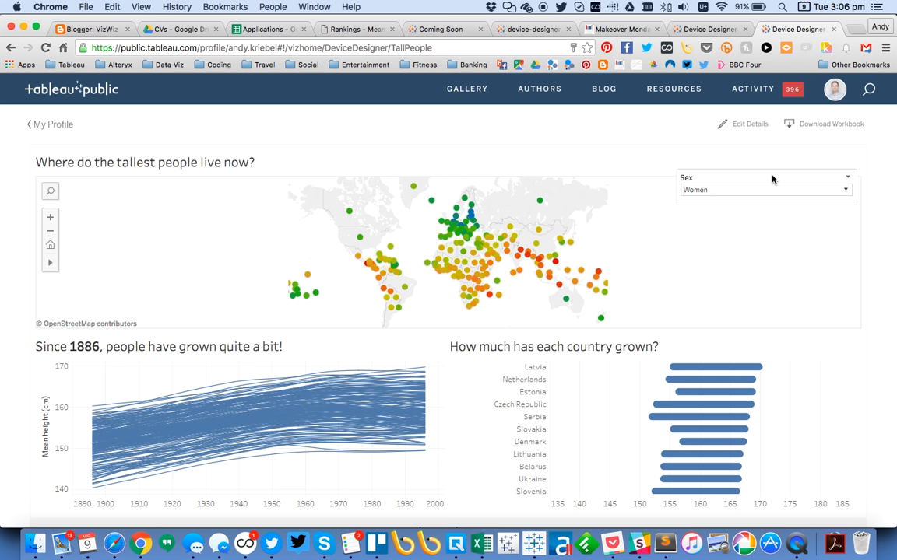
Inspect the published viz page, emulate an iPhone 6 at 375 × 667, and reload it to get the phone layout.
left_click(886, 250)
right_click(885, 249)
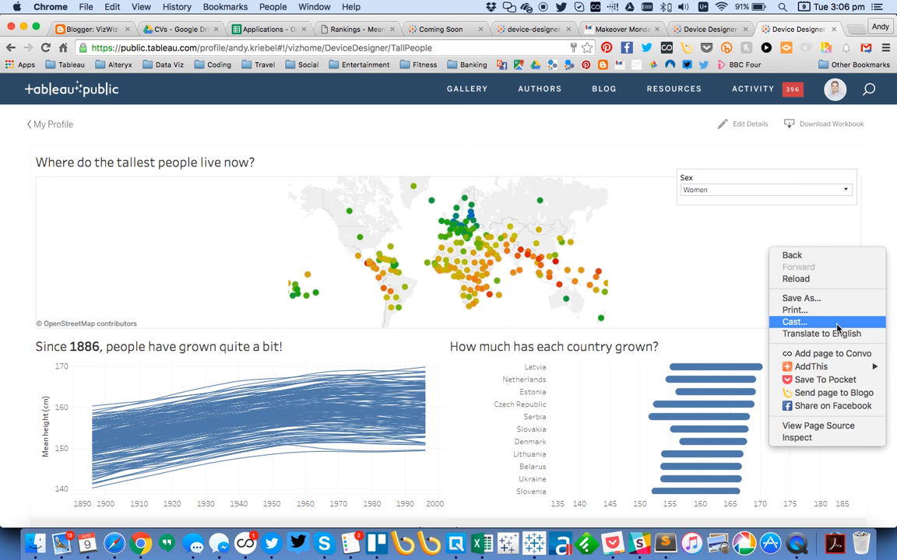
left_click(815, 441)
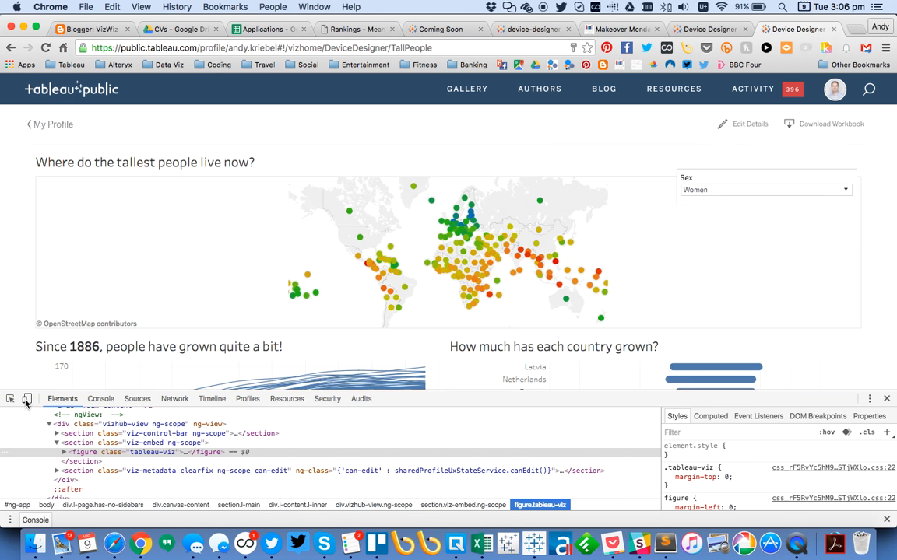
left_click(26, 400)
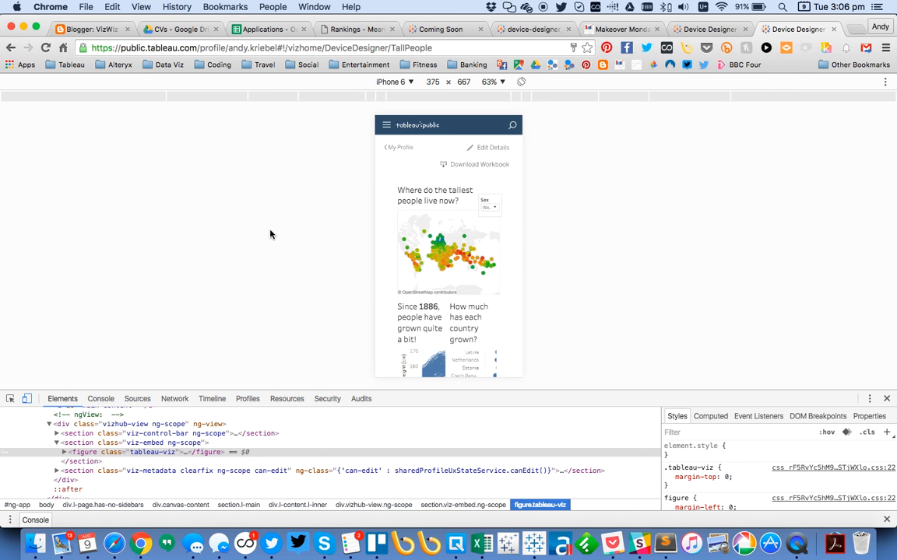
left_click(44, 46)
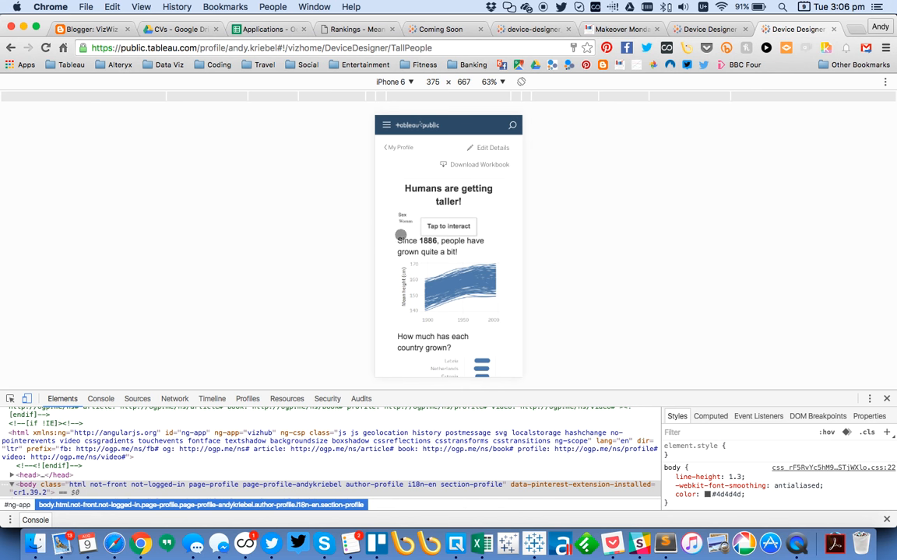
Set the Sex filter to Men in the emulated phone layout and close the filter list.
left_click(404, 222)
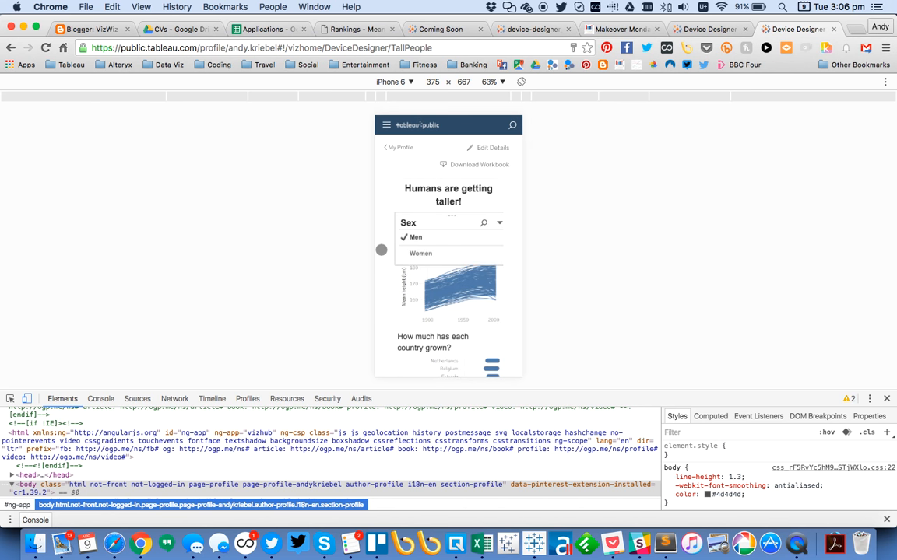
left_click(379, 252)
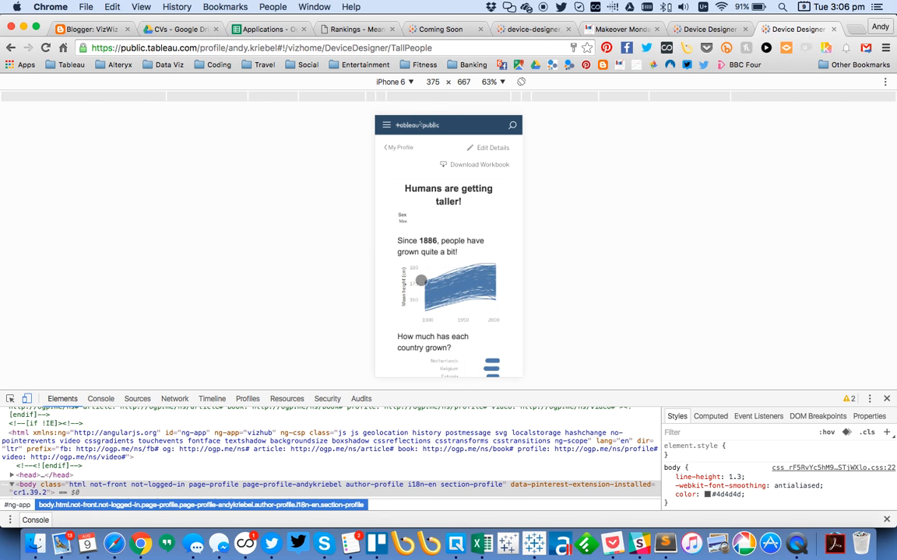
Switch the device emulation to an iPad and rotate it to landscape, 1024 × 768.
left_click(401, 82)
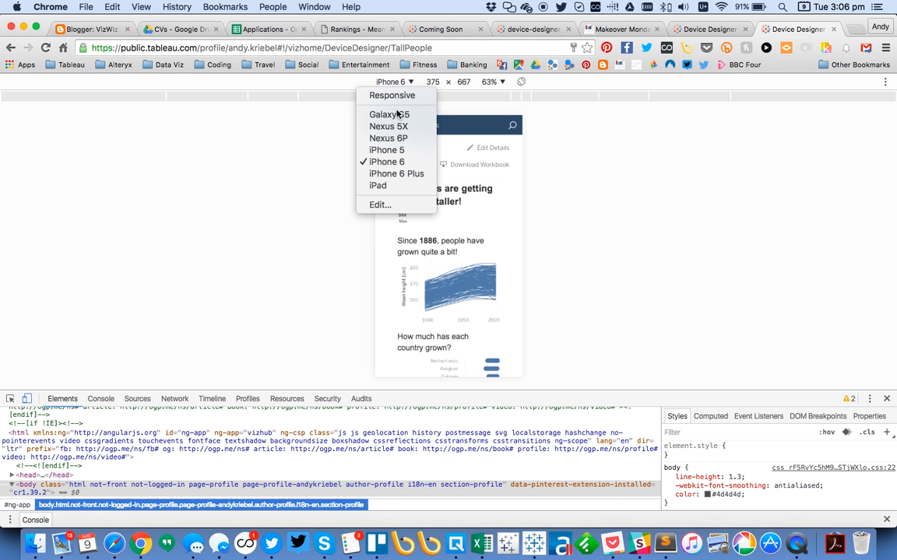
left_click(397, 186)
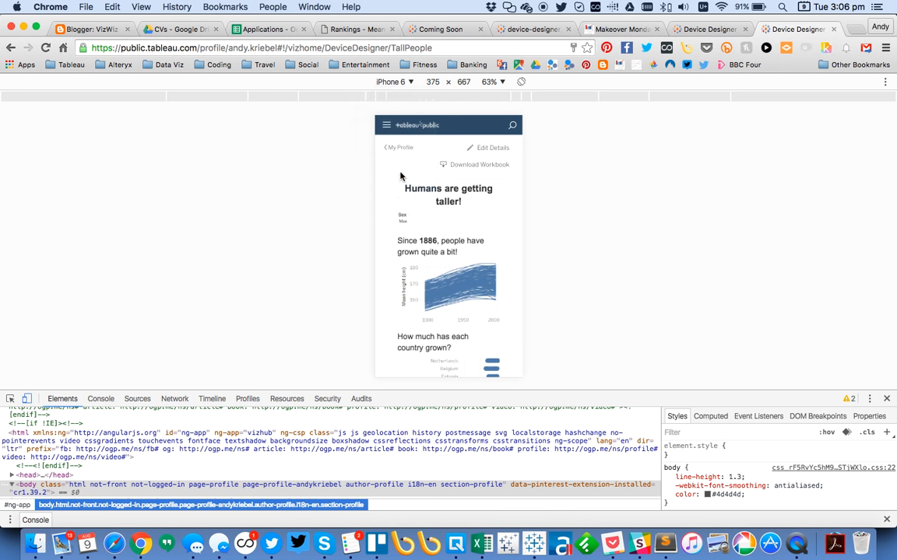
left_click(520, 81)
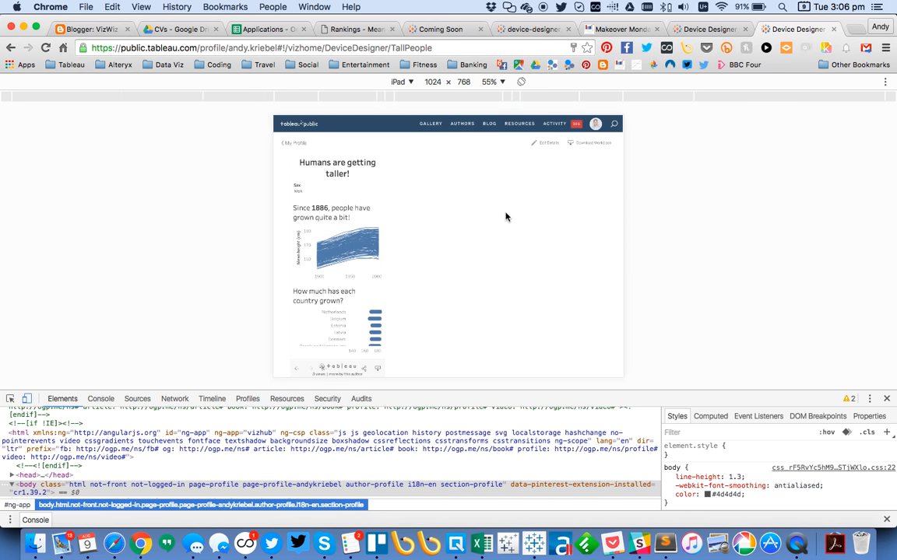